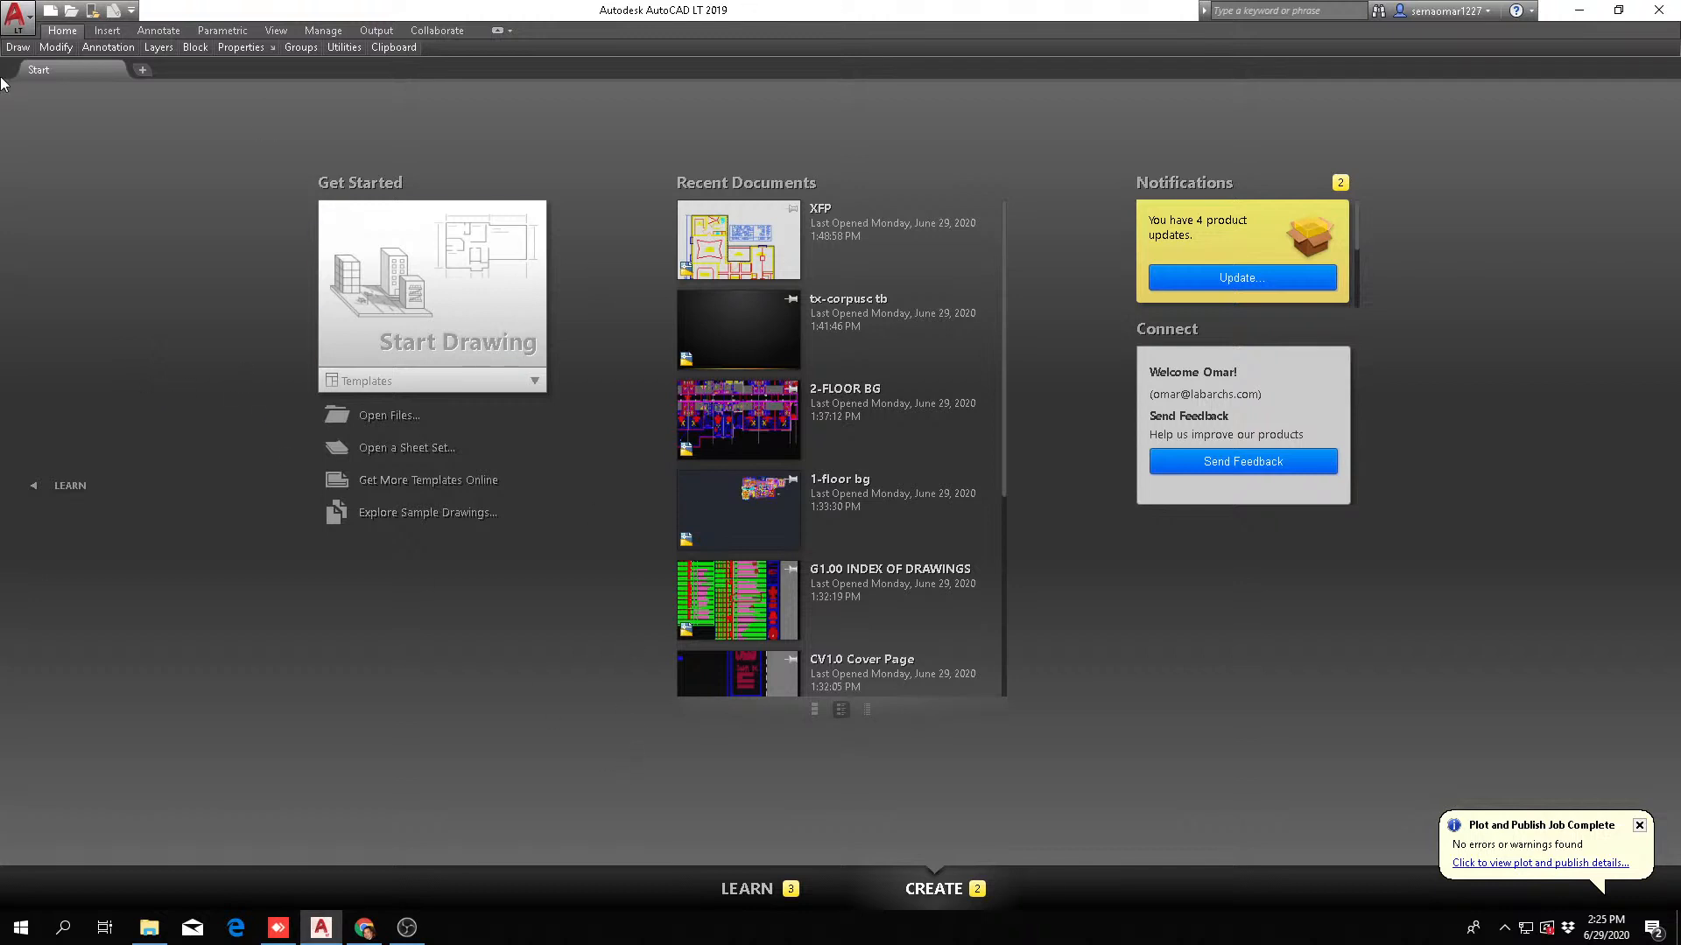
- Create a new drawing from the acadlt template
click(26, 18)
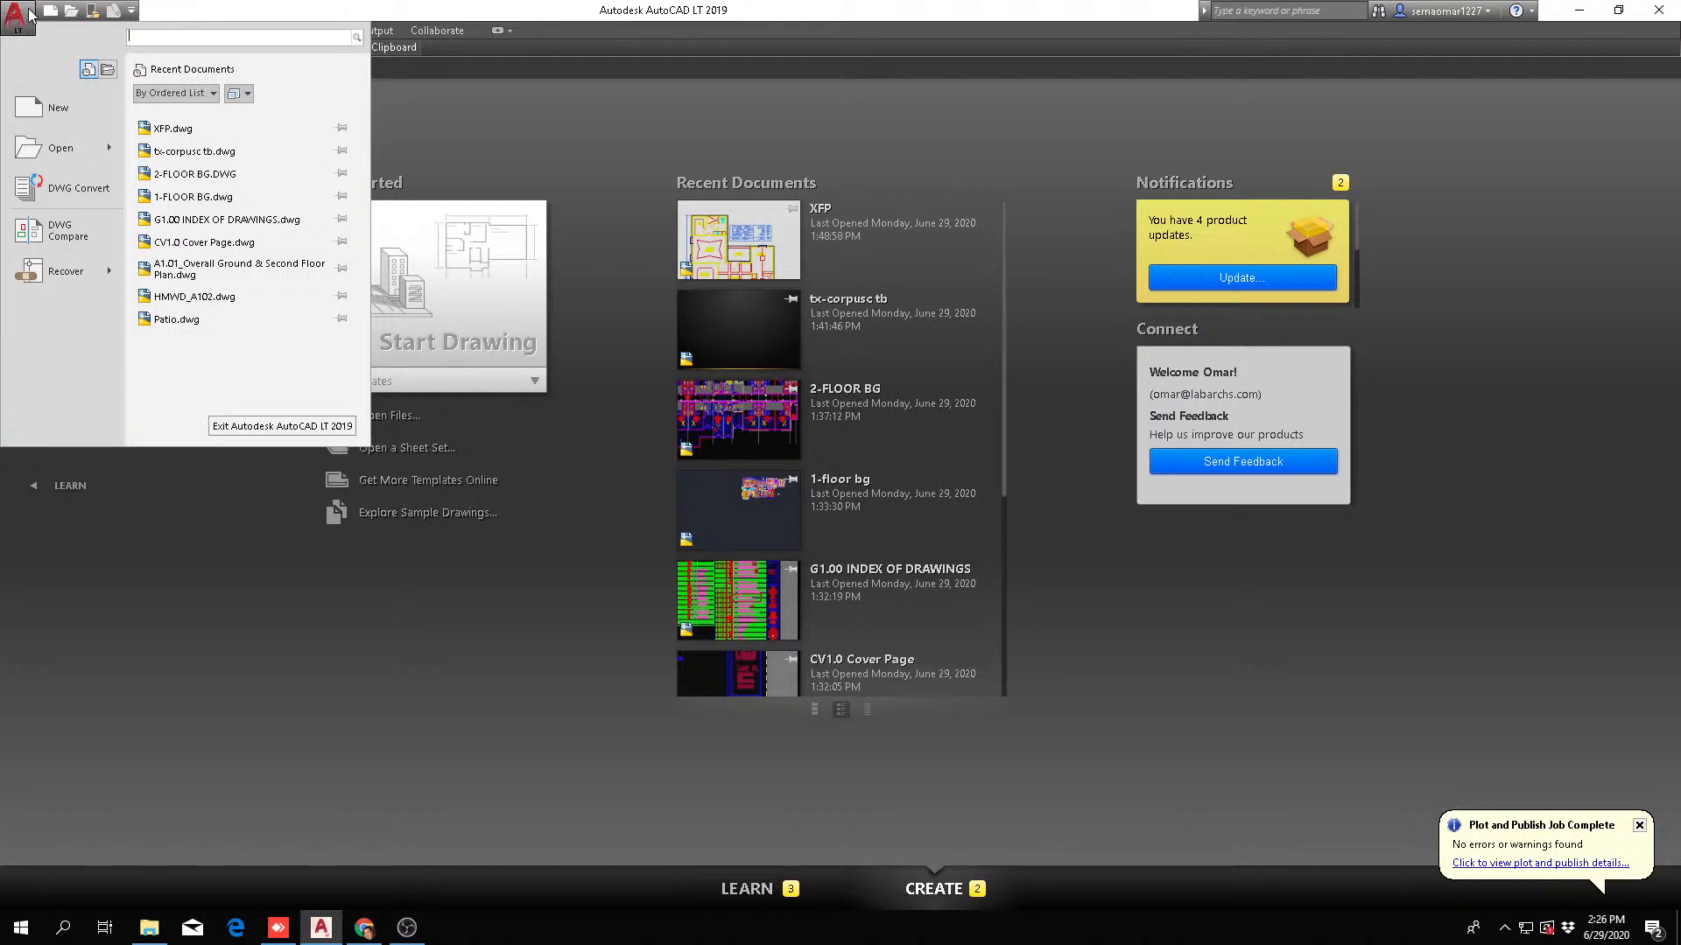
click(33, 111)
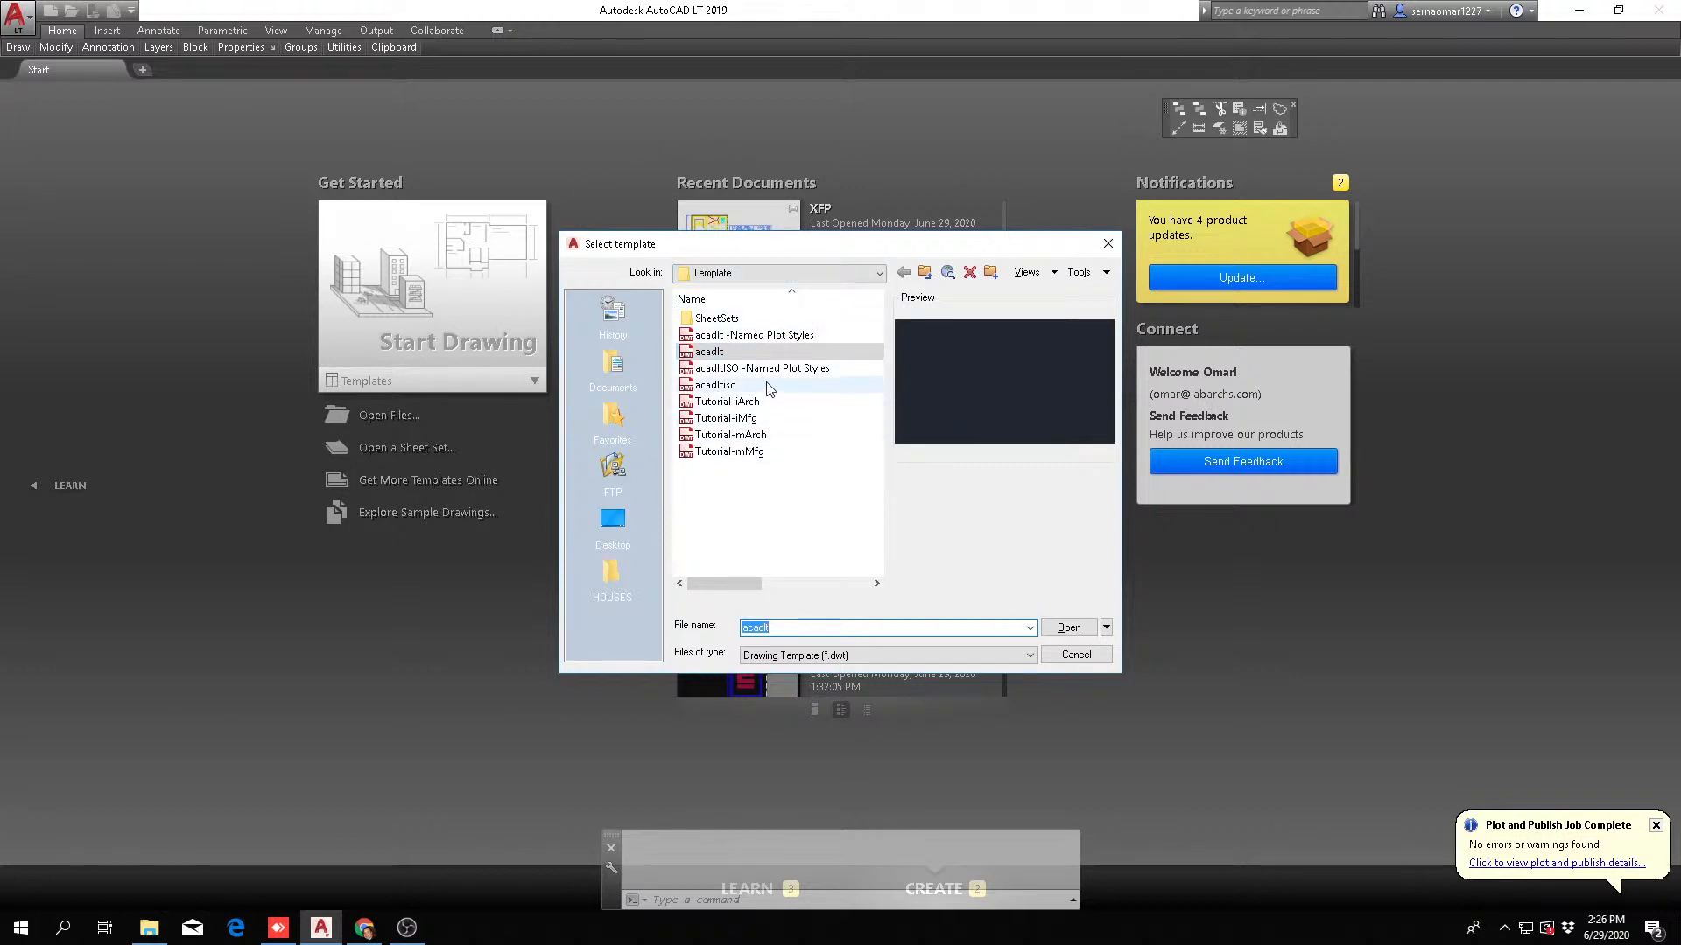
click(752, 274)
click(776, 275)
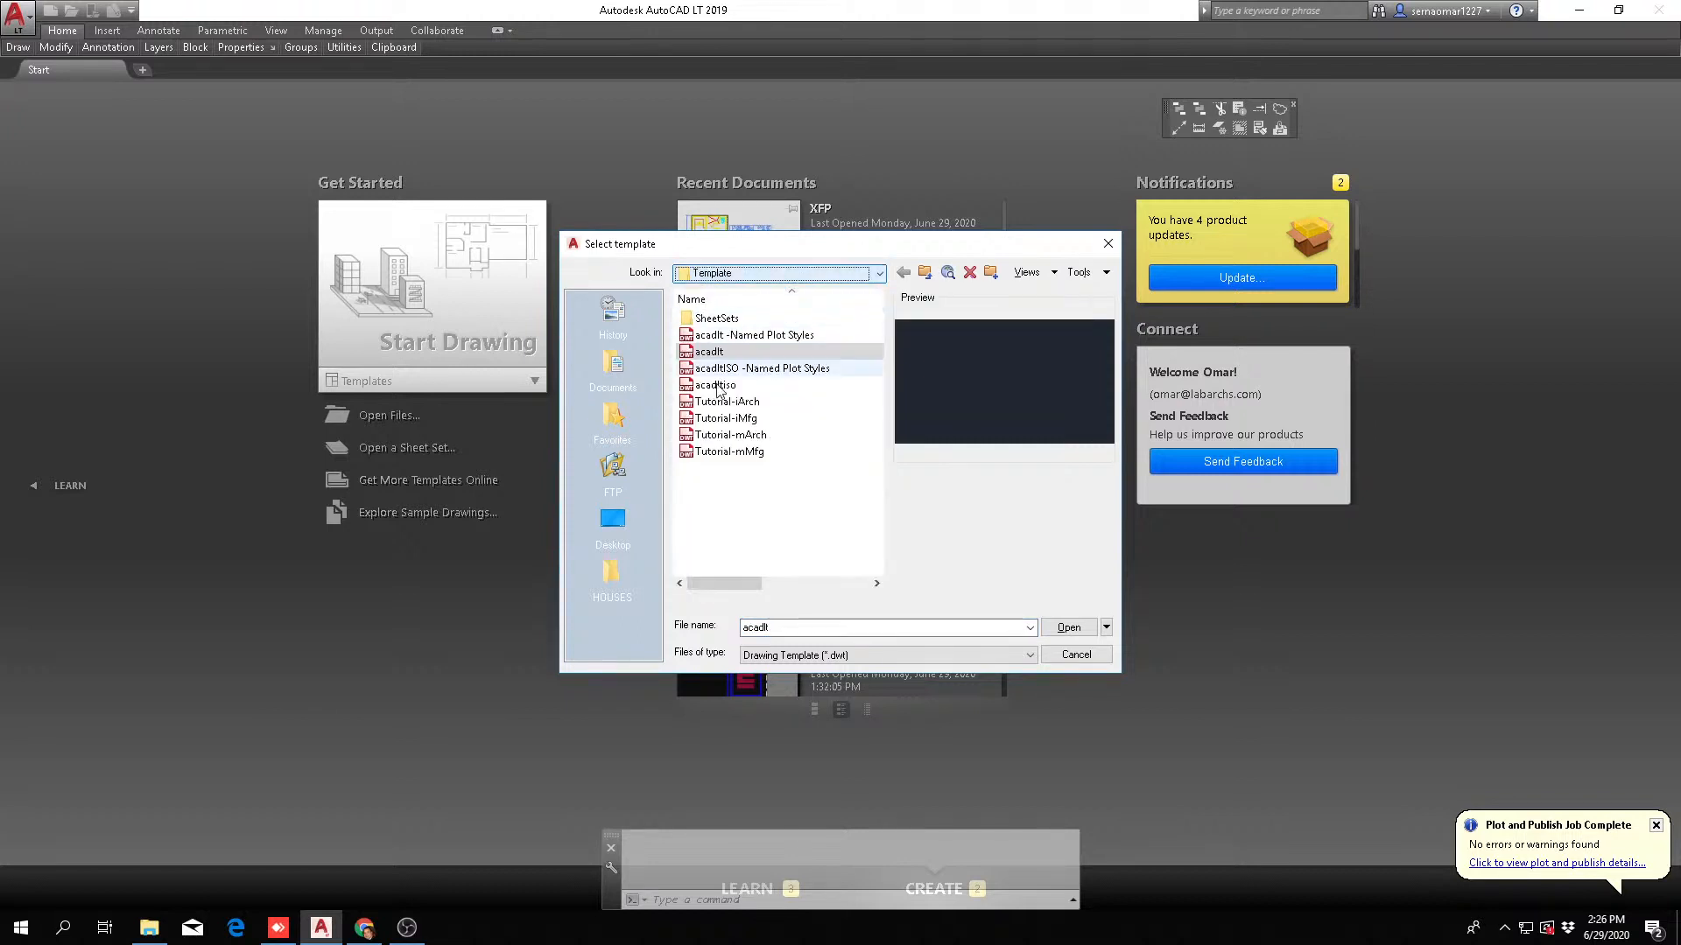
click(709, 353)
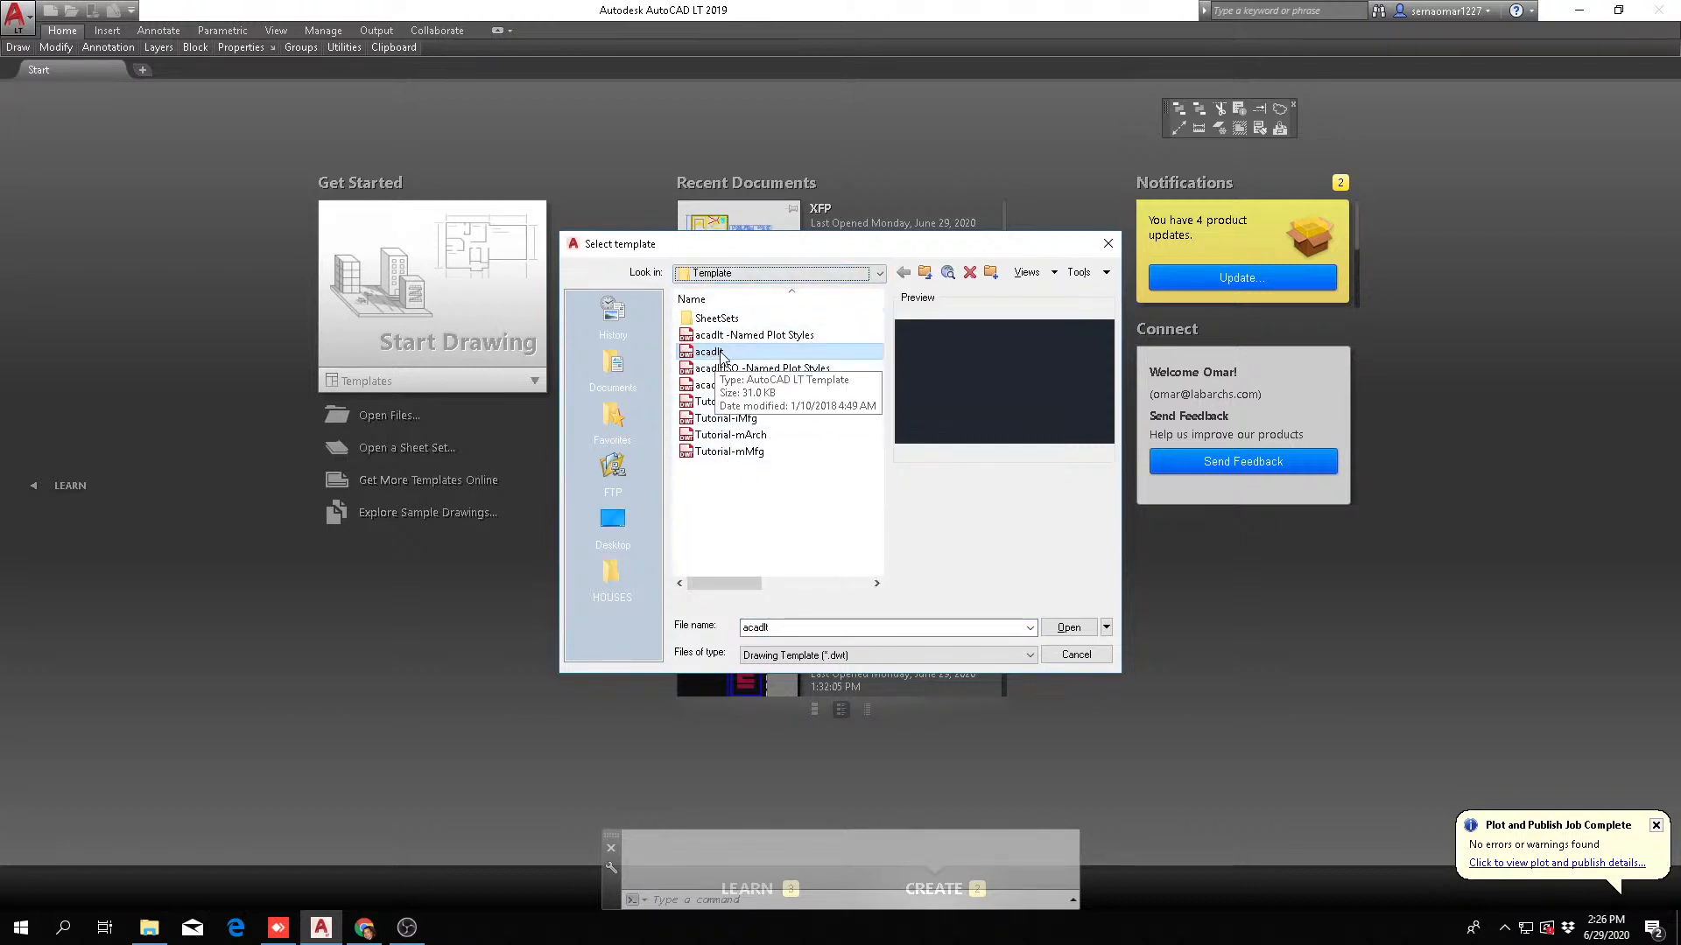
click(1081, 630)
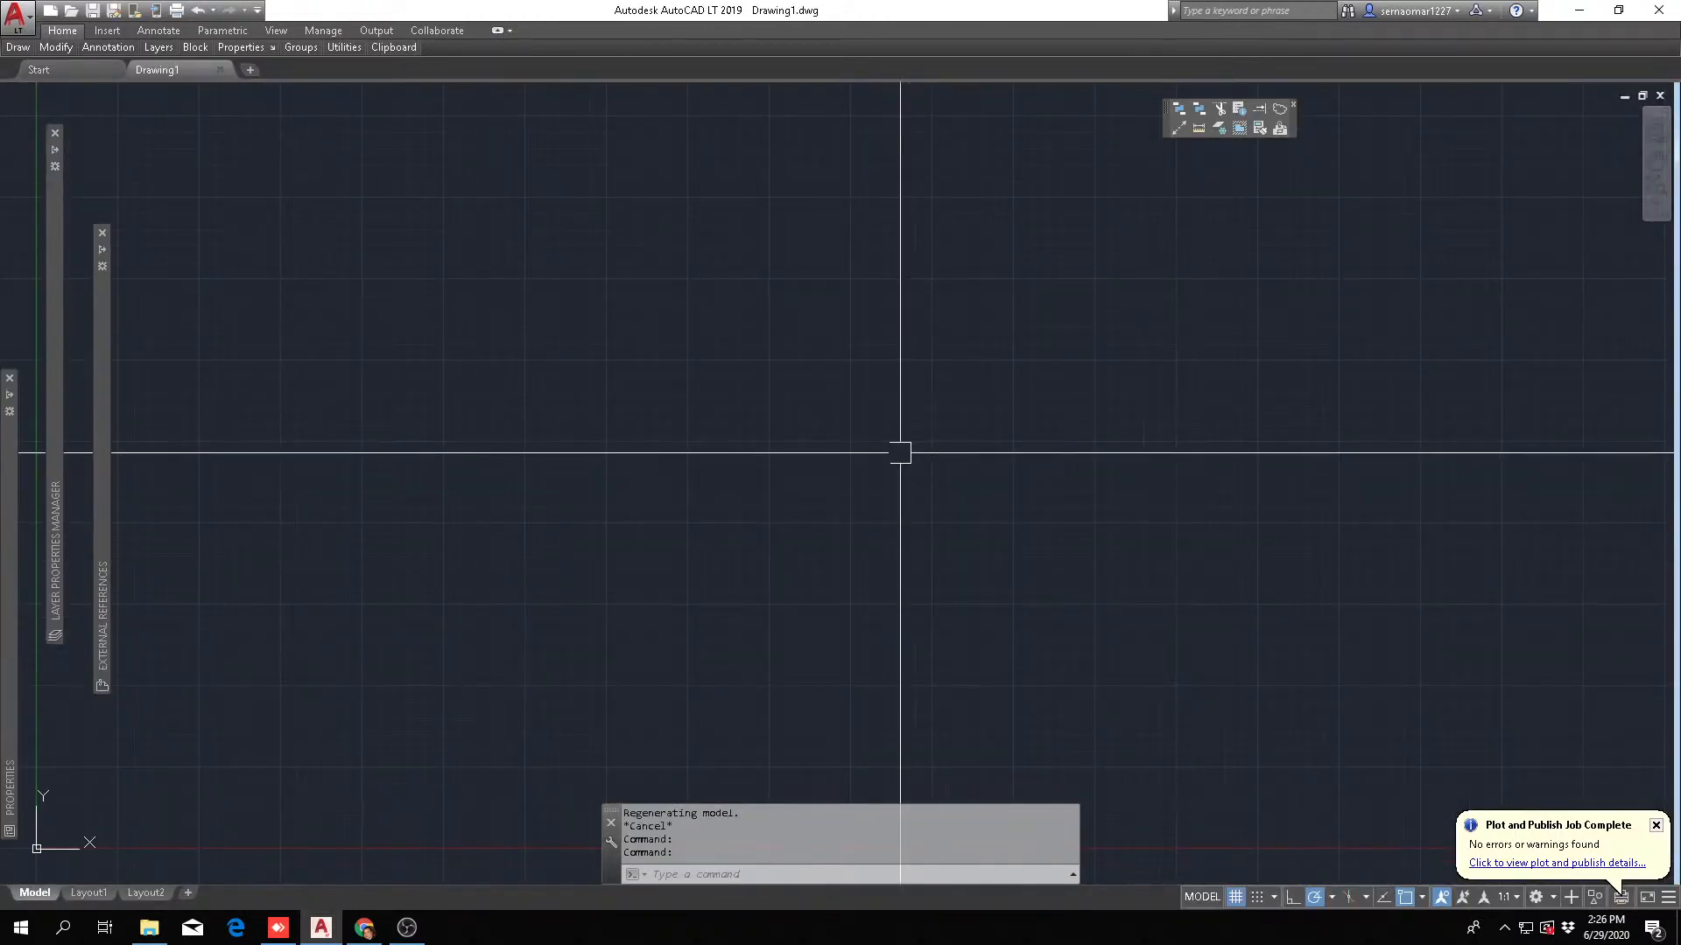
scroll(536, 468, up, 6)
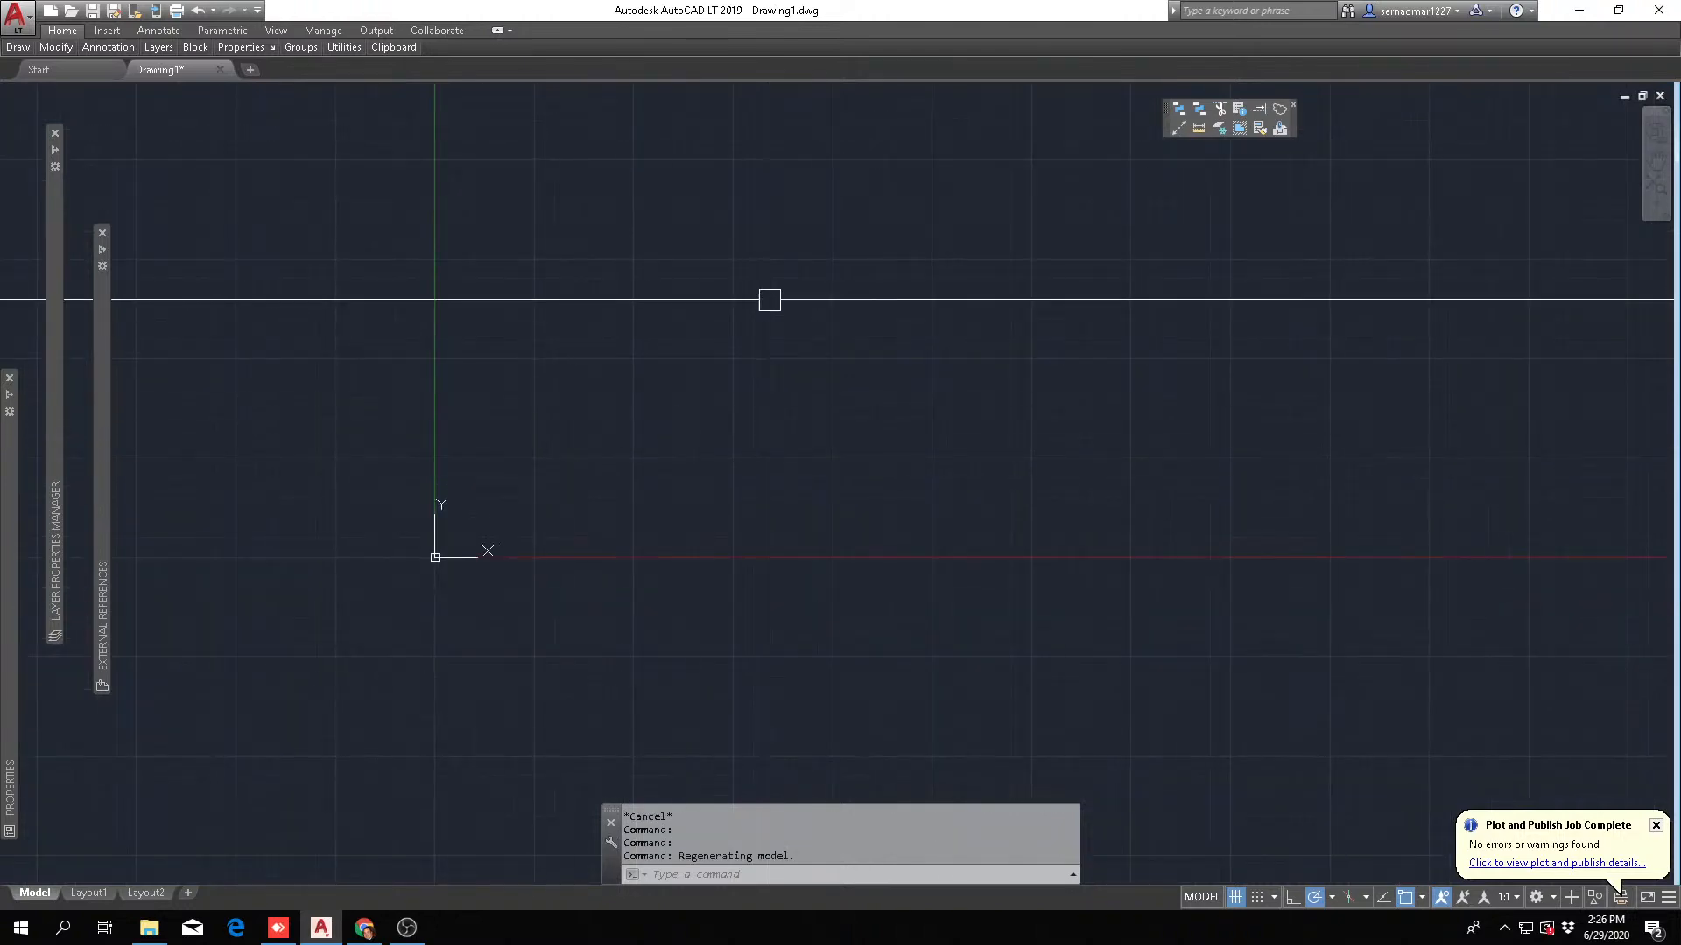
scroll(528, 486, up, 5)
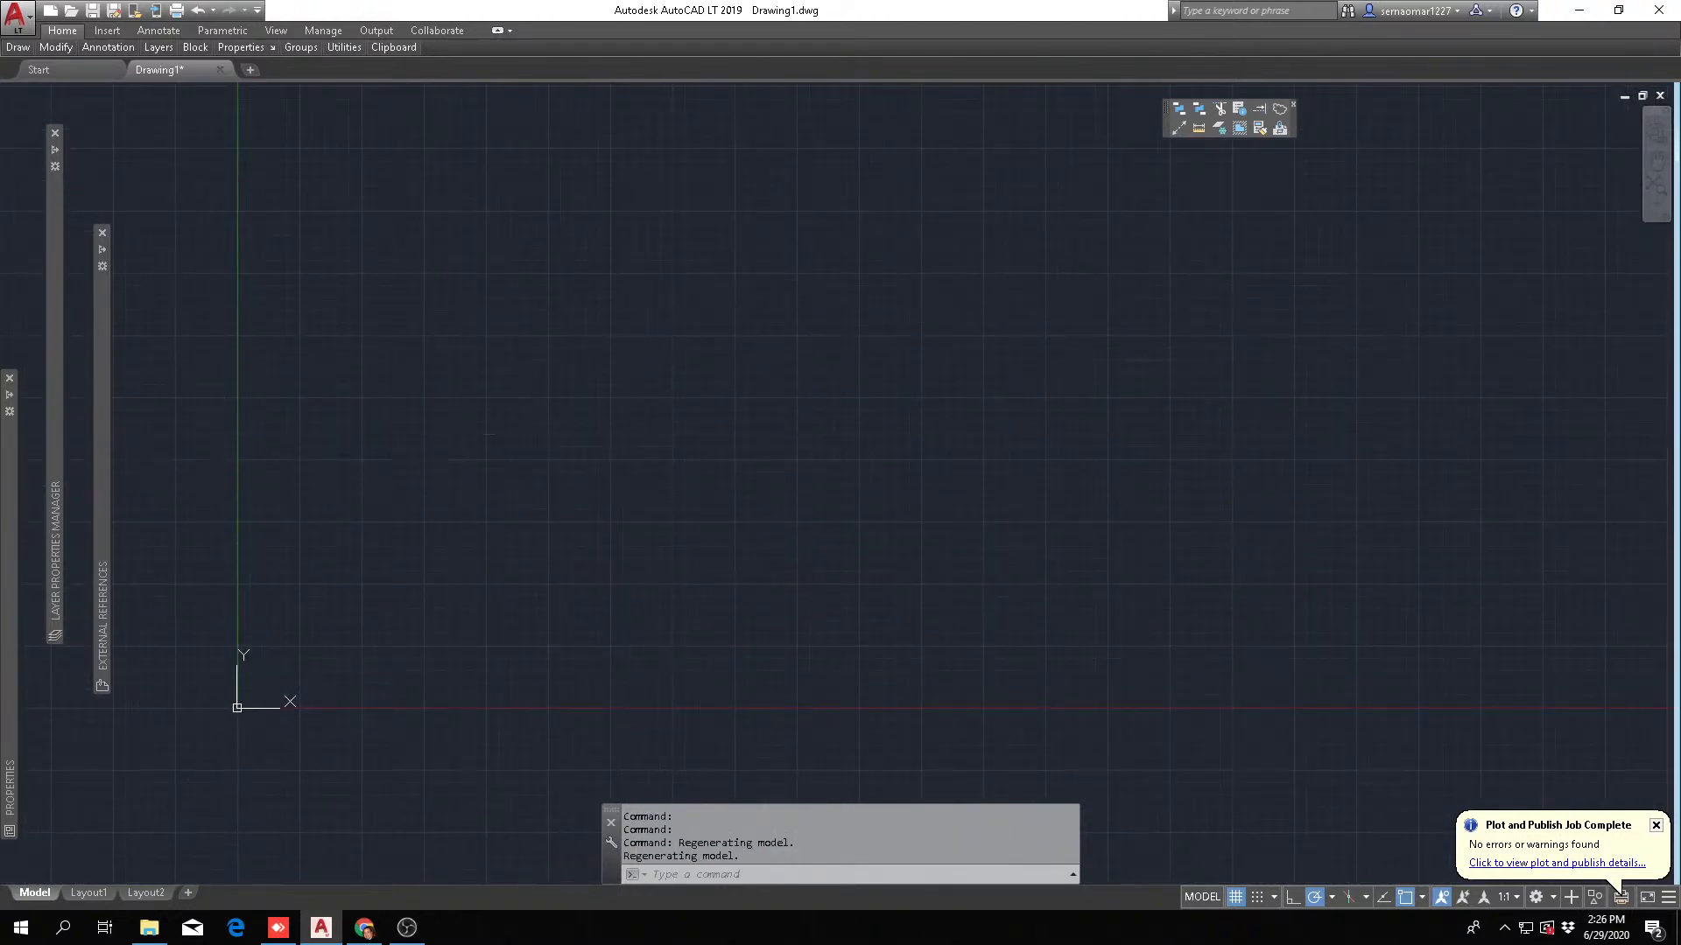
click(147, 30)
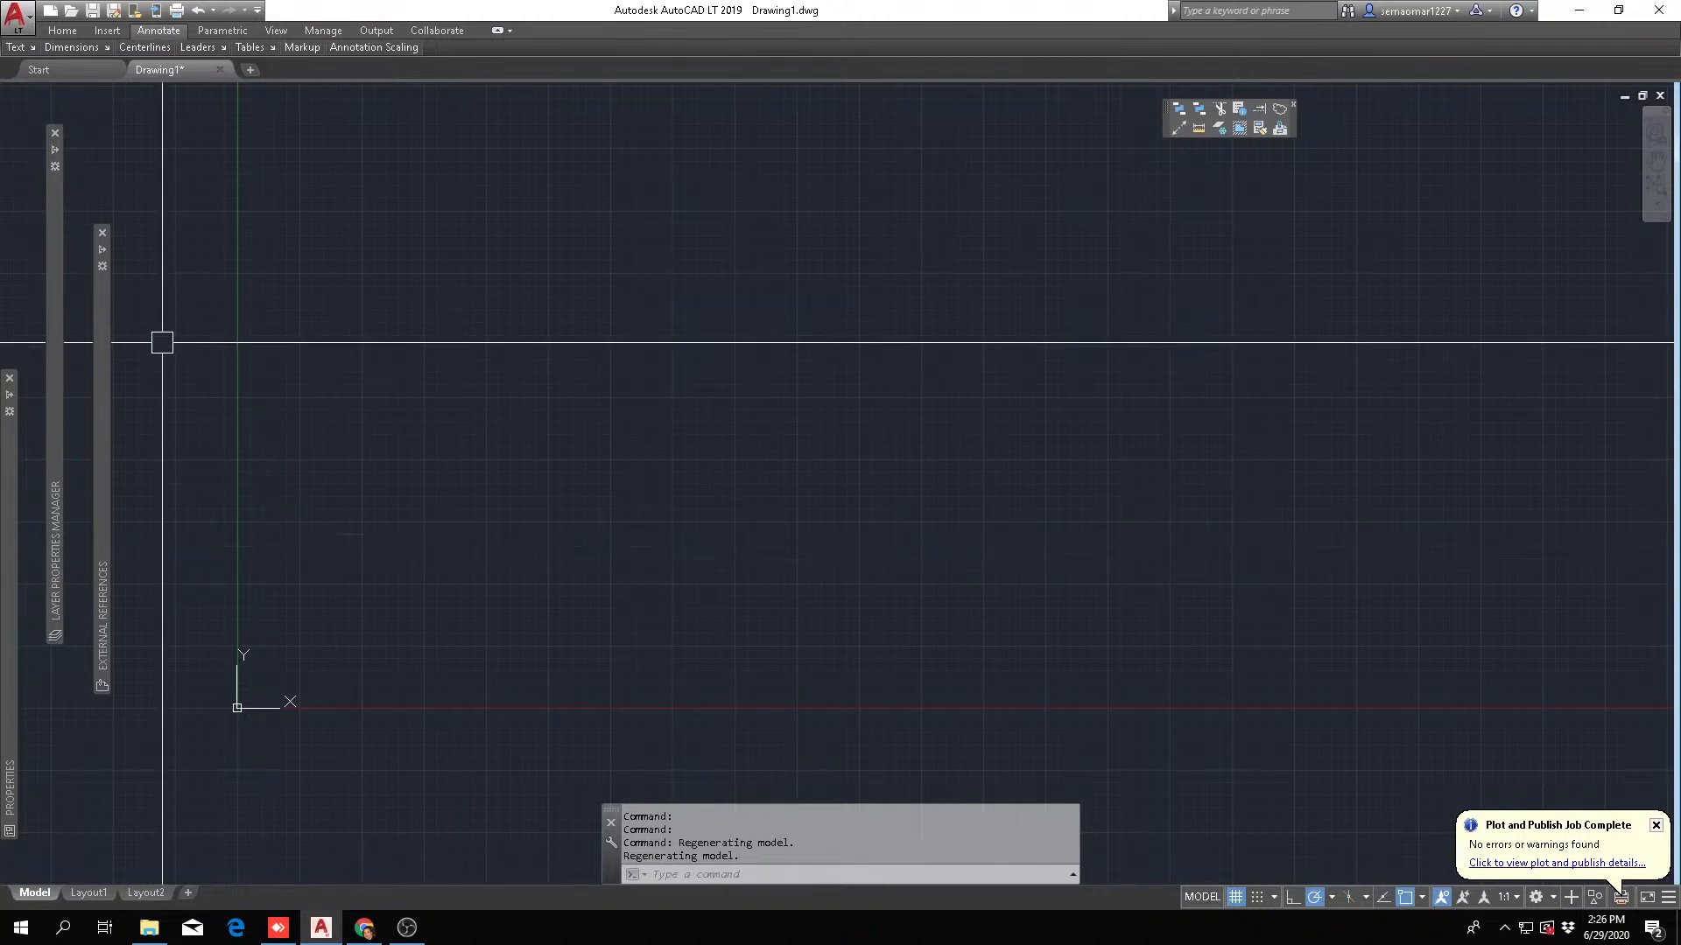
click(56, 30)
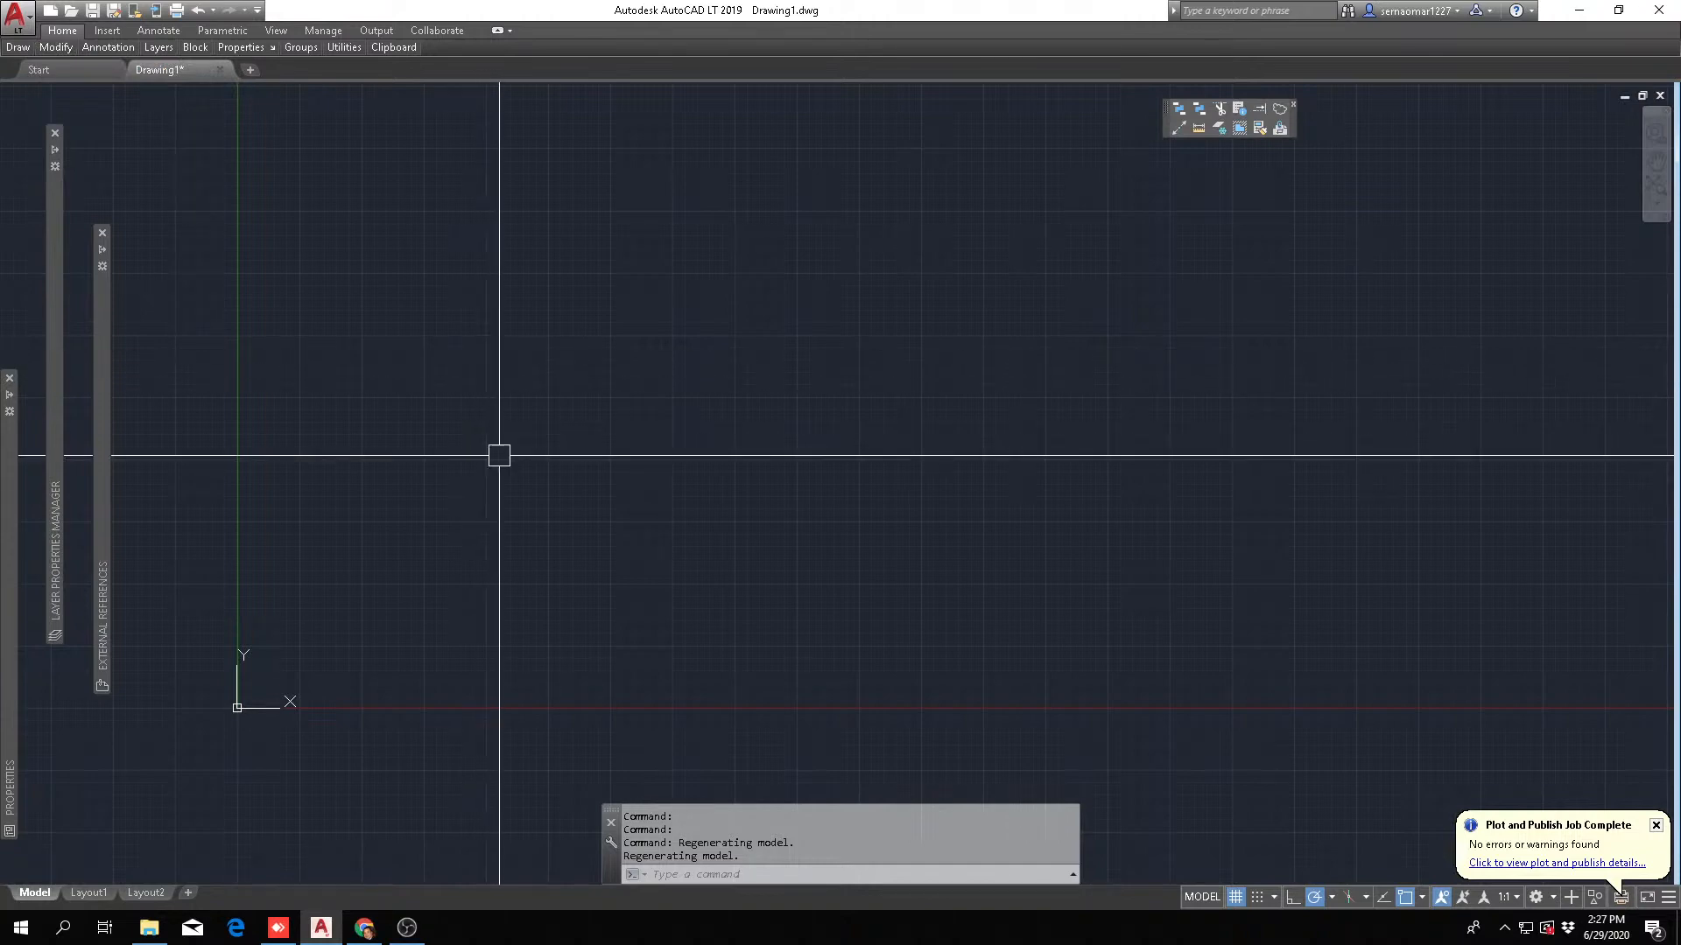
- Set the drawing's length unit type to Architectural with the UNITS command
text(UNIT)
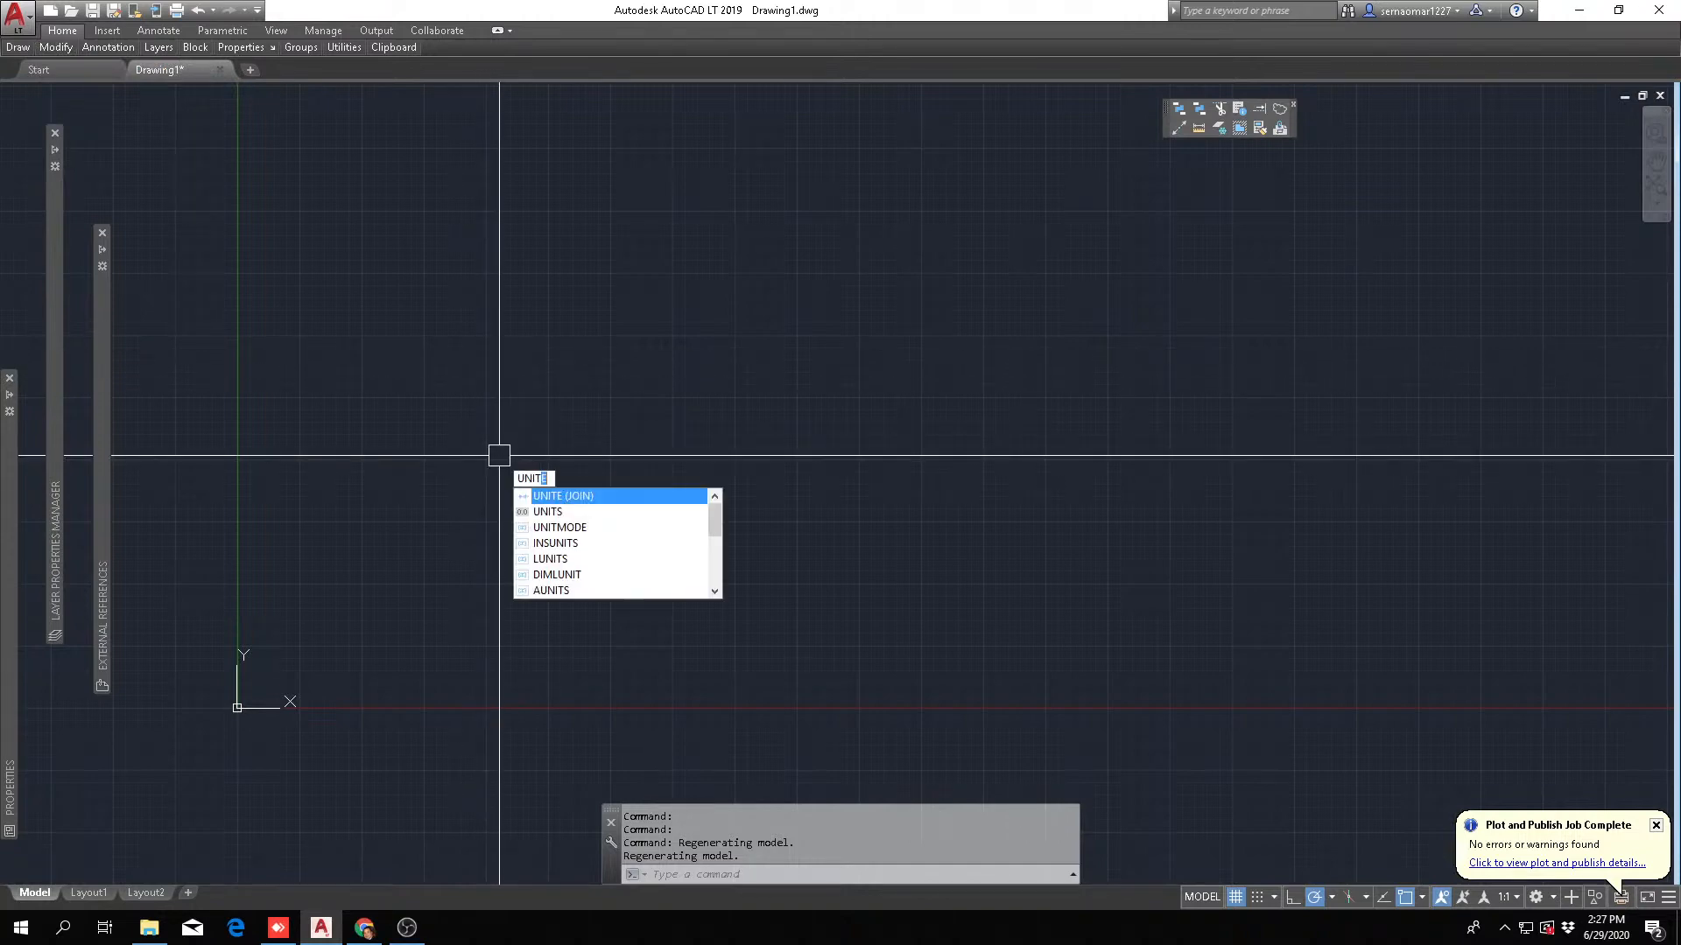
text(S)
key(Return)
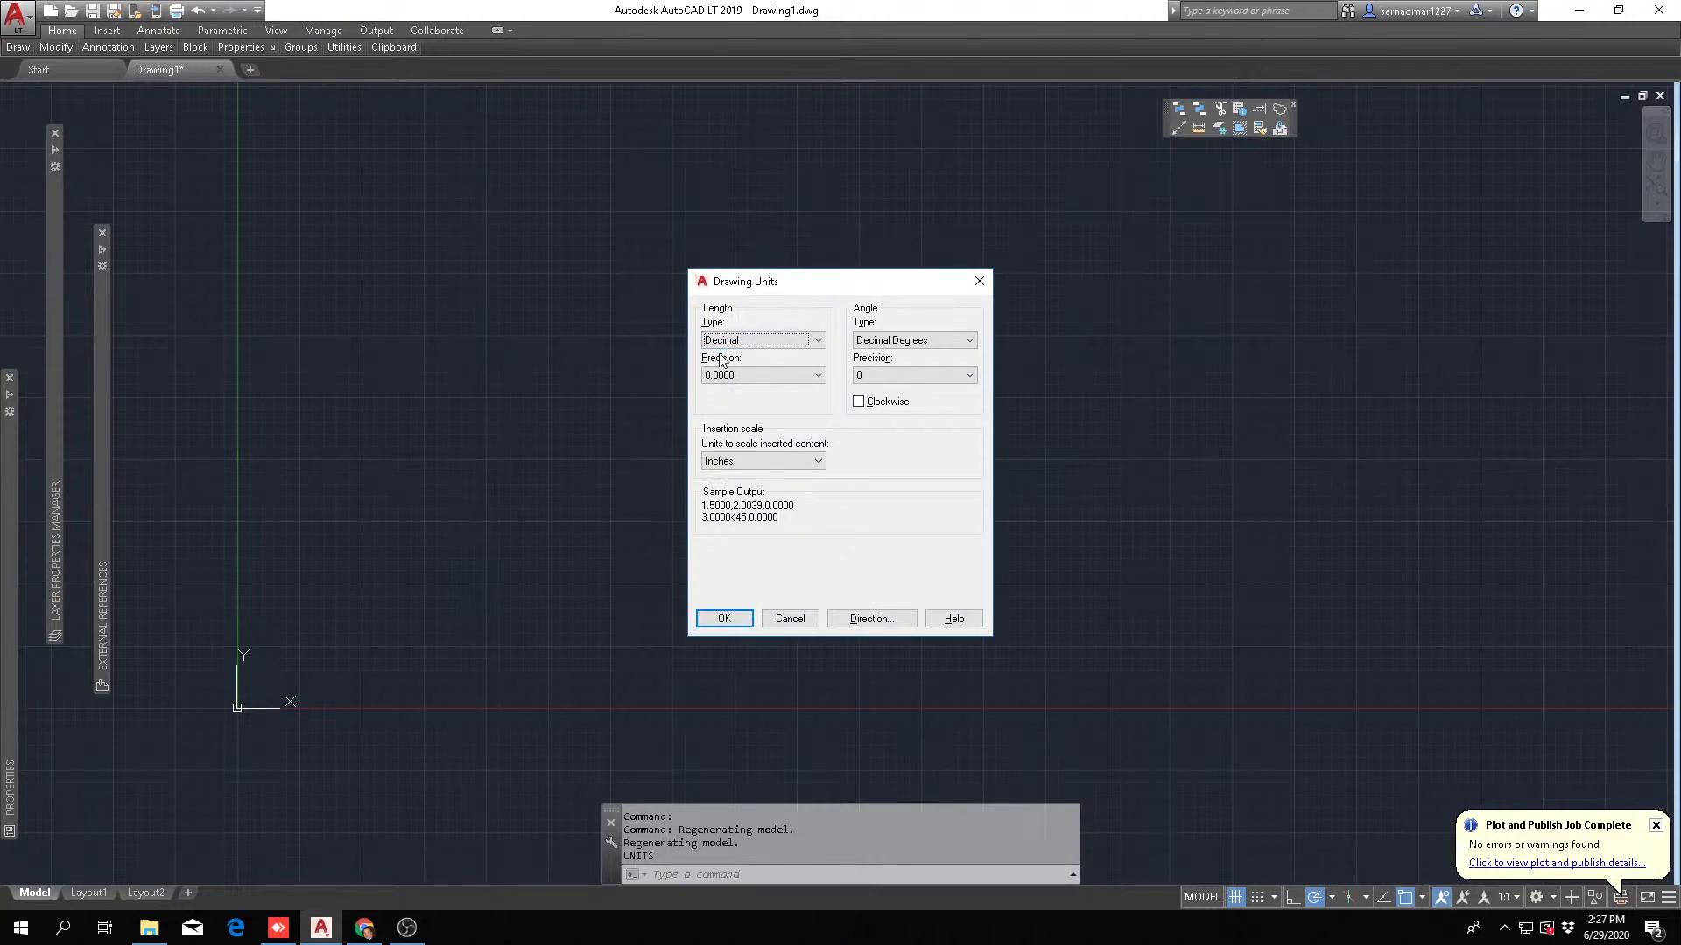
click(818, 342)
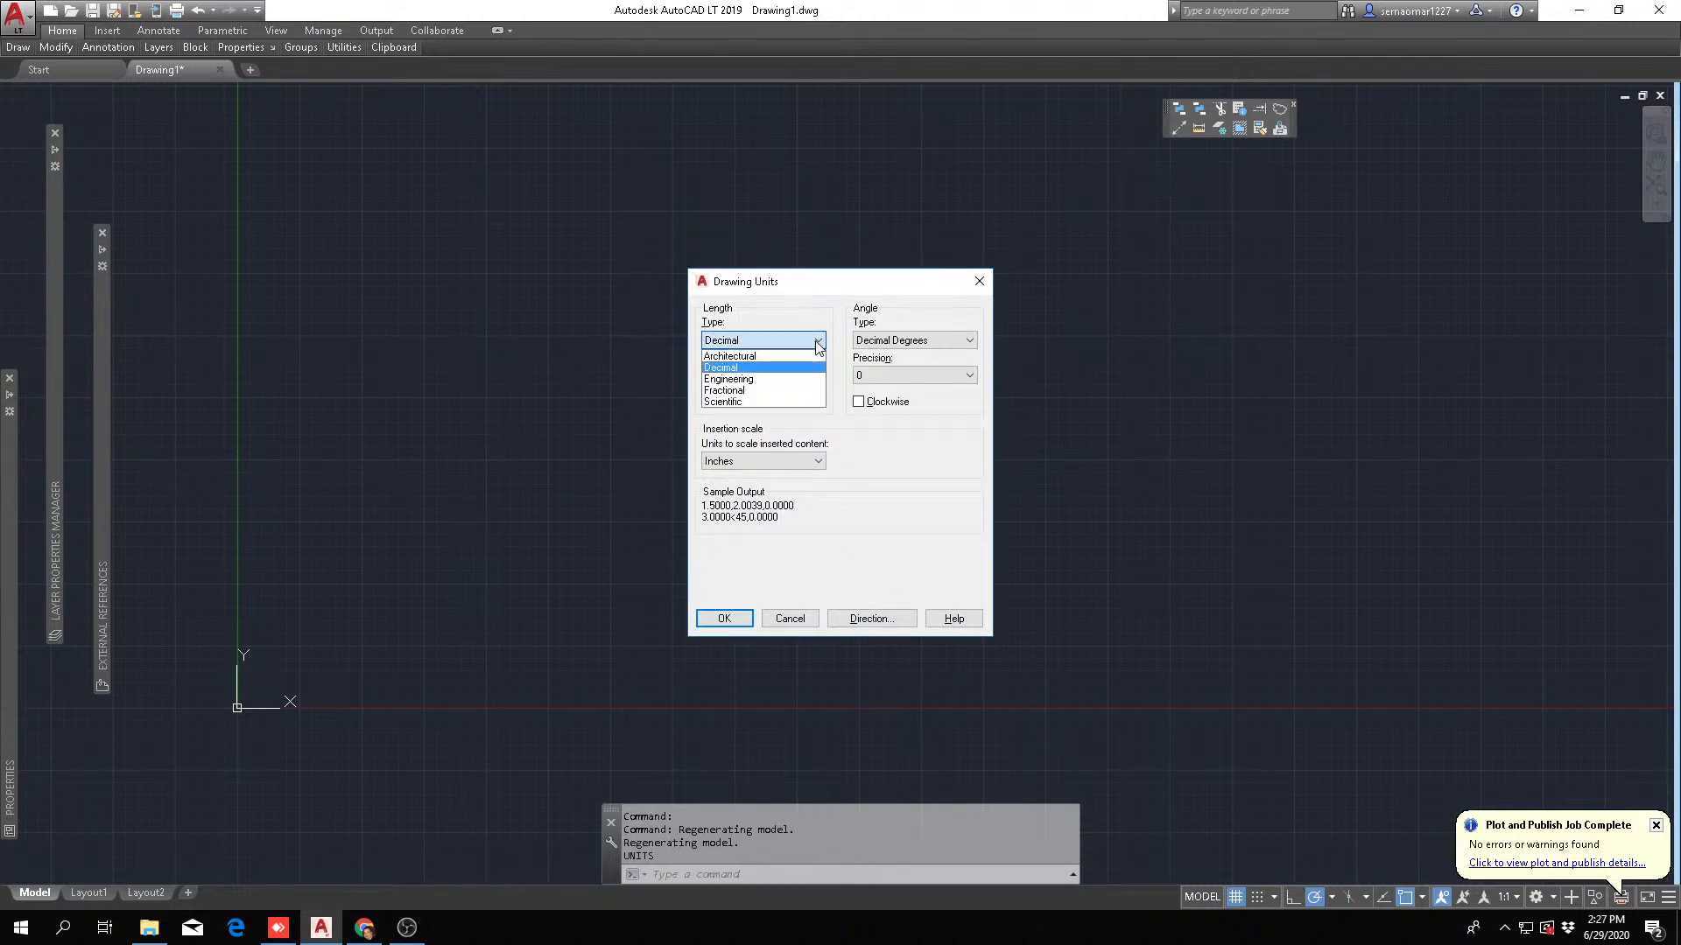
click(745, 356)
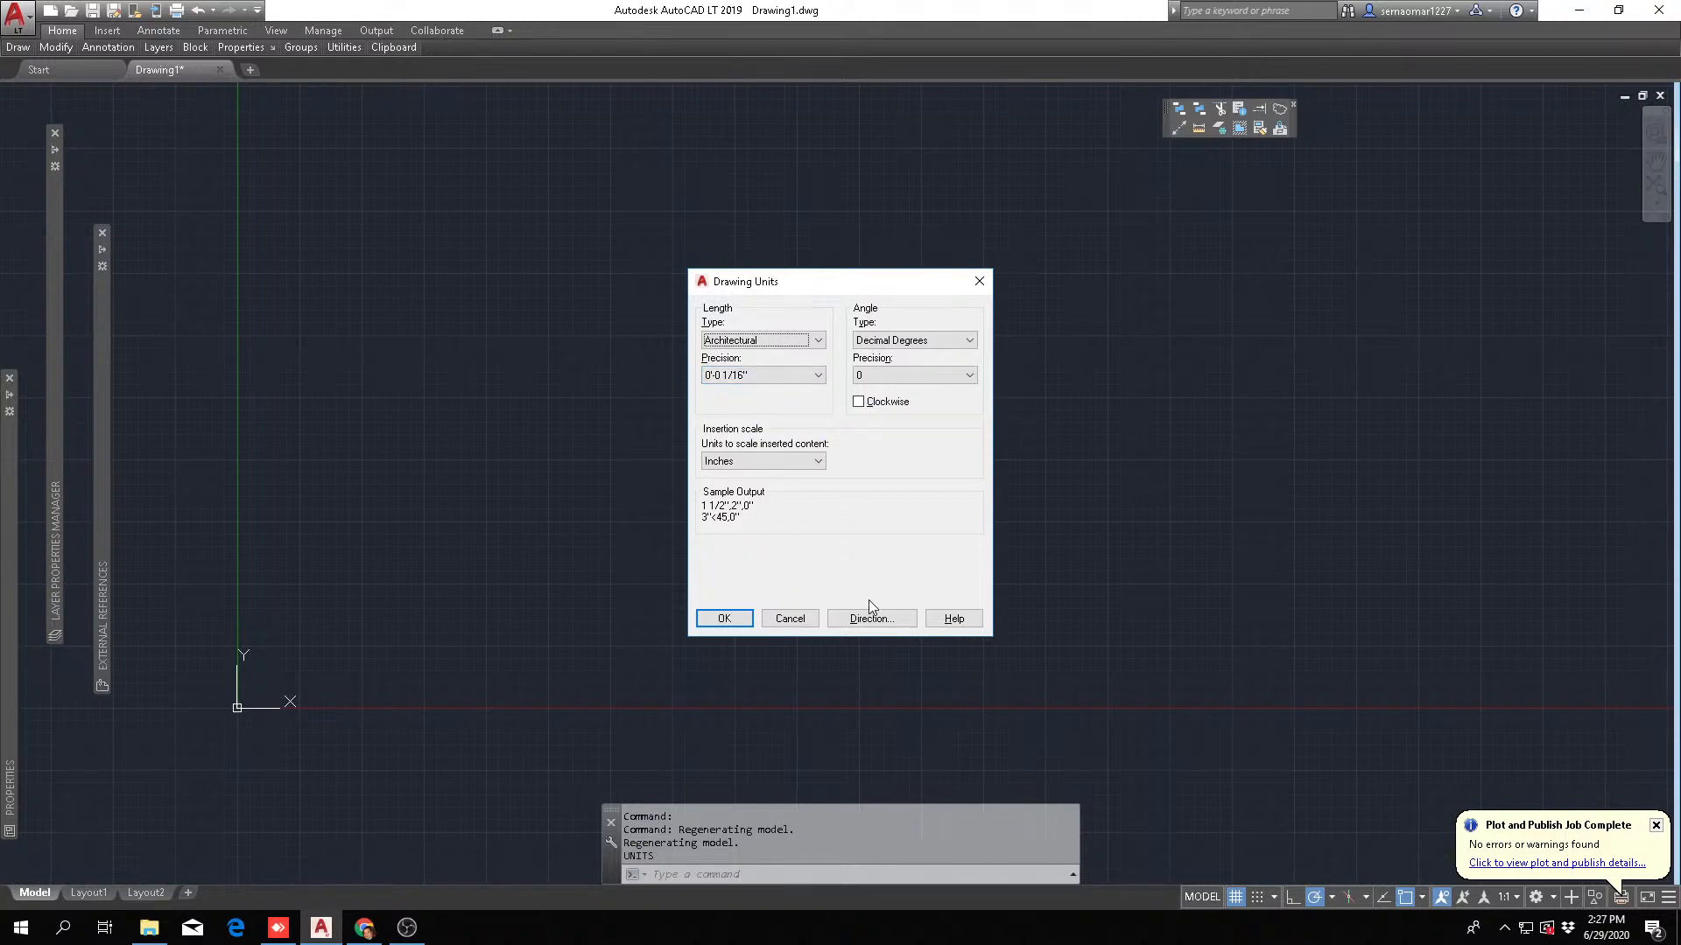
click(724, 618)
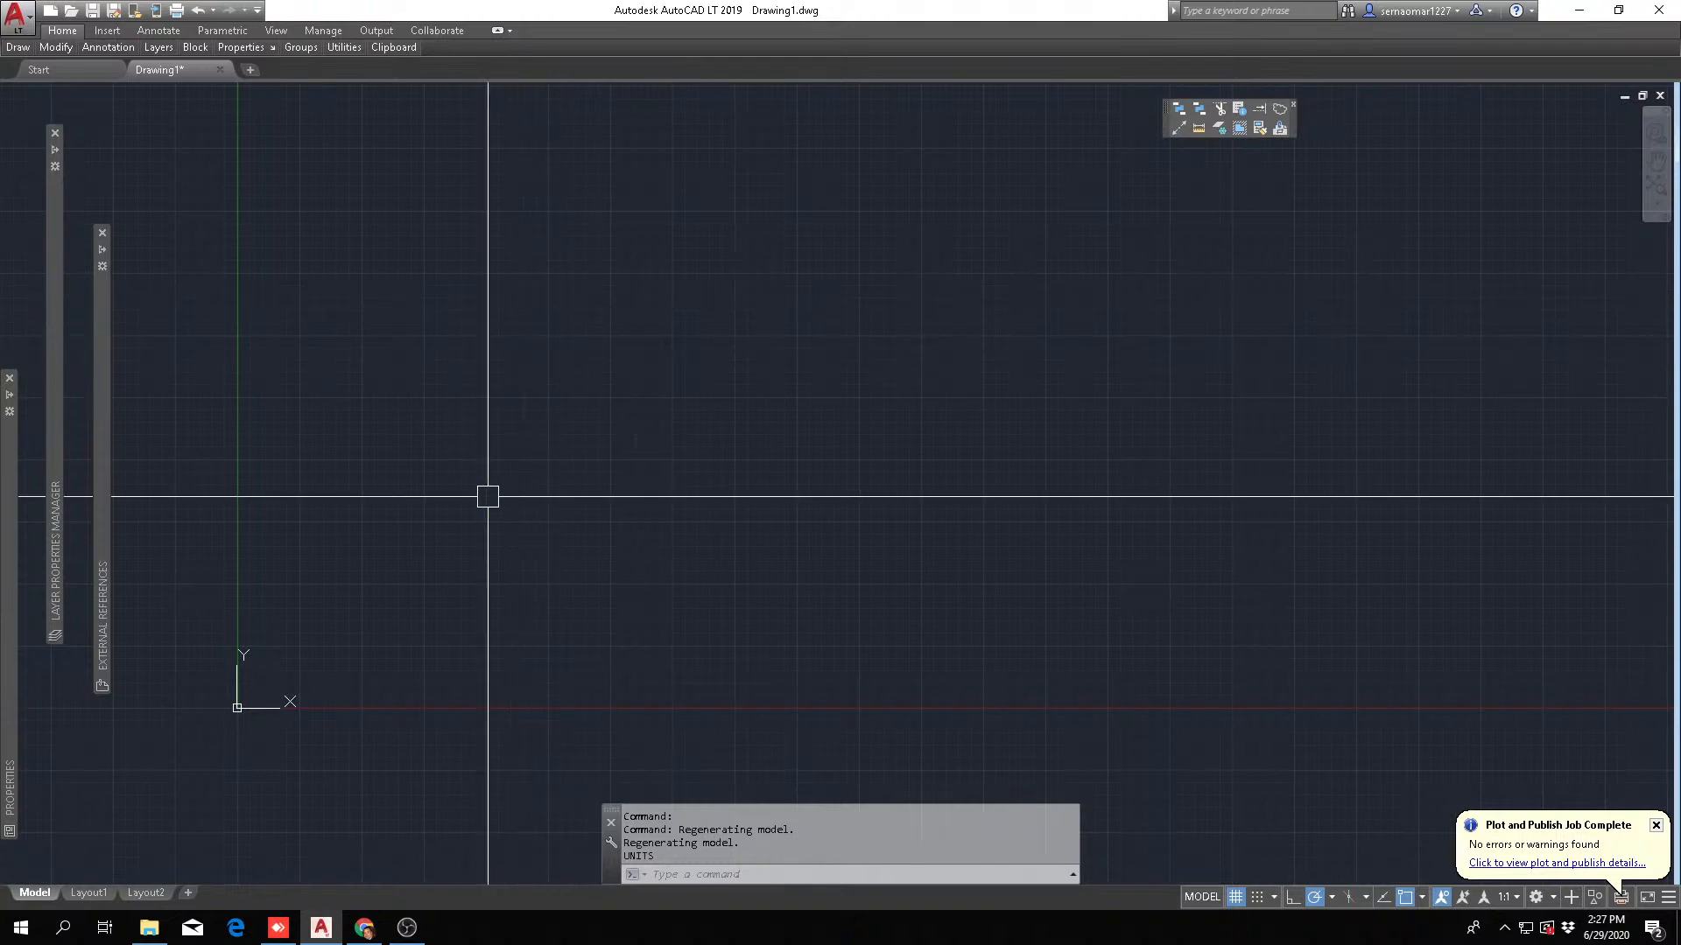
key(Escape)
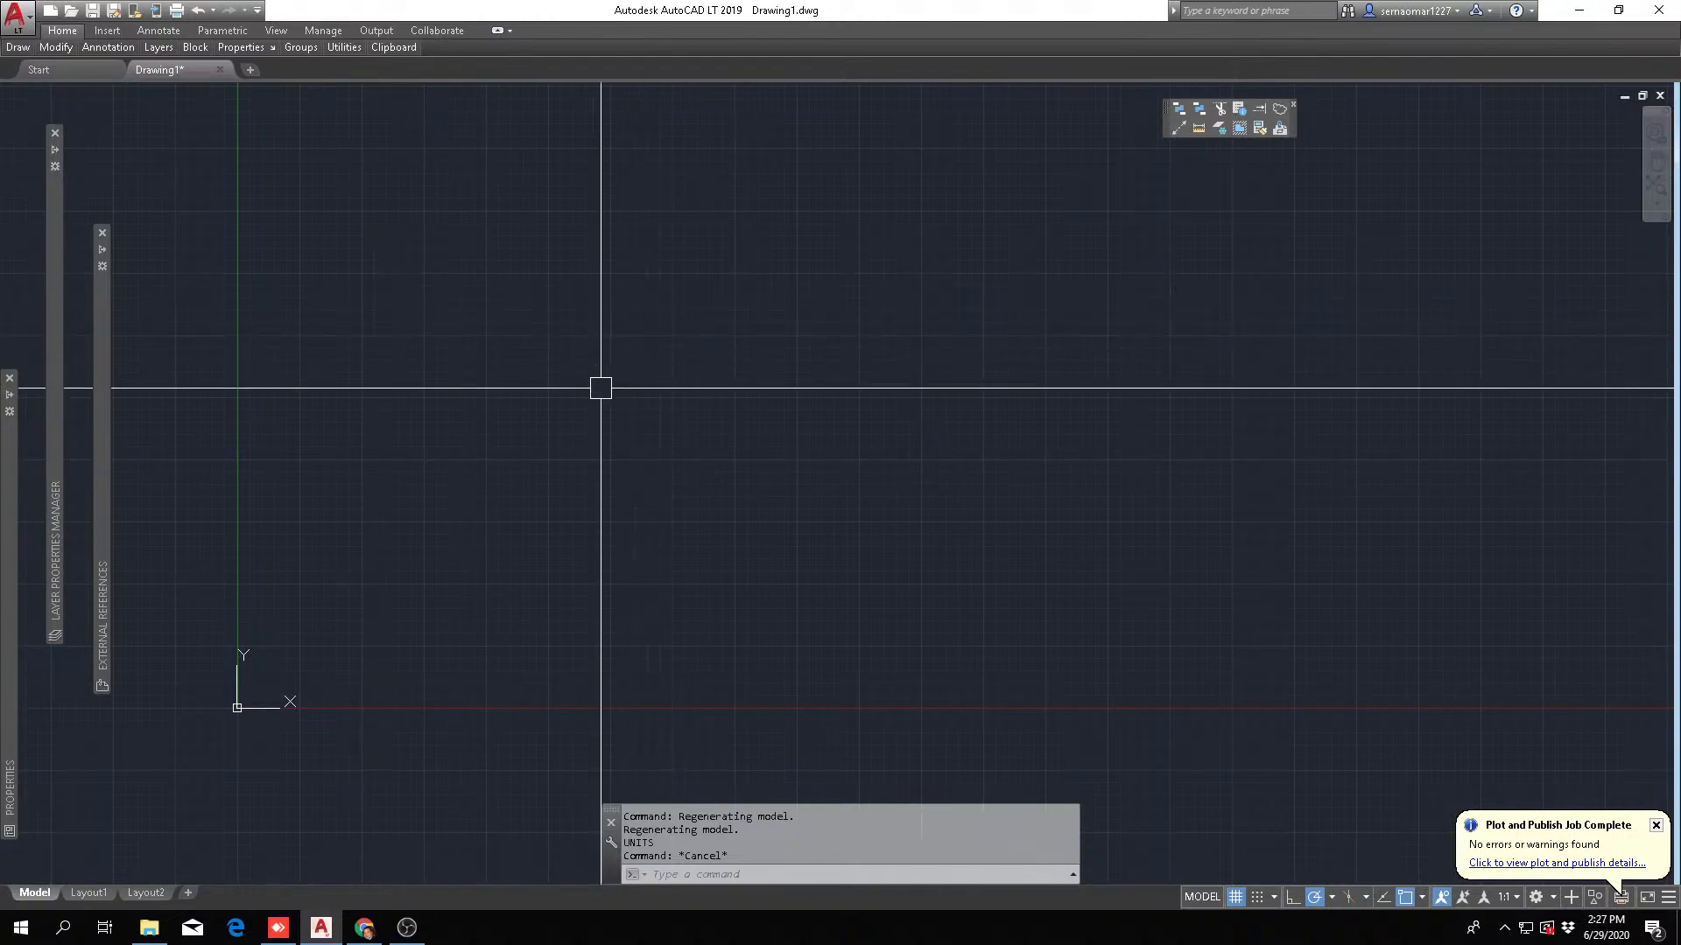
scroll(689, 481, down, 5)
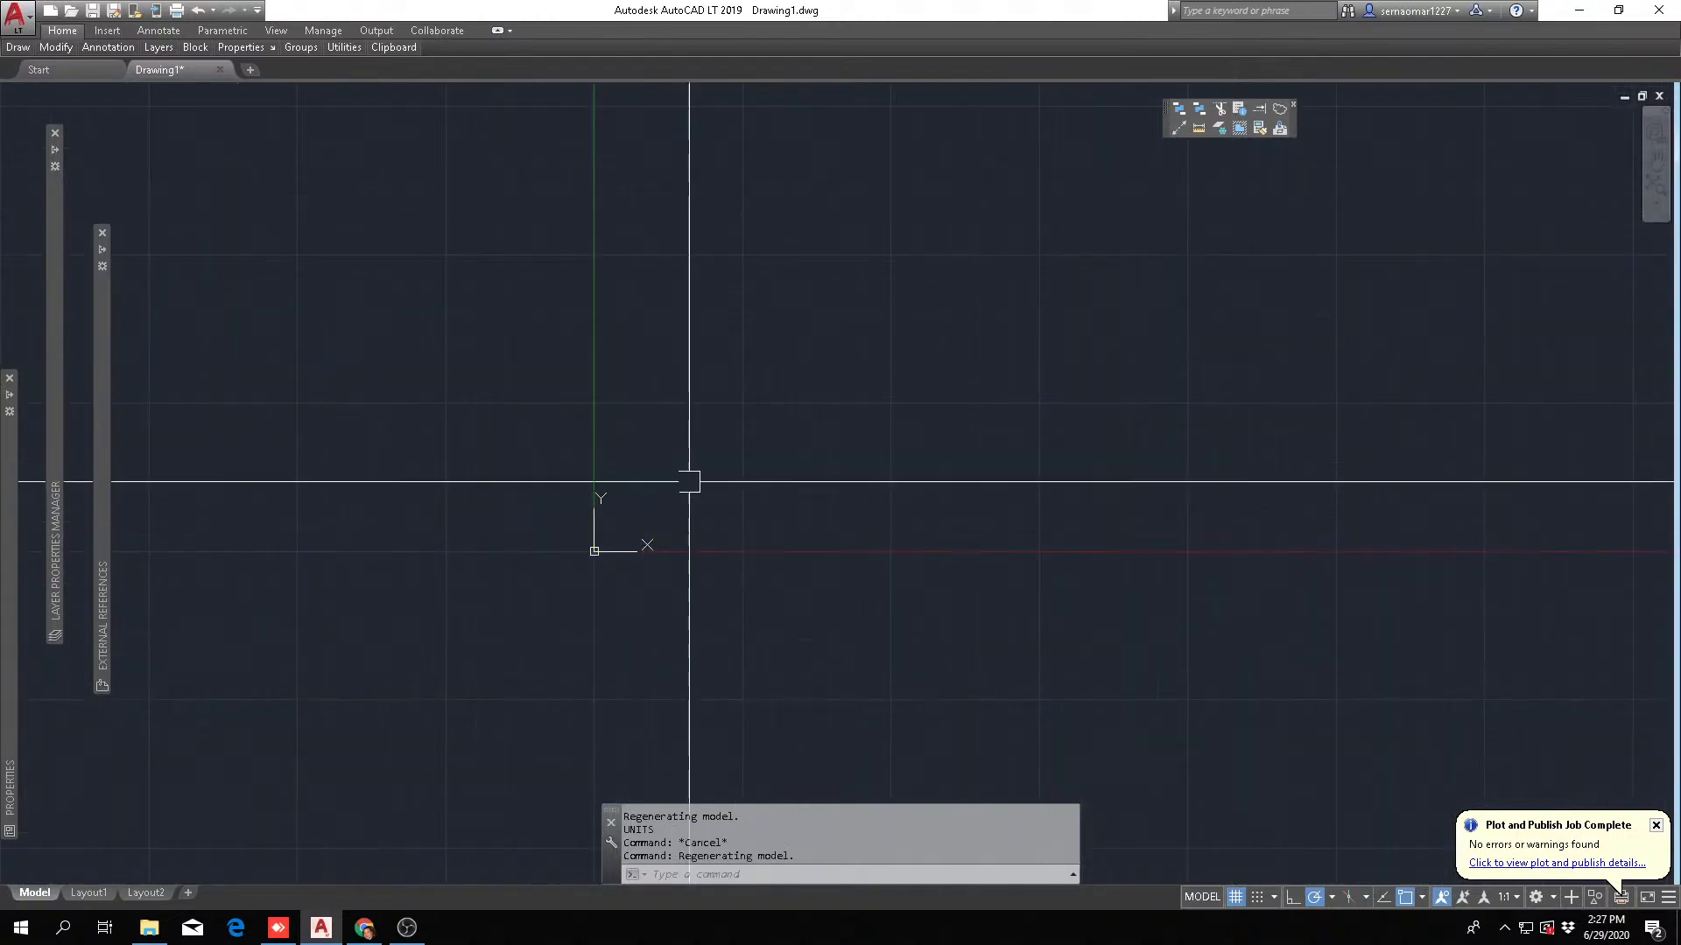
scroll(689, 482, down, 4)
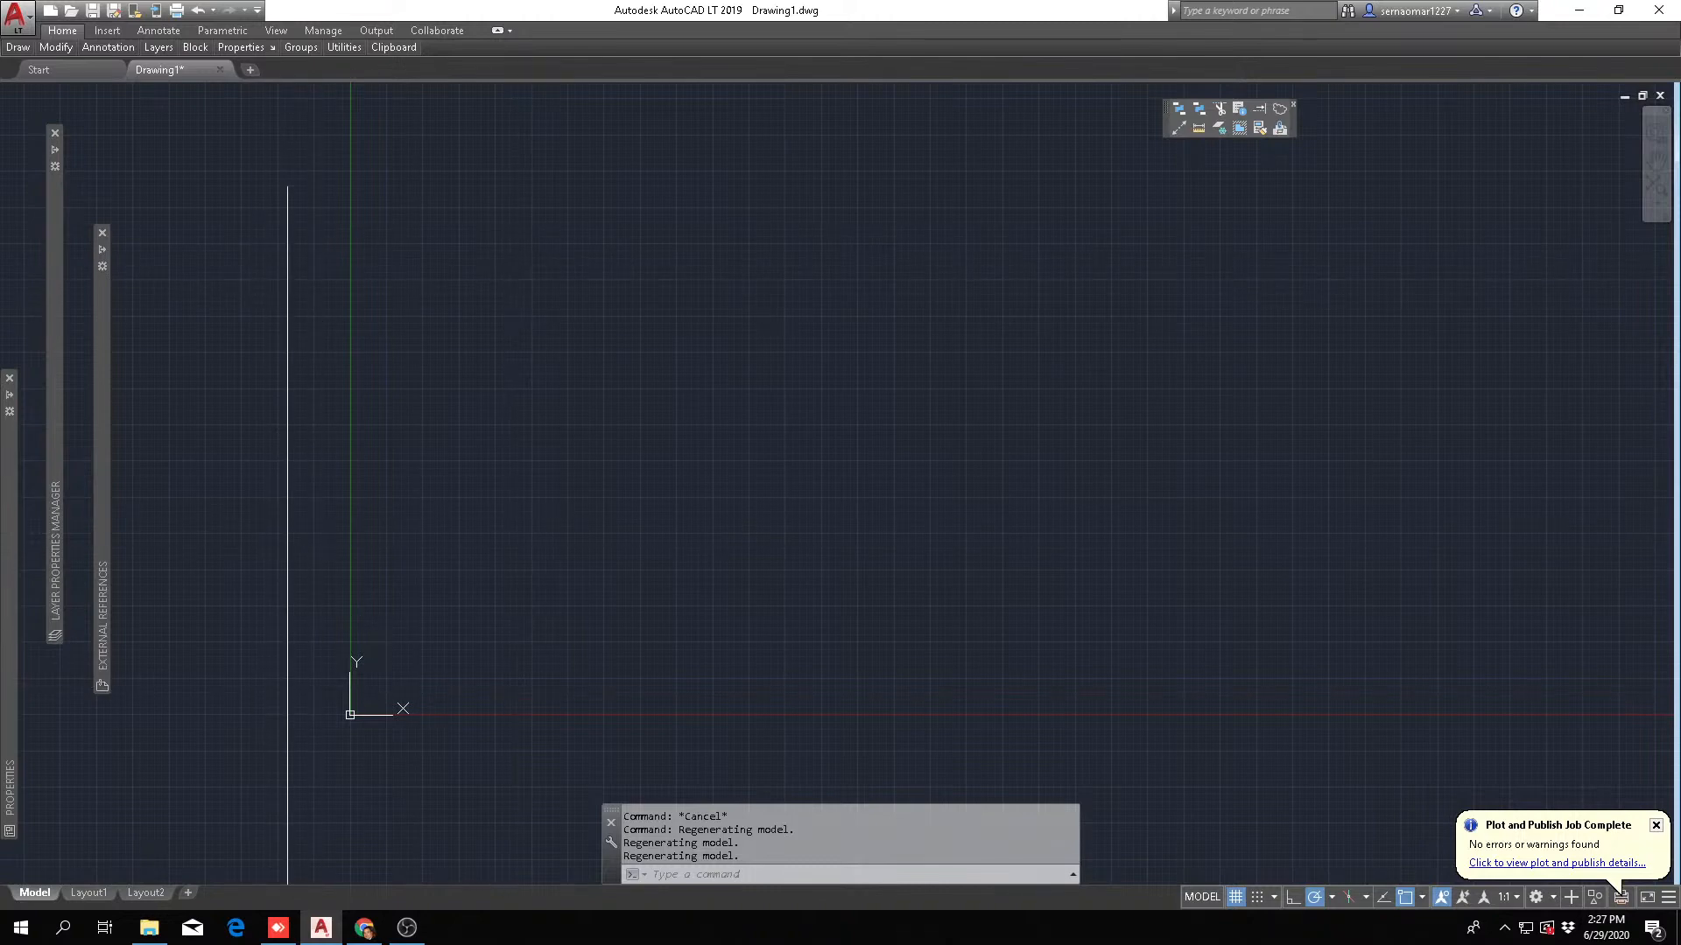
scroll(435, 532, down, 7)
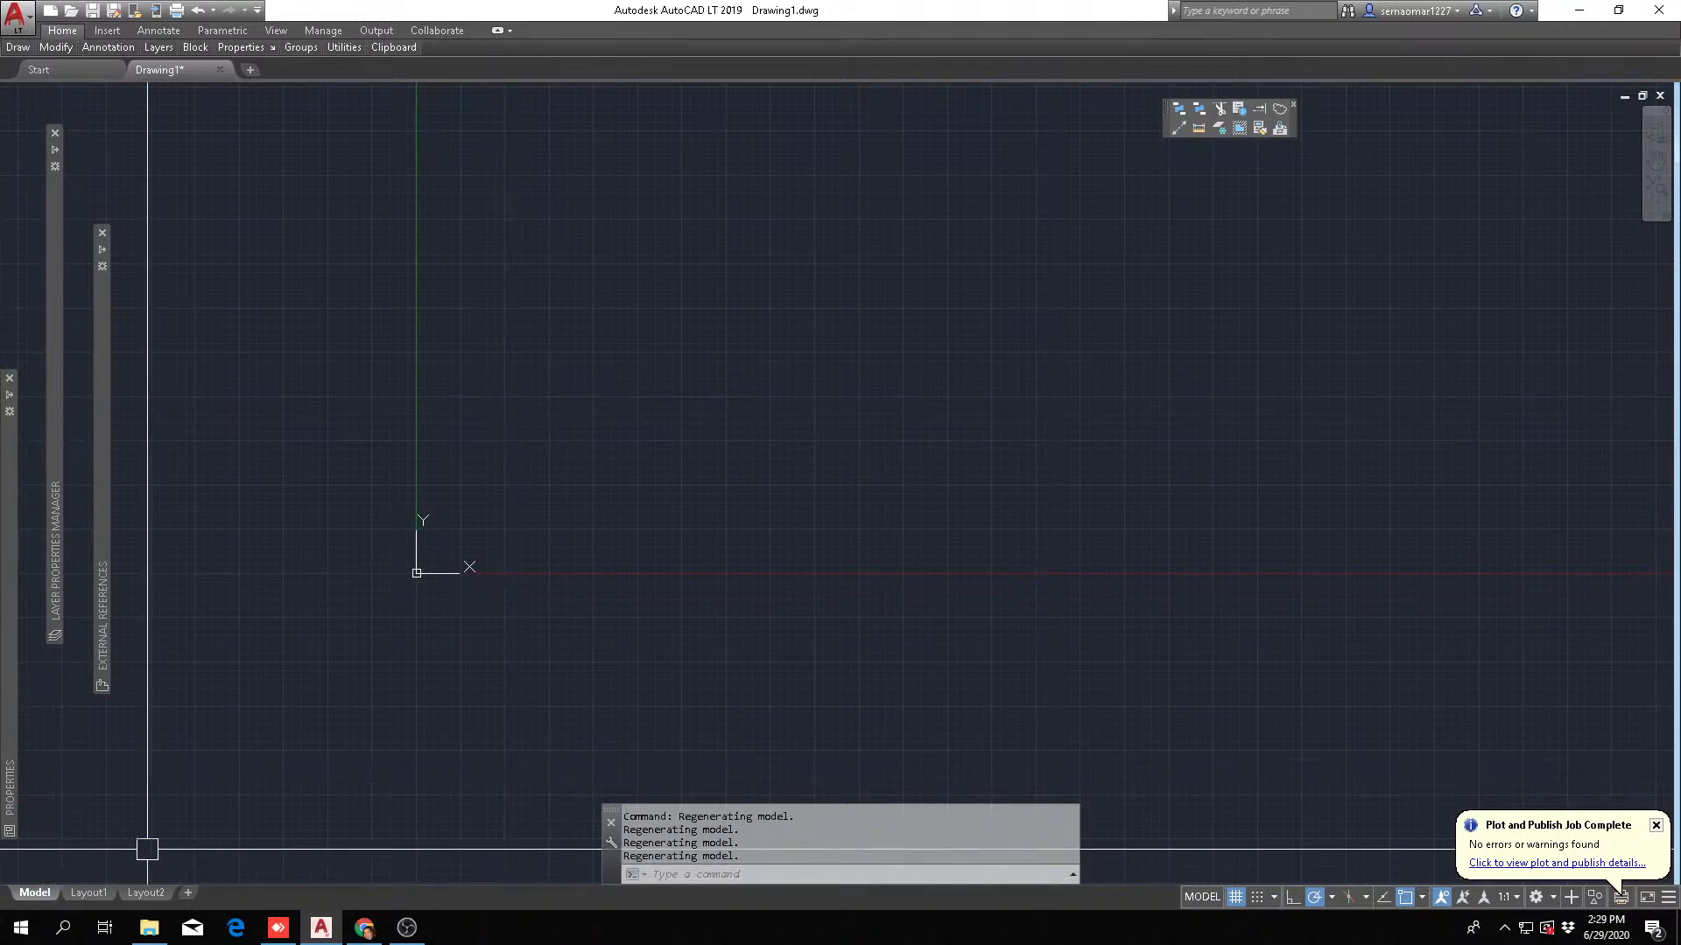
- Examine the sheet and viewport of Layout1, selecting the viewport border, and return to model space
mouse_move(91, 894)
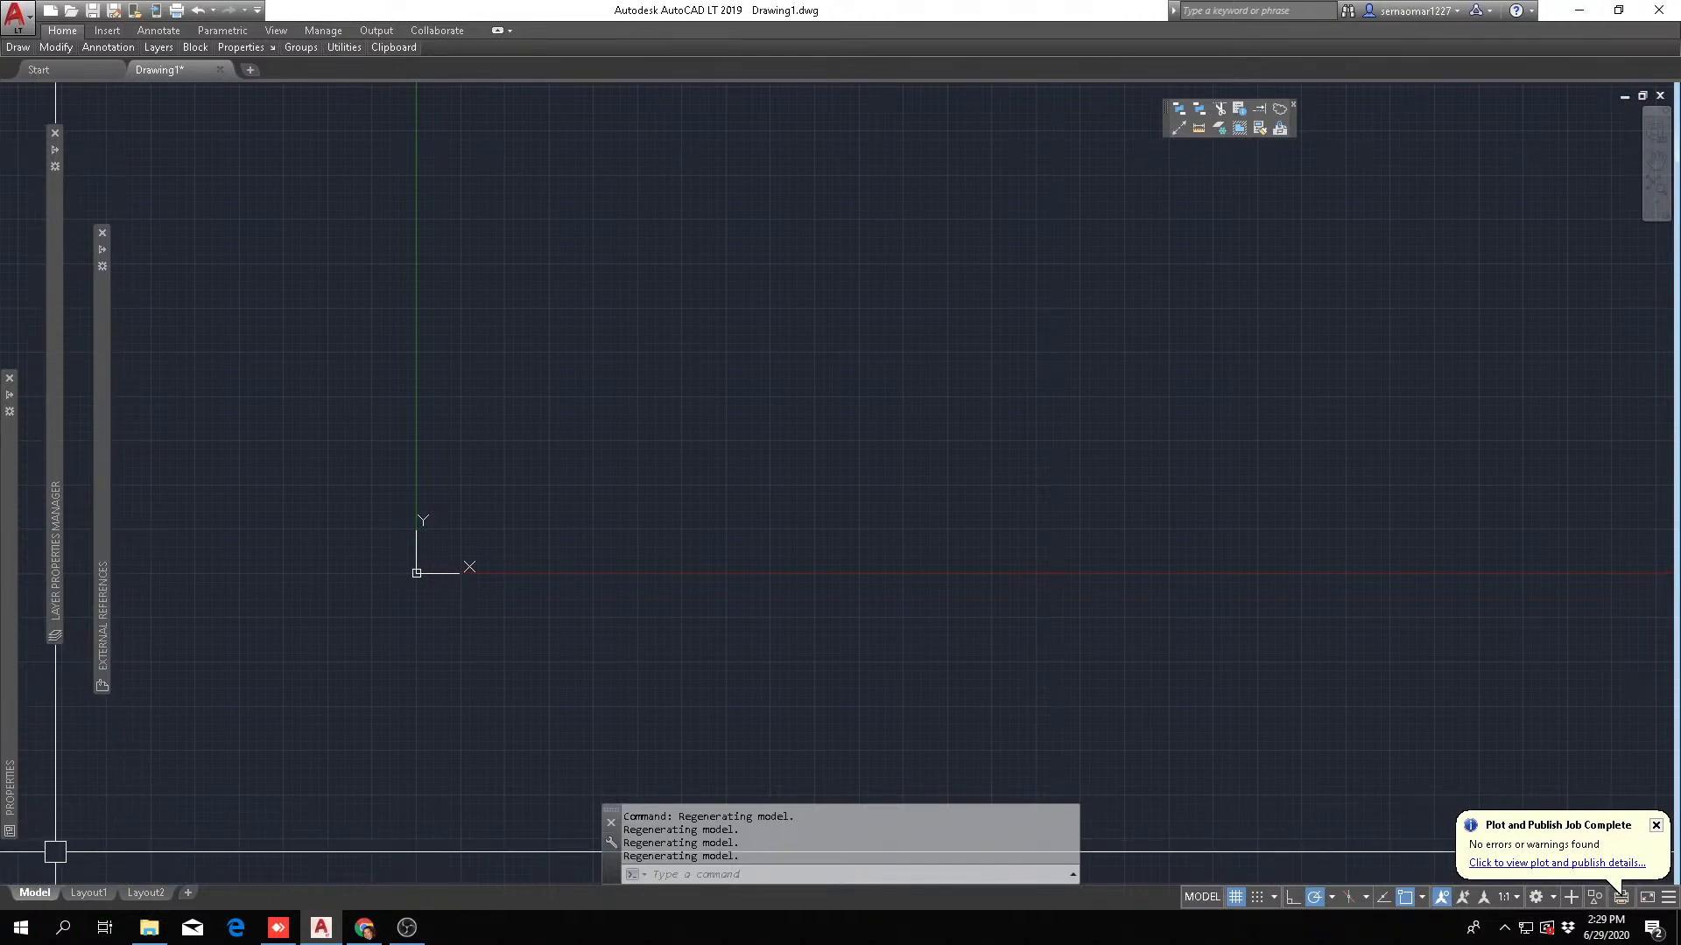
click(94, 894)
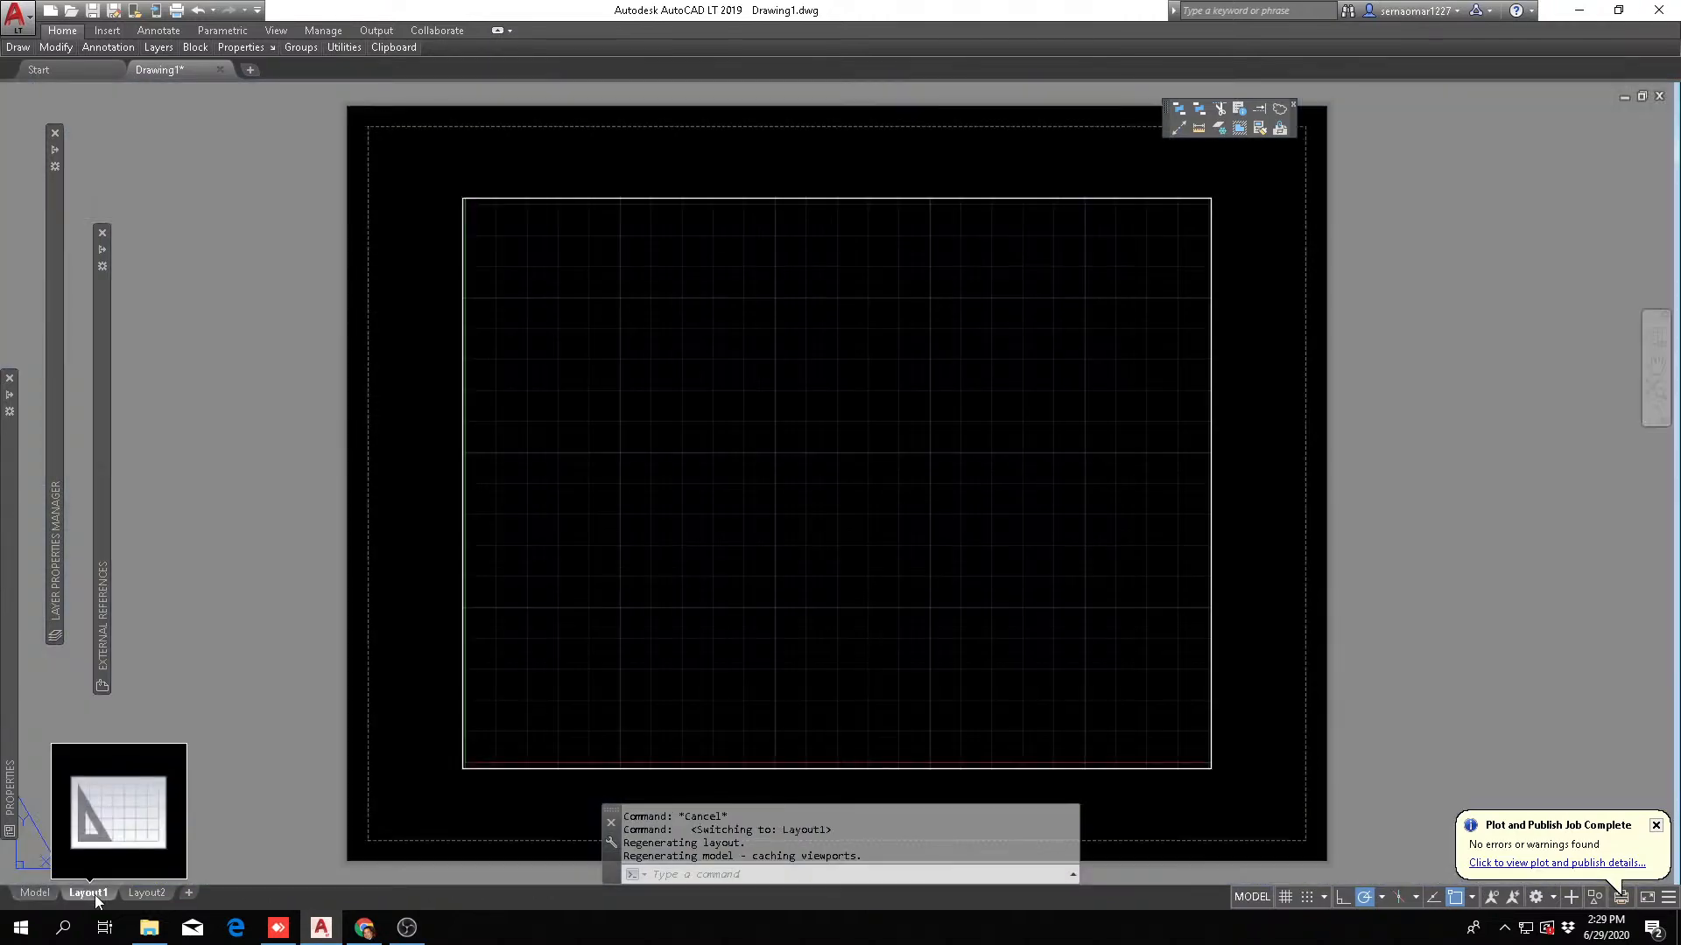
scroll(447, 469, down, 4)
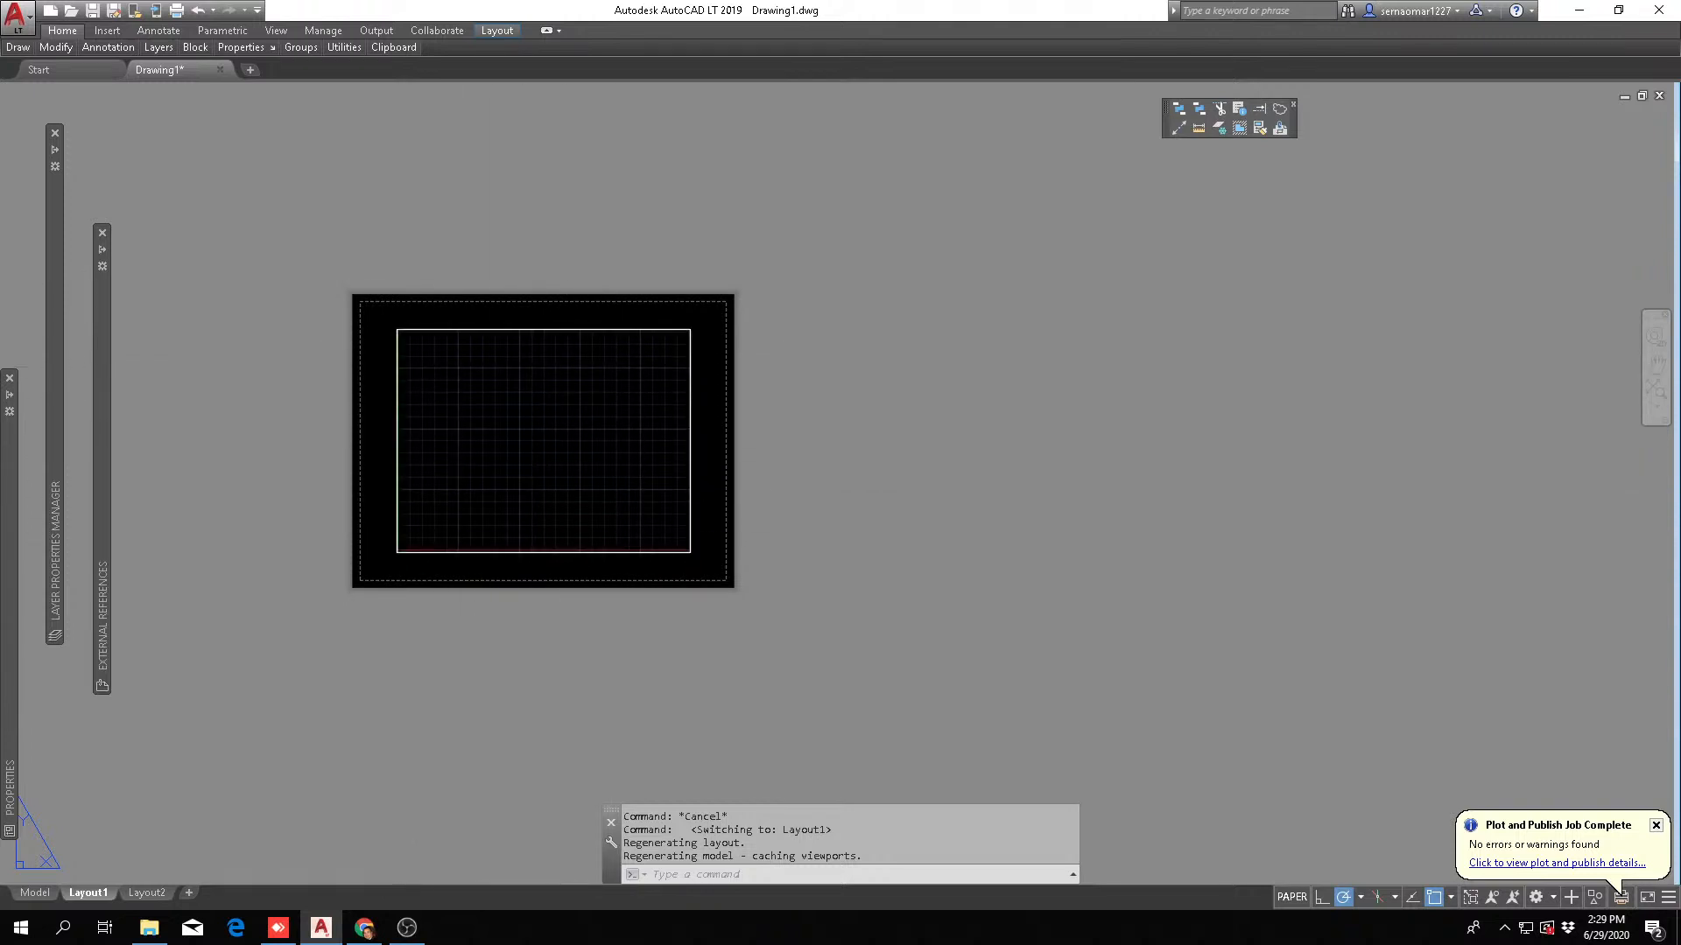
click(397, 476)
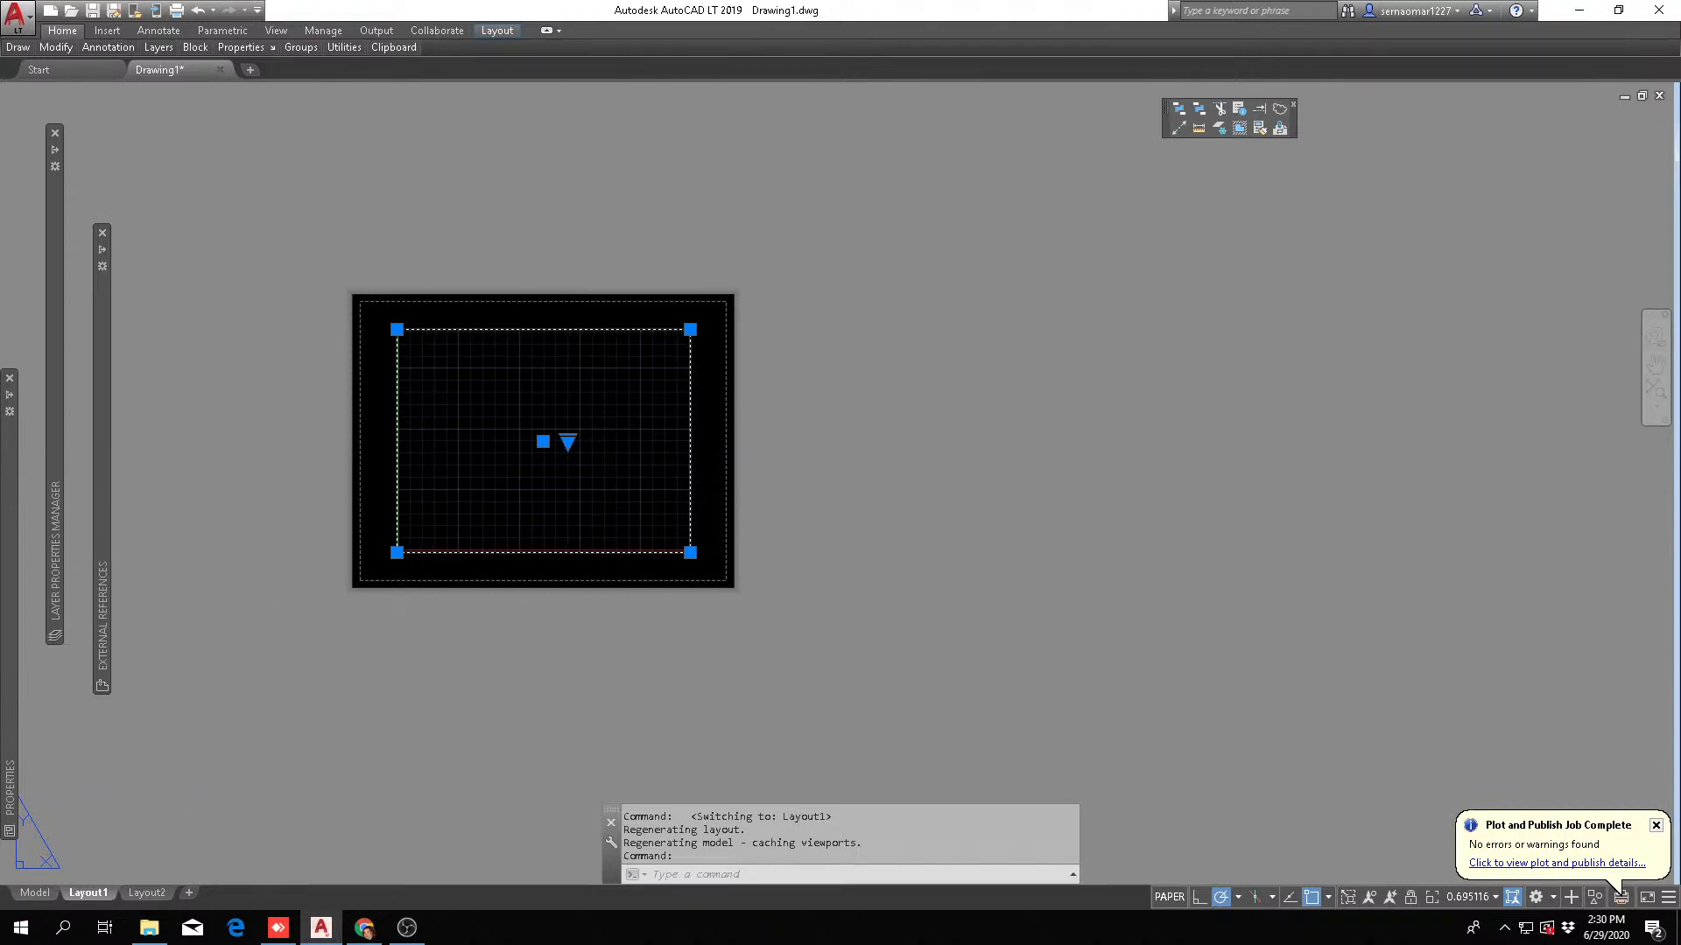
click(34, 894)
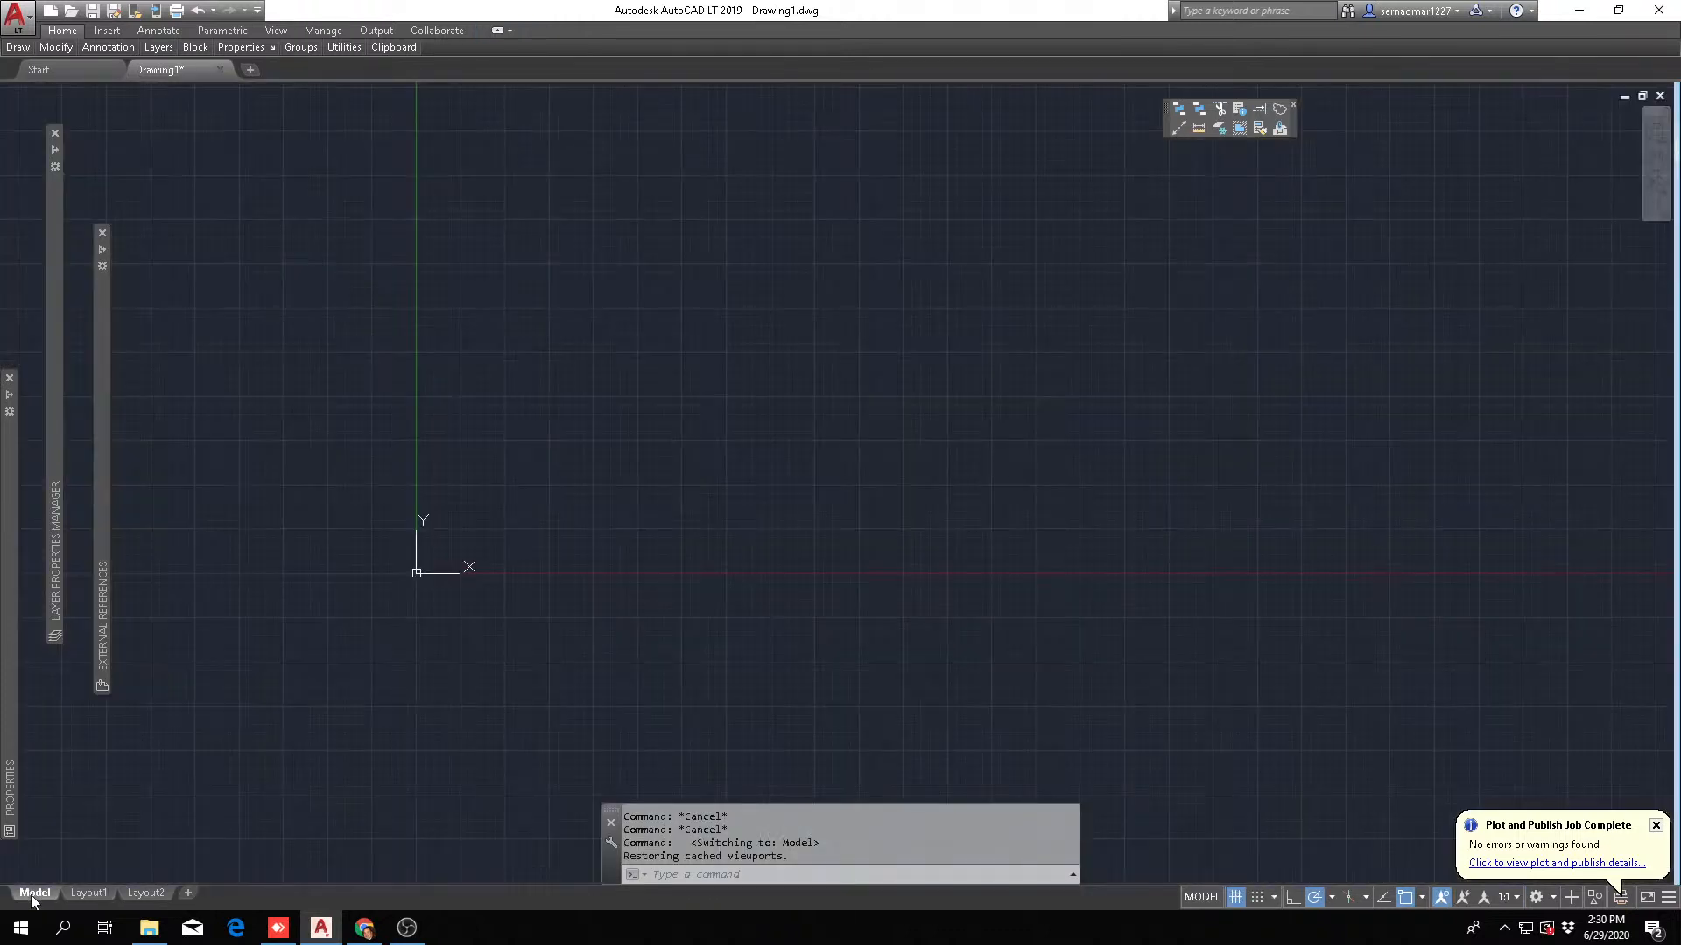
scroll(597, 494, down, 2)
middle_drag(602, 489, 363, 749)
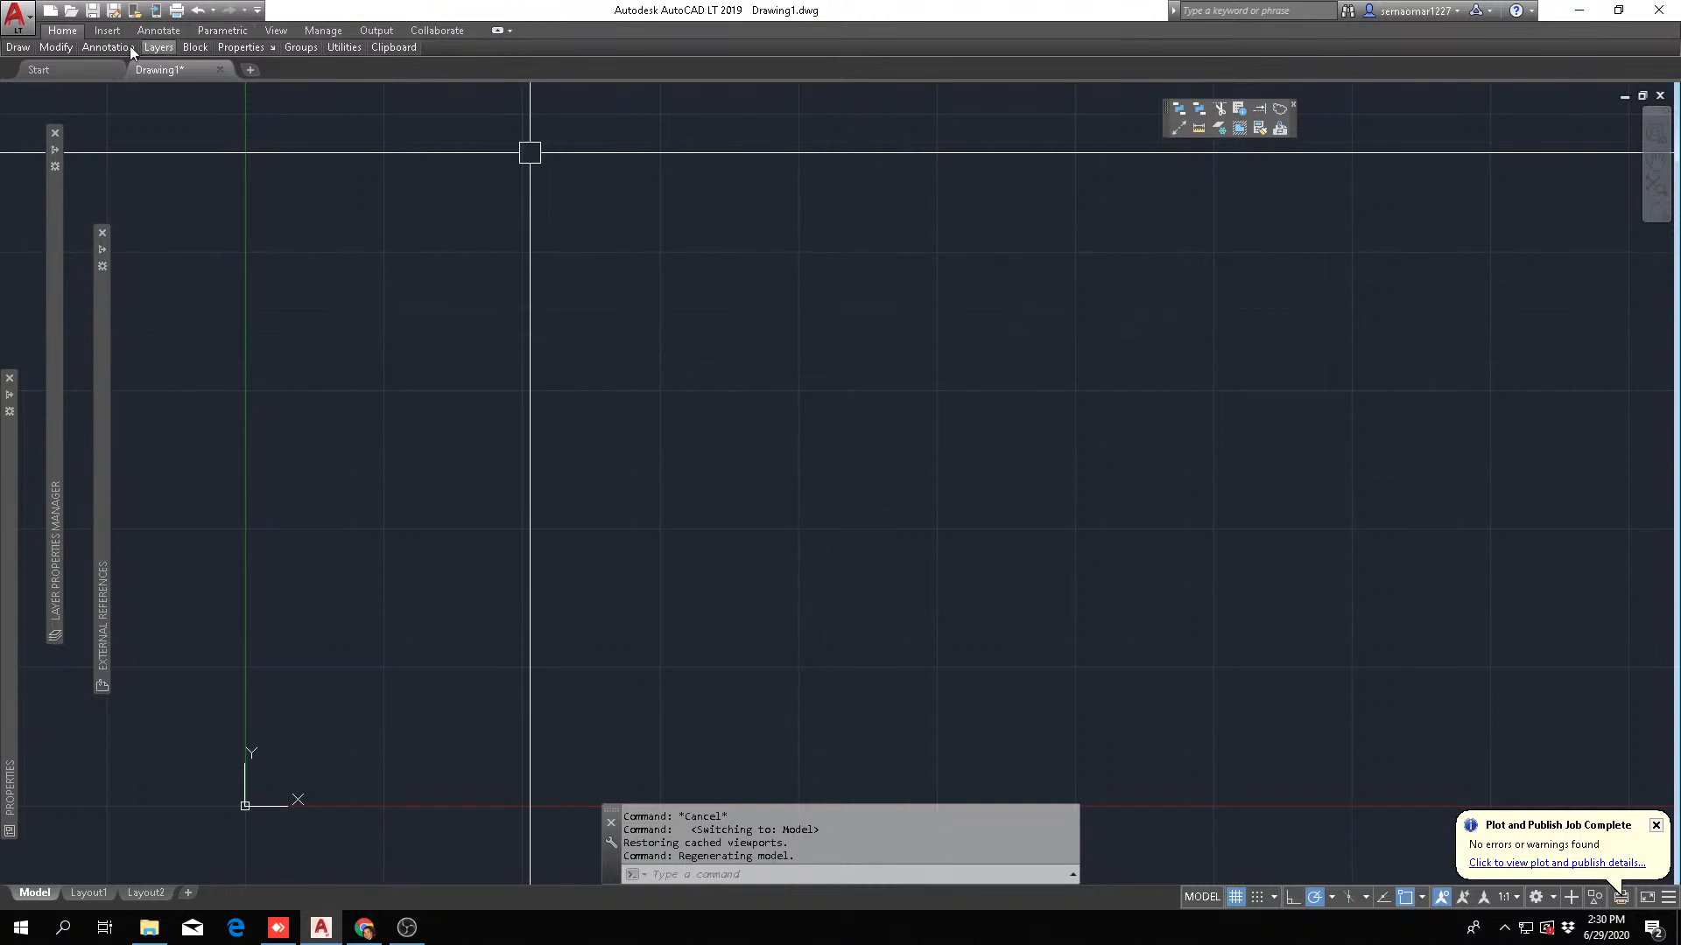
mouse_move(154, 46)
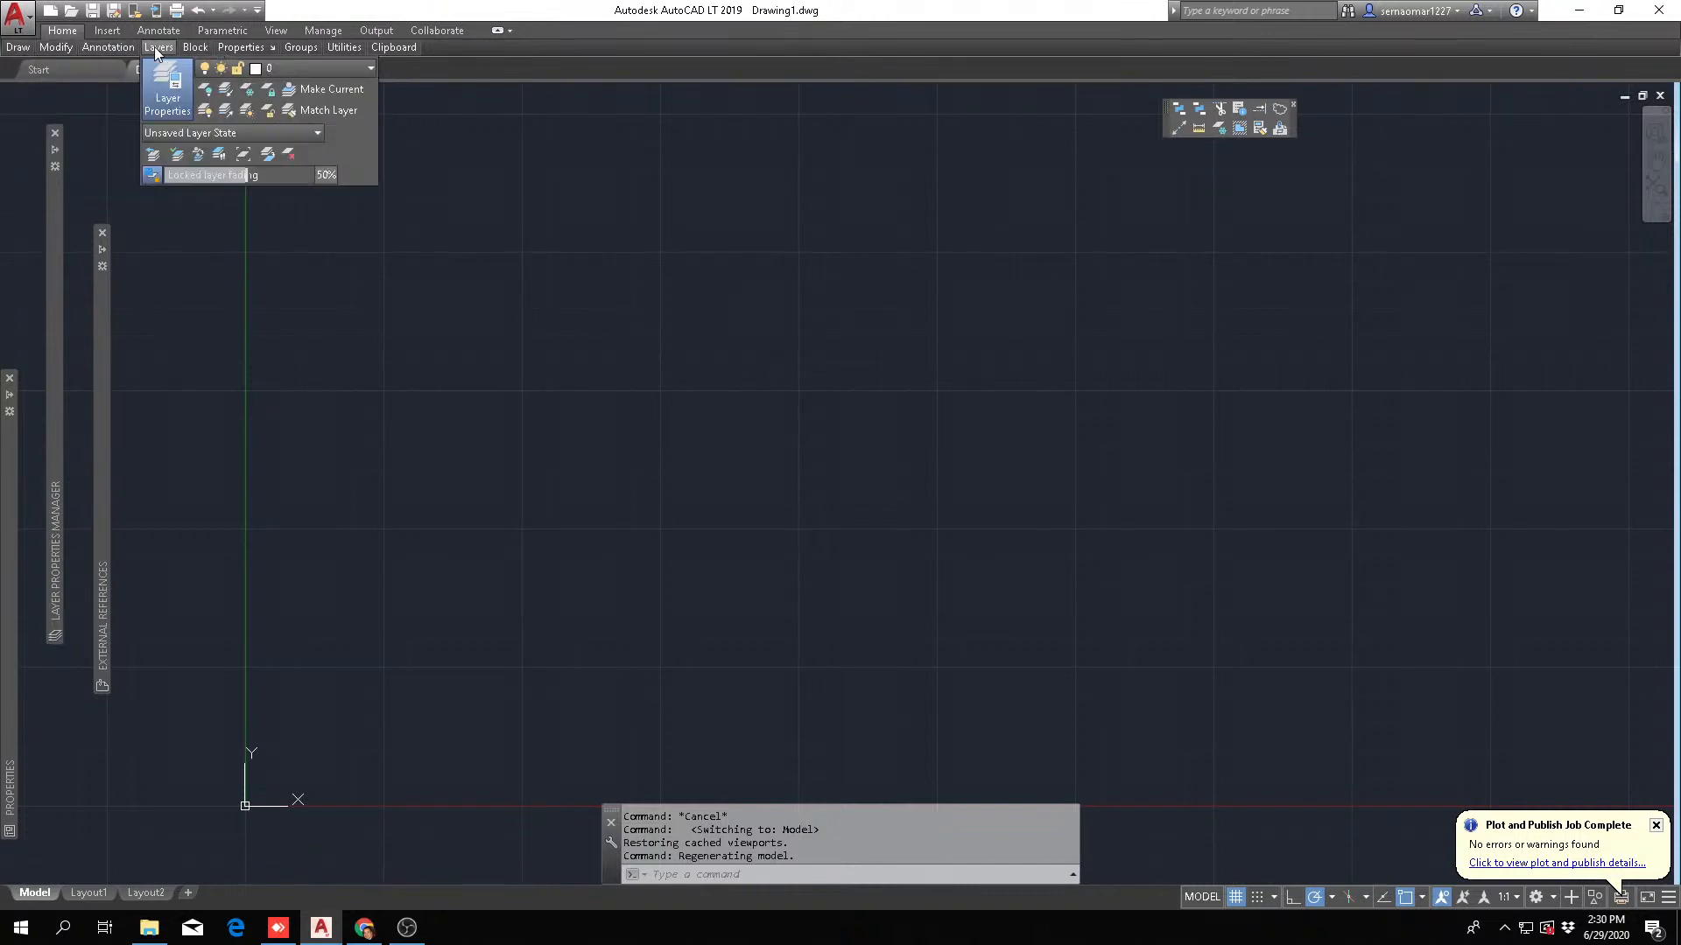
mouse_move(56, 44)
mouse_move(211, 49)
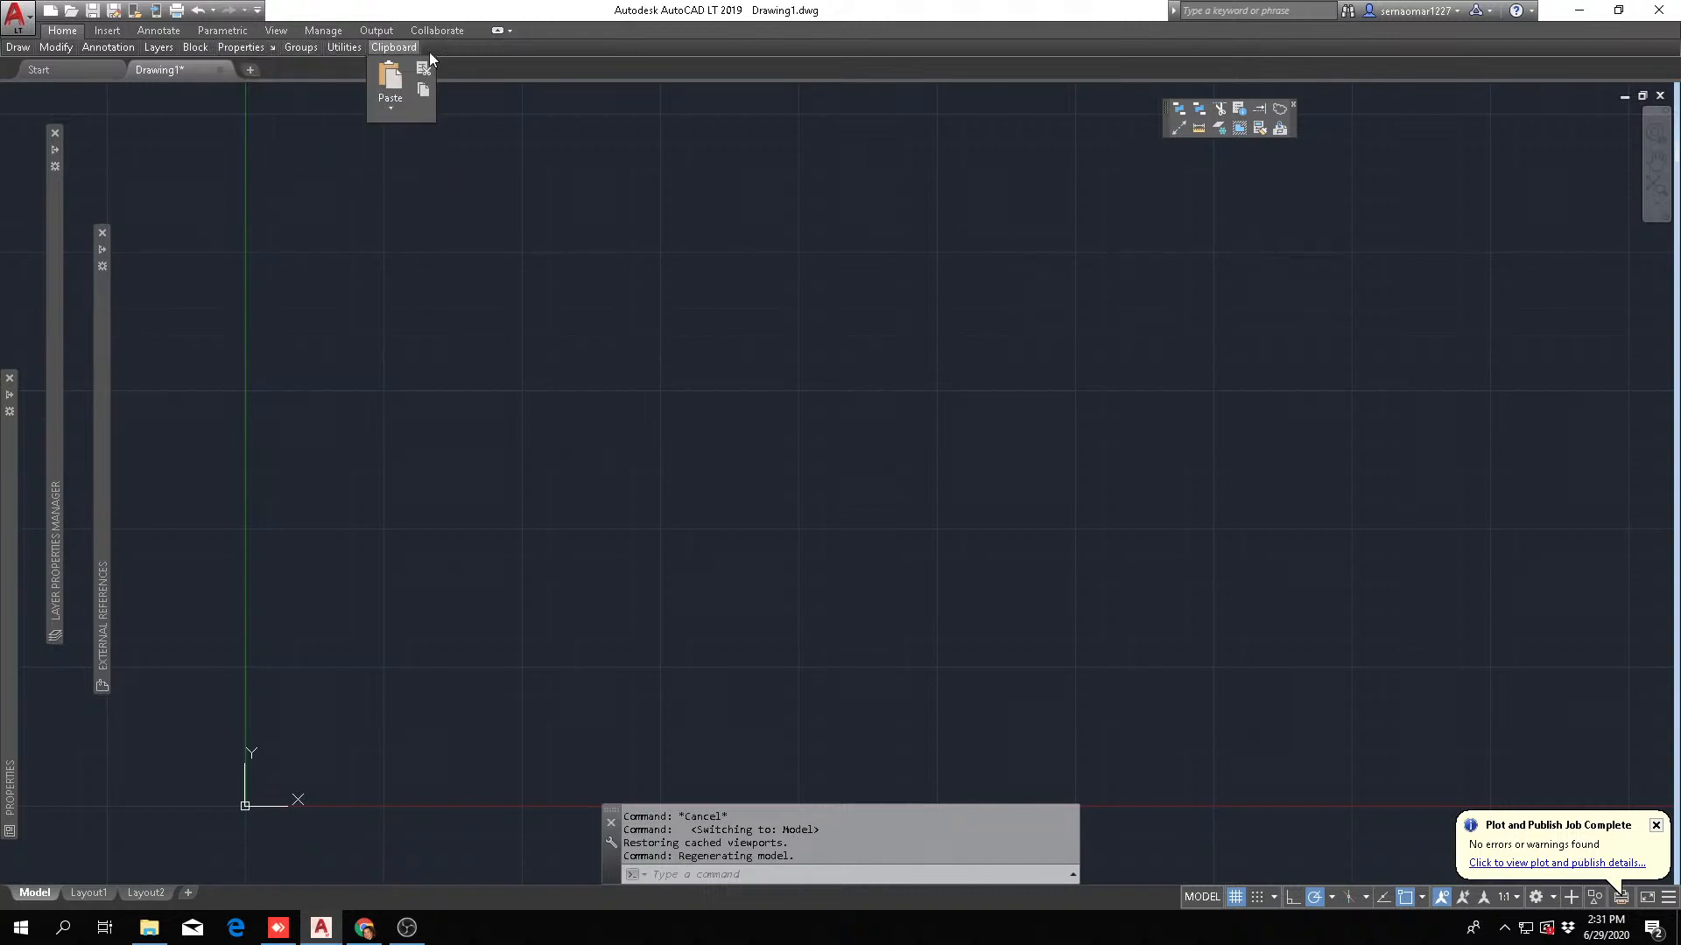
mouse_move(325, 54)
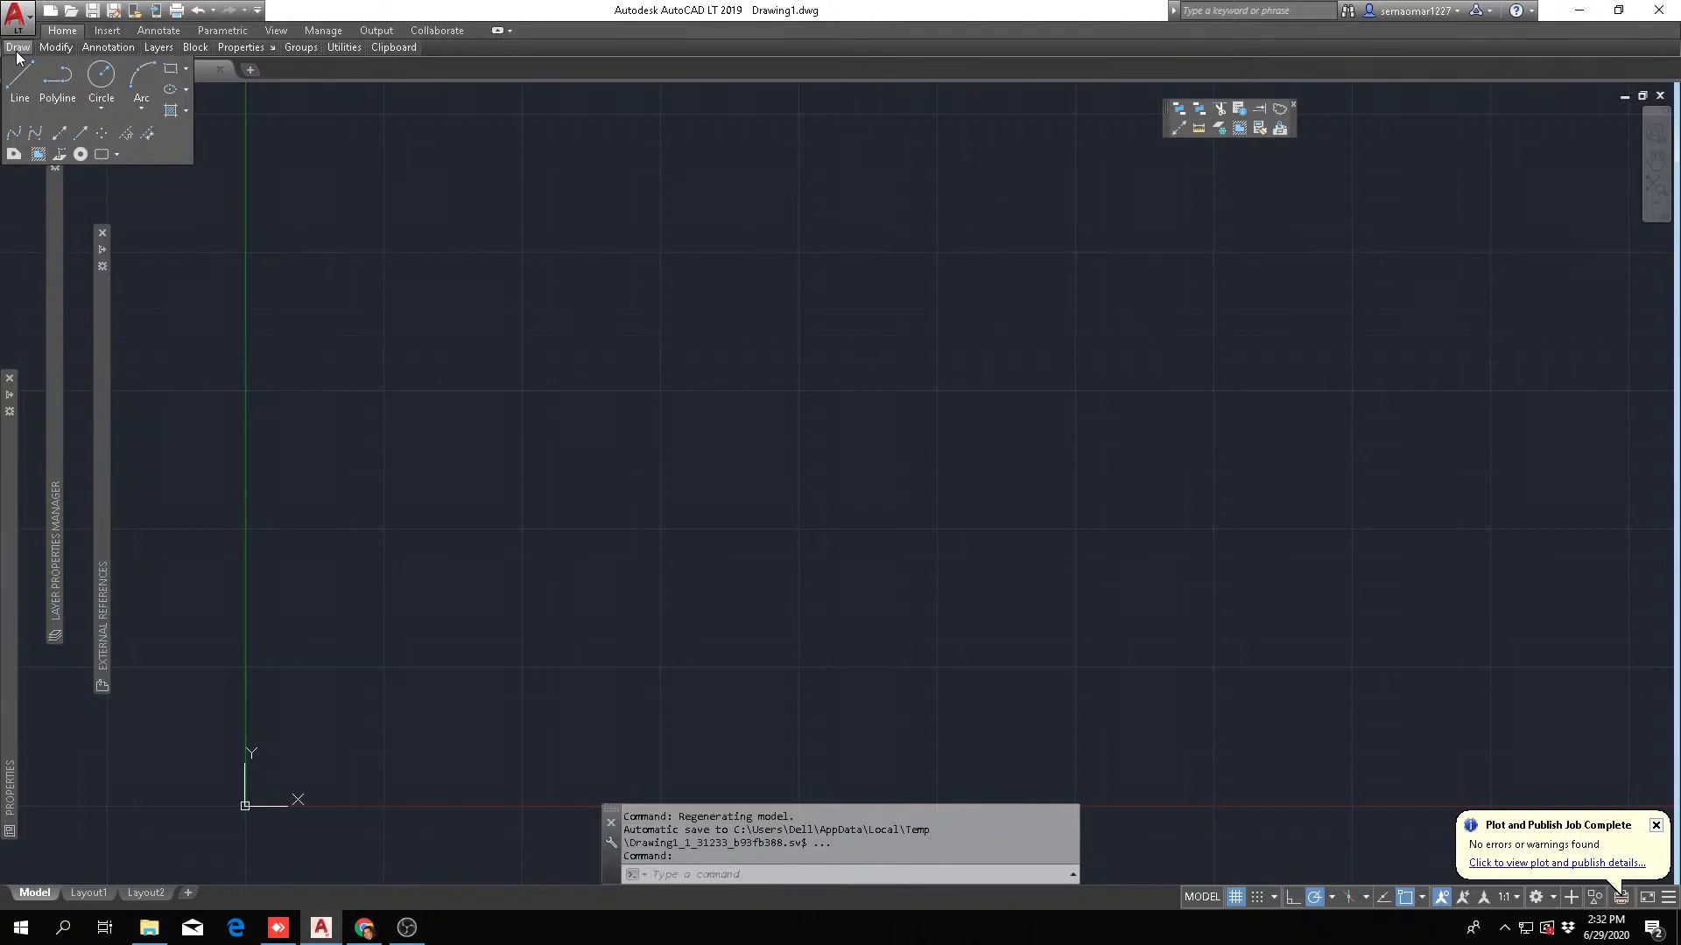
- Draw an open-topped U shape from three connected straight lines, going down, across to the right and back up, above the X axis
click(19, 90)
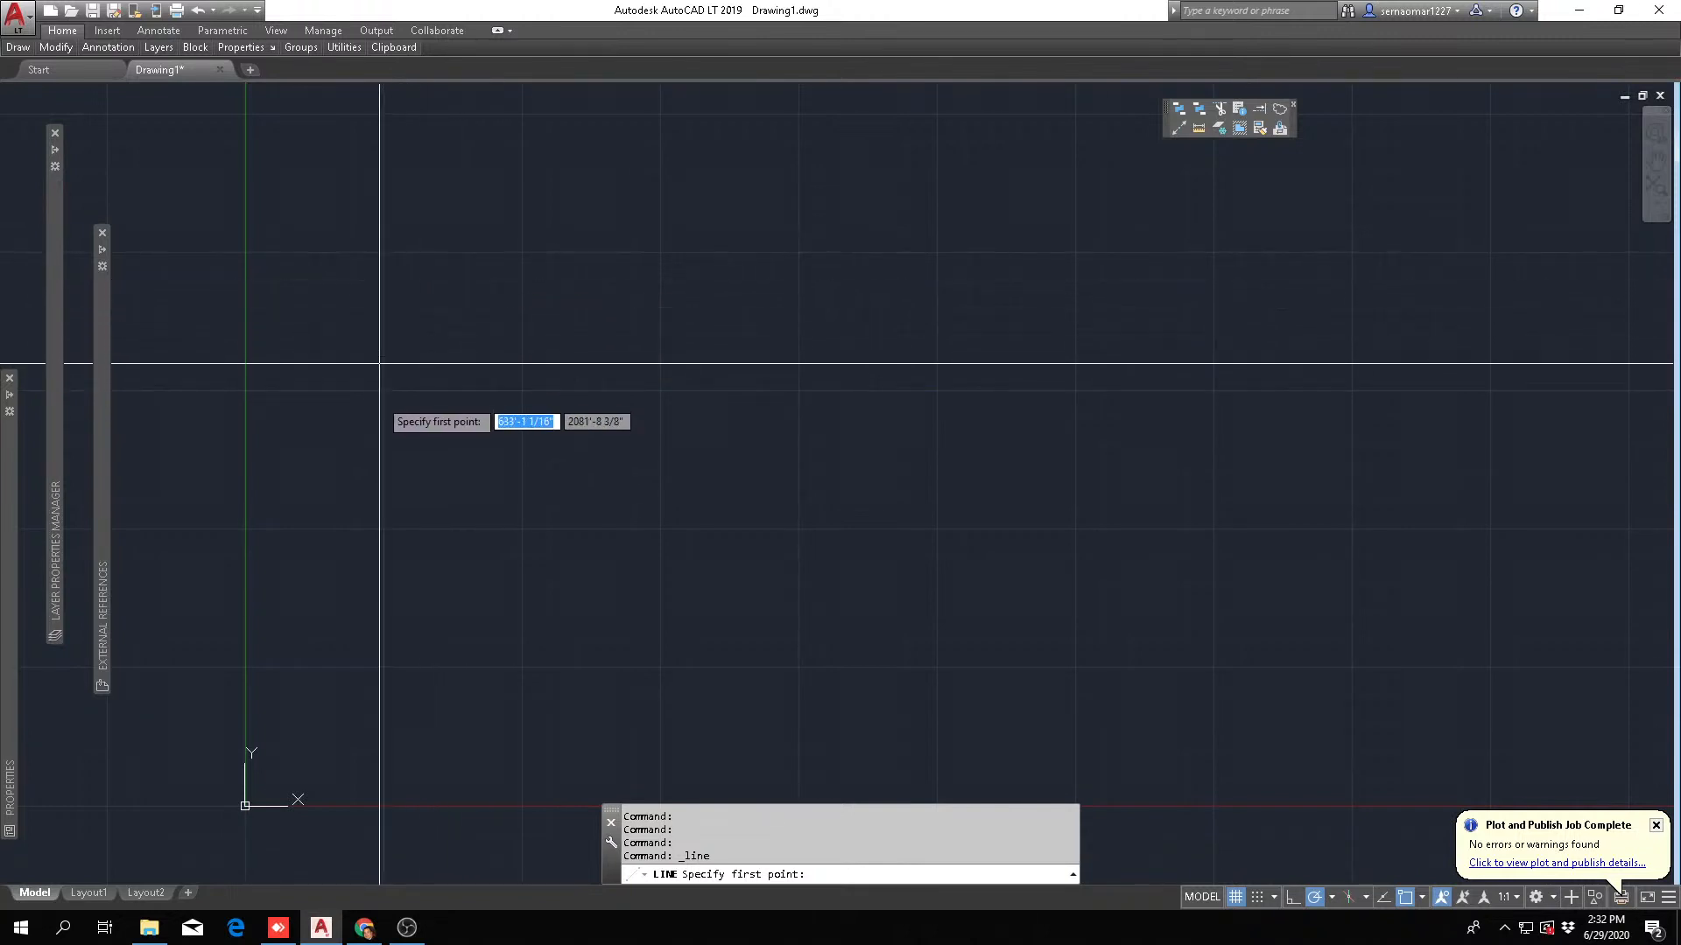
click(425, 329)
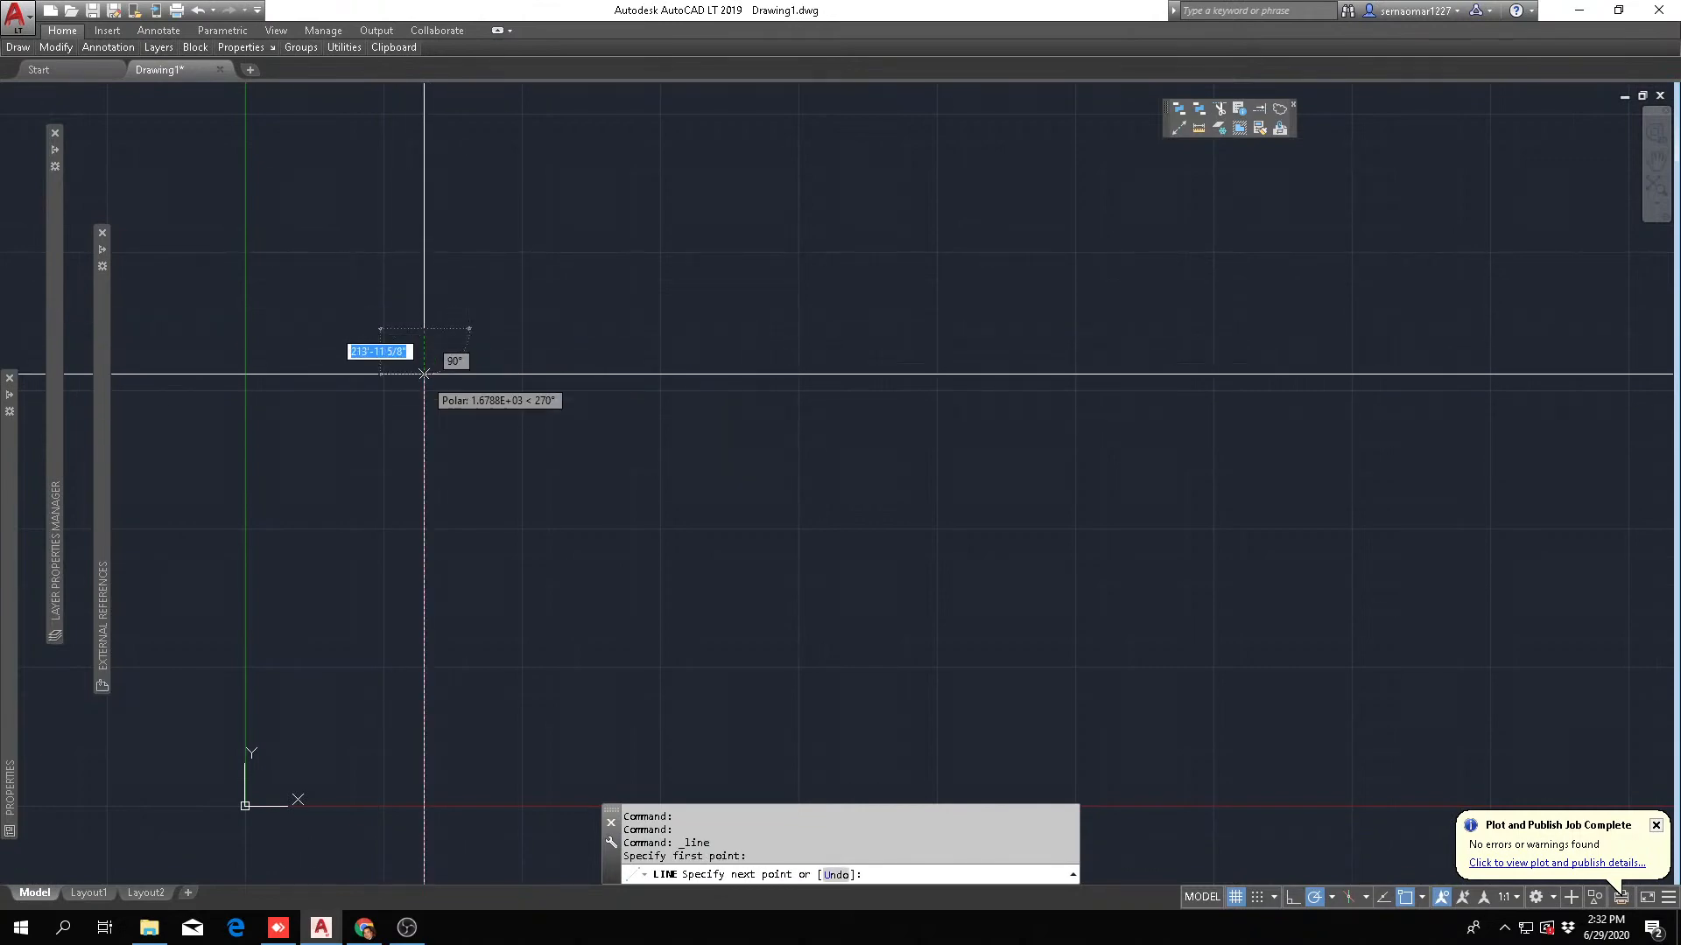
click(424, 473)
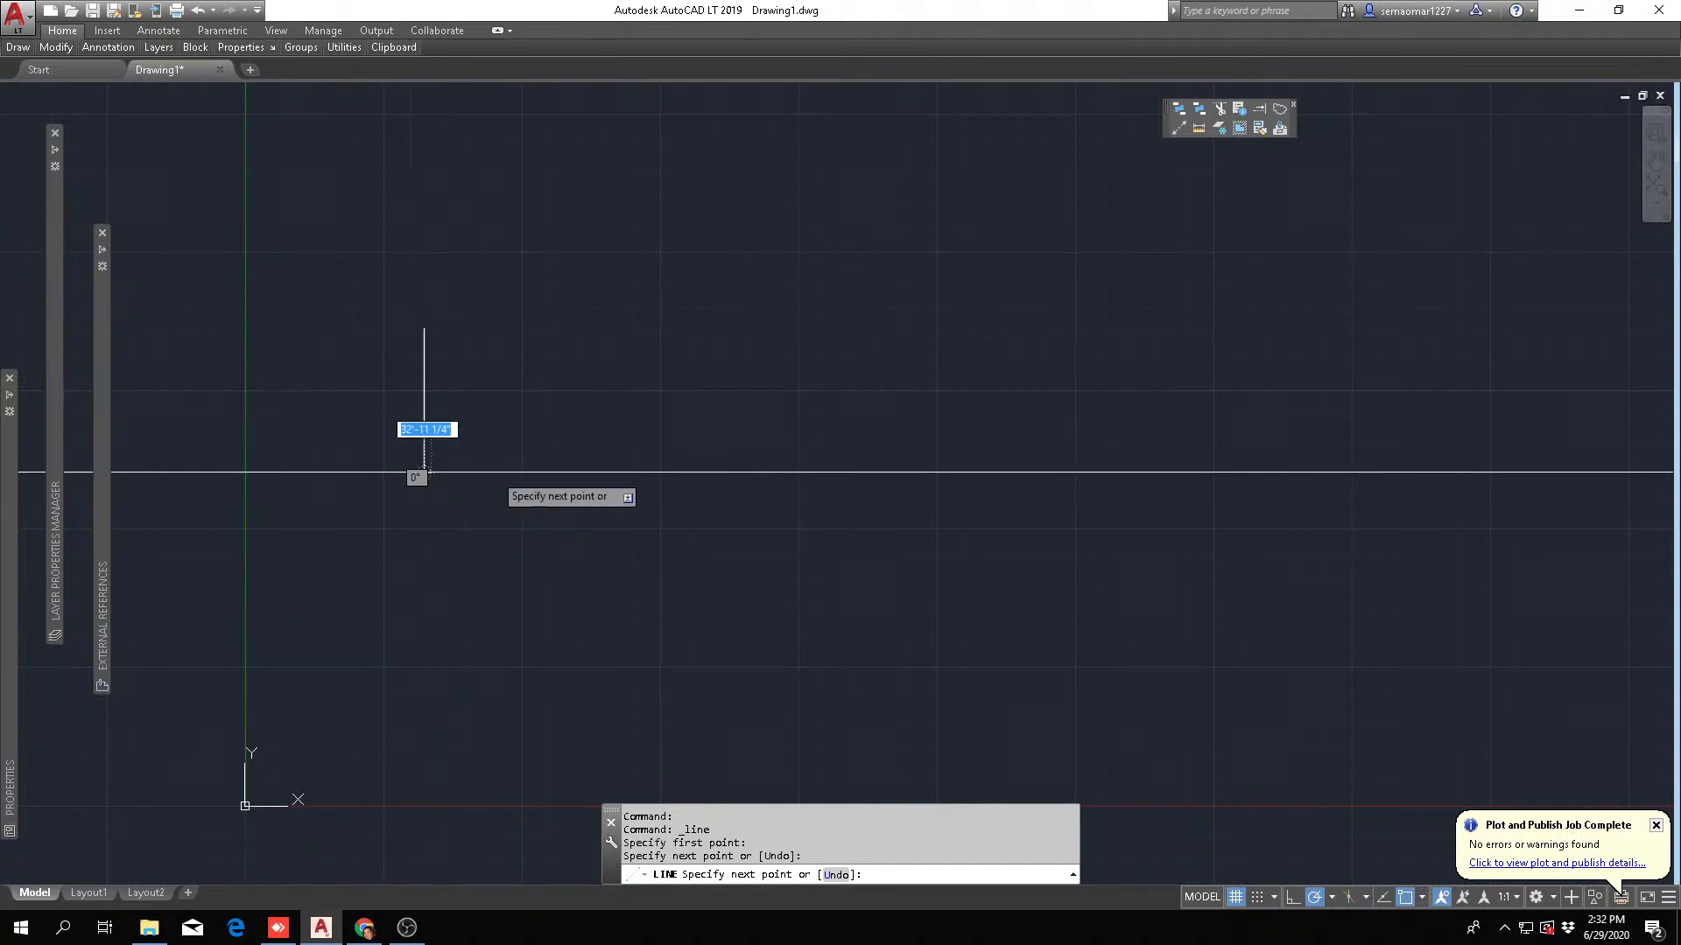
click(620, 473)
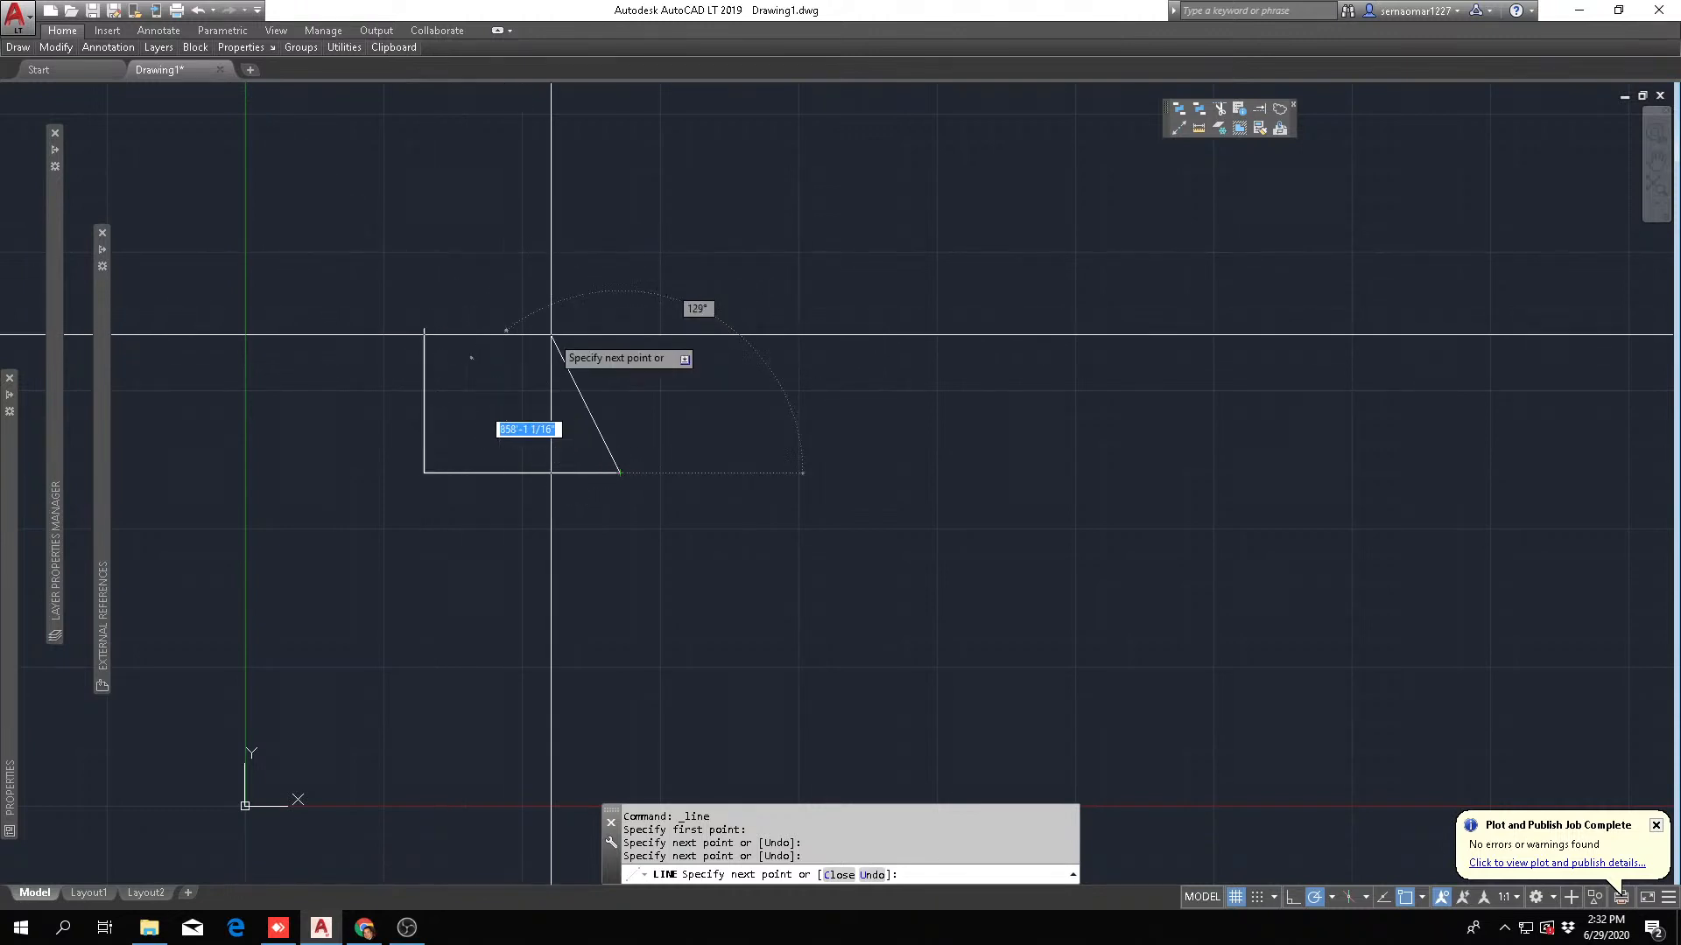
click(619, 331)
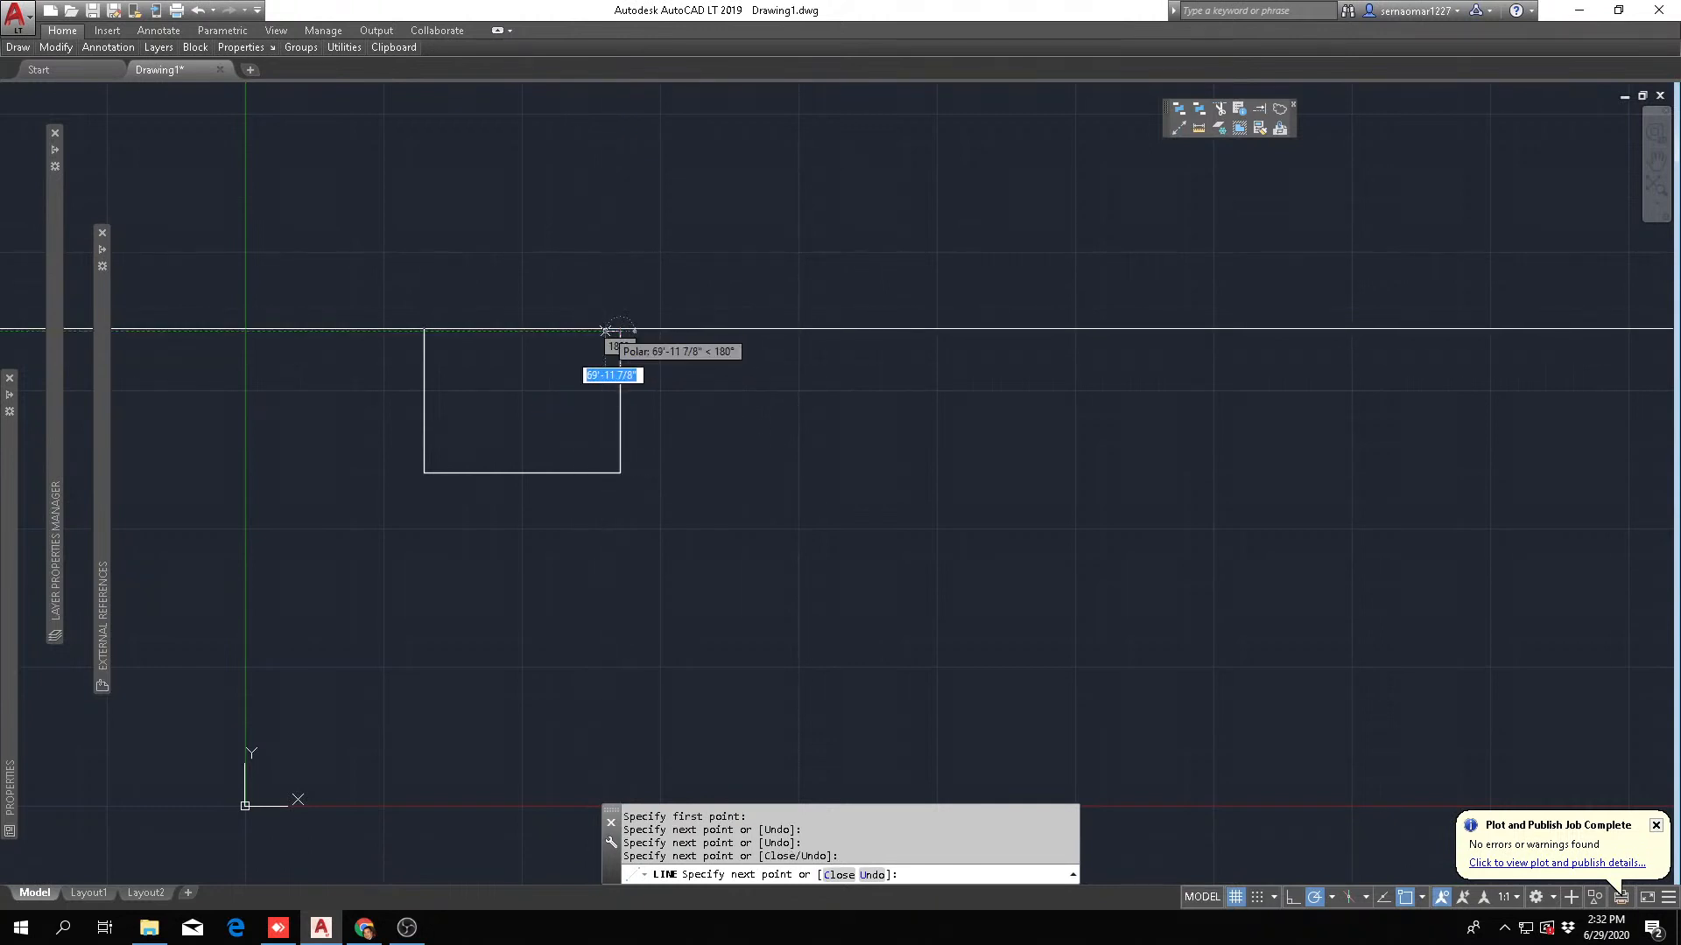
key(Escape)
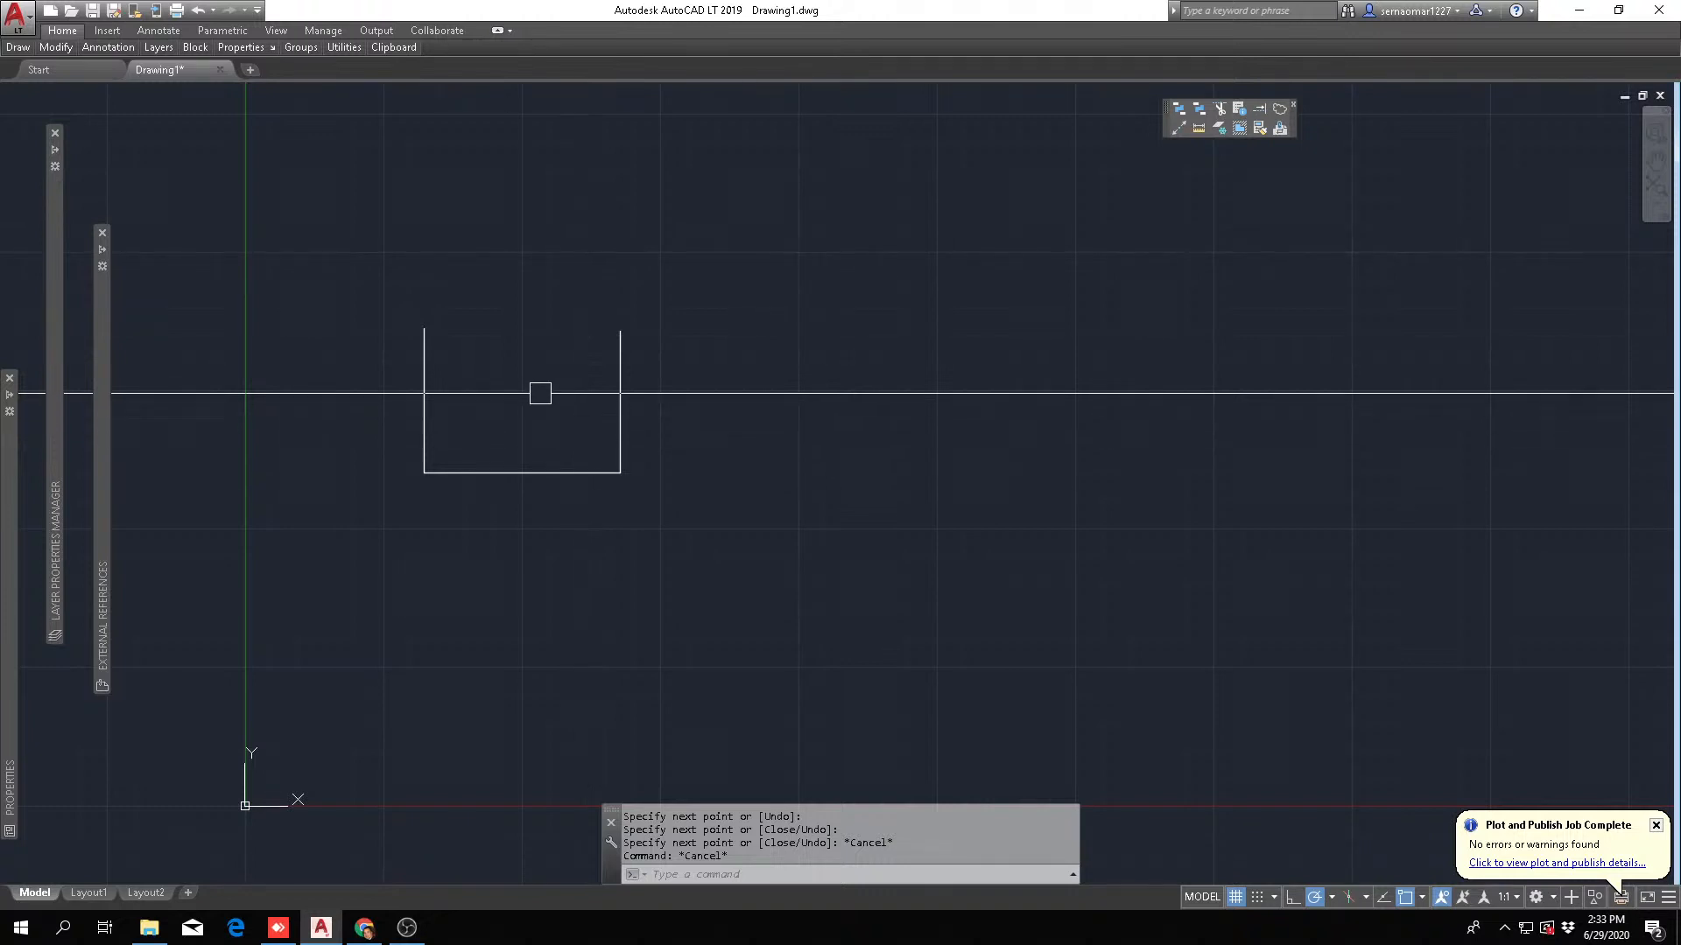
mouse_move(22, 51)
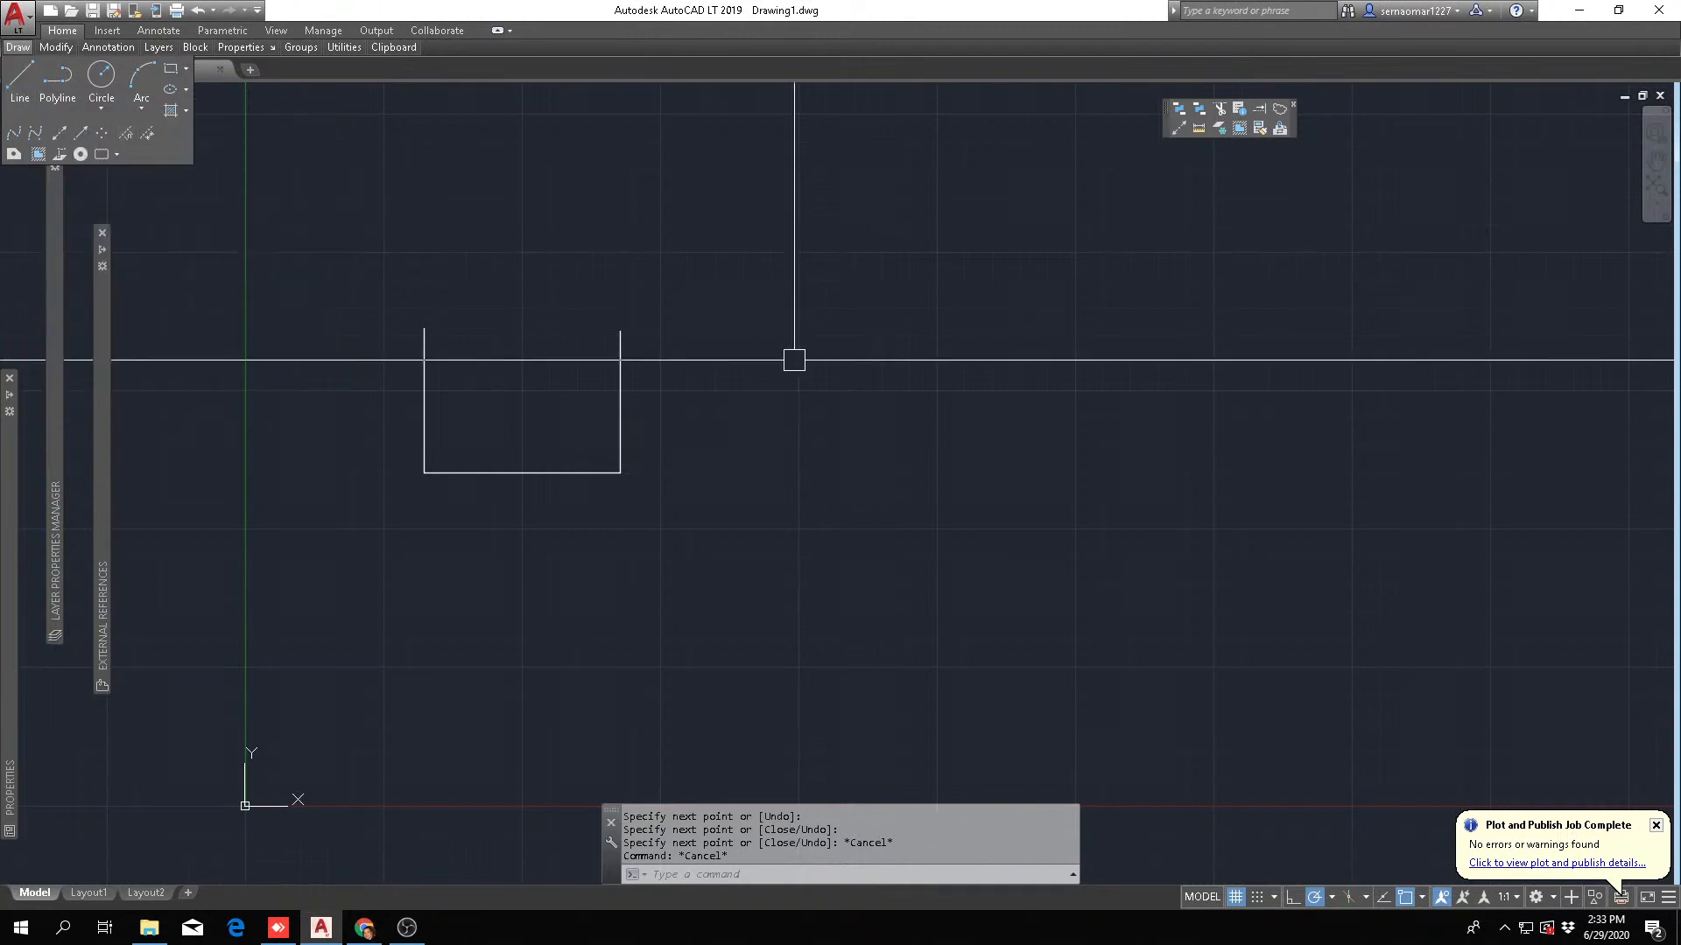
key(Escape)
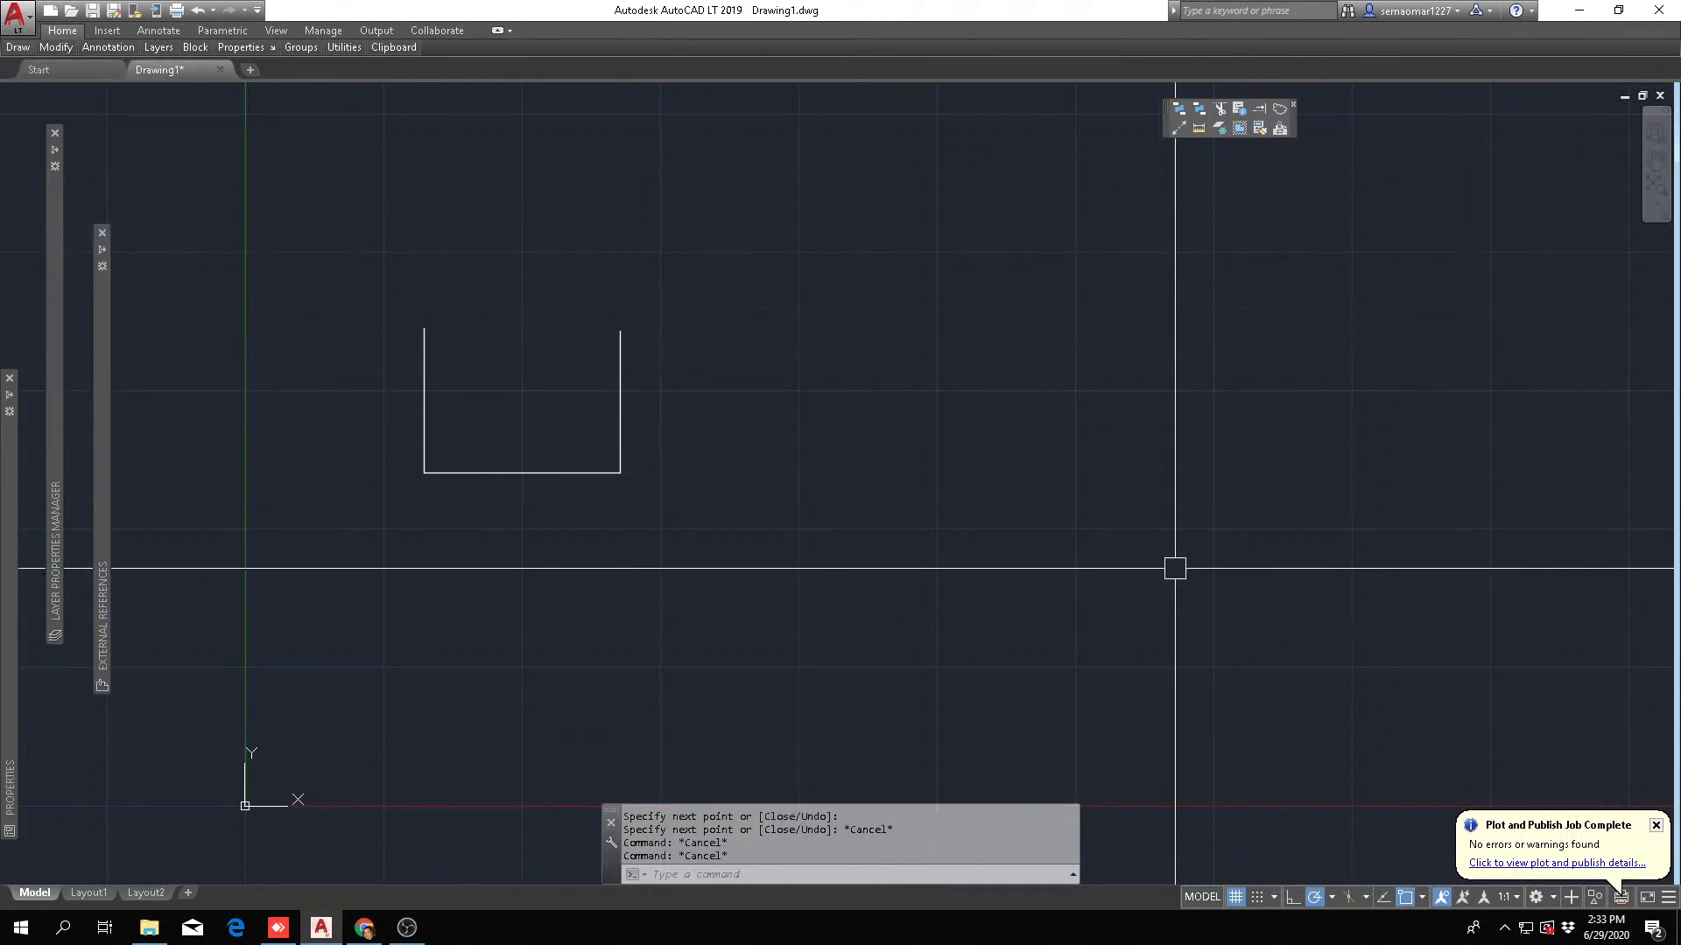
- Draw an irregular open shape of six connected line segments to the right of the U shape and end the line
text(L)
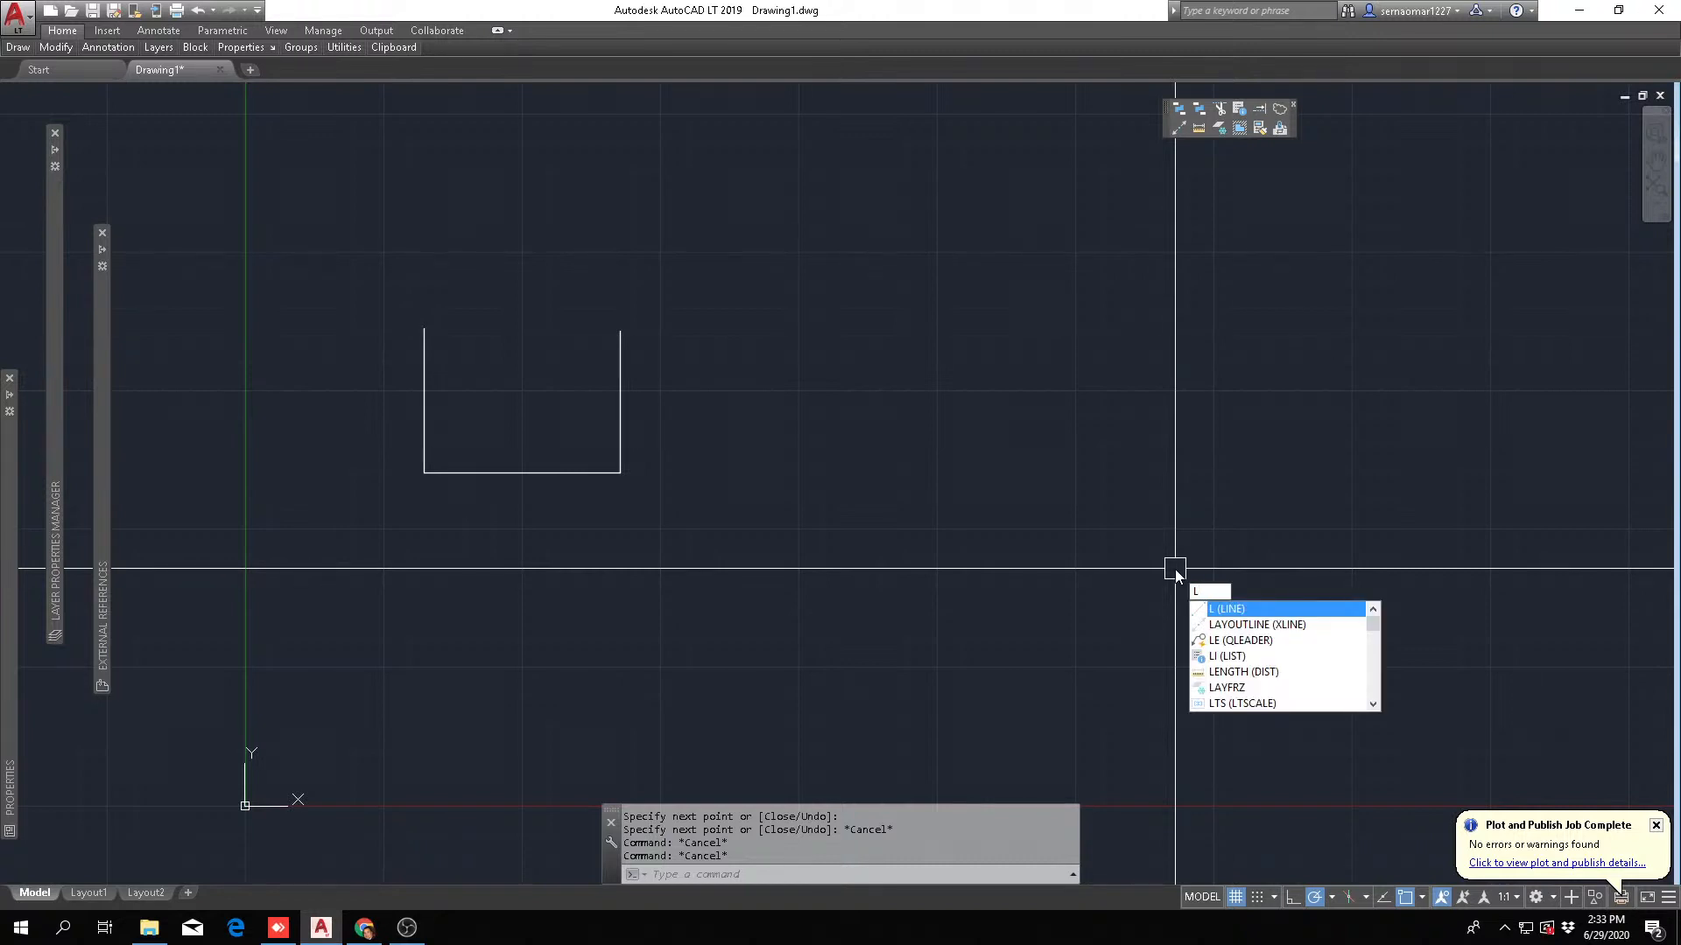
key(Return)
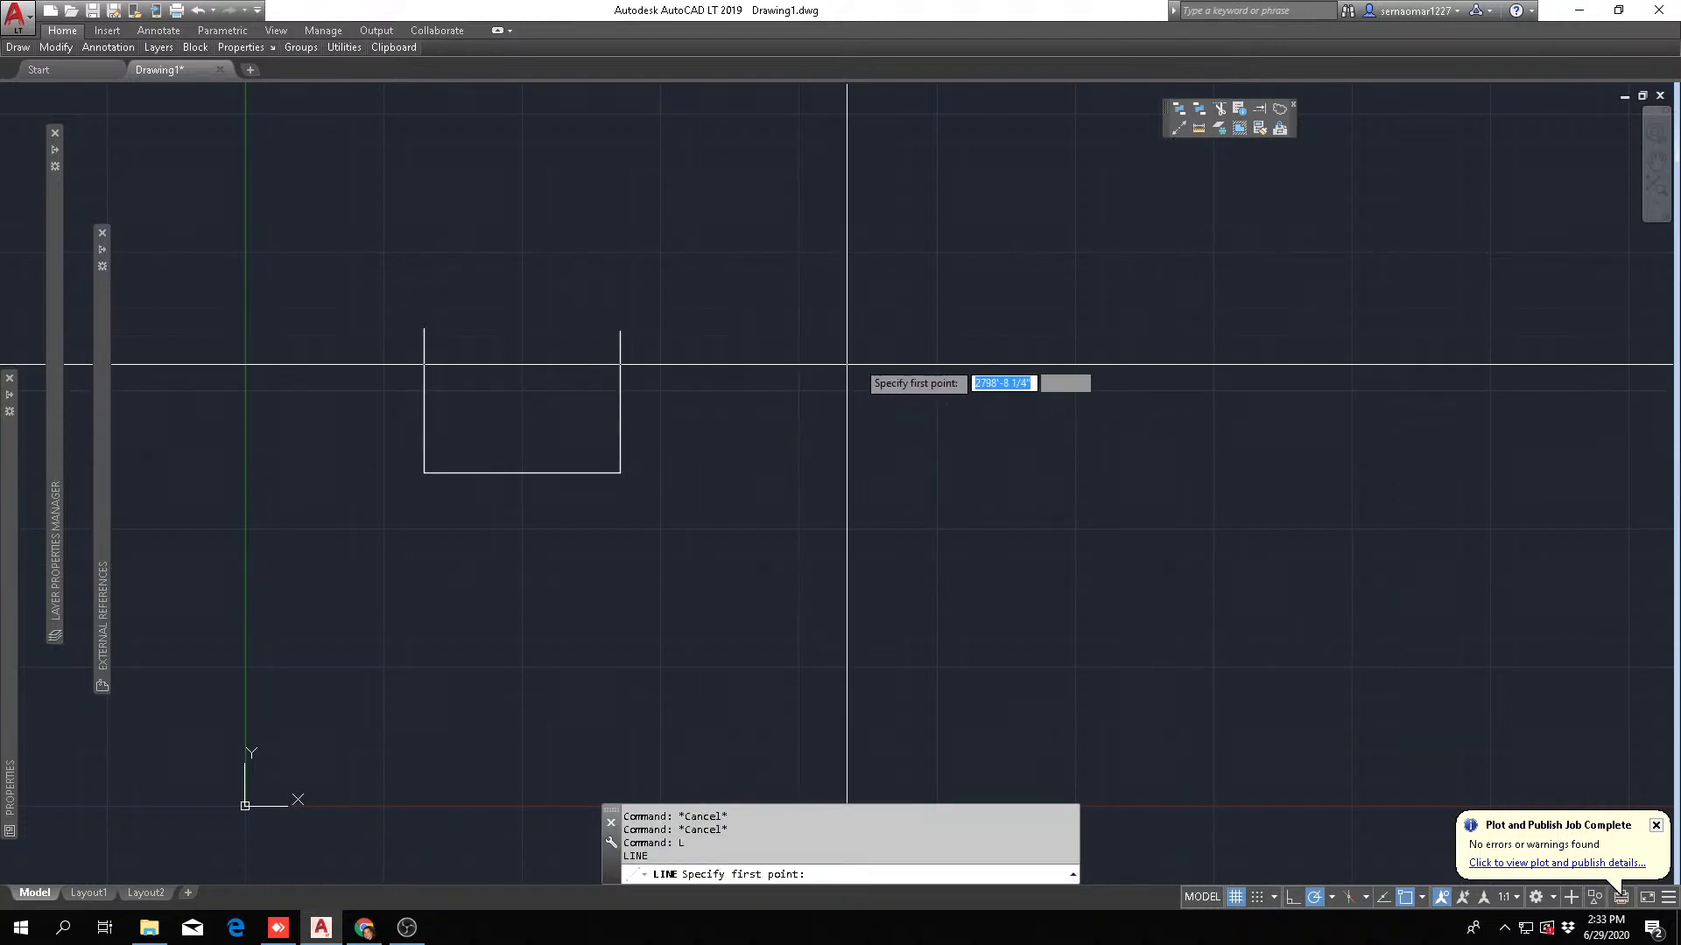
click(991, 325)
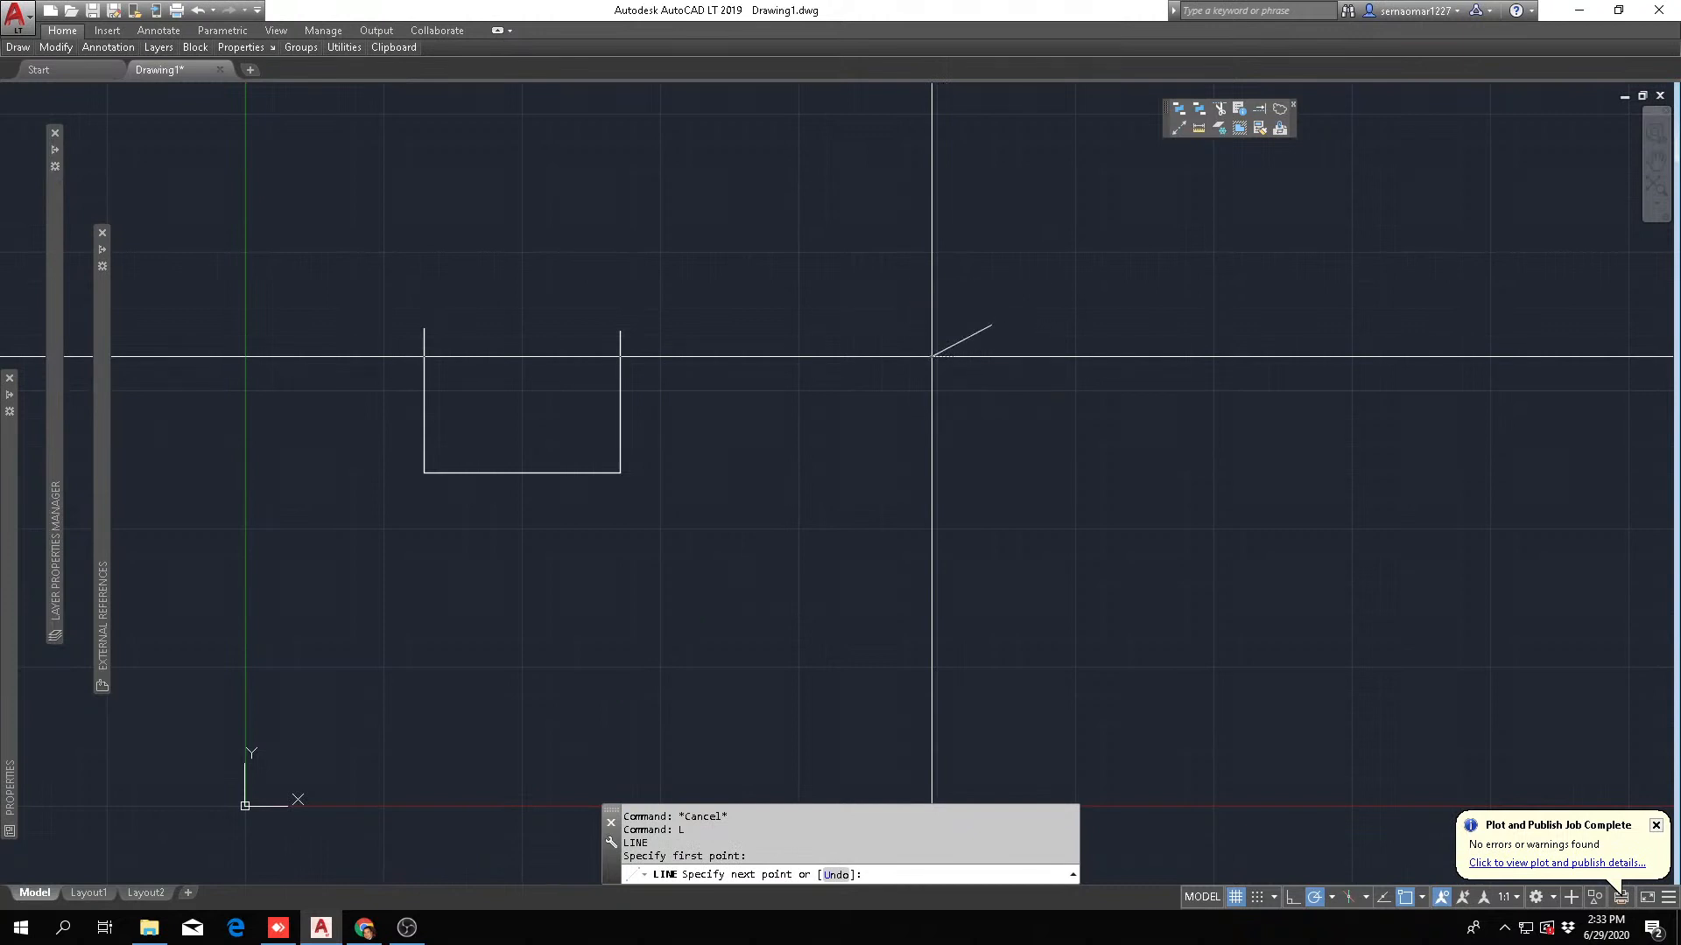
click(898, 290)
click(804, 307)
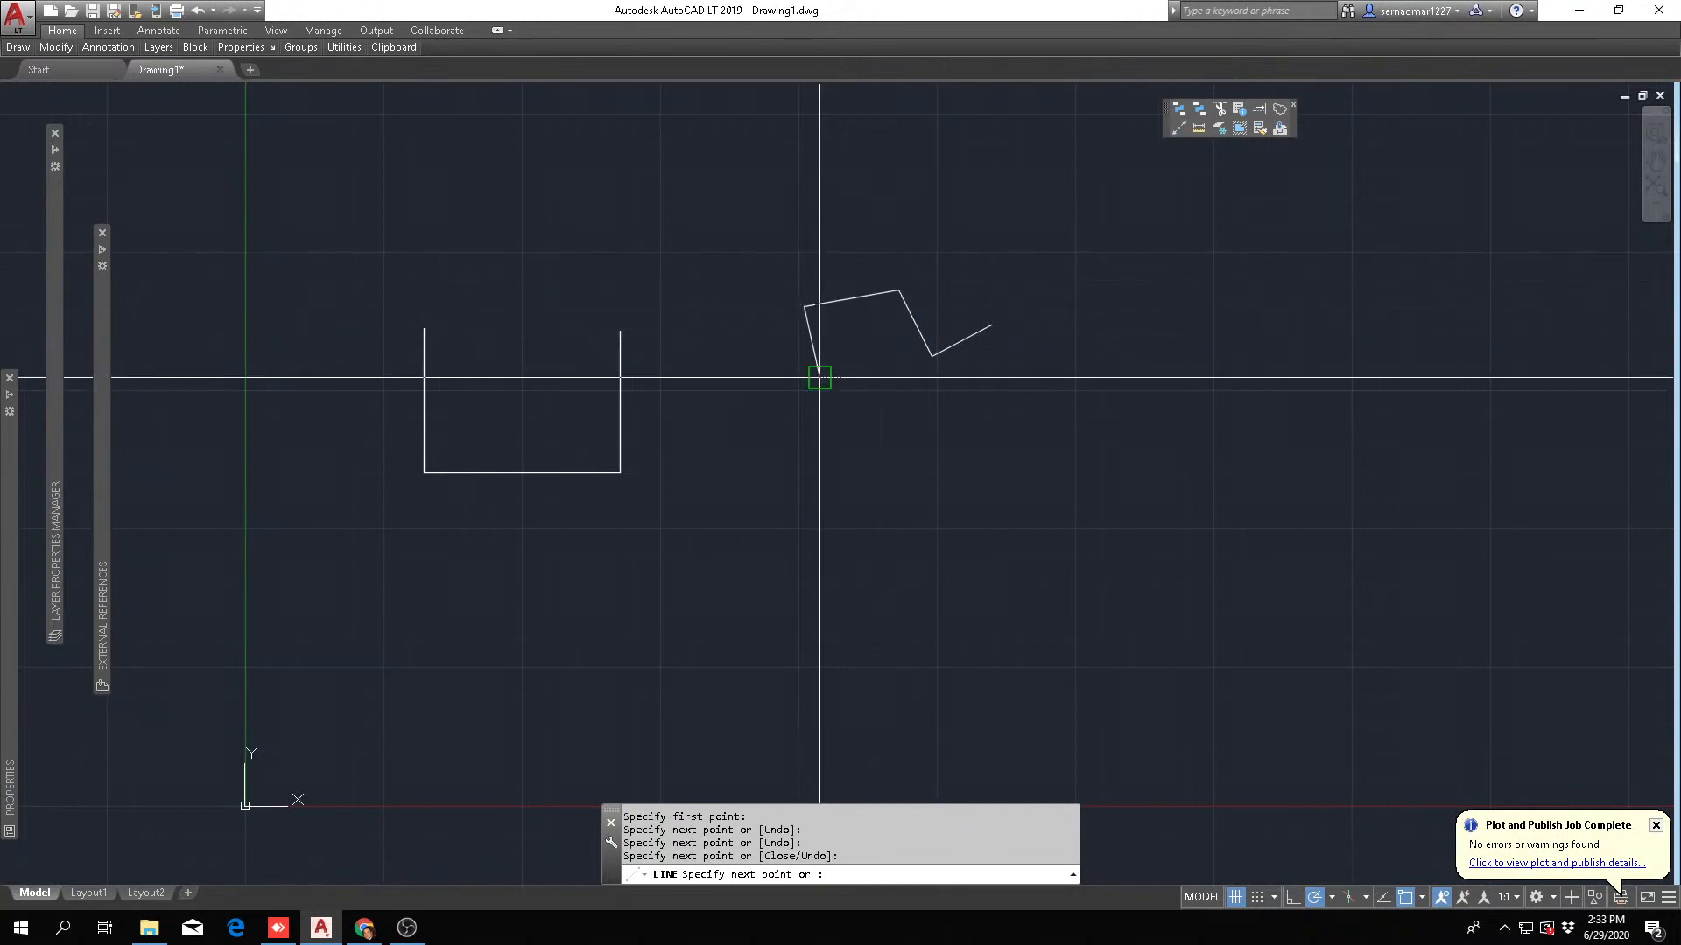
click(819, 378)
click(868, 425)
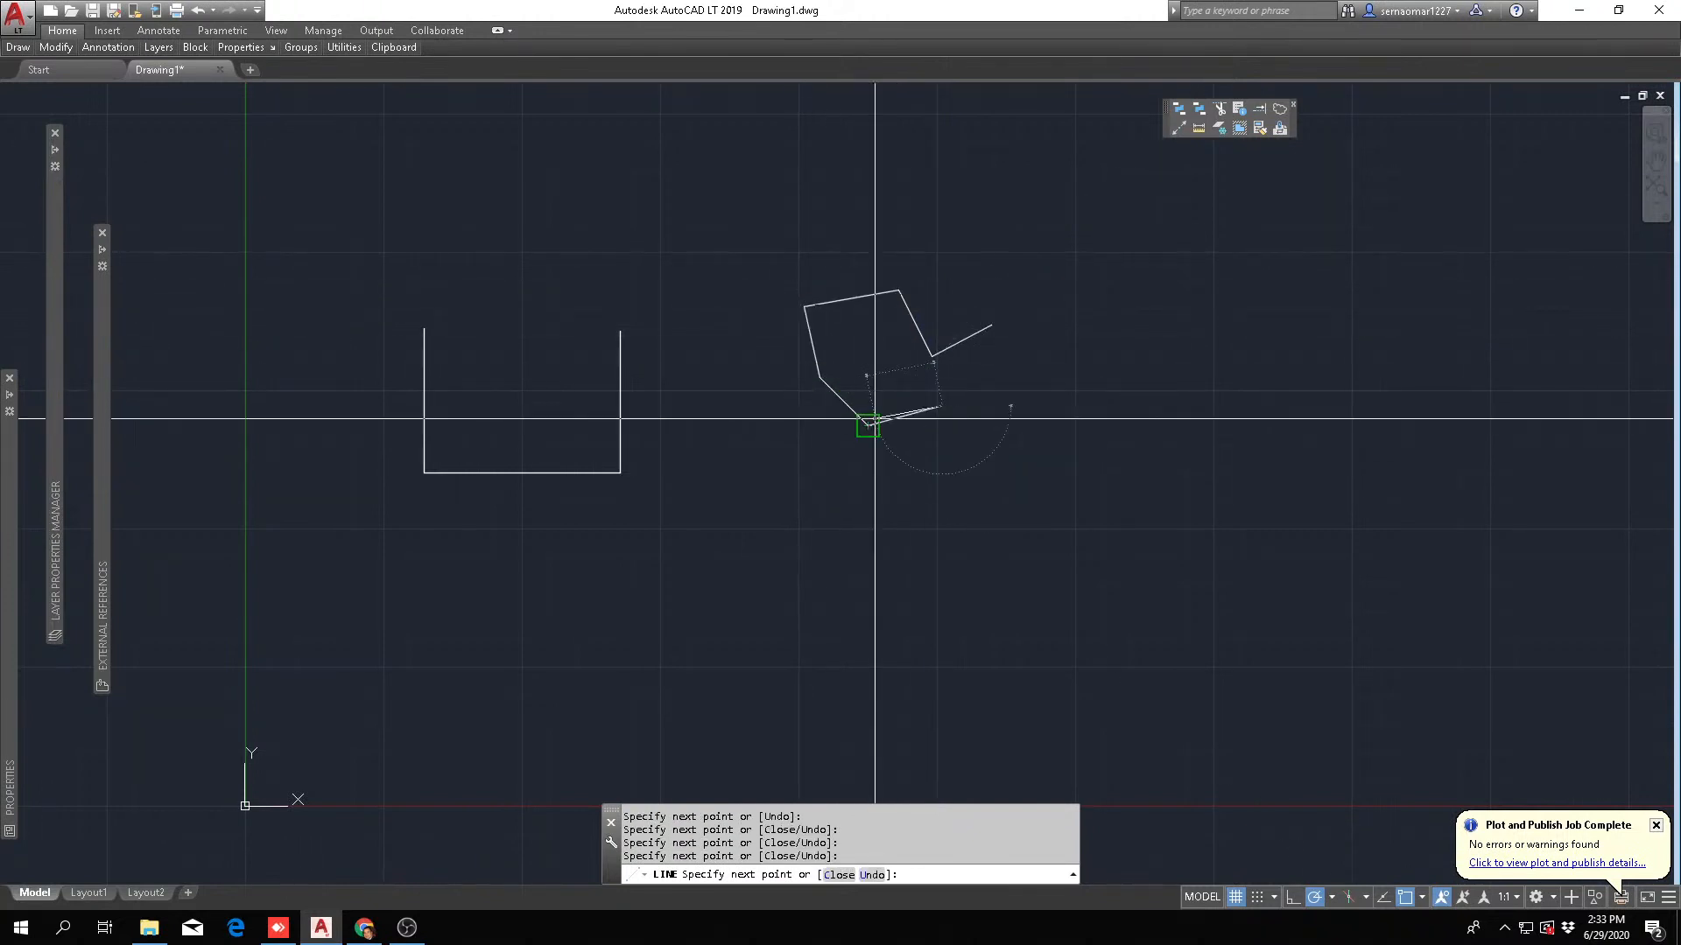
click(941, 407)
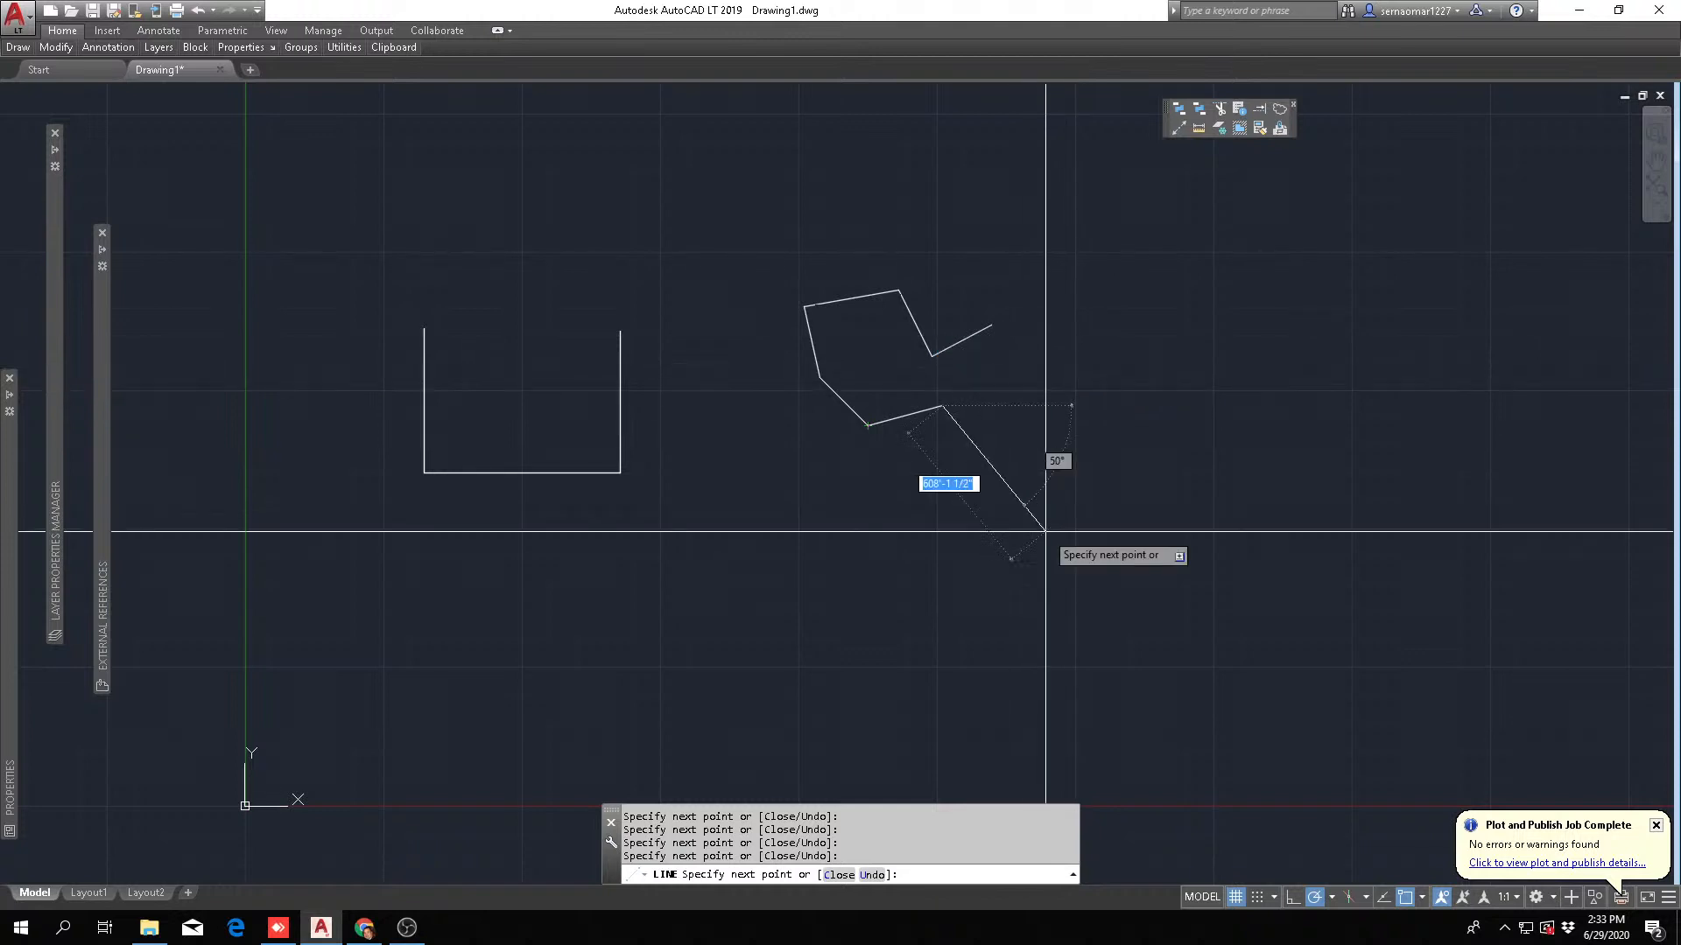
right_click(1045, 531)
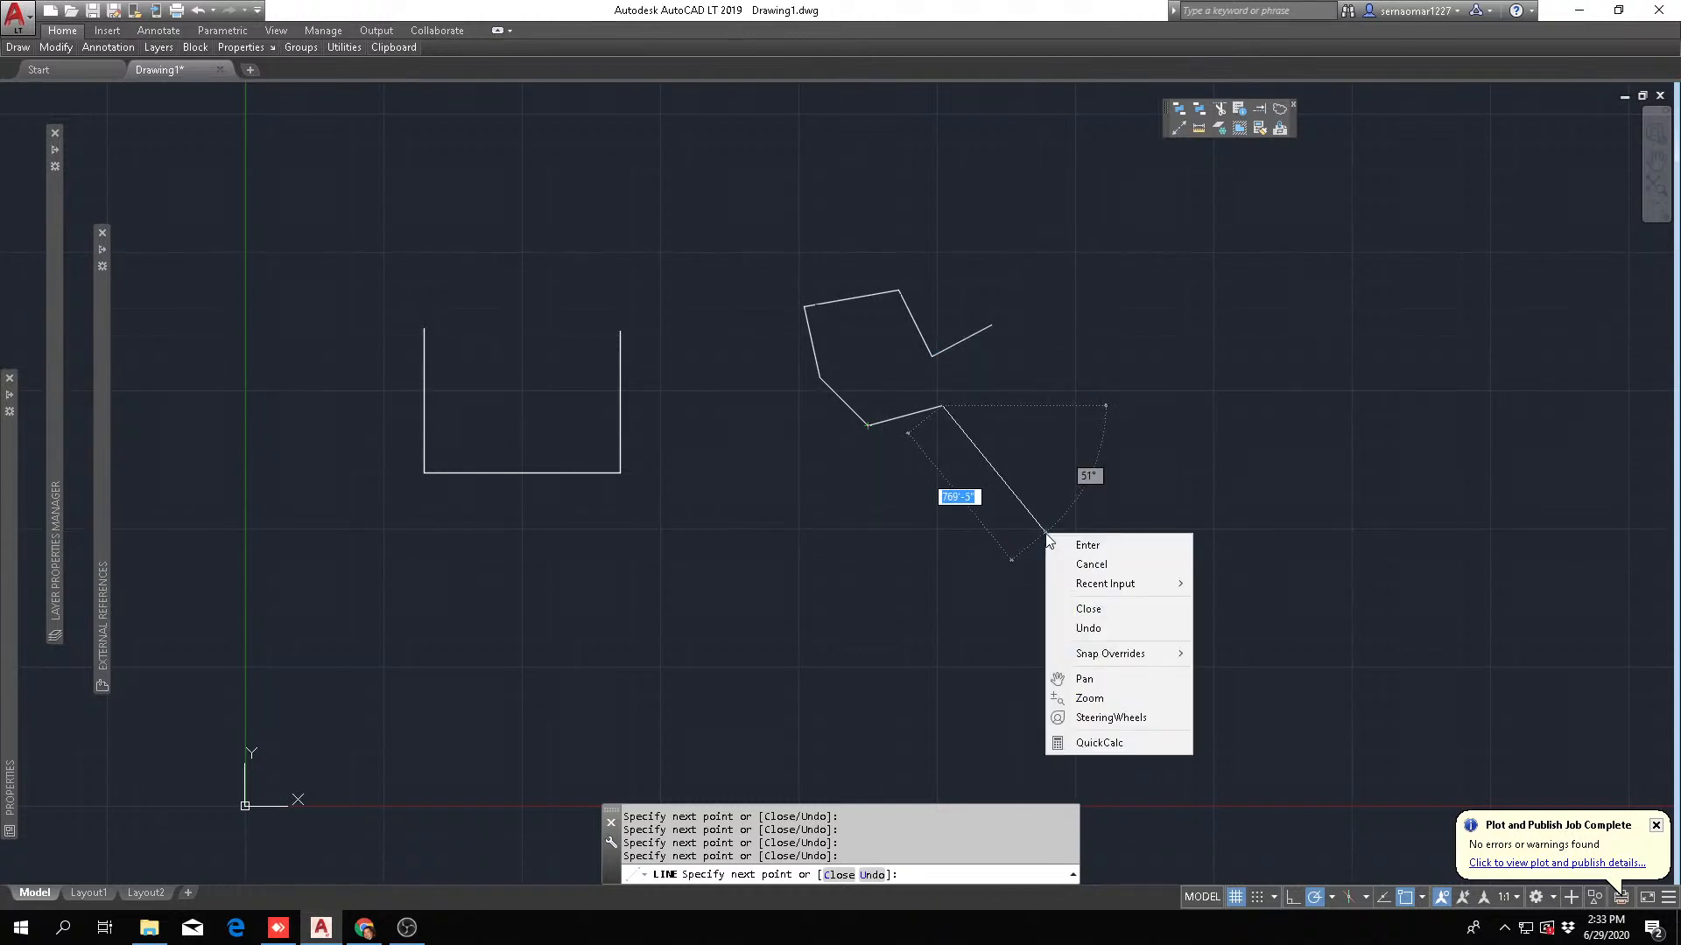
click(1080, 538)
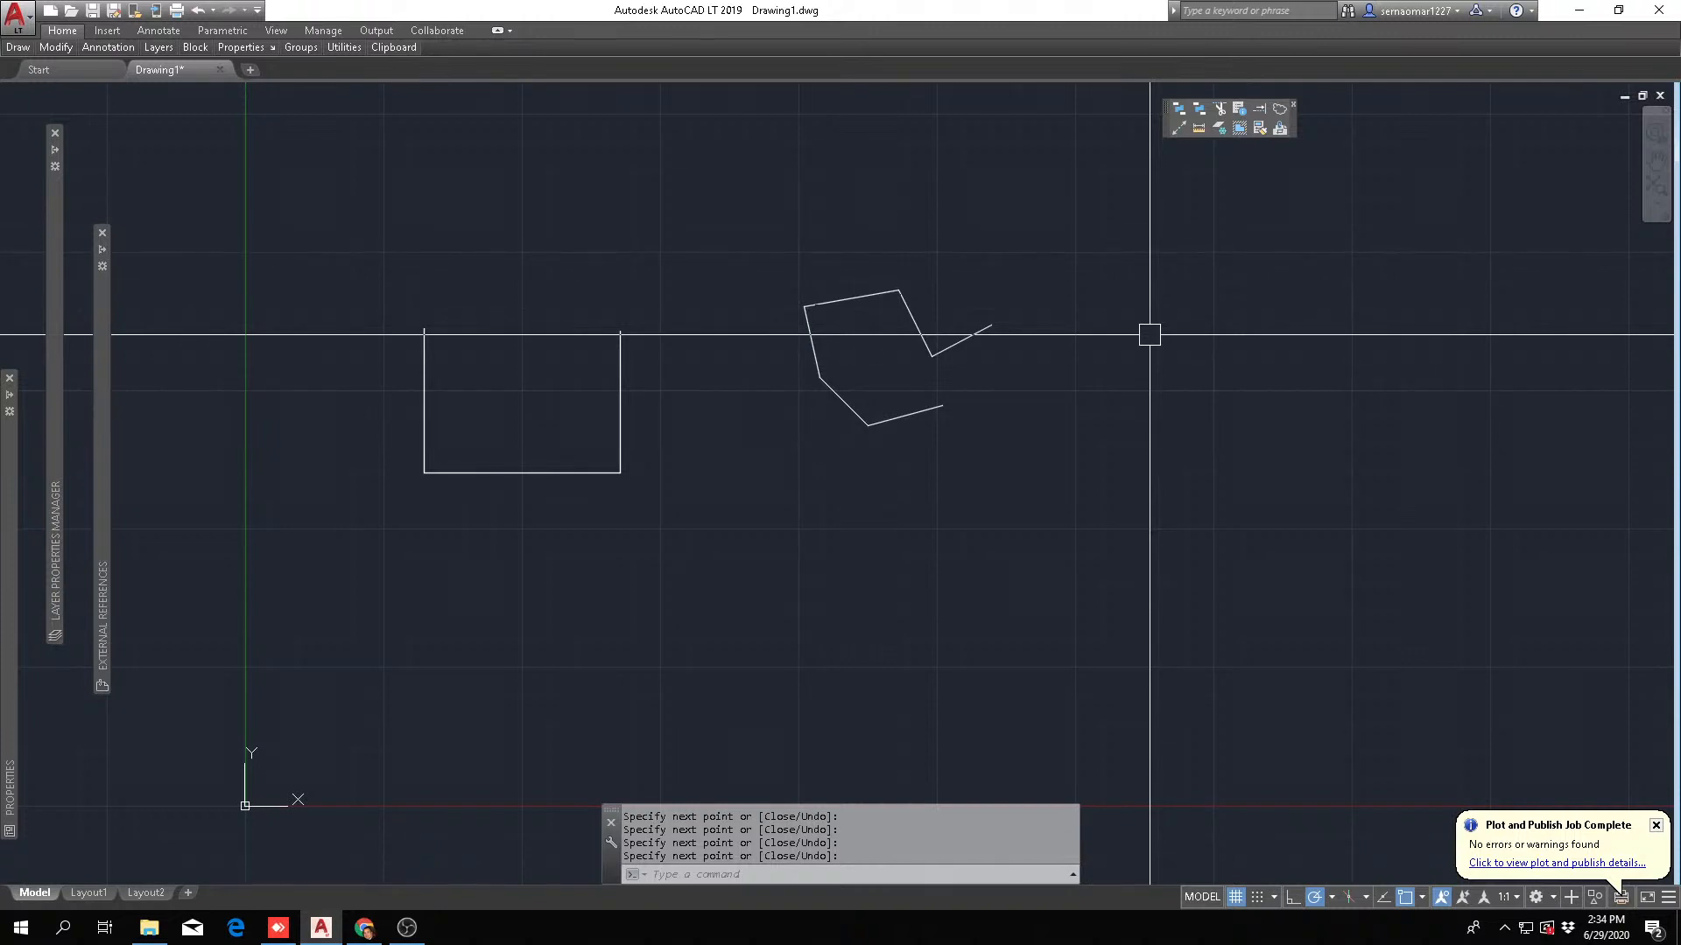
- Draw a second open shape of four connected line segments to the right of the six-segment shape and end the line
text(L)
key(Return)
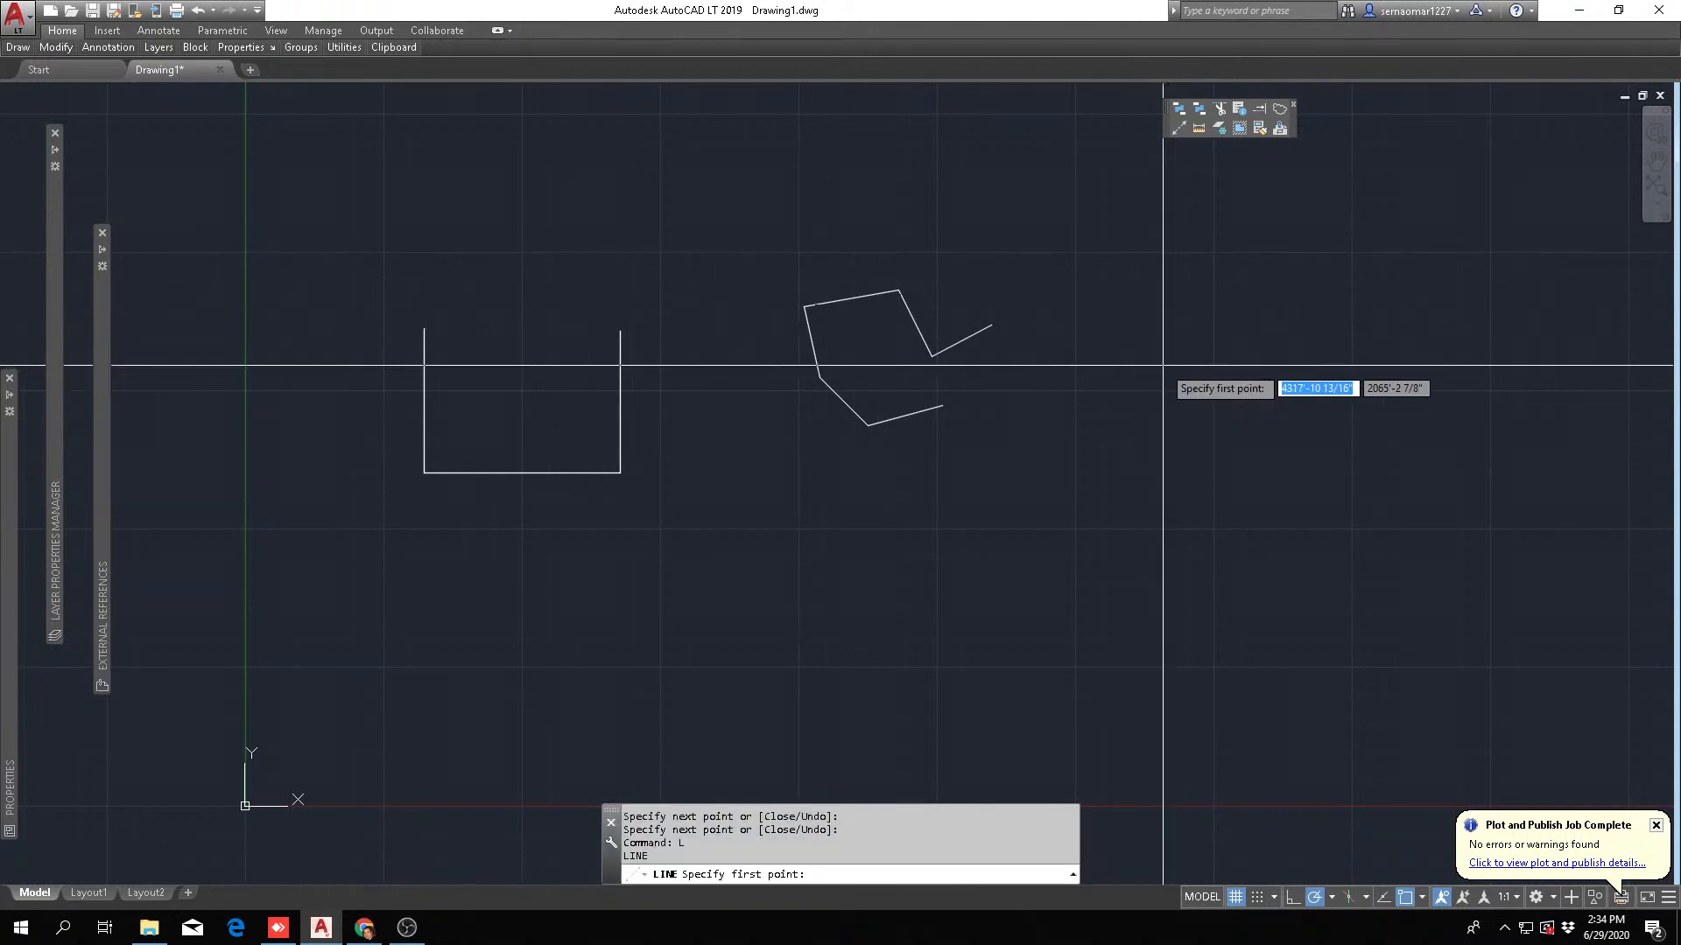
click(1187, 323)
click(1108, 383)
click(1118, 392)
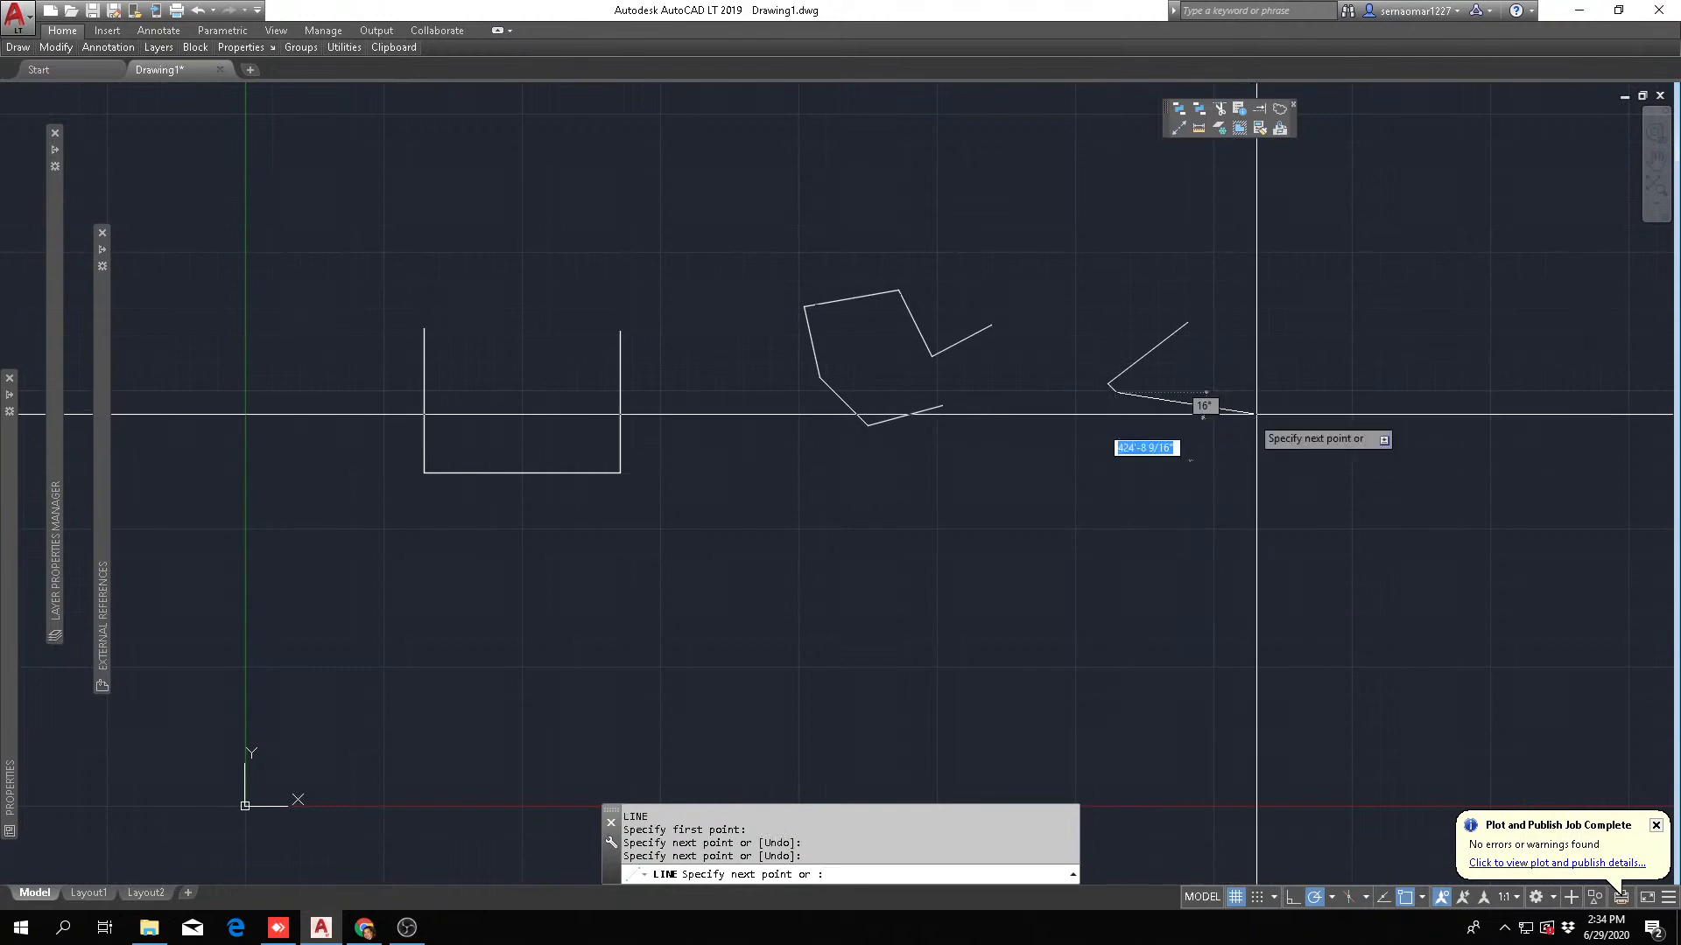
click(1268, 404)
click(1268, 368)
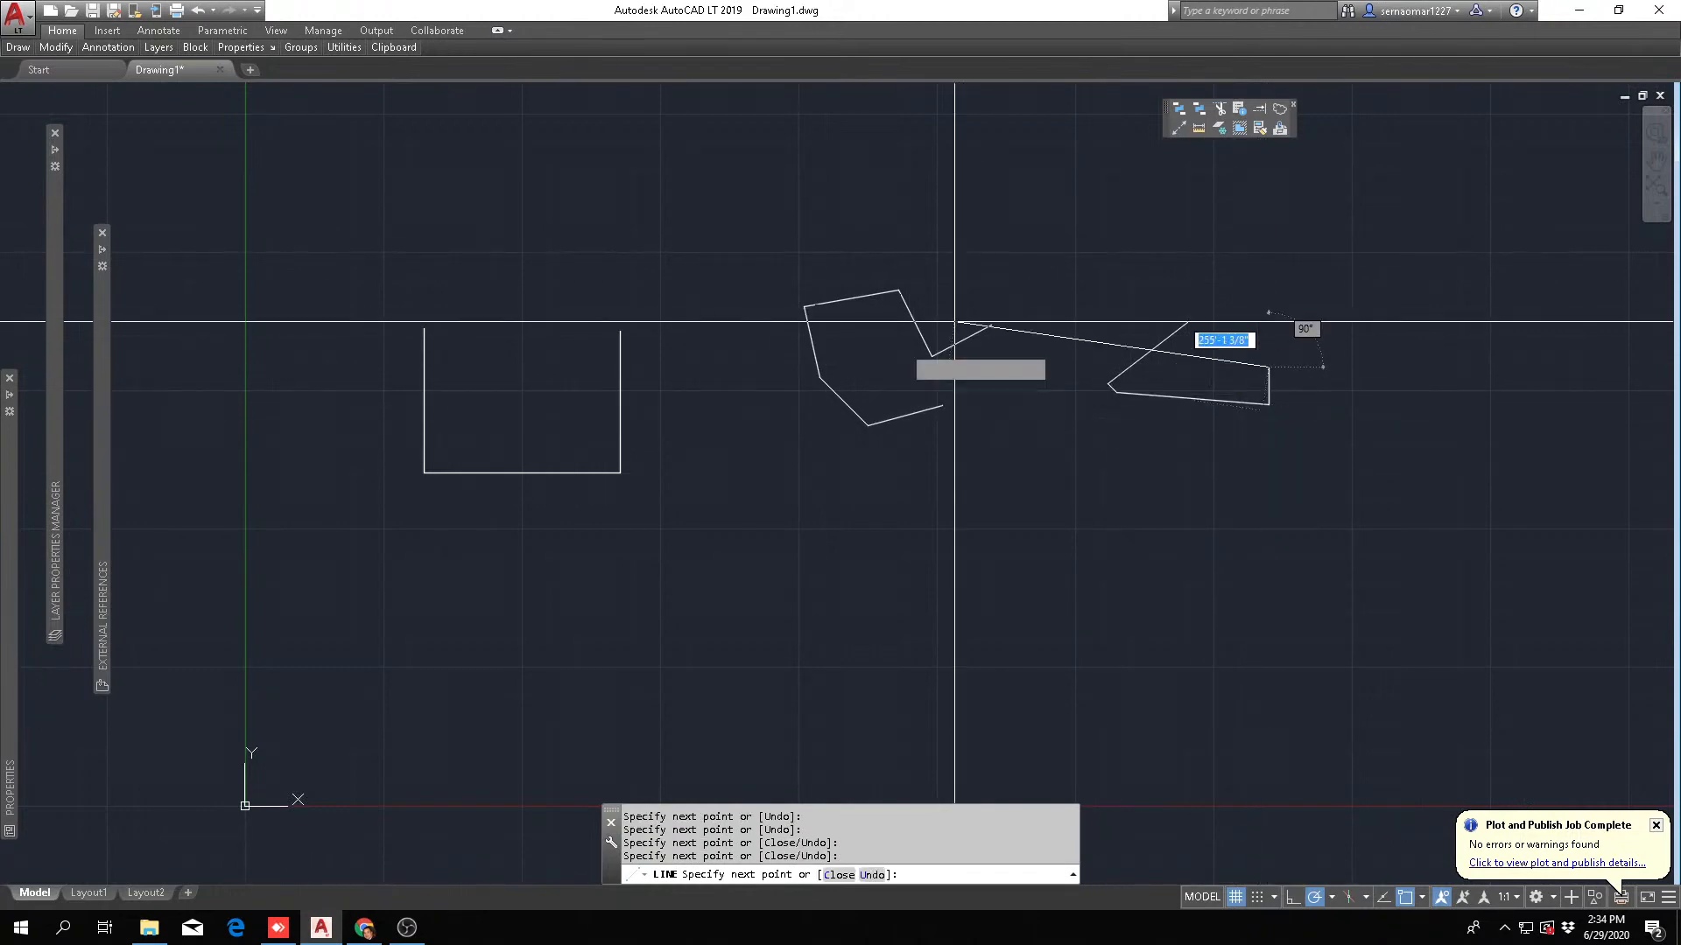
key(Escape)
key(Escape)
key(Escape)
key(Escape)
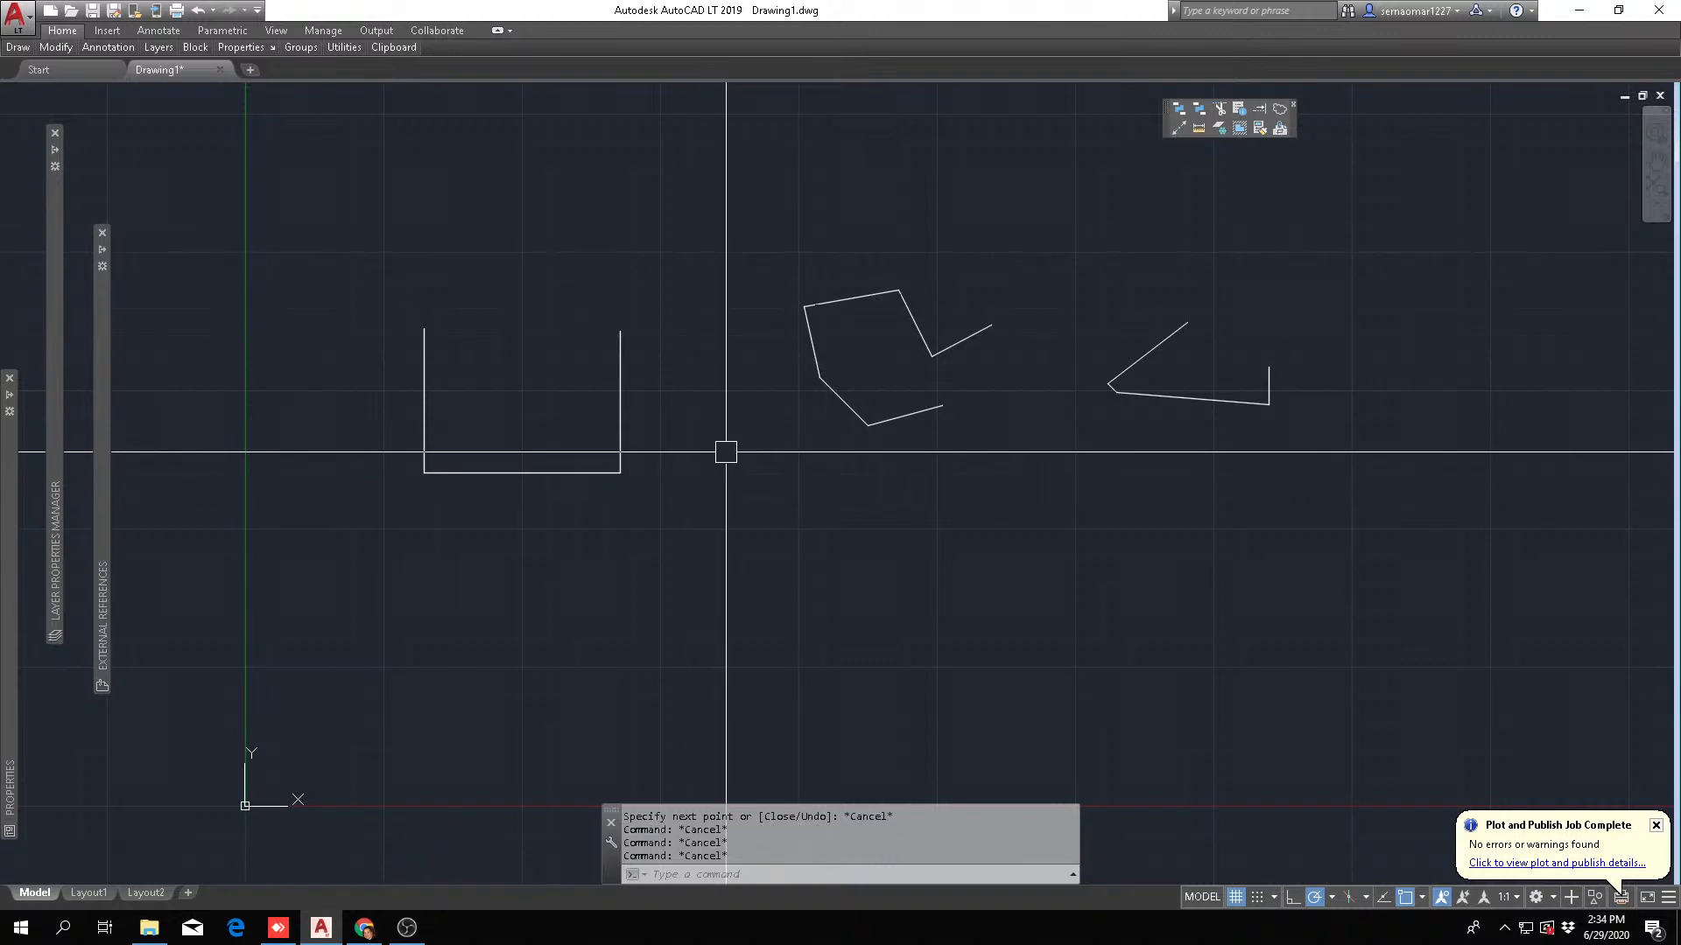
- Draw a zigzag of seven connected line segments below the six-segment shape with polar tracking turned off
text(l)
key(Return)
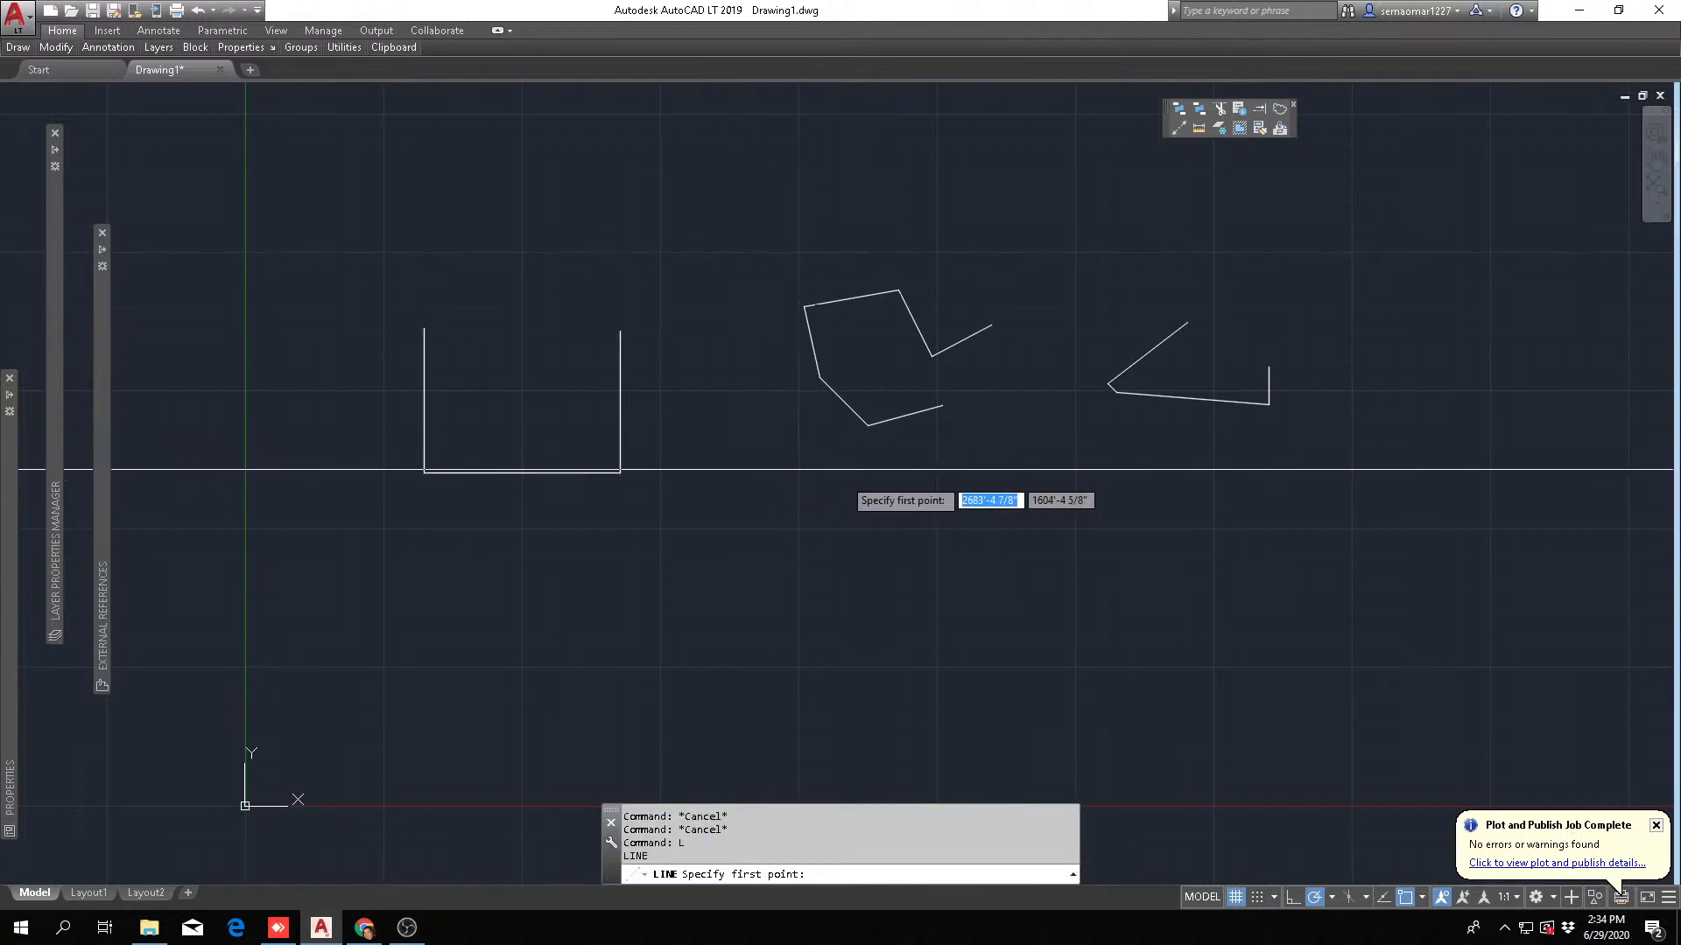
click(1327, 904)
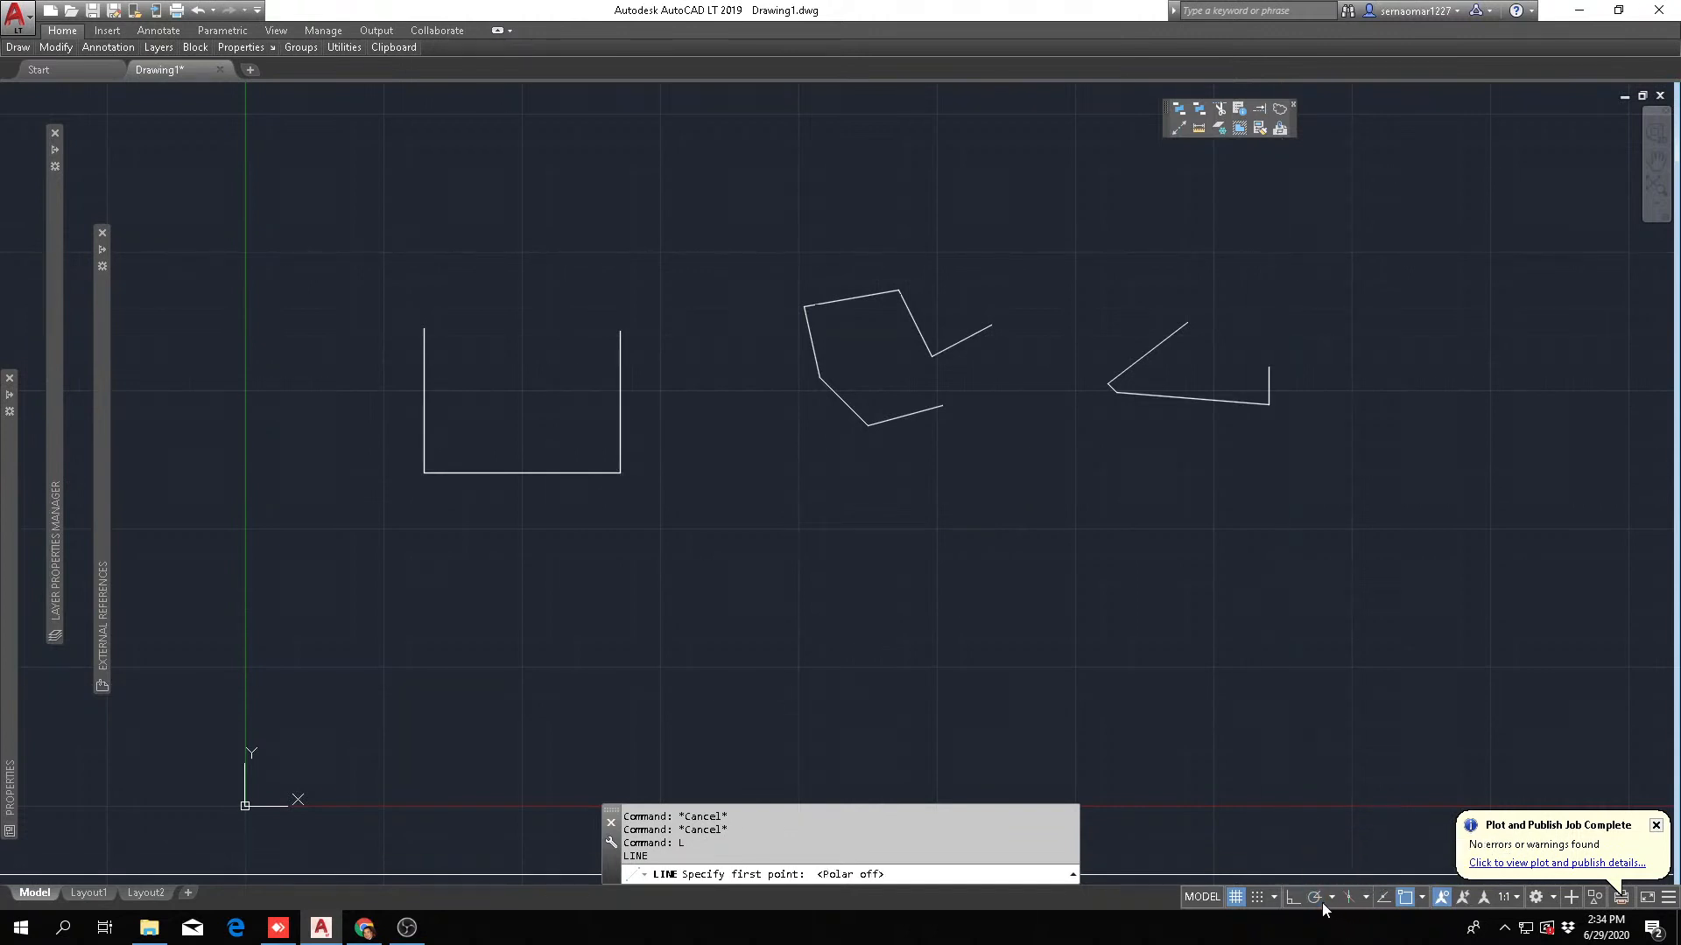
click(815, 490)
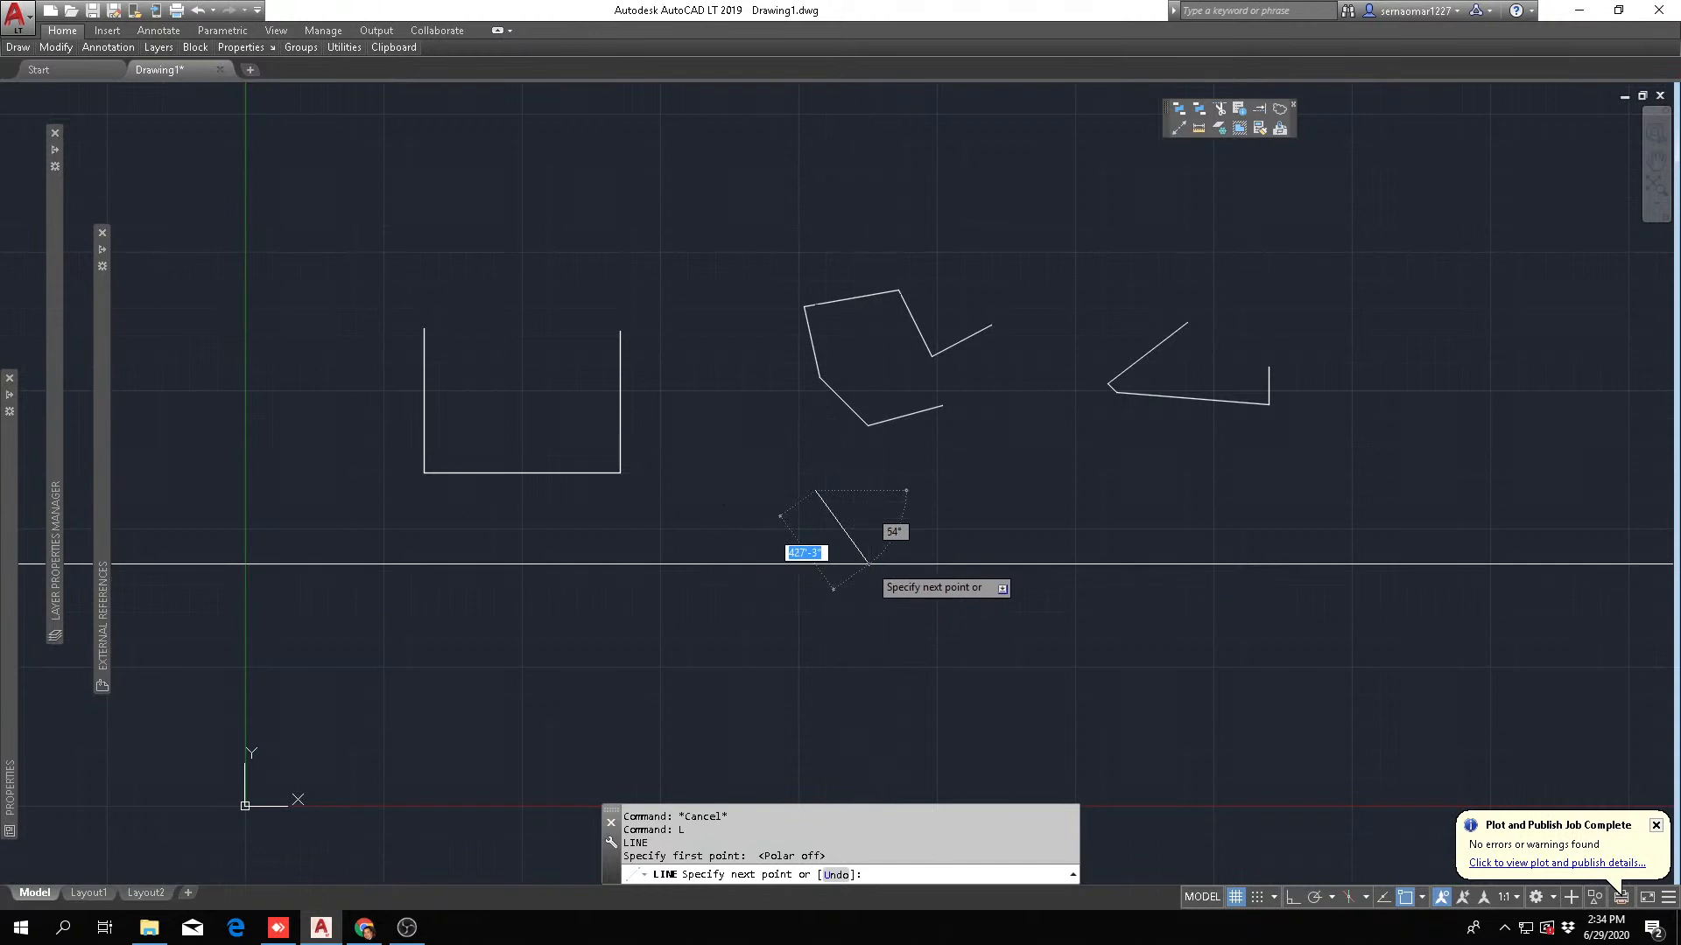
click(796, 584)
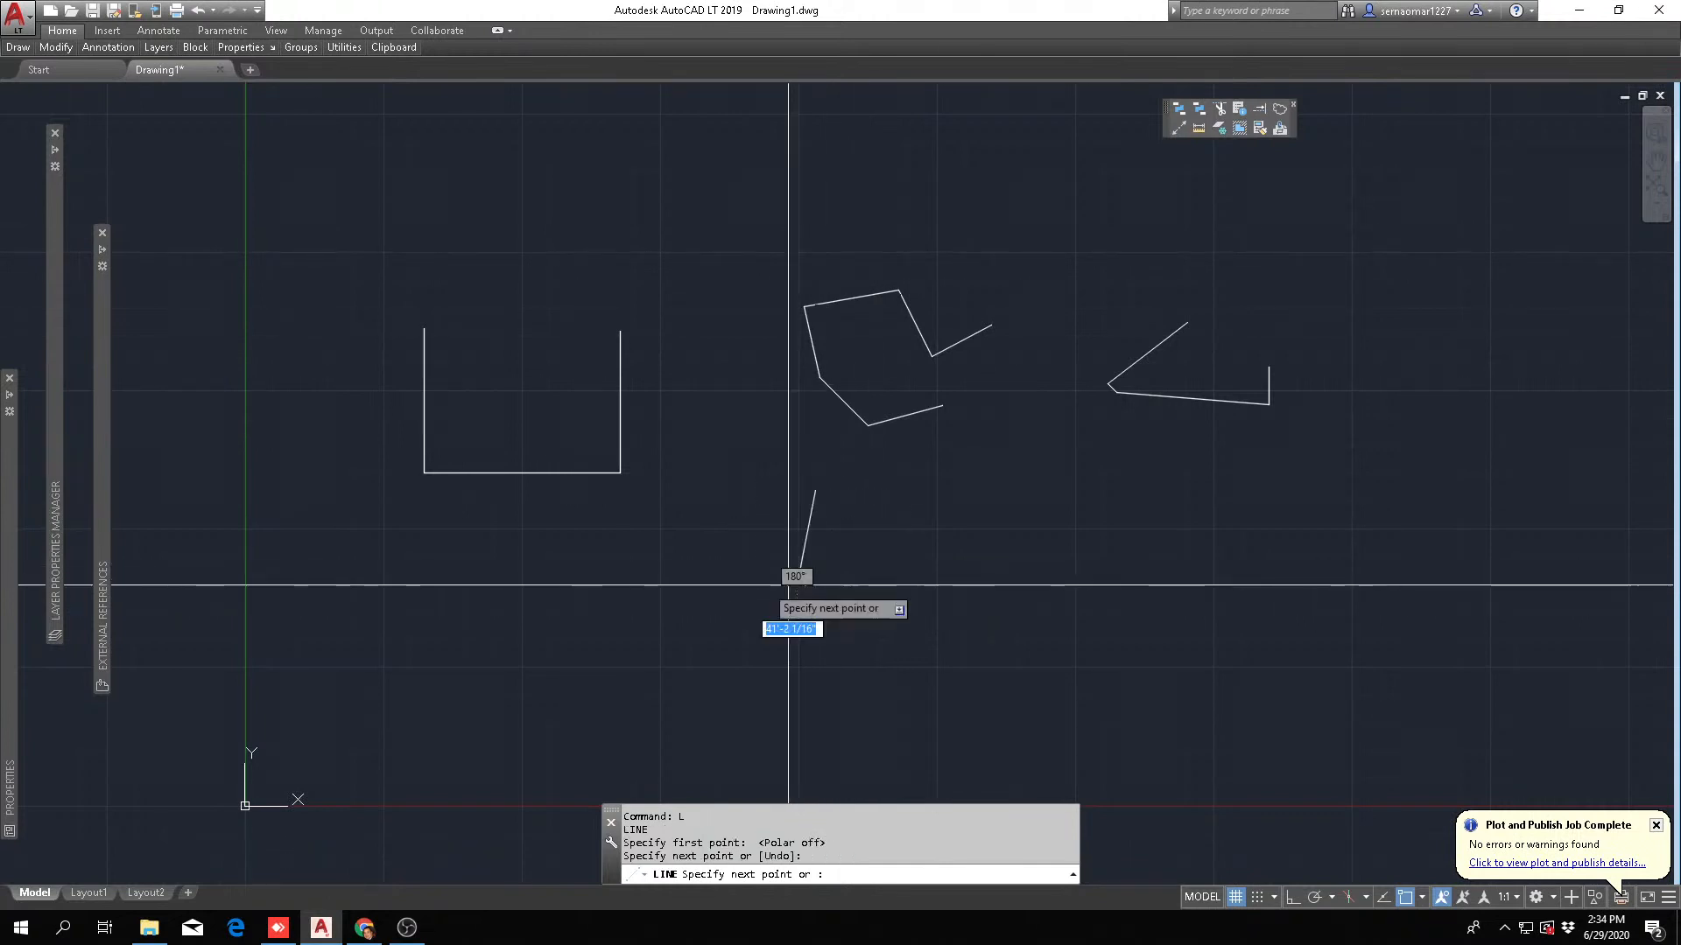
click(928, 558)
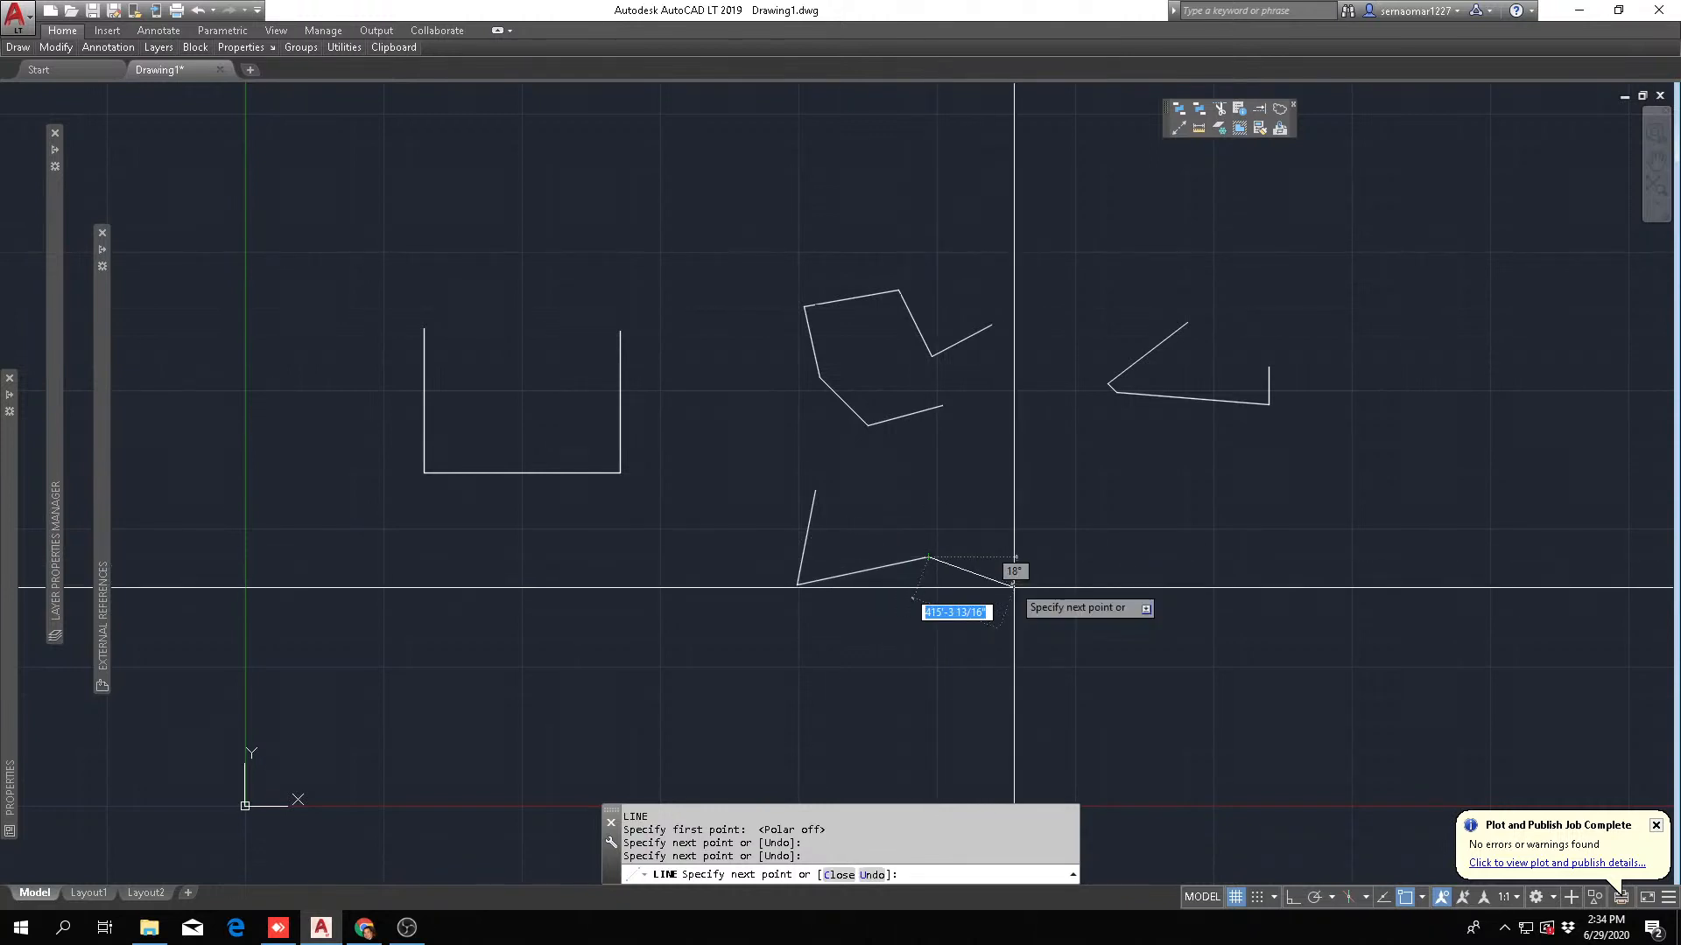
click(959, 495)
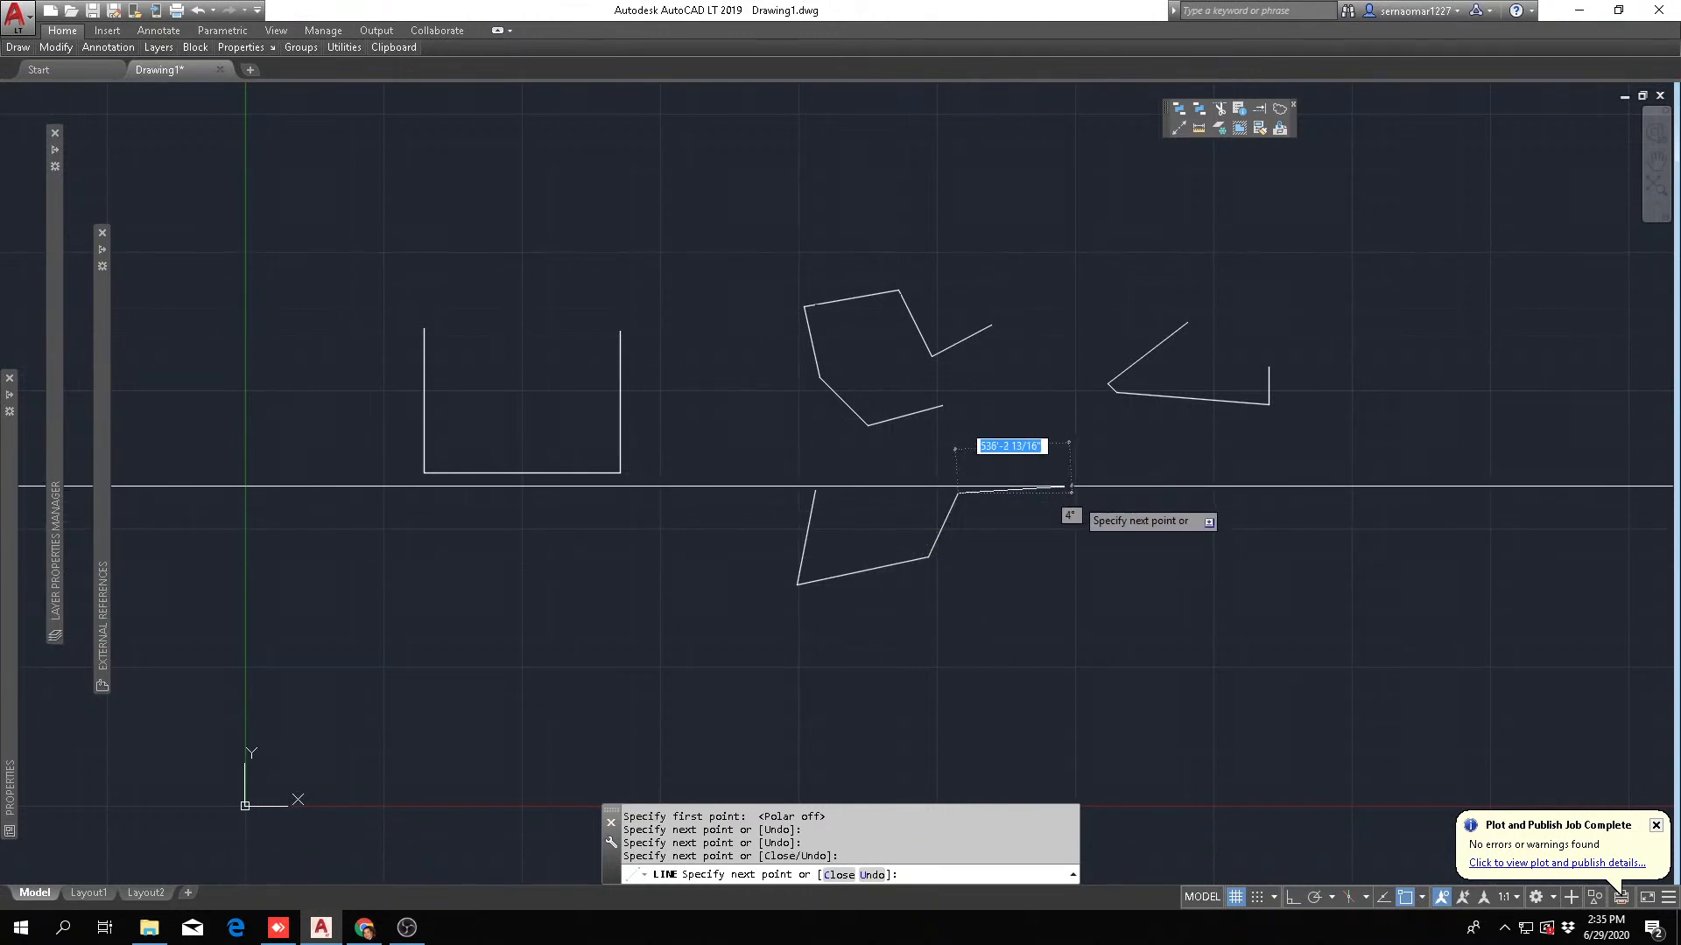
click(1074, 500)
click(998, 639)
click(964, 629)
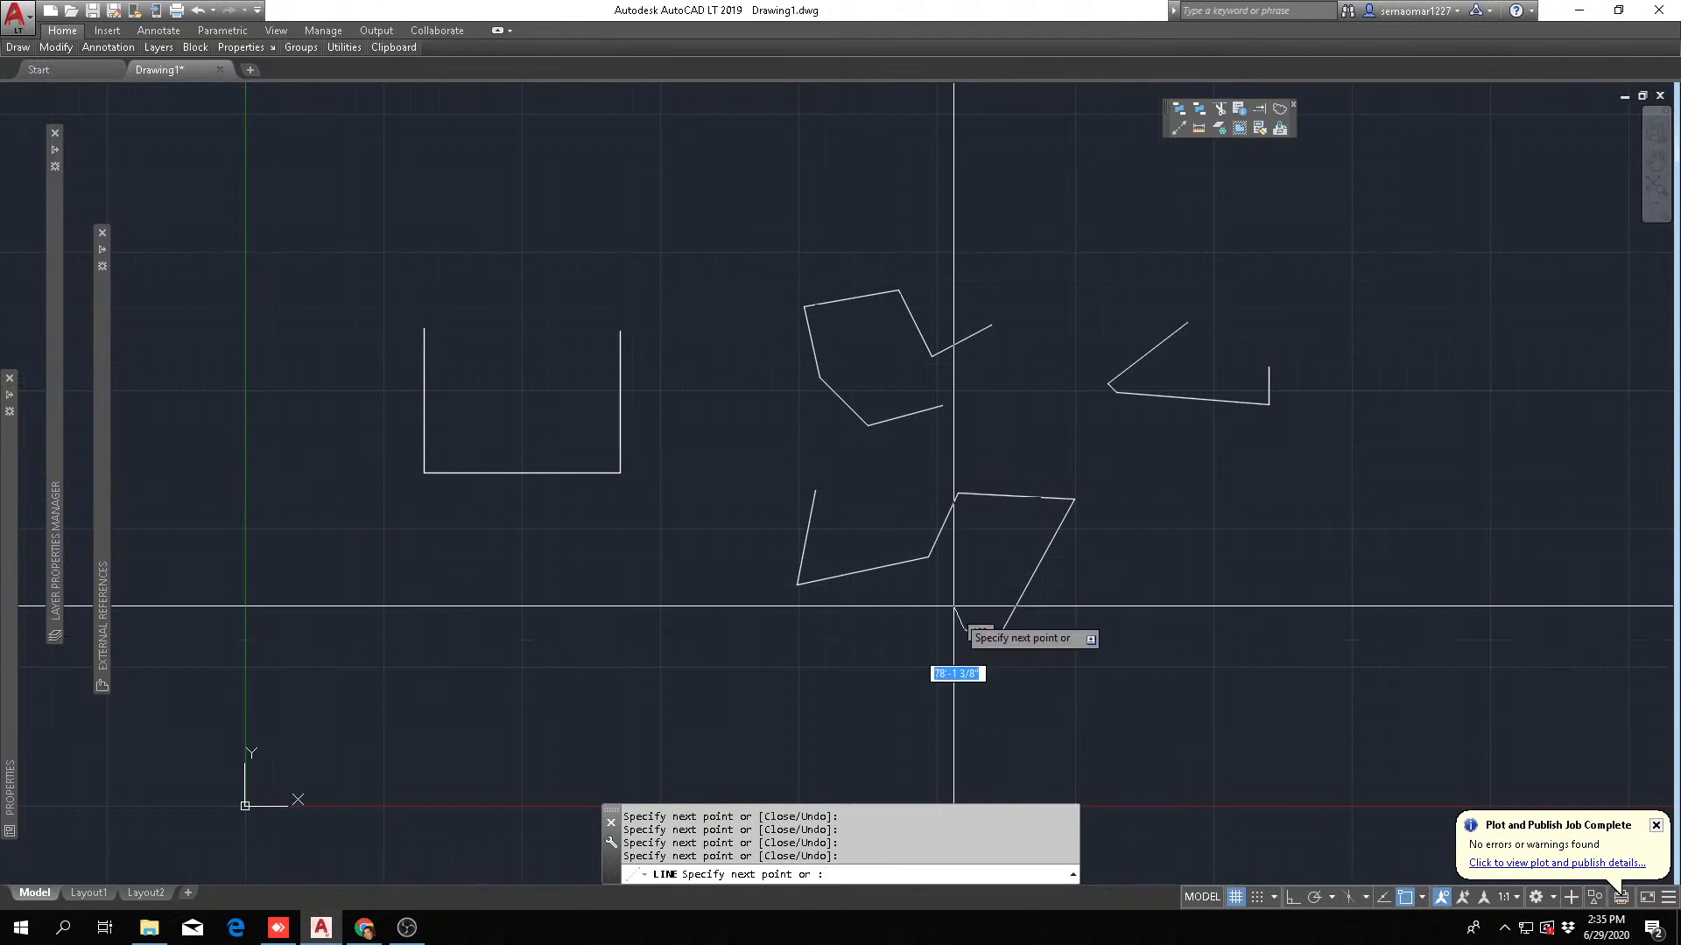
click(951, 571)
key(Escape)
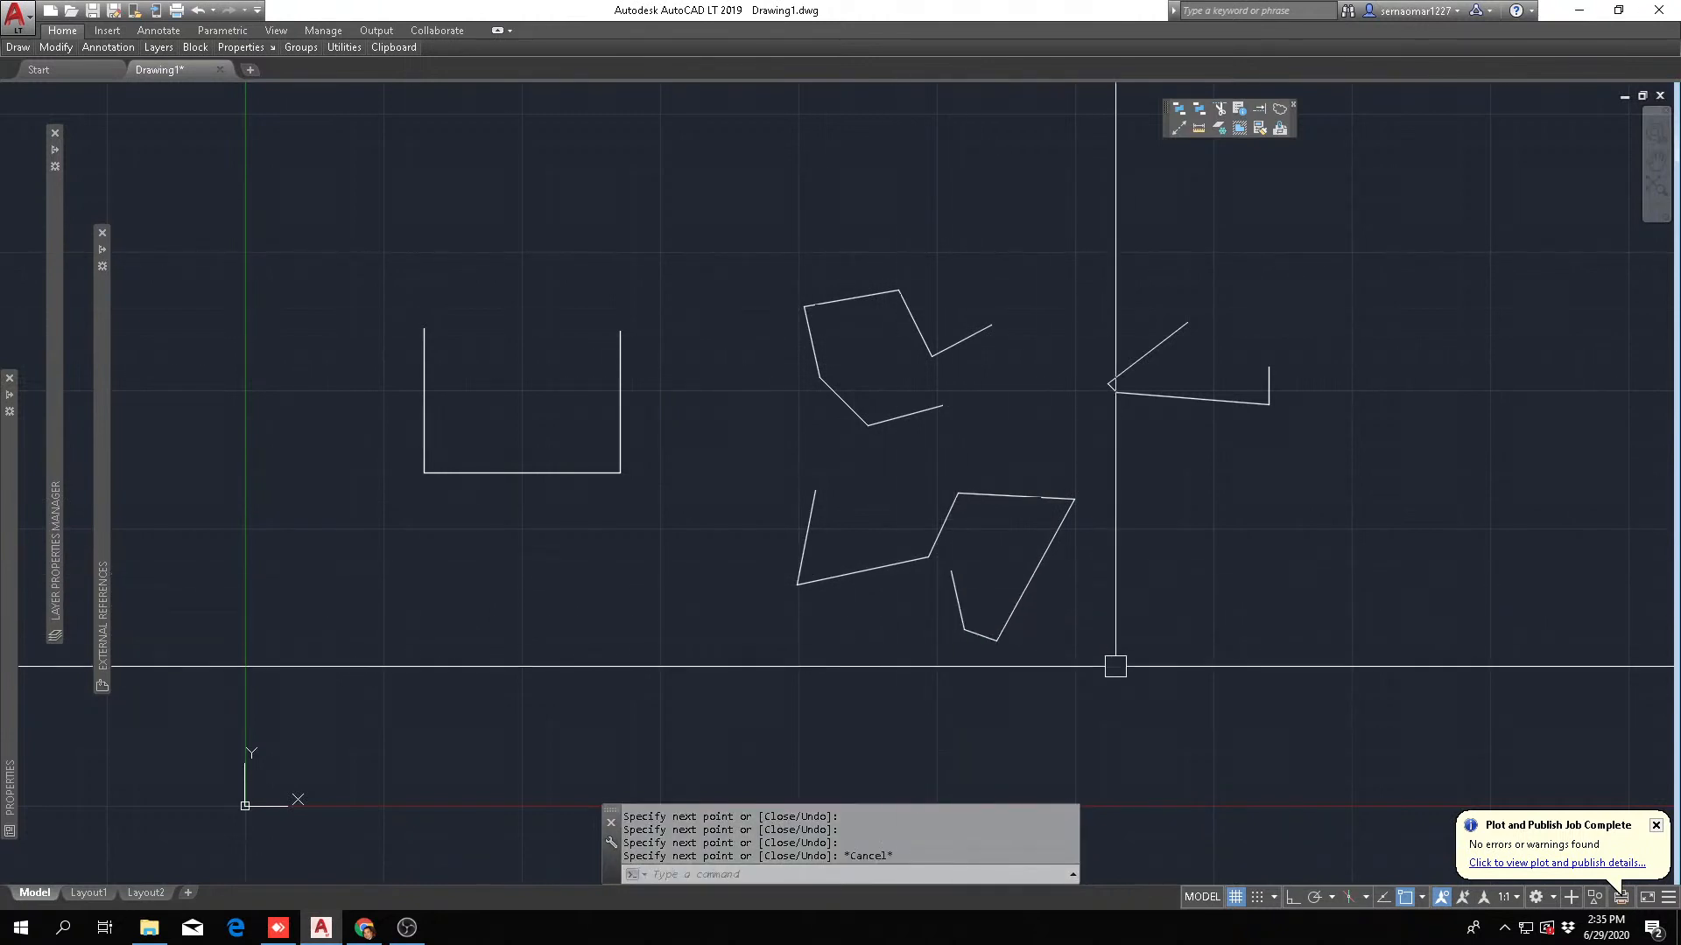
- Turn polar tracking back on and open its tracking settings
click(1313, 897)
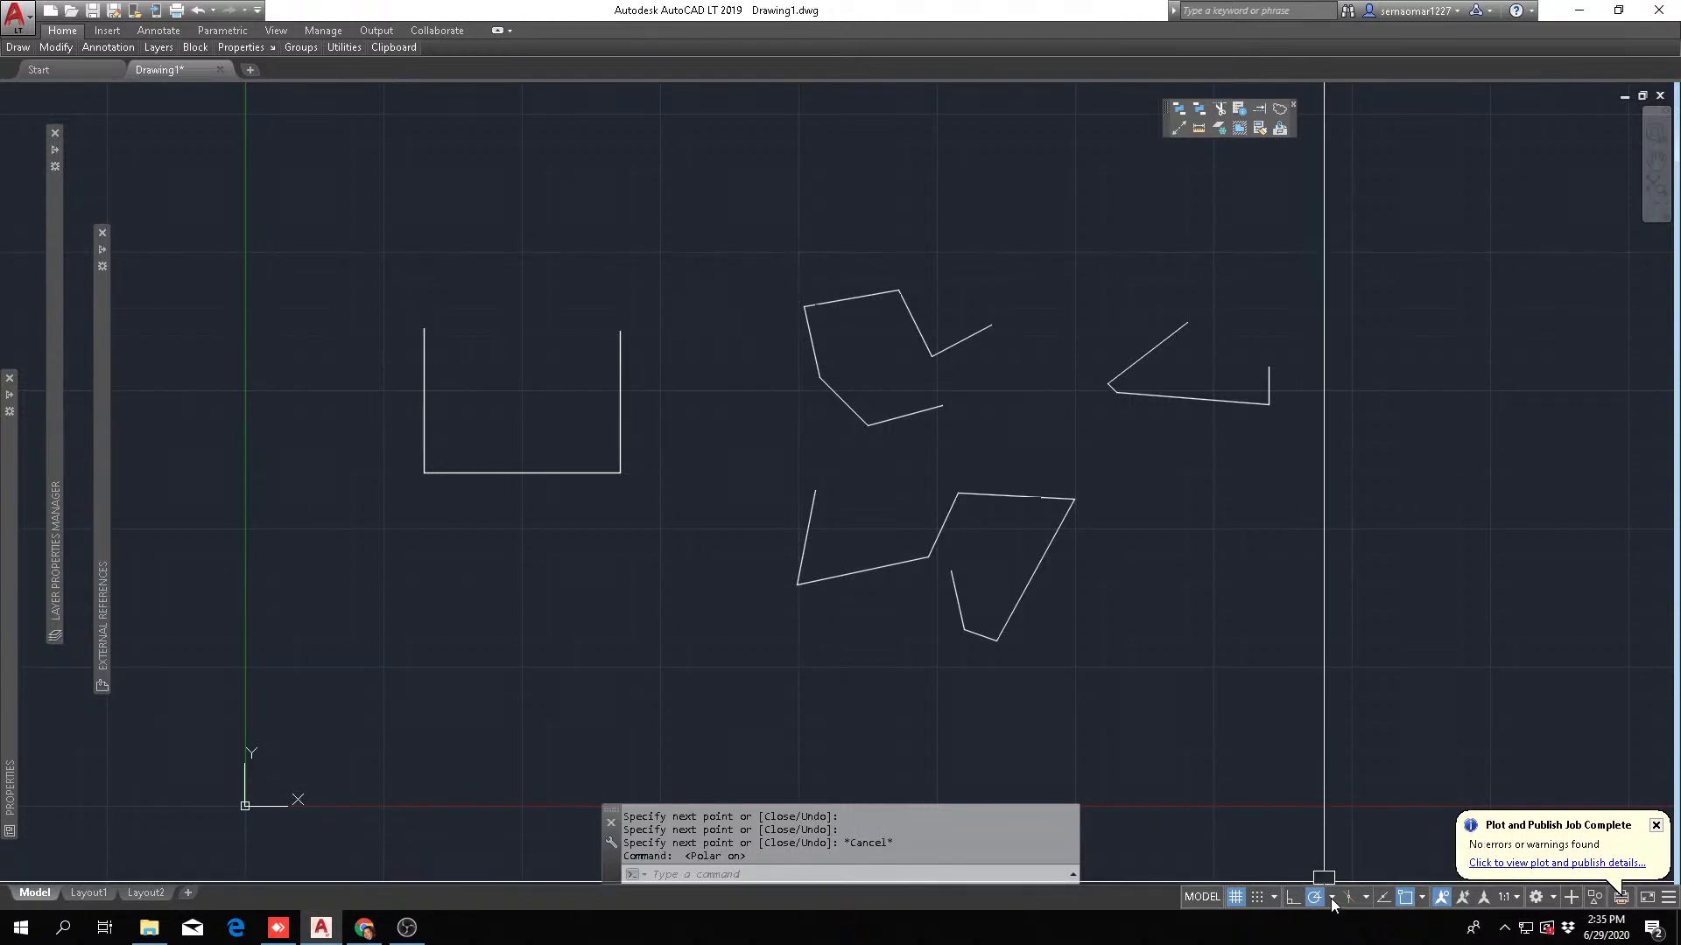
click(1330, 898)
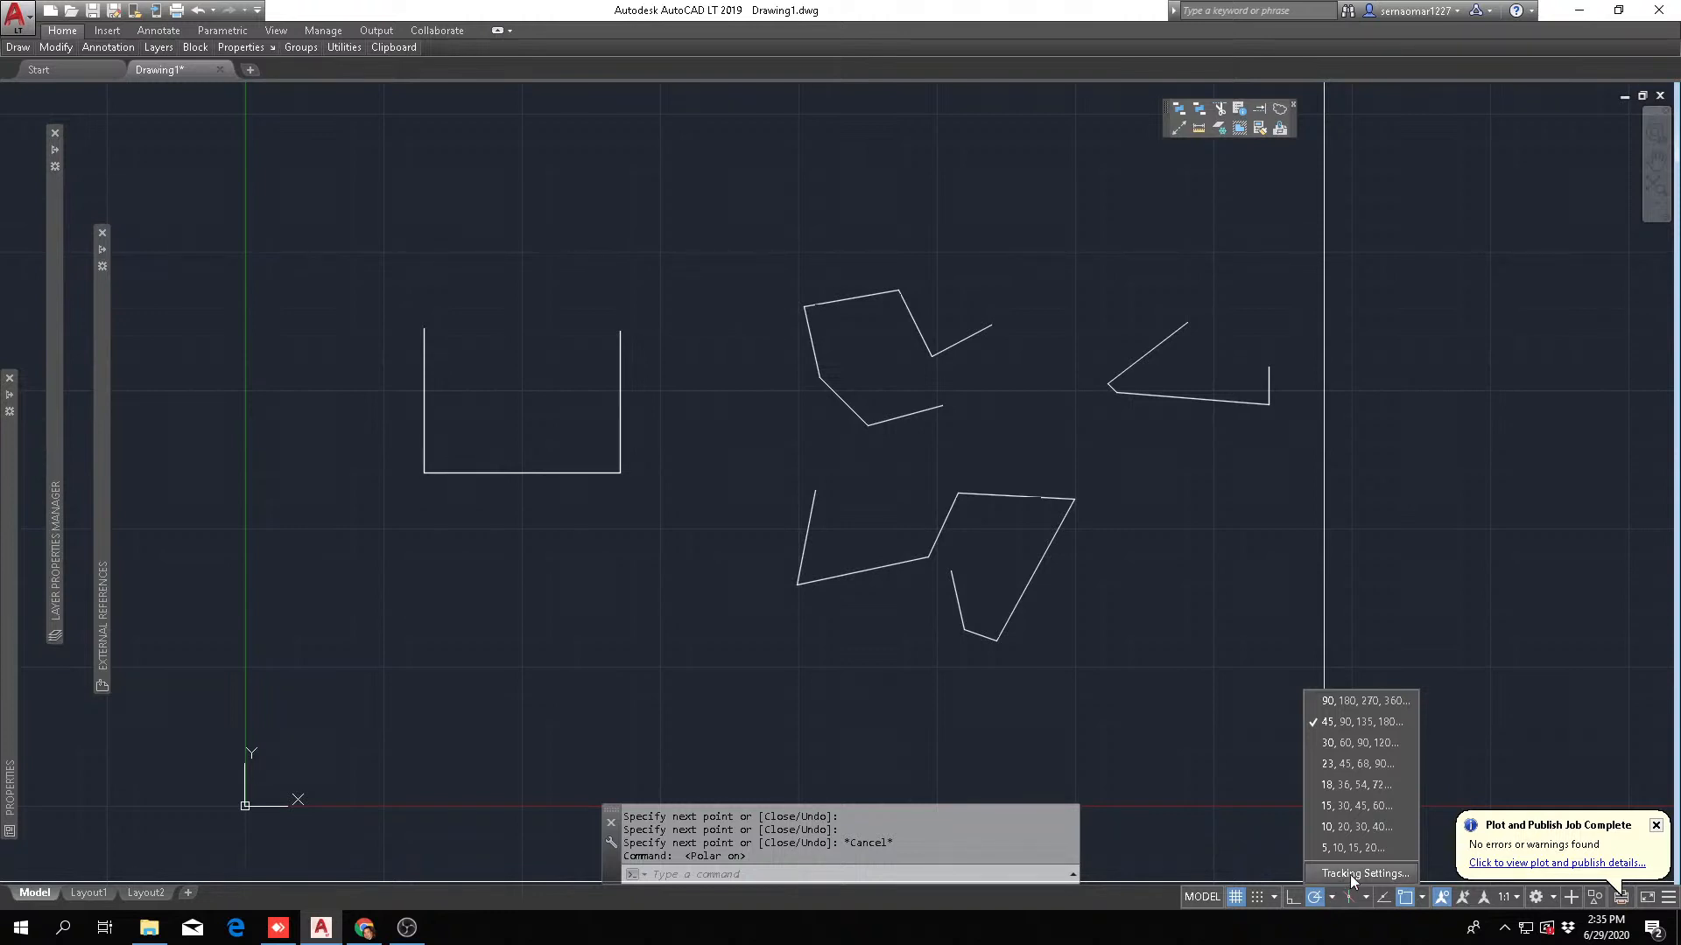
click(1314, 900)
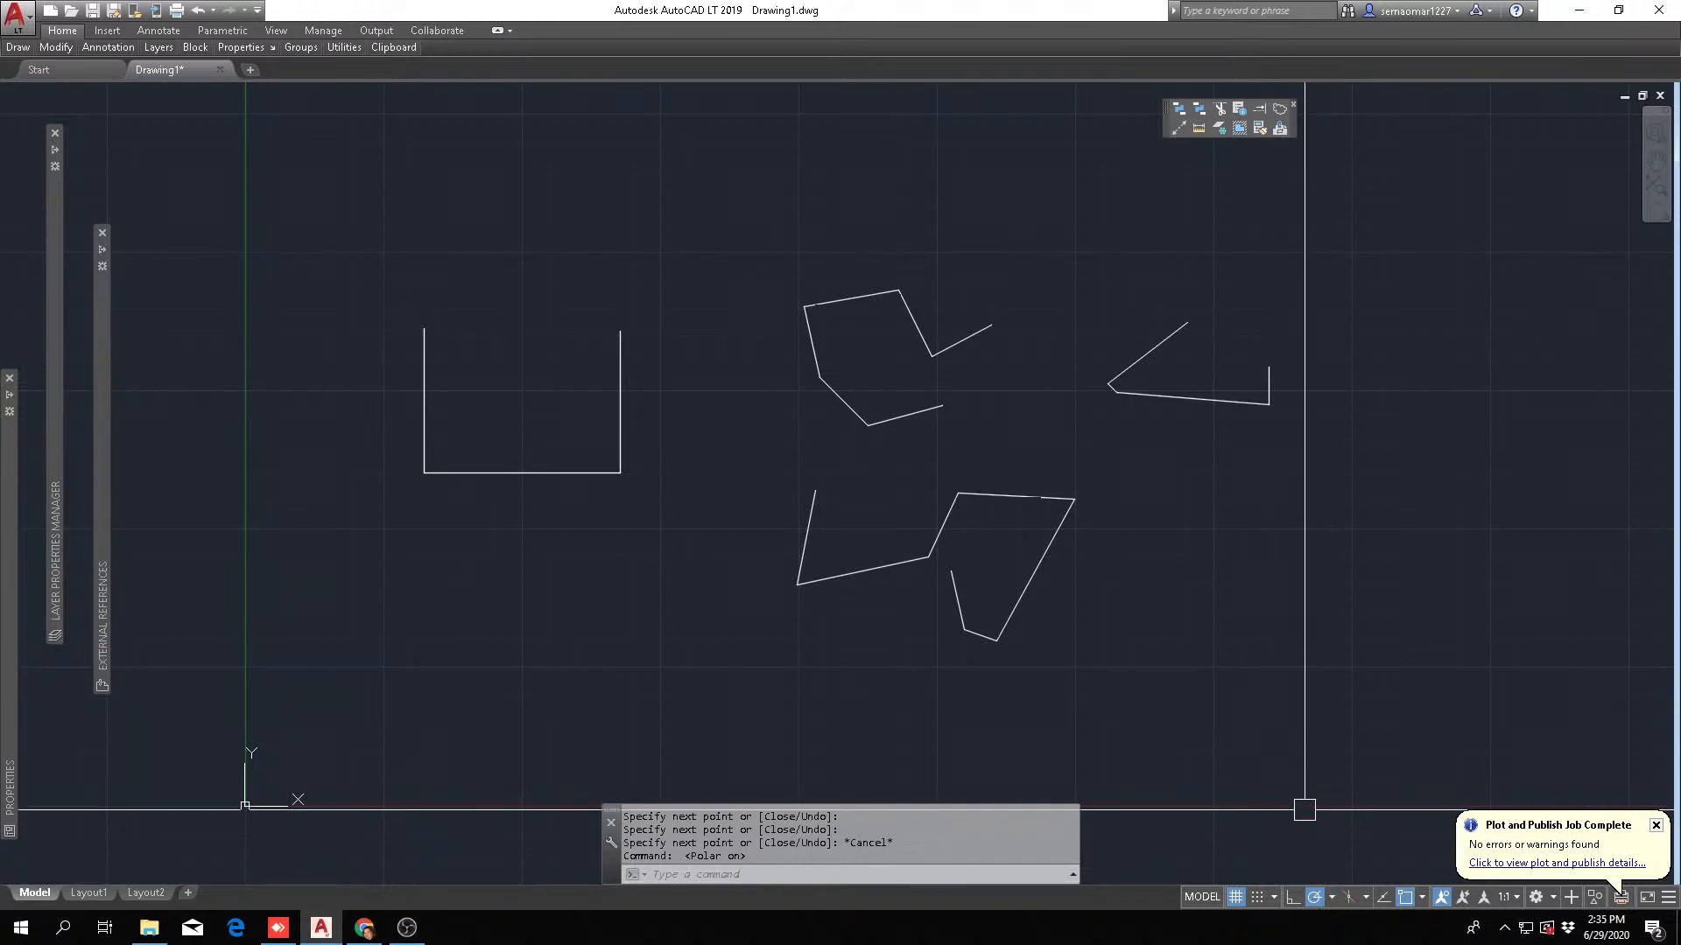
click(1333, 898)
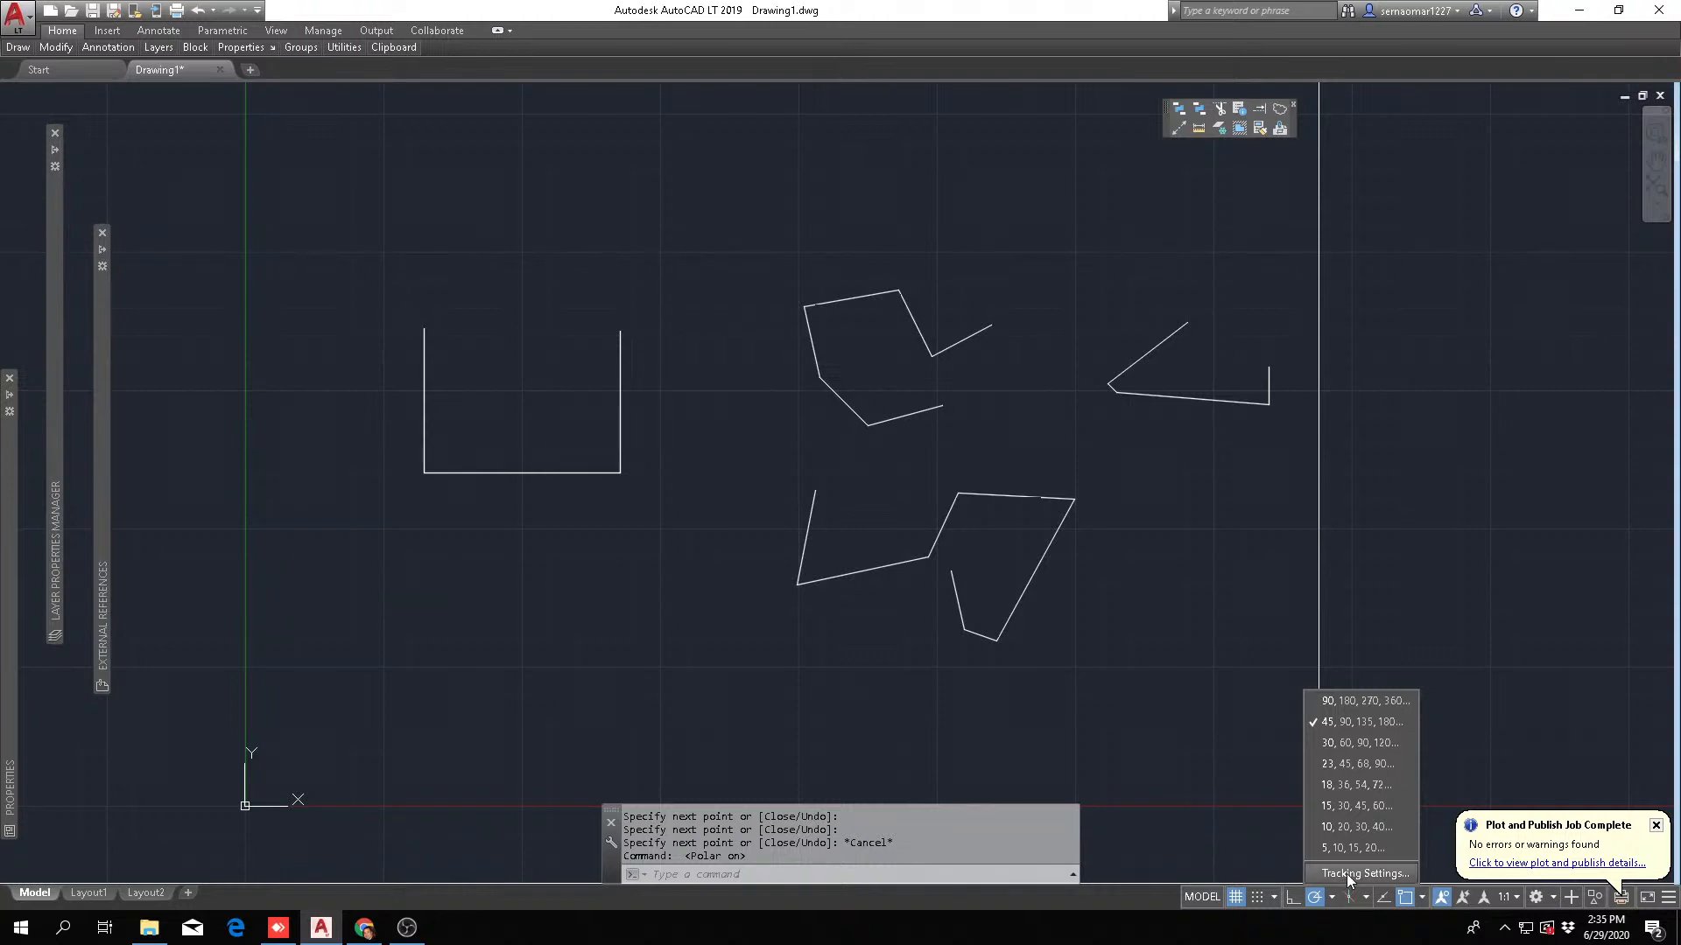
click(1348, 874)
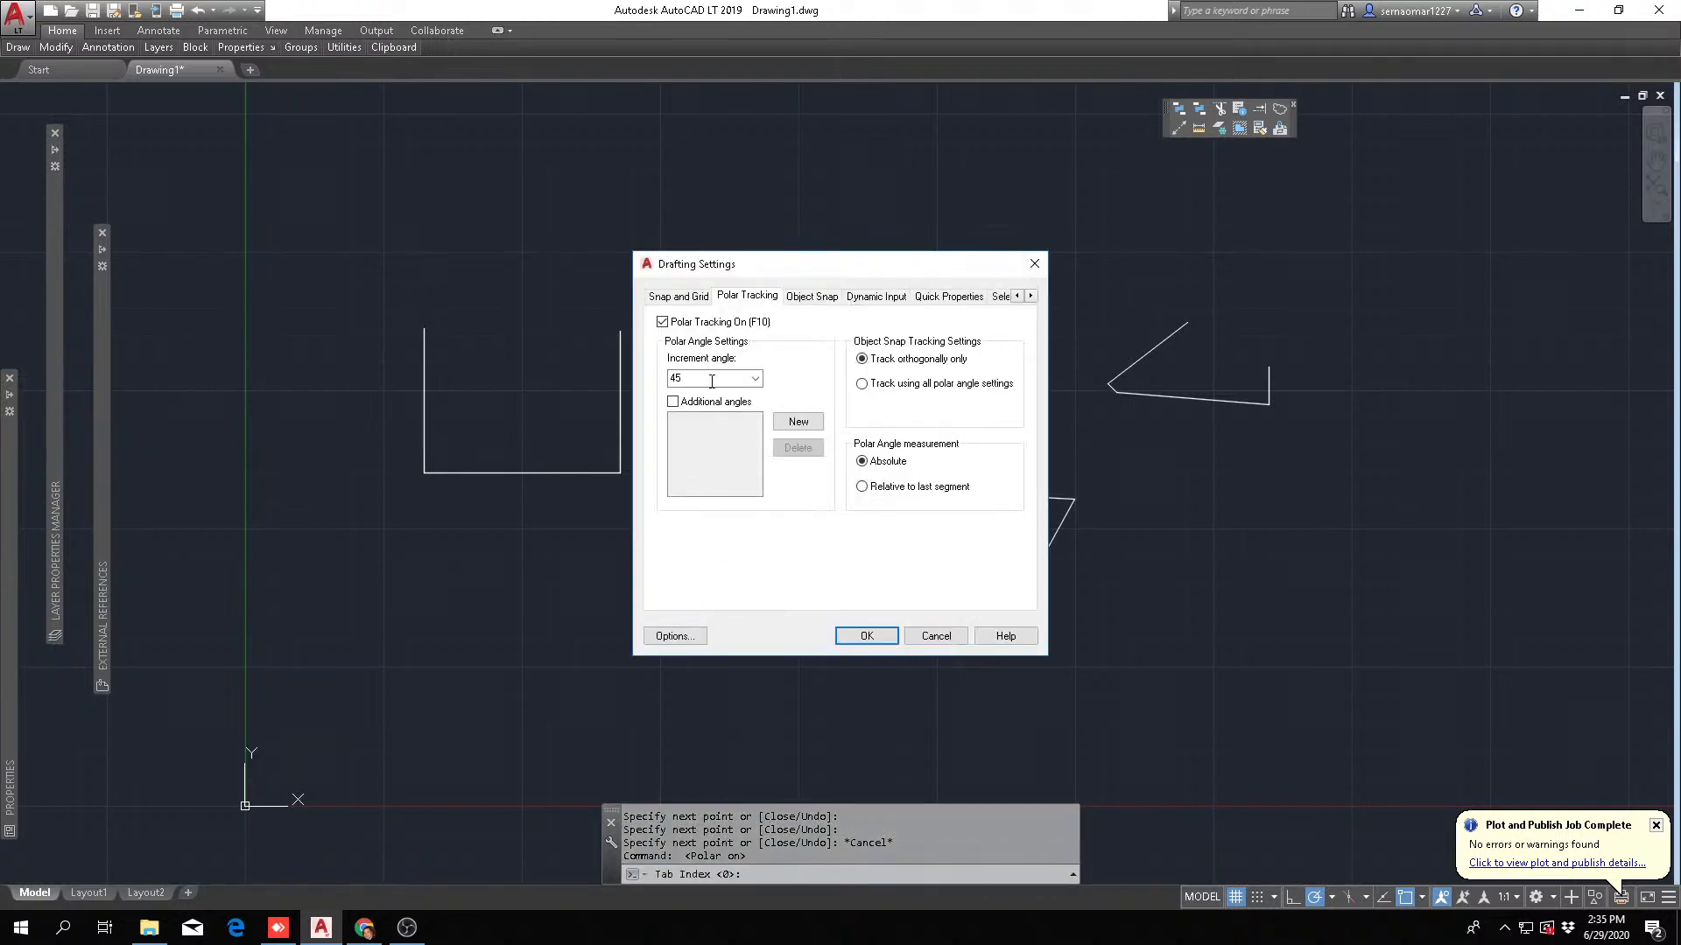
- Check the snap and grid options, then accept the drafting settings with polar tracking on and a 45-degree increment angle
click(686, 303)
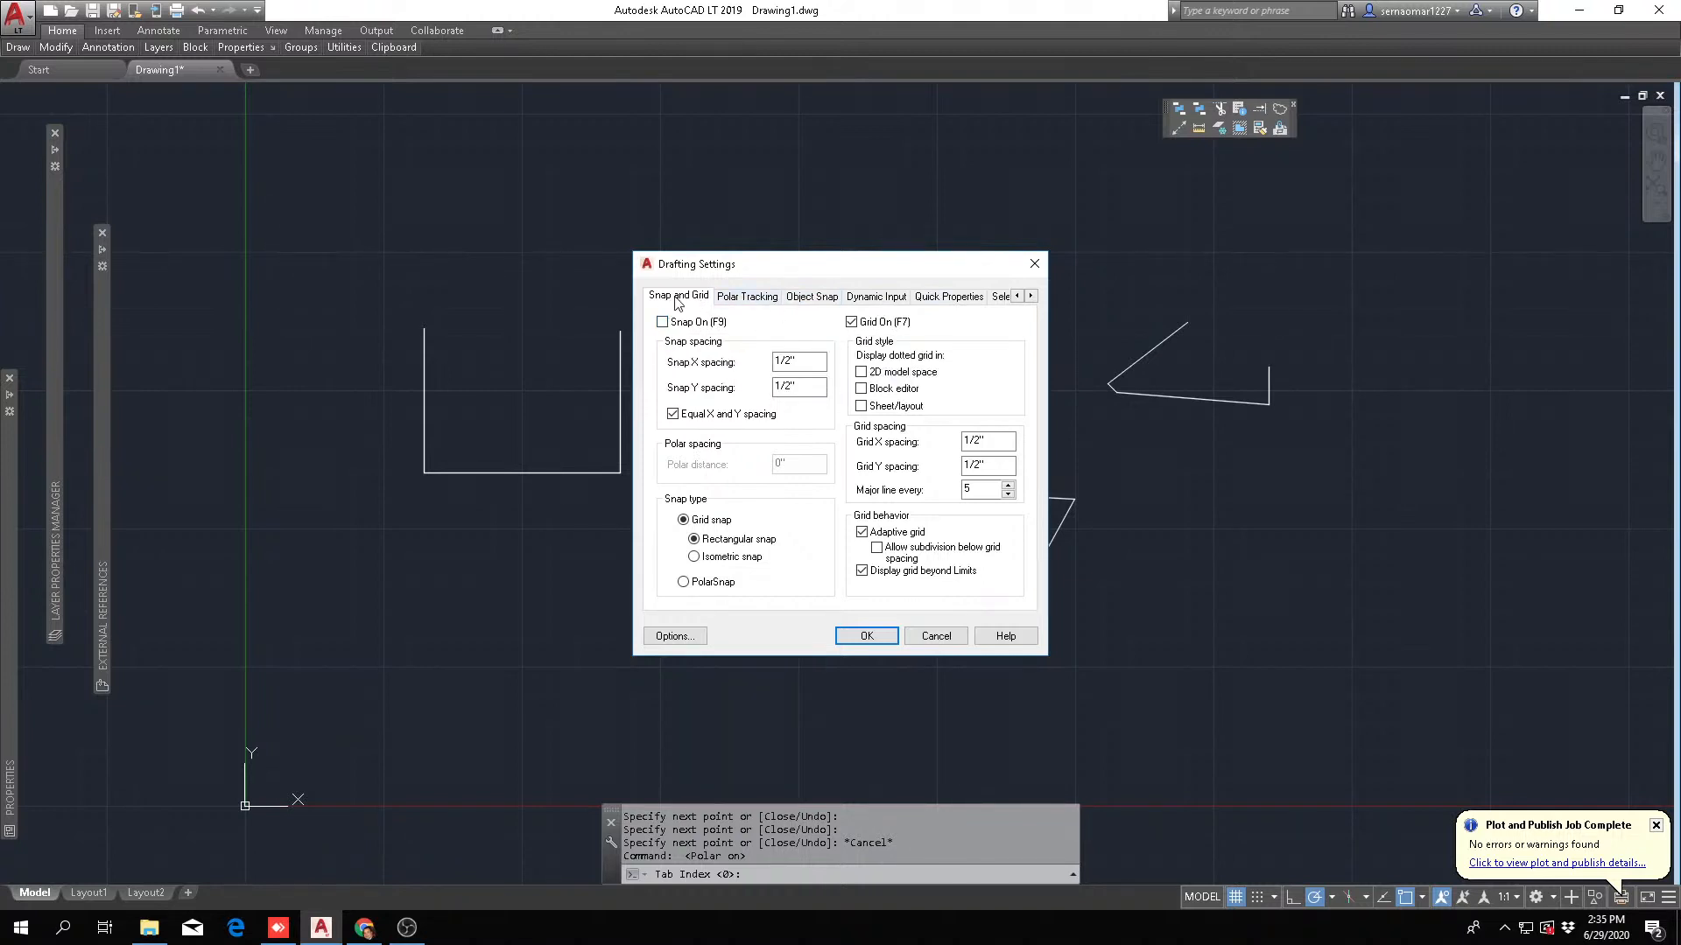
click(748, 298)
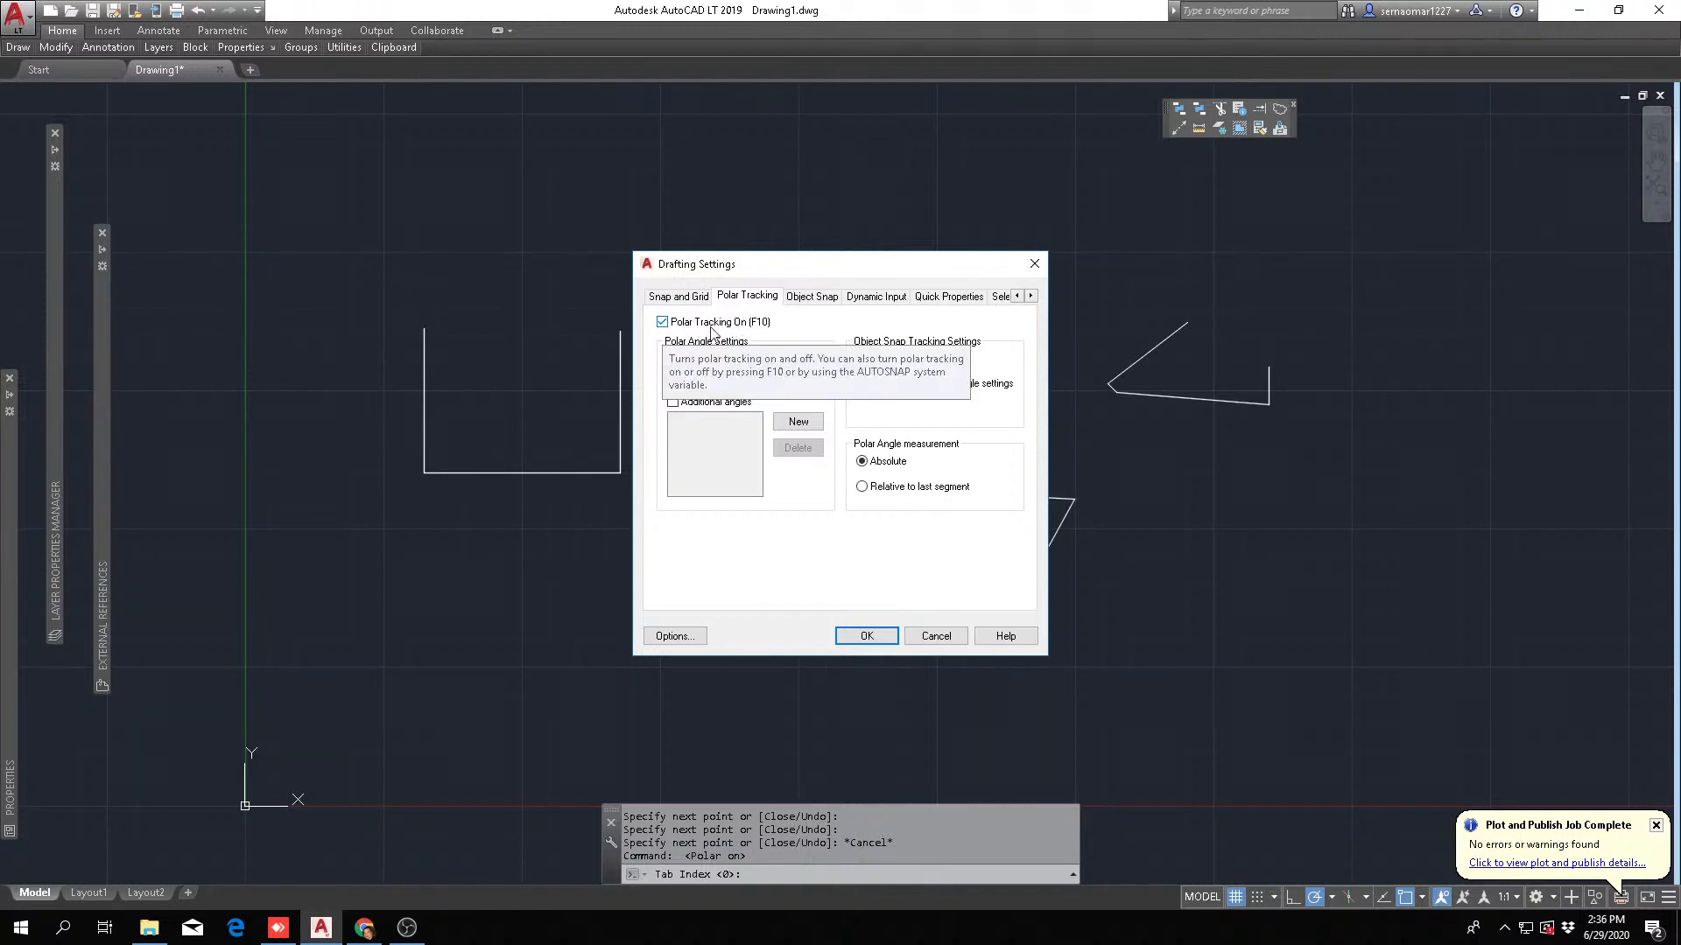
click(662, 322)
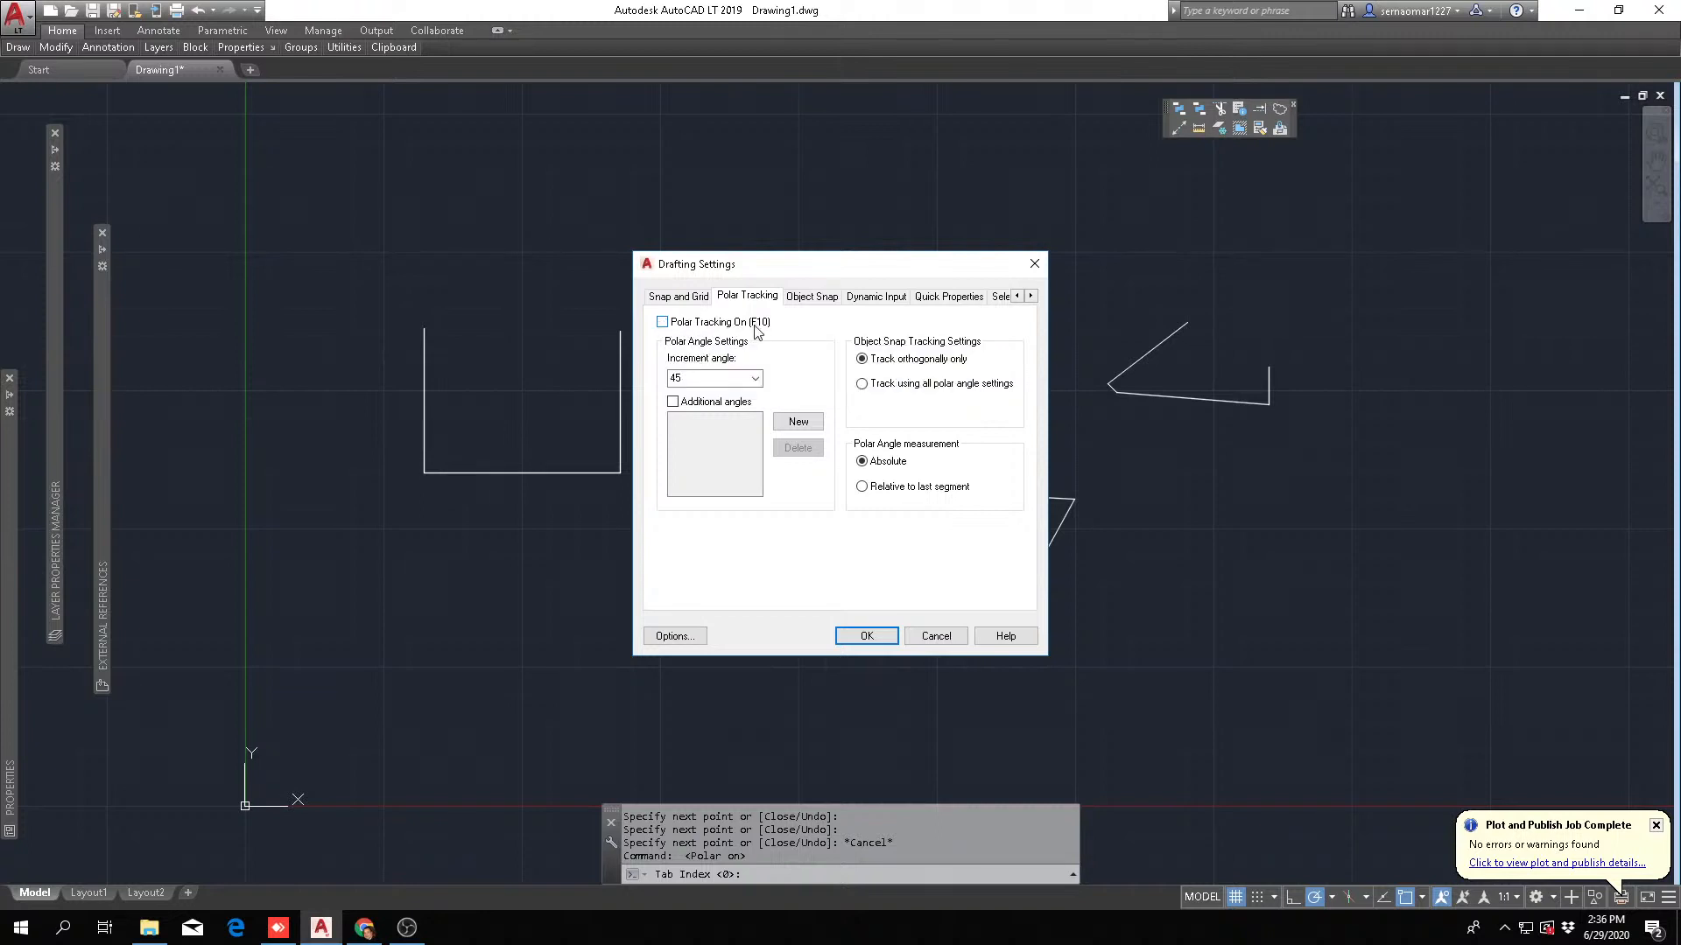
click(662, 323)
click(754, 379)
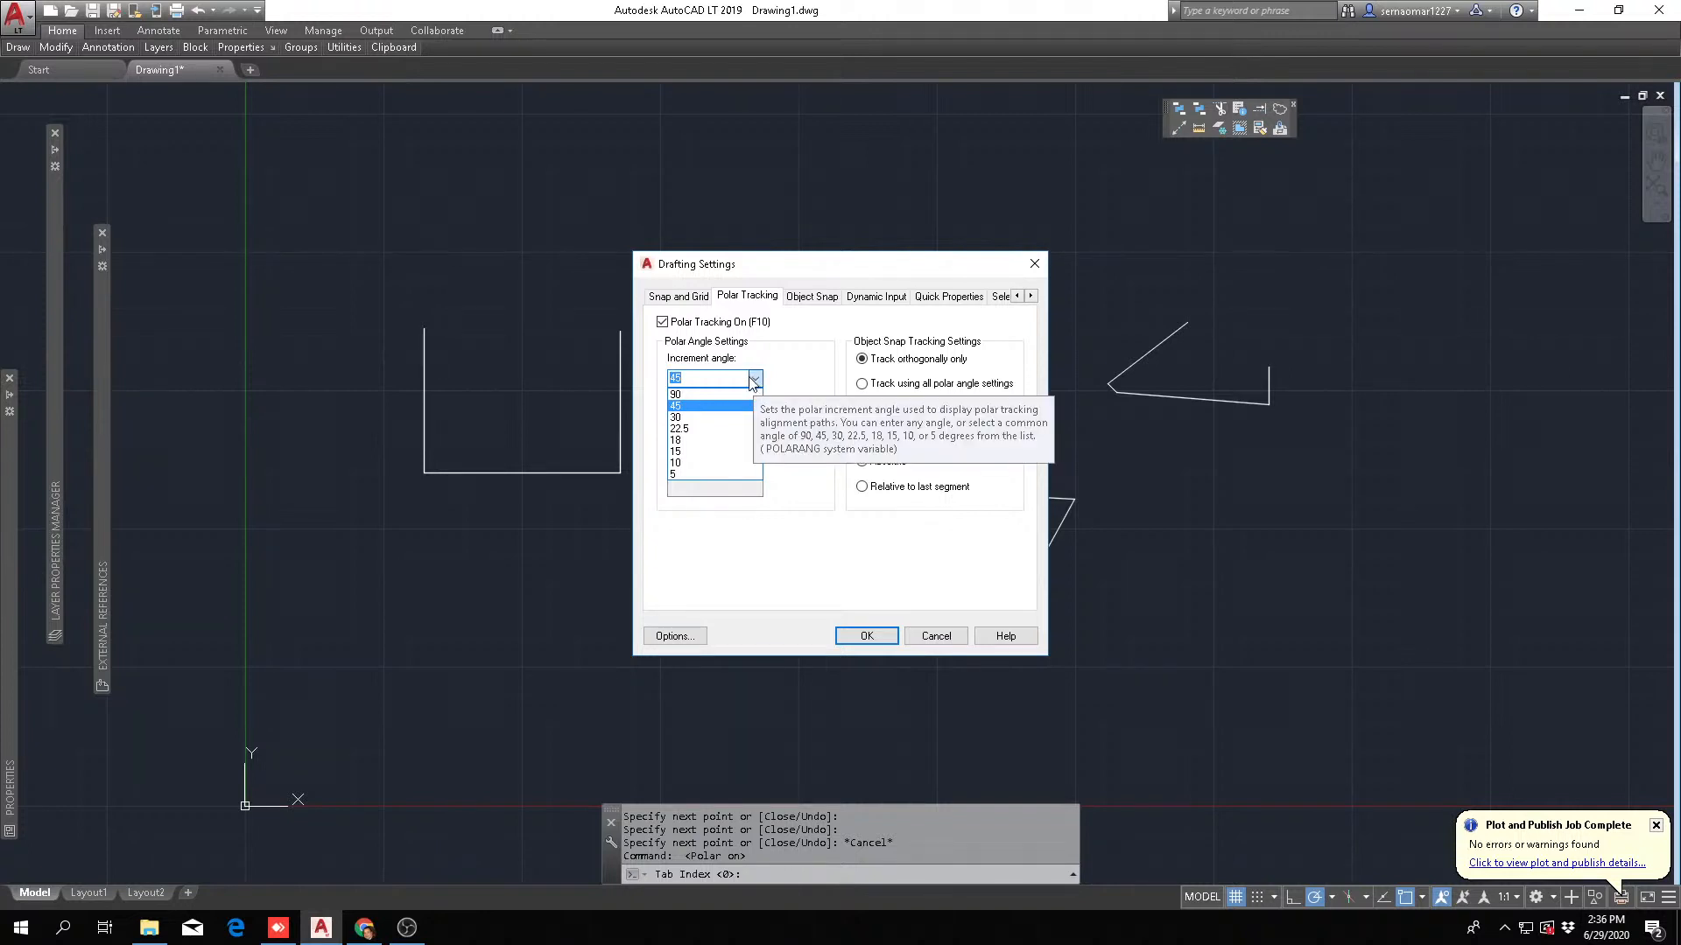
click(685, 408)
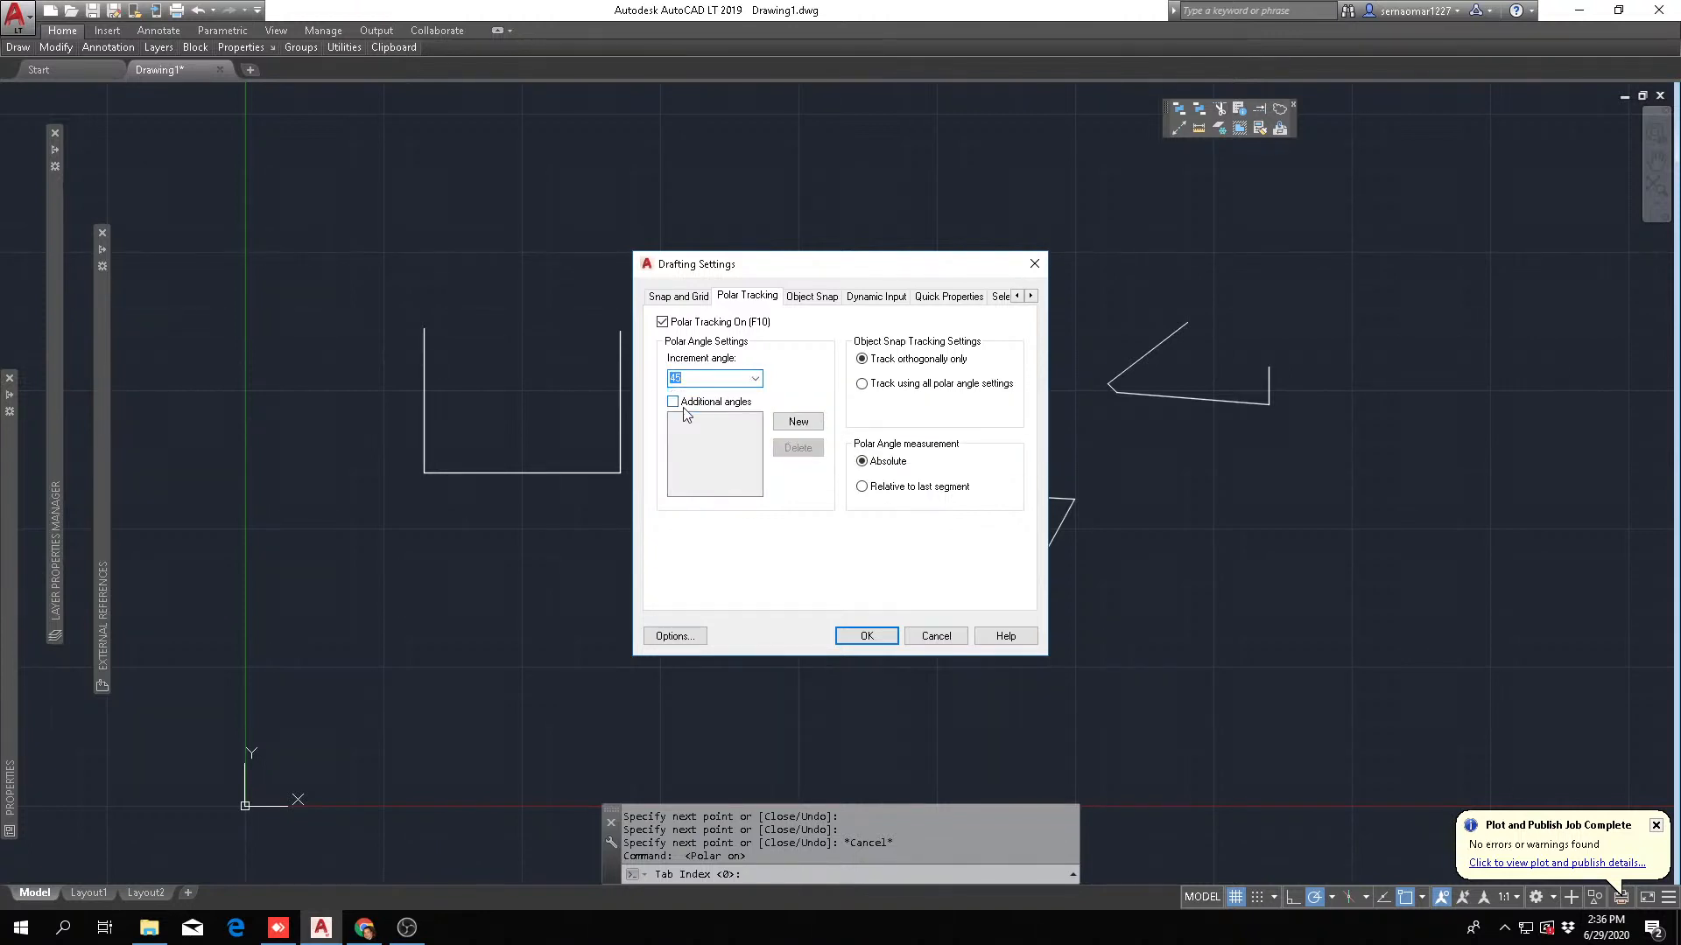
click(755, 378)
click(694, 395)
click(726, 379)
click(688, 401)
click(857, 637)
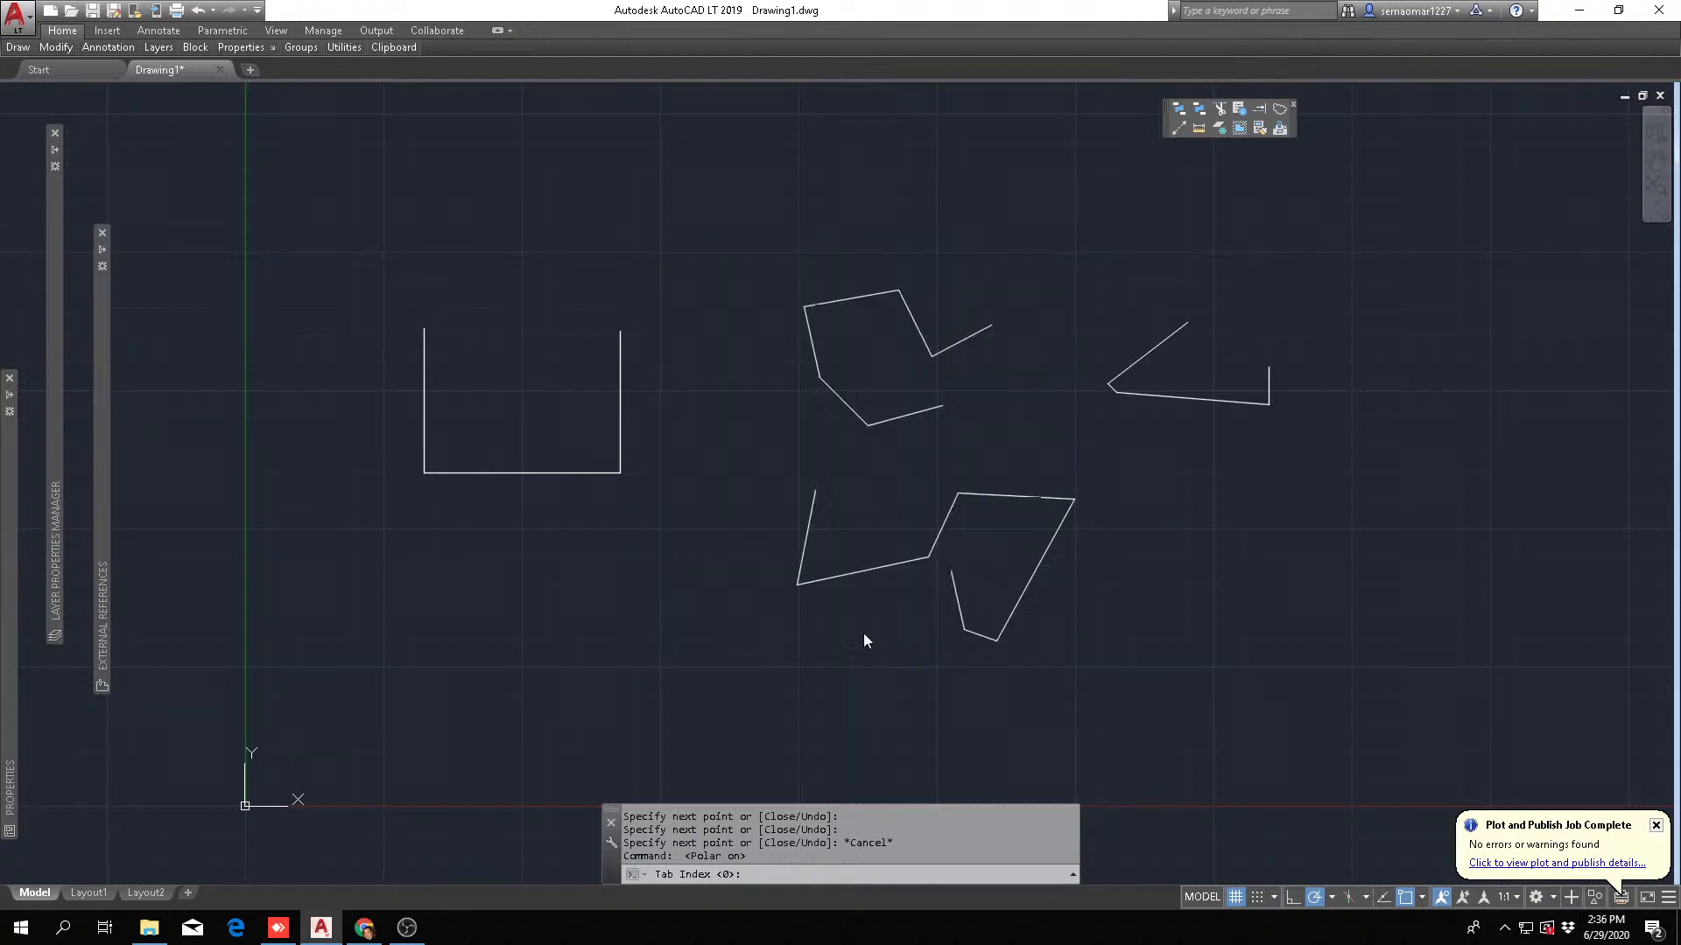
- Review the object snap tracking options in the polar tracking settings, close the dialog and turn polar tracking off
click(1331, 897)
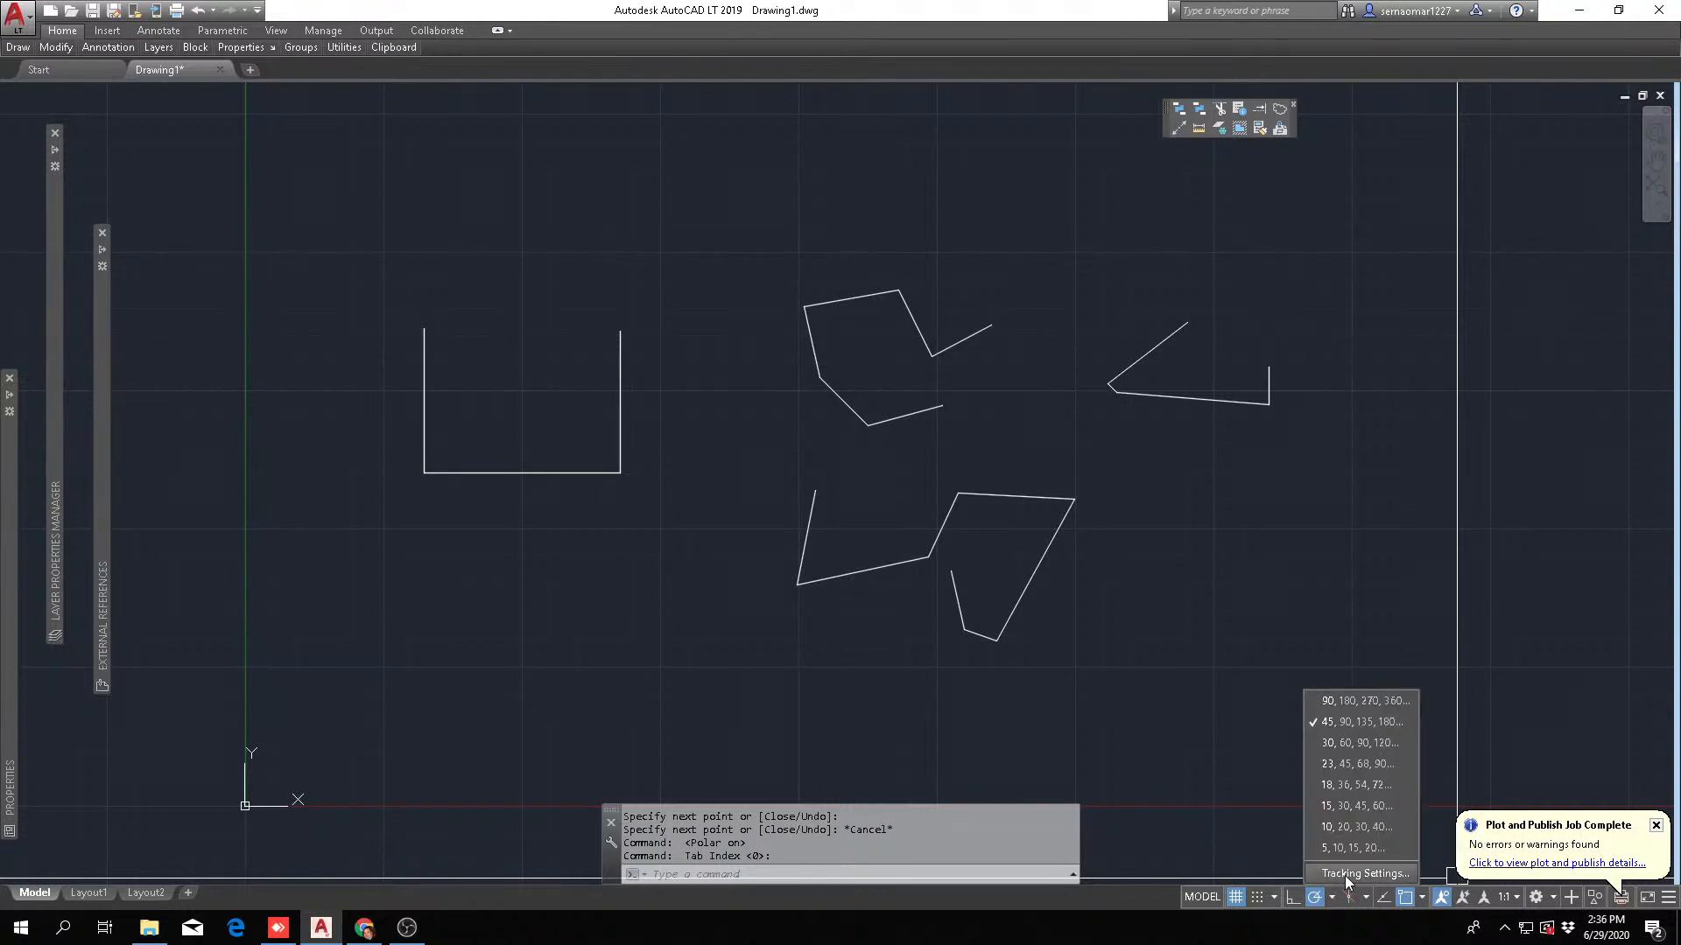
click(1344, 875)
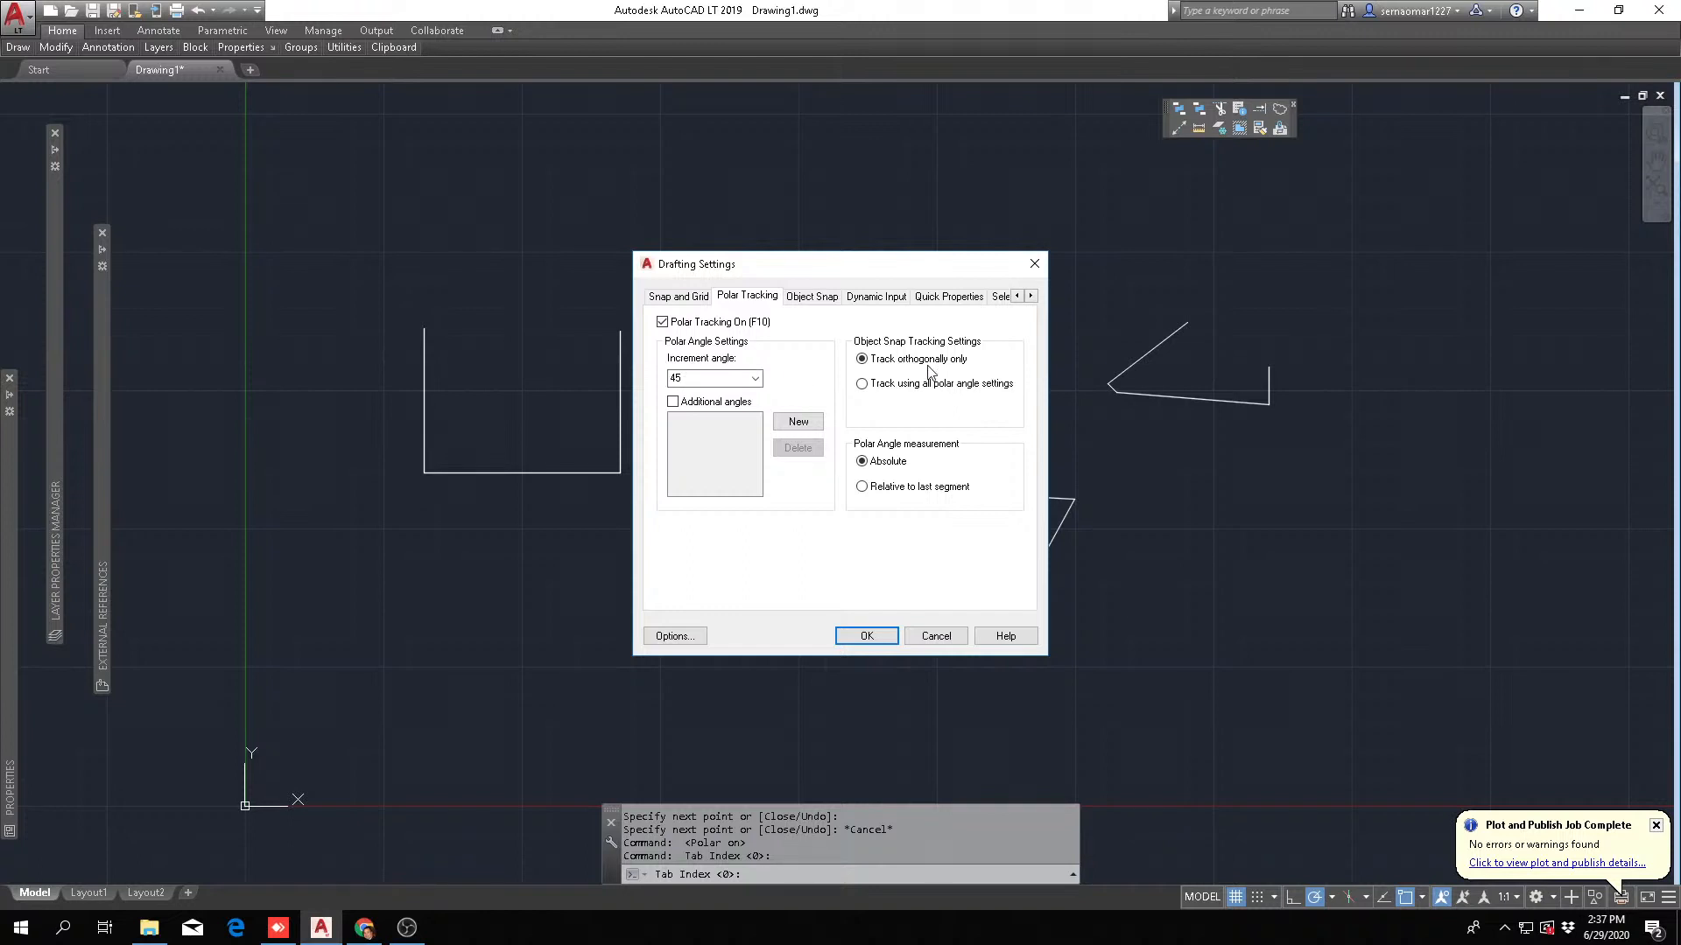
click(1034, 264)
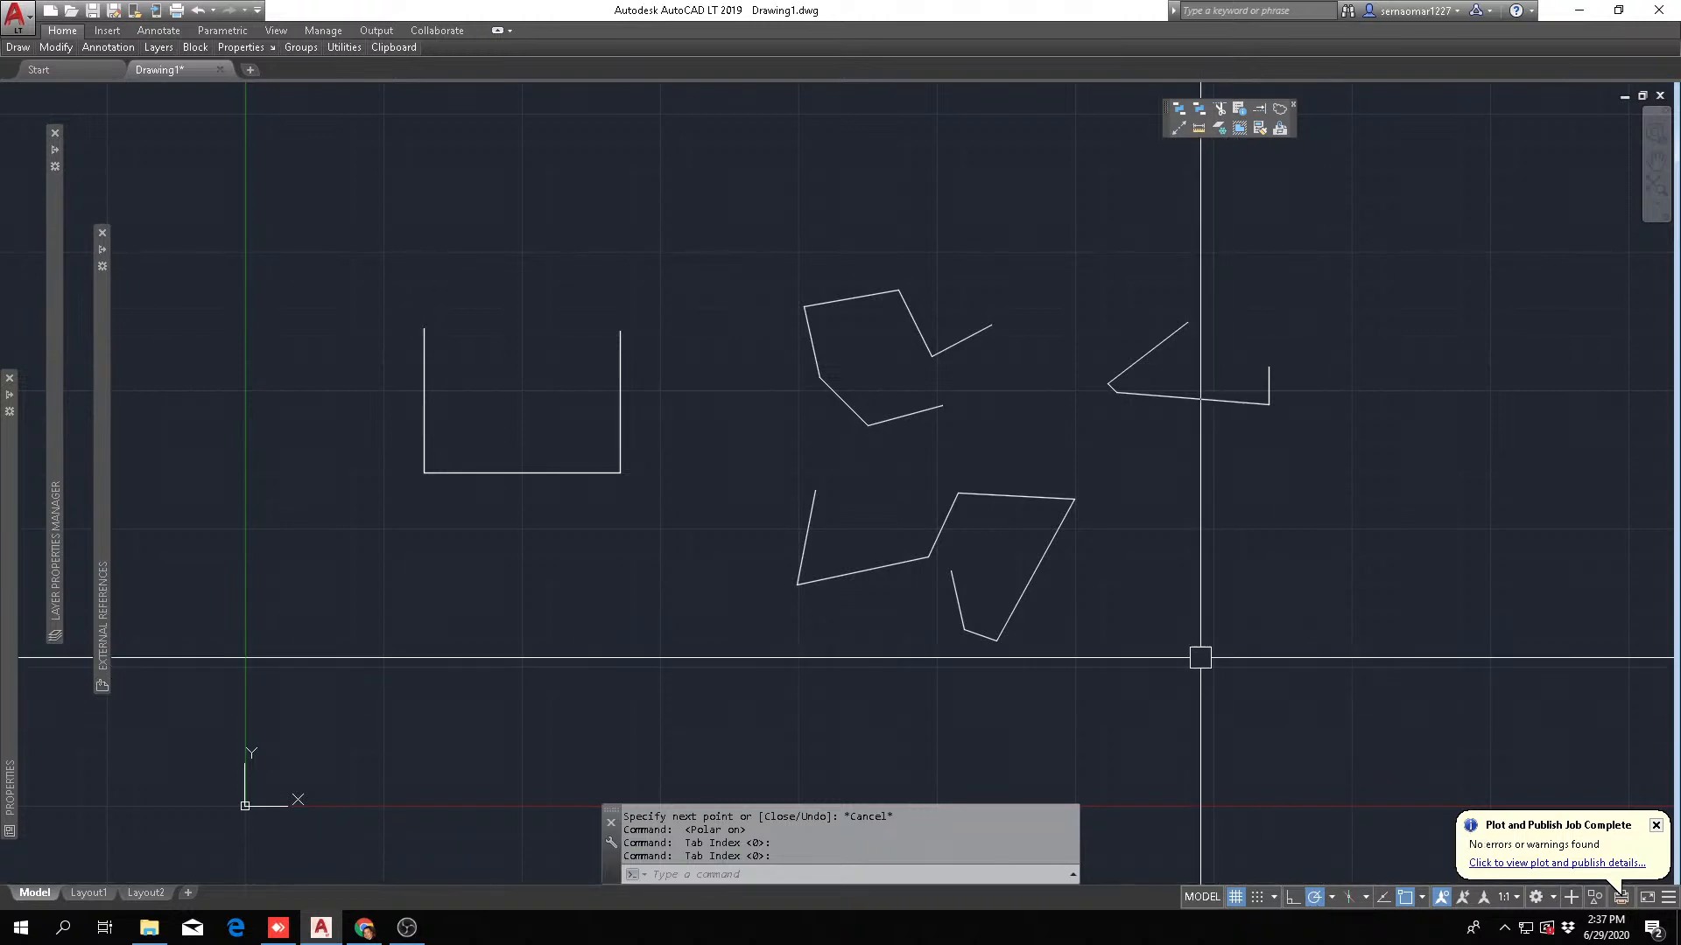
key(F10)
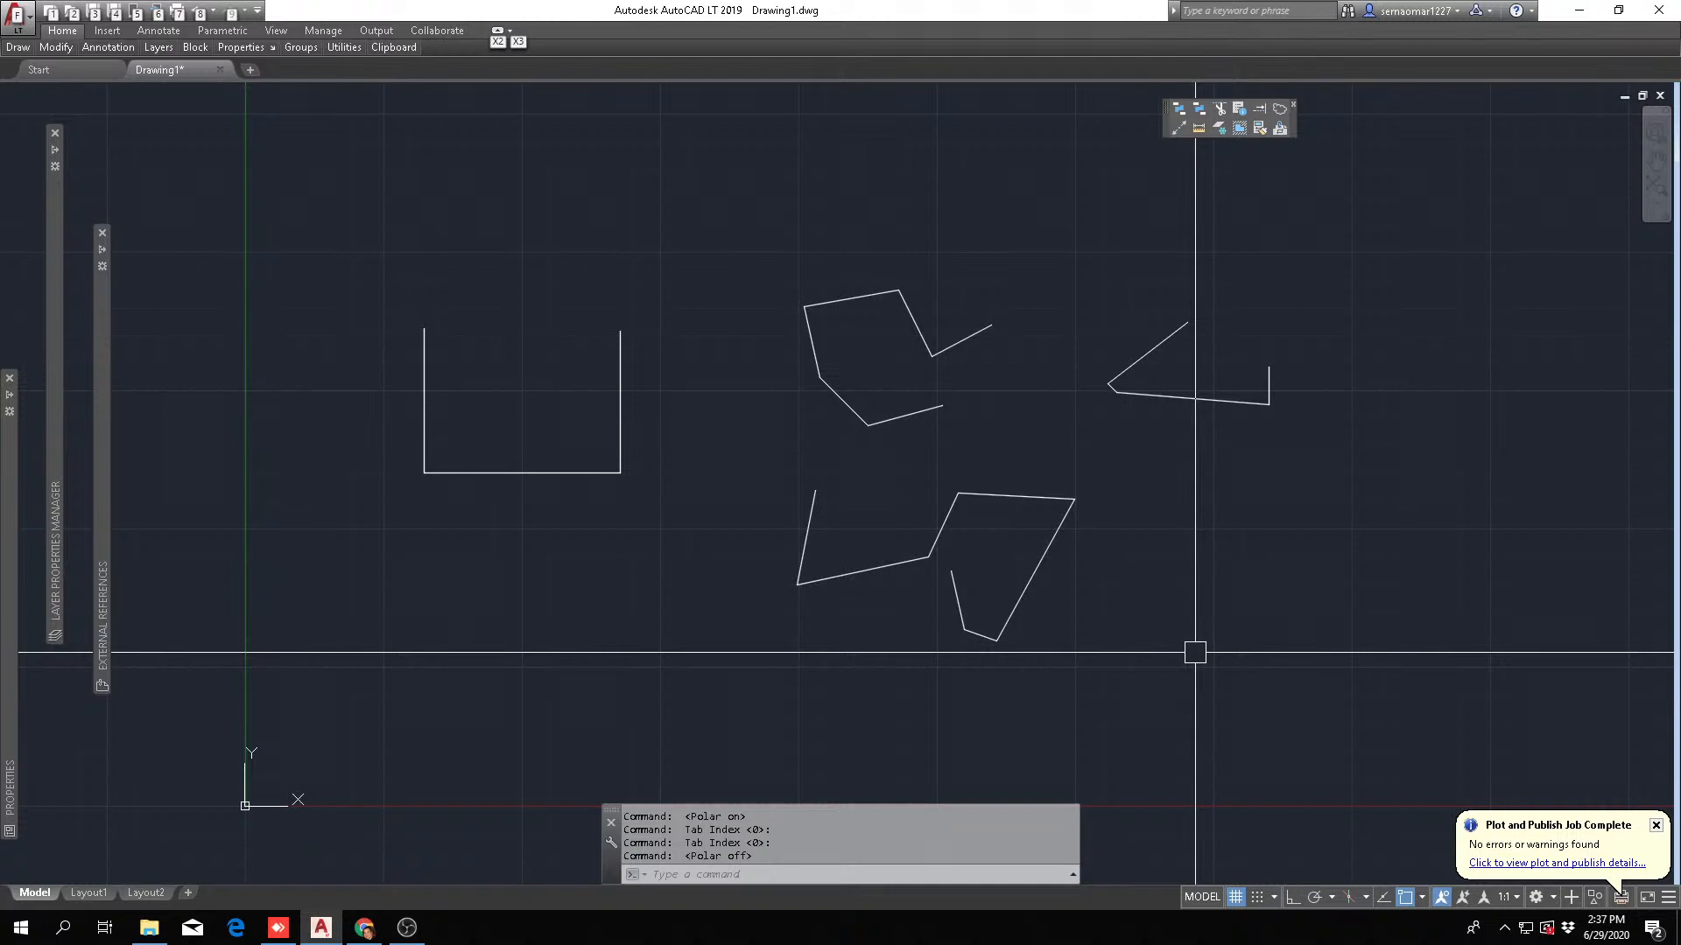
- Turn polar tracking back on
key(F10)
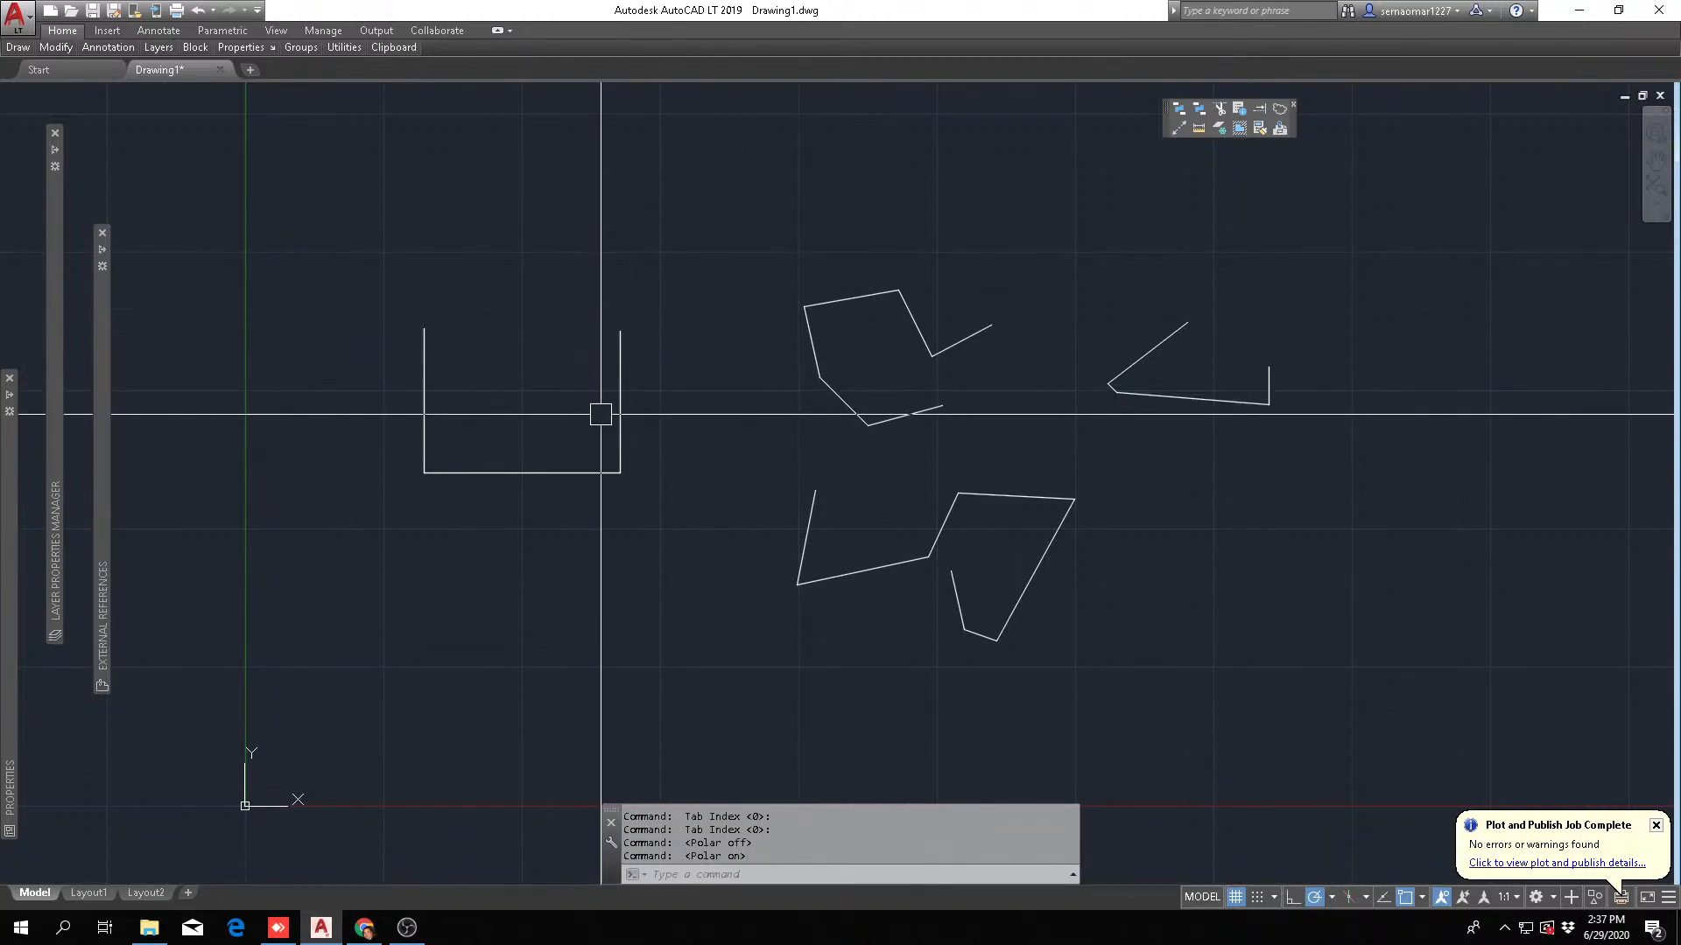
text(l)
key(Return)
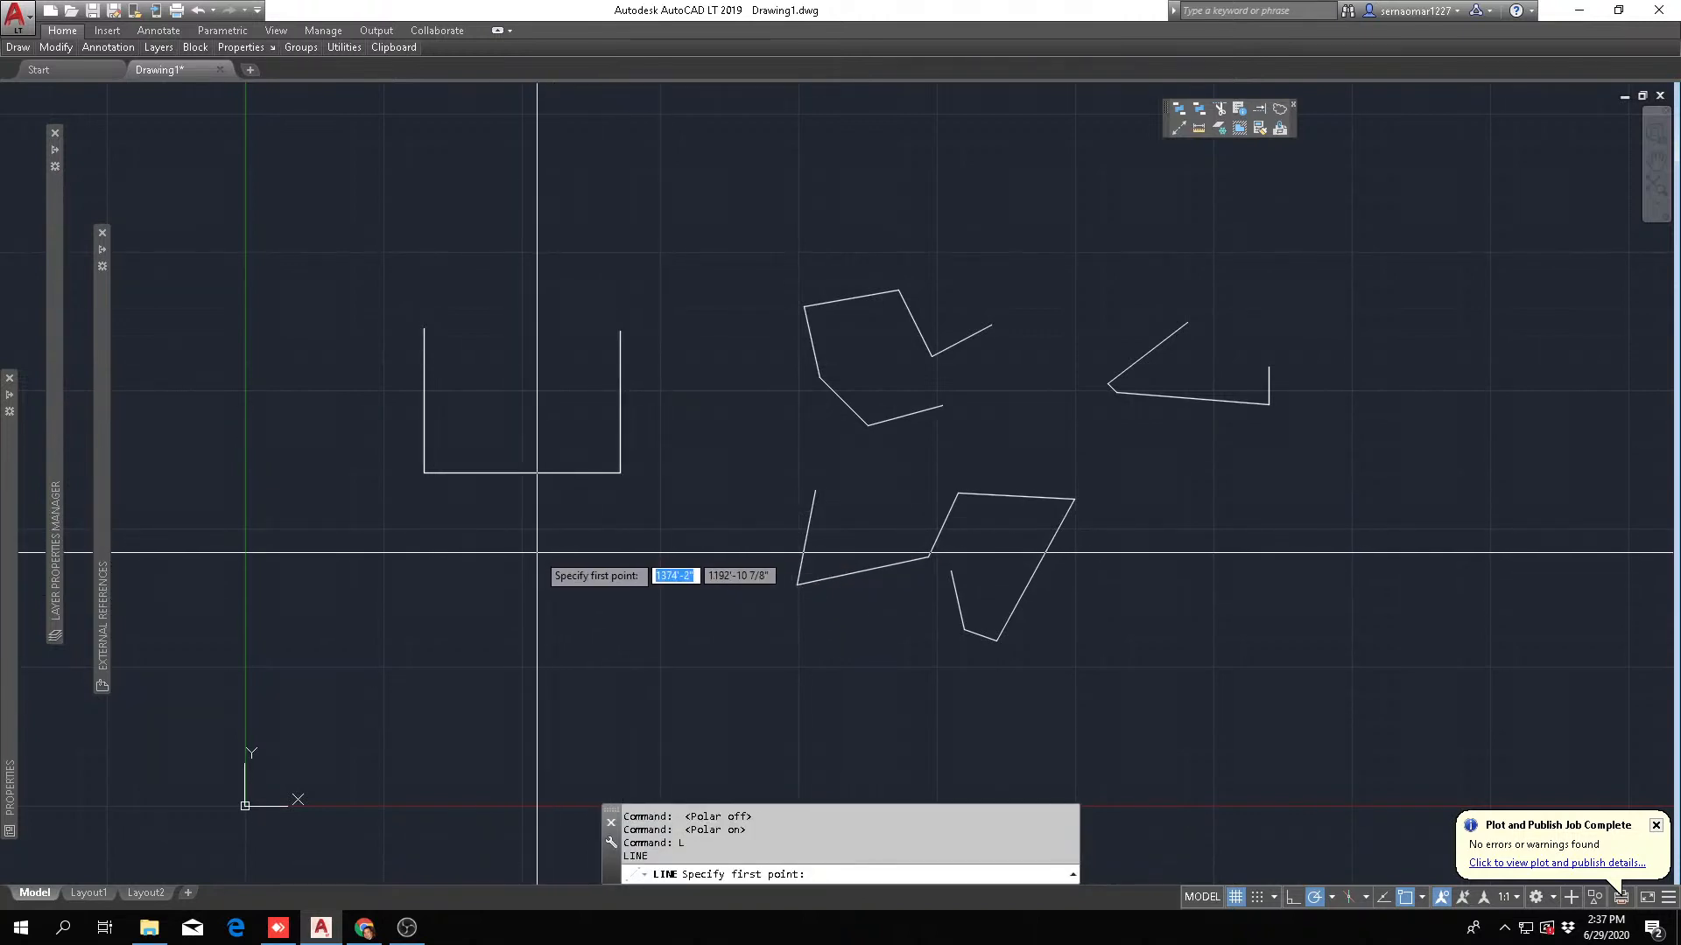
key(Escape)
text(l)
key(Return)
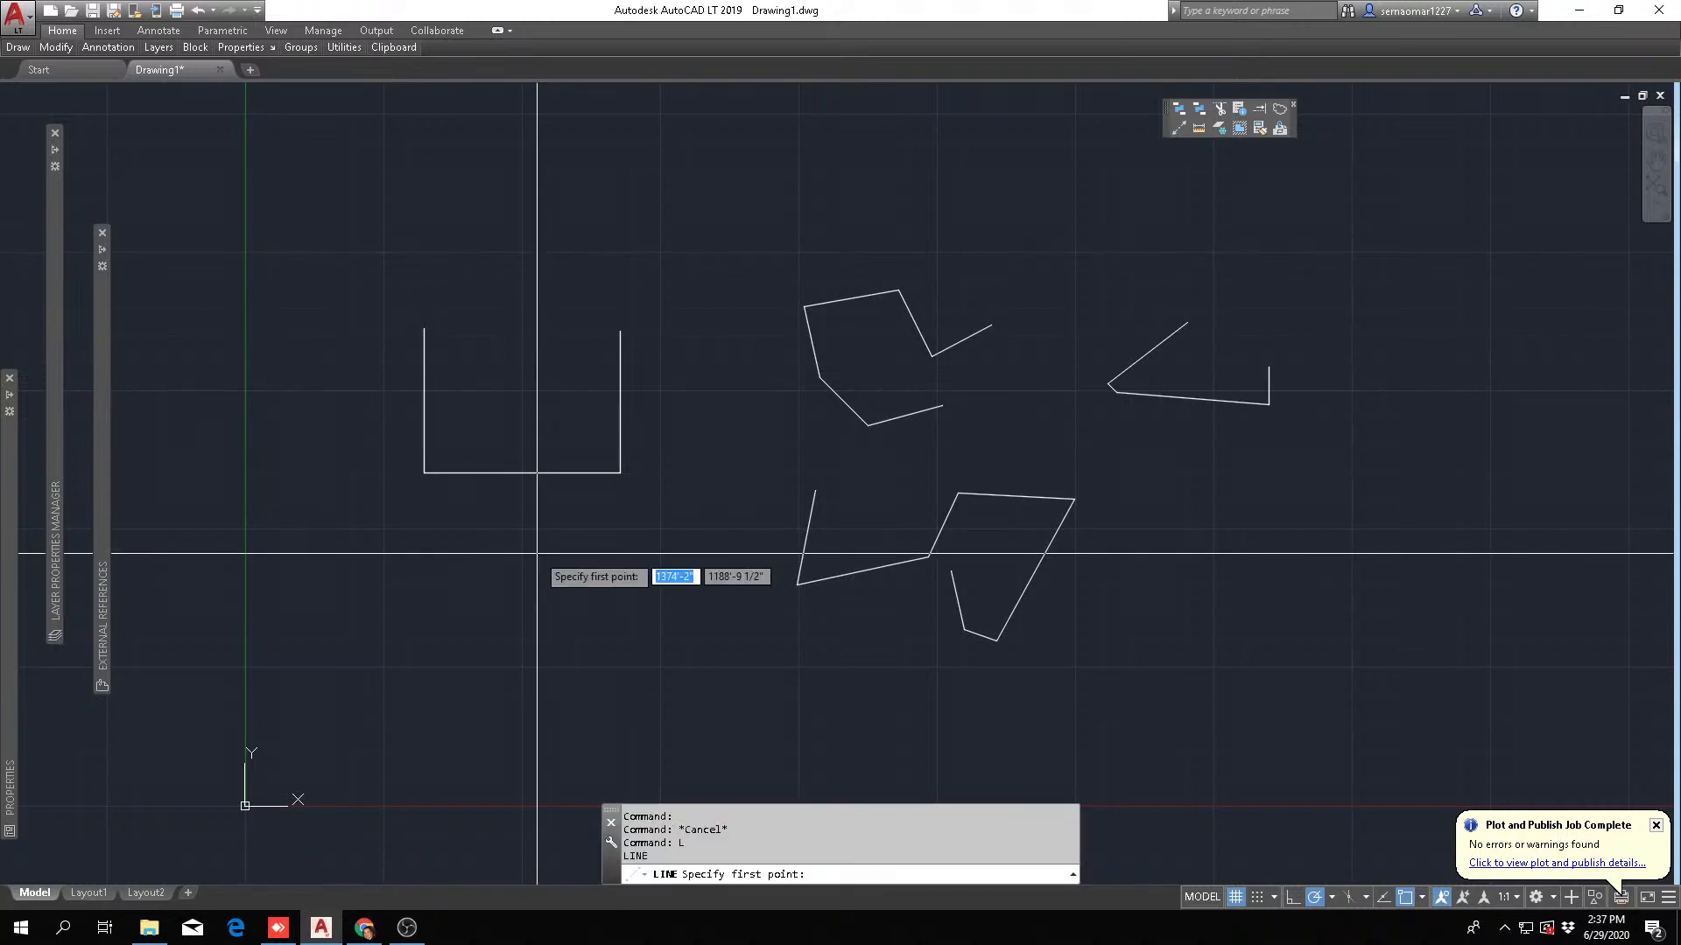
key(Escape)
key(Escape)
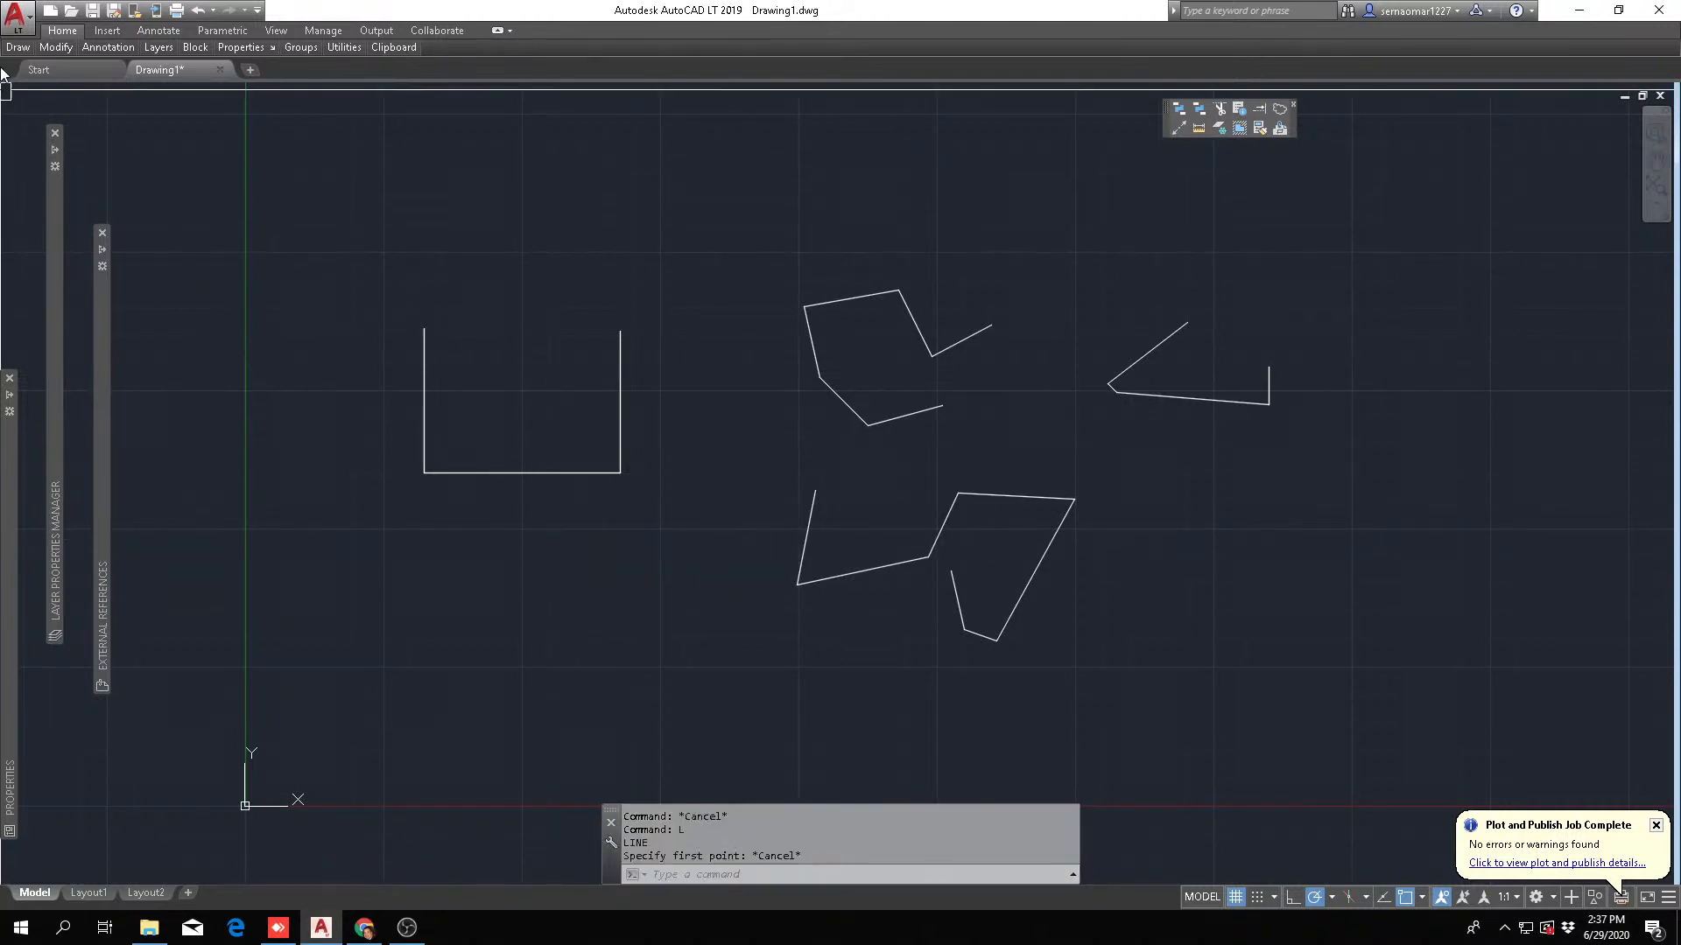
- Draw three sides of a square about 823' wide below the U shape with polar tracking on, ending in a short slanted segment
mouse_move(21, 56)
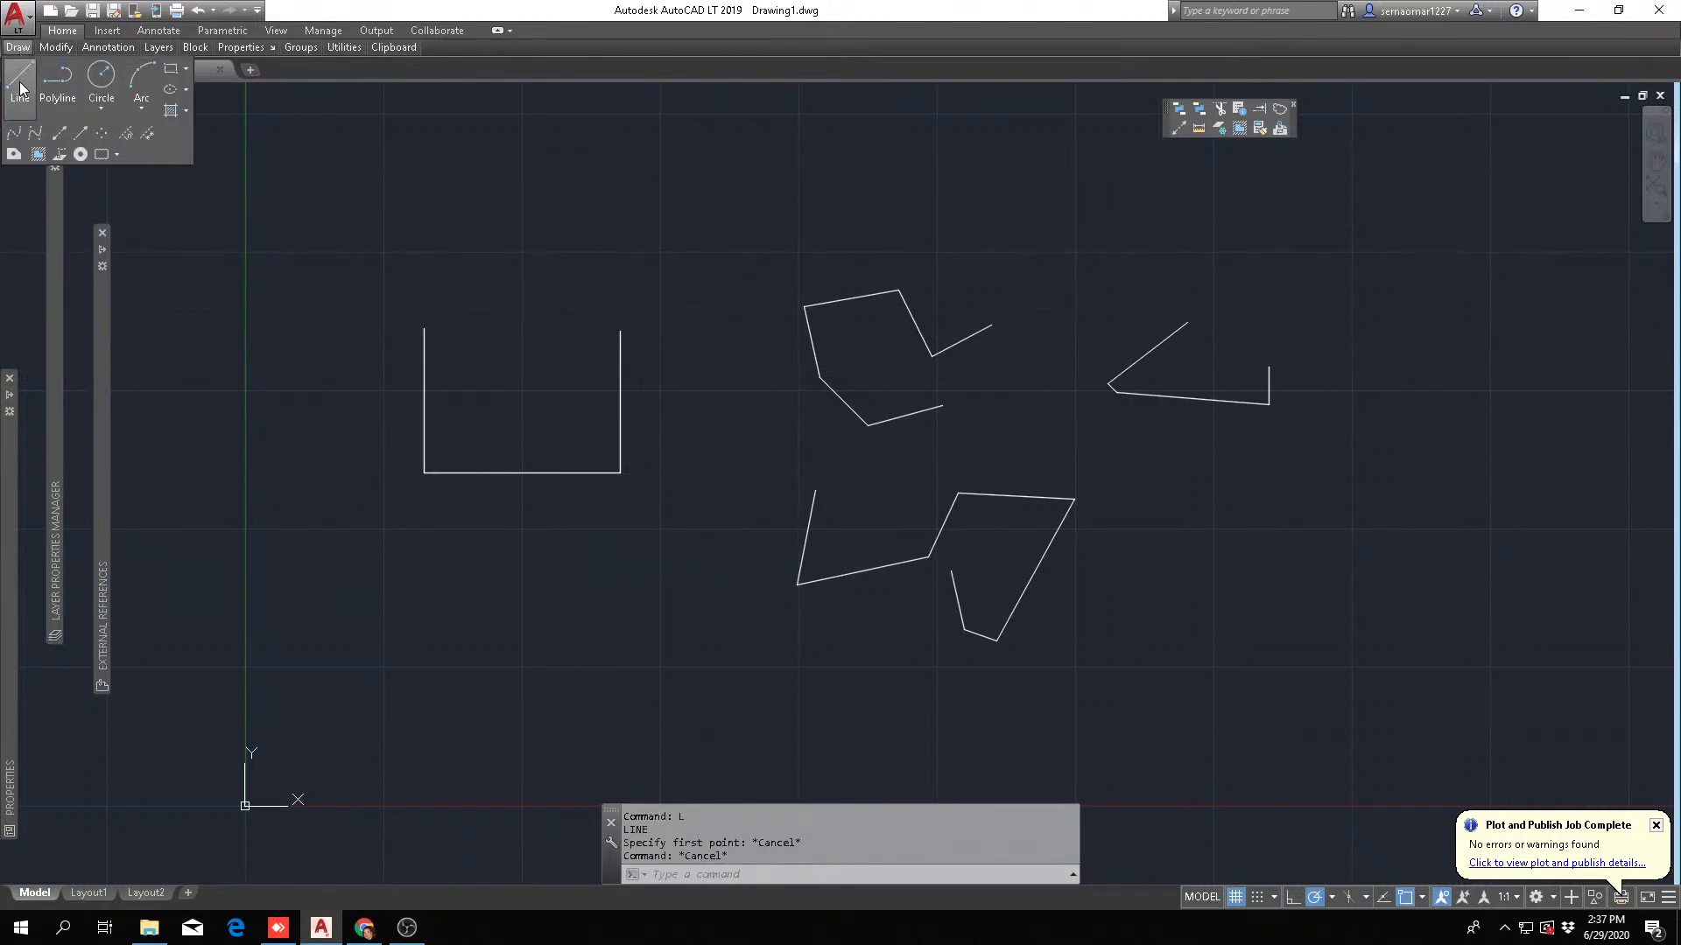
click(21, 83)
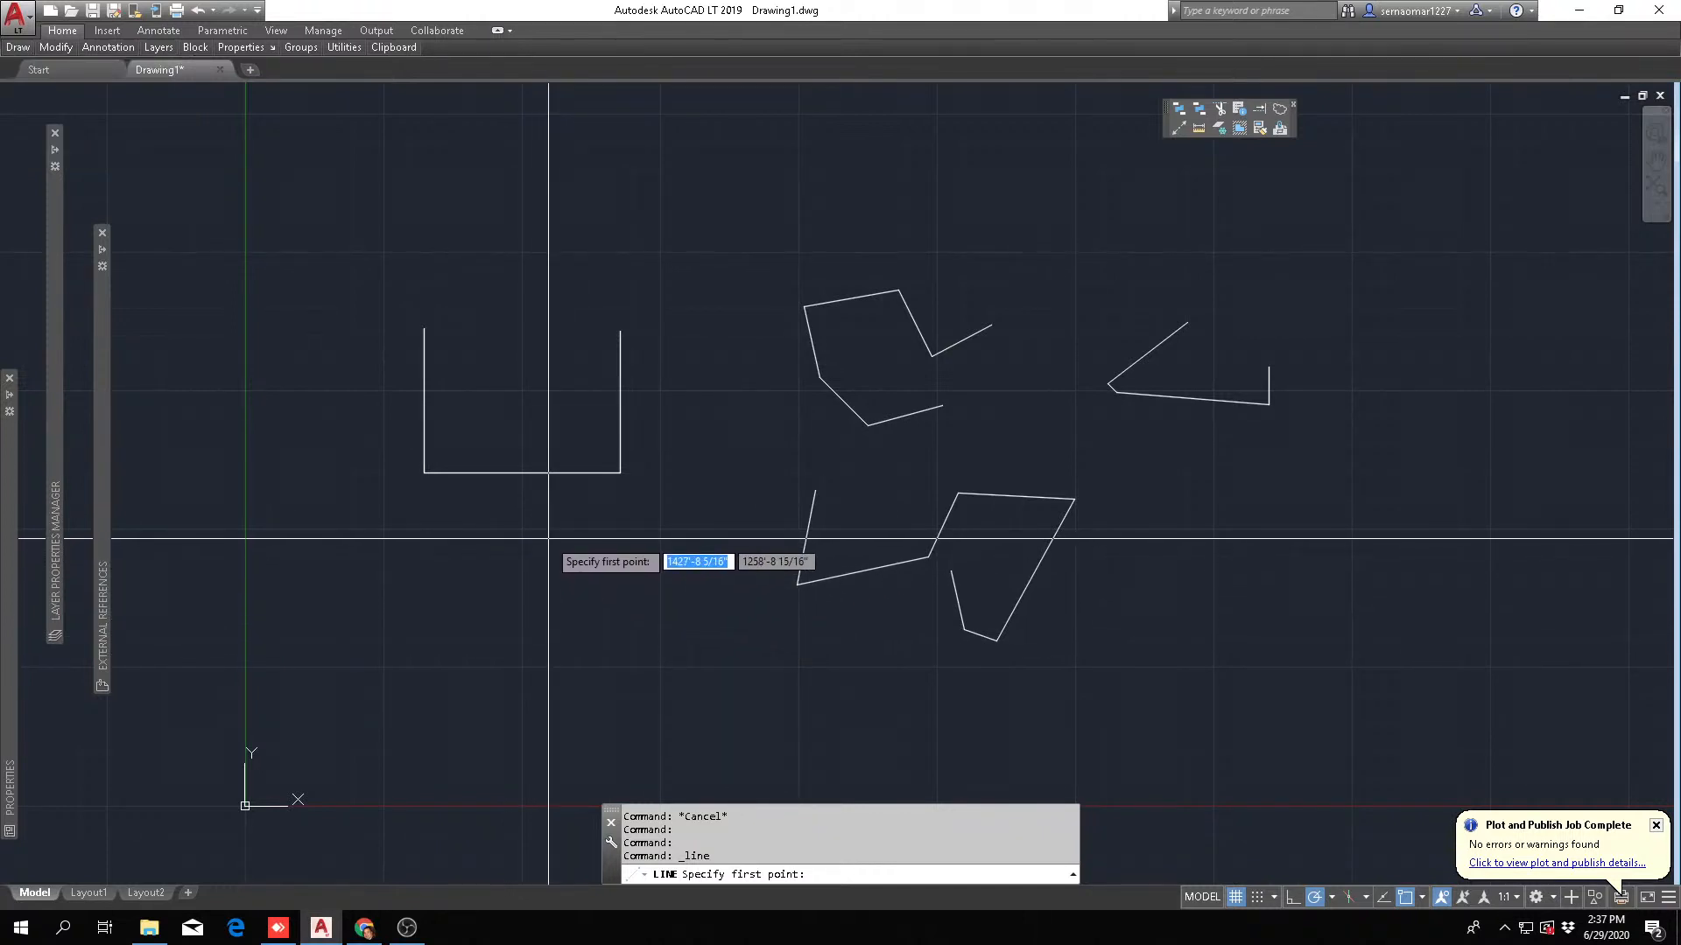
click(550, 543)
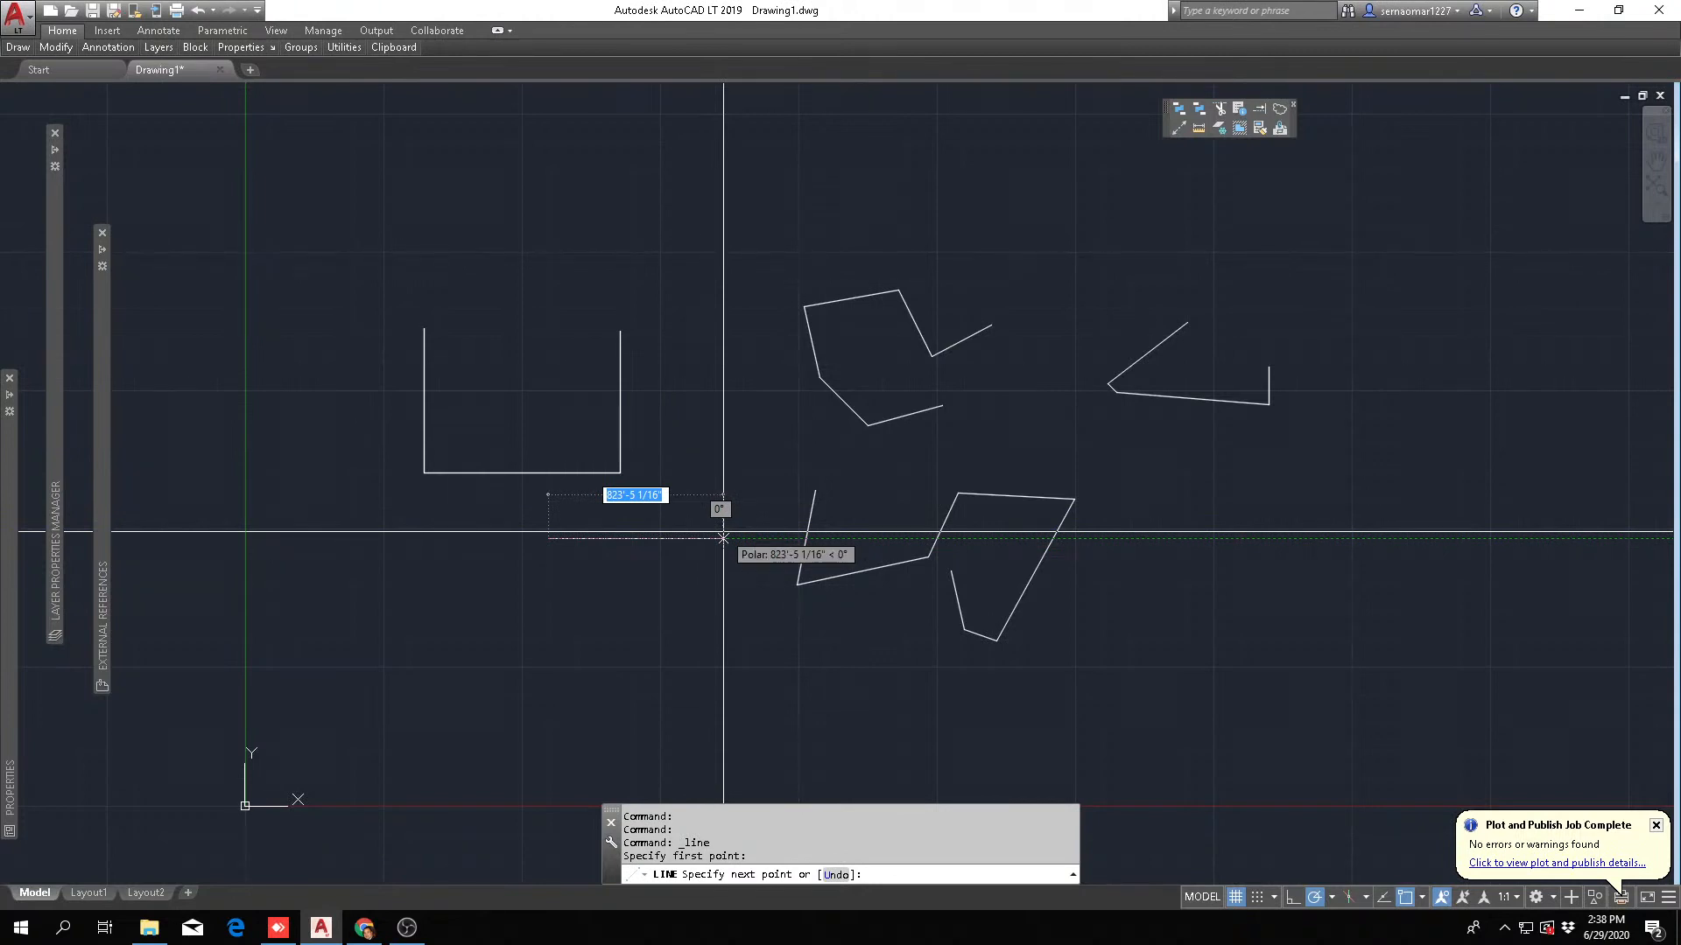
click(723, 538)
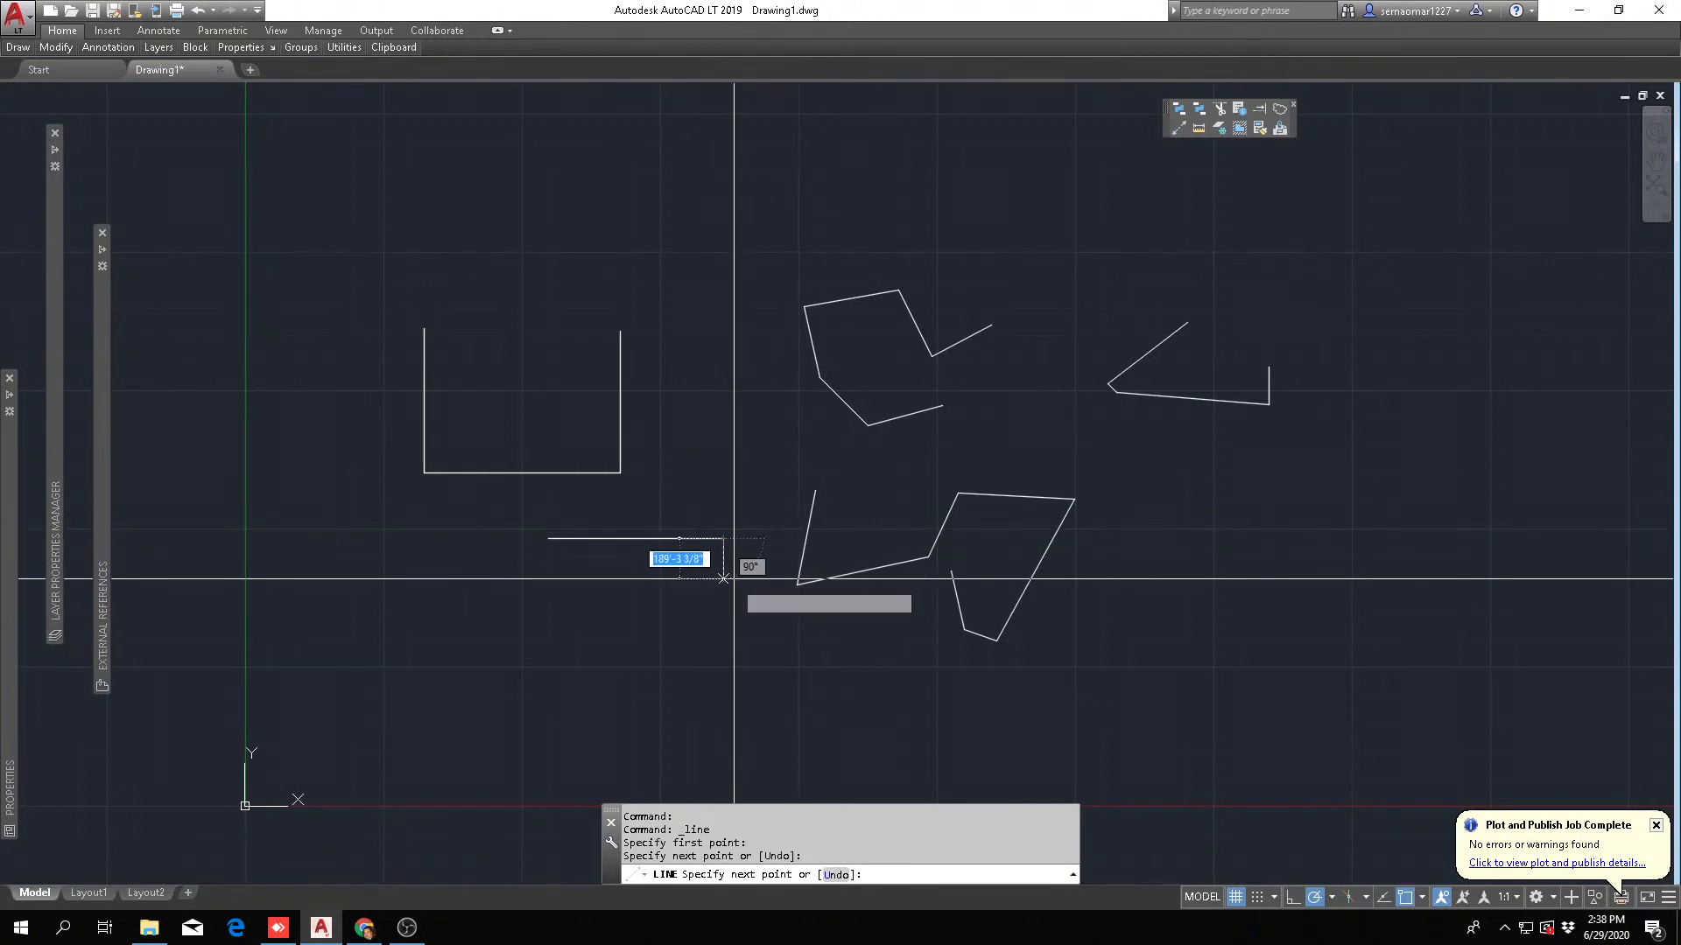
click(723, 725)
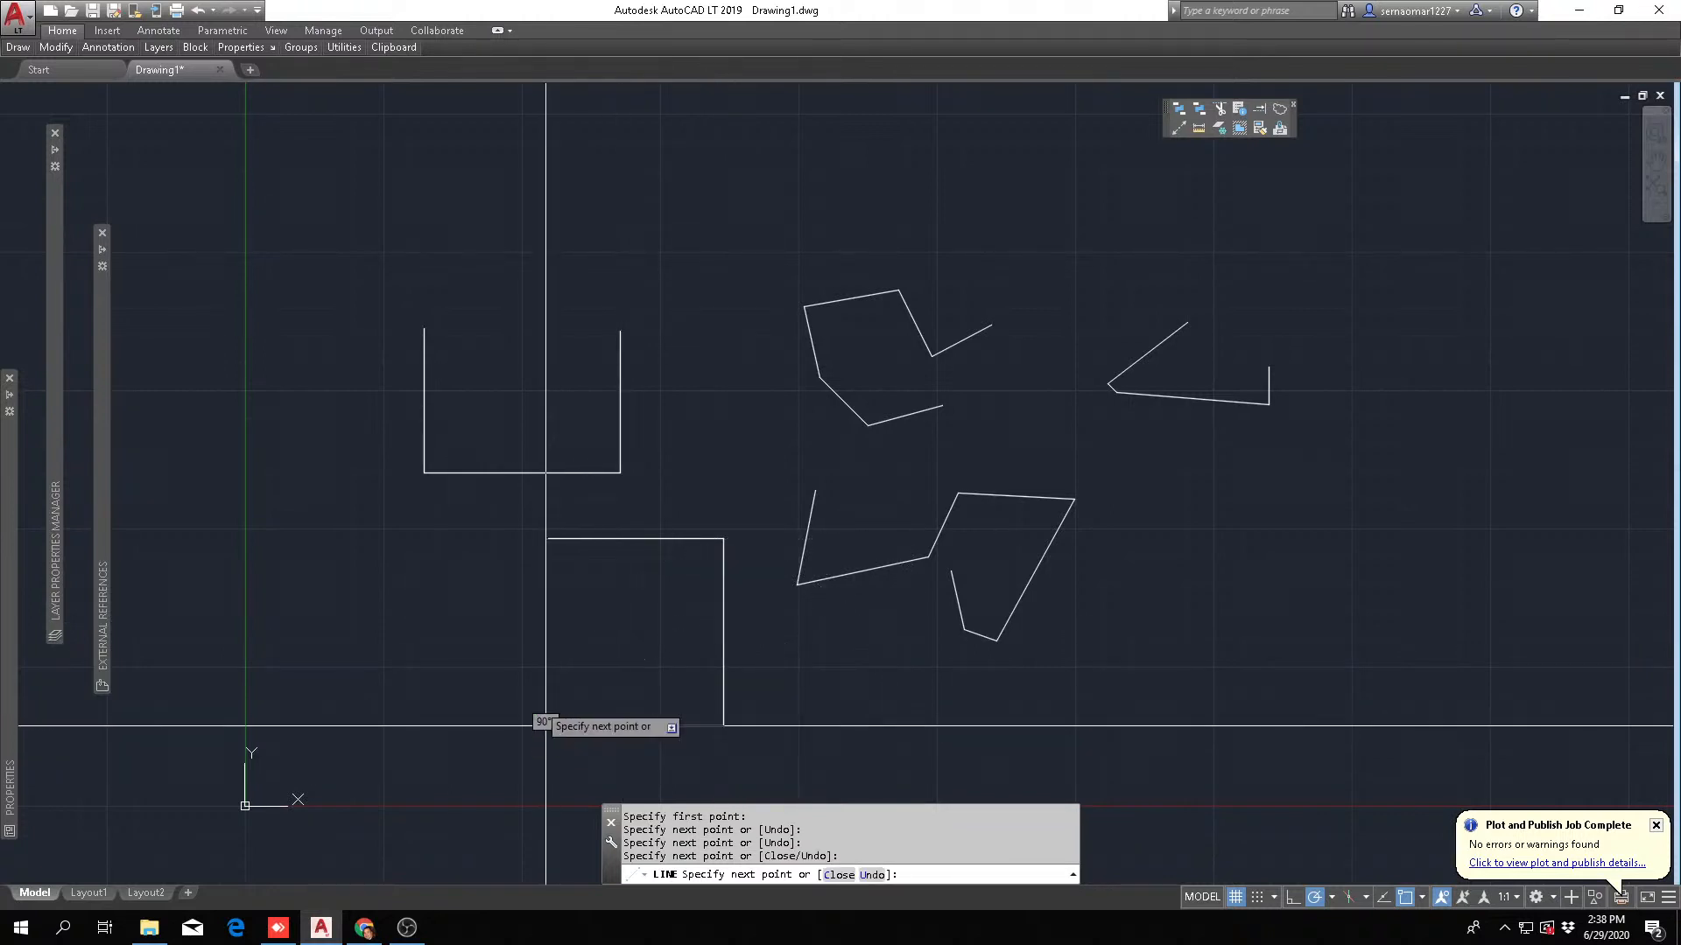
click(546, 725)
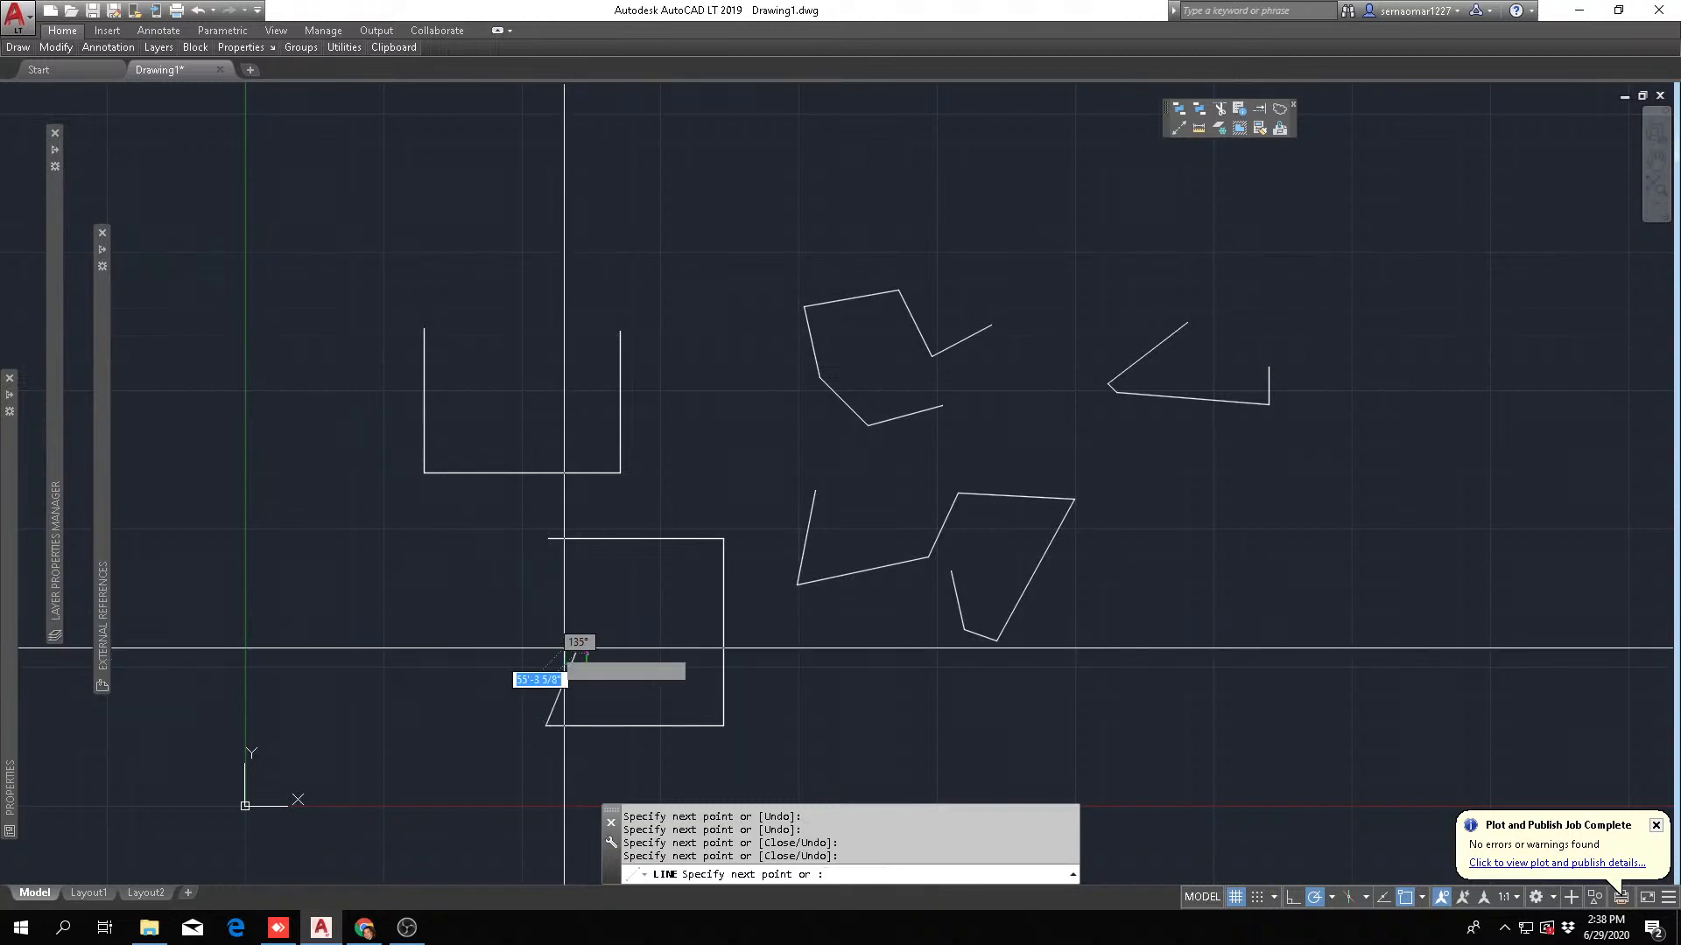
click(565, 648)
key(Escape)
key(Escape)
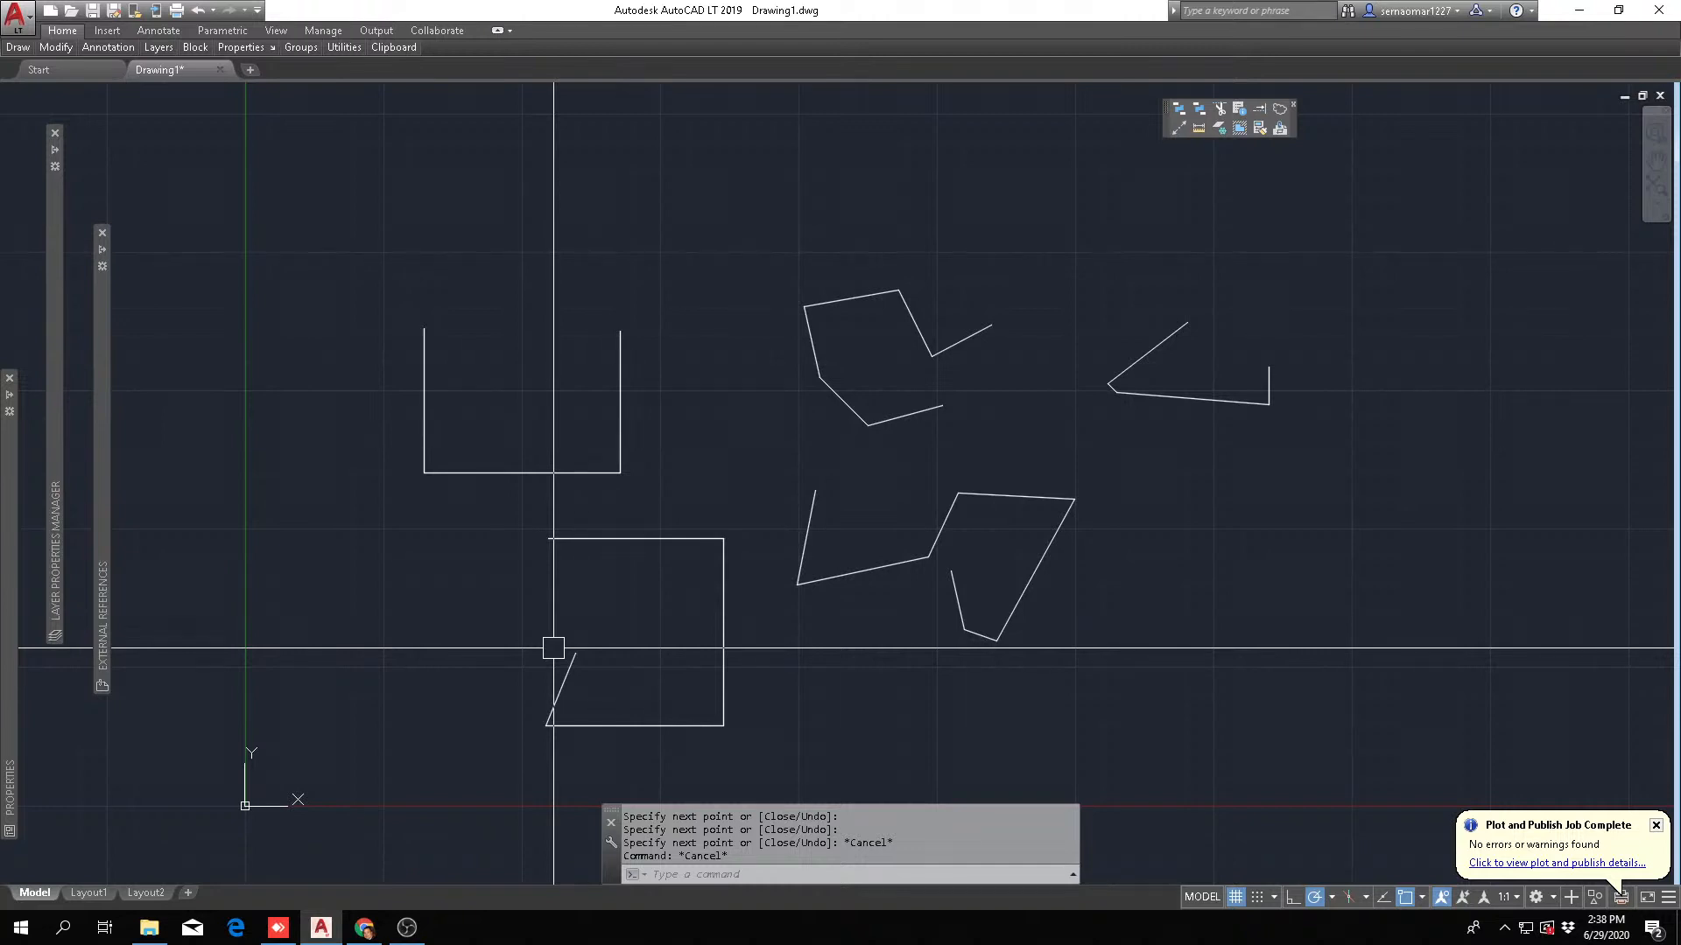
- Turn polar tracking off and draw seven connected freehand line segments between the Y axis and the open square
key(F10)
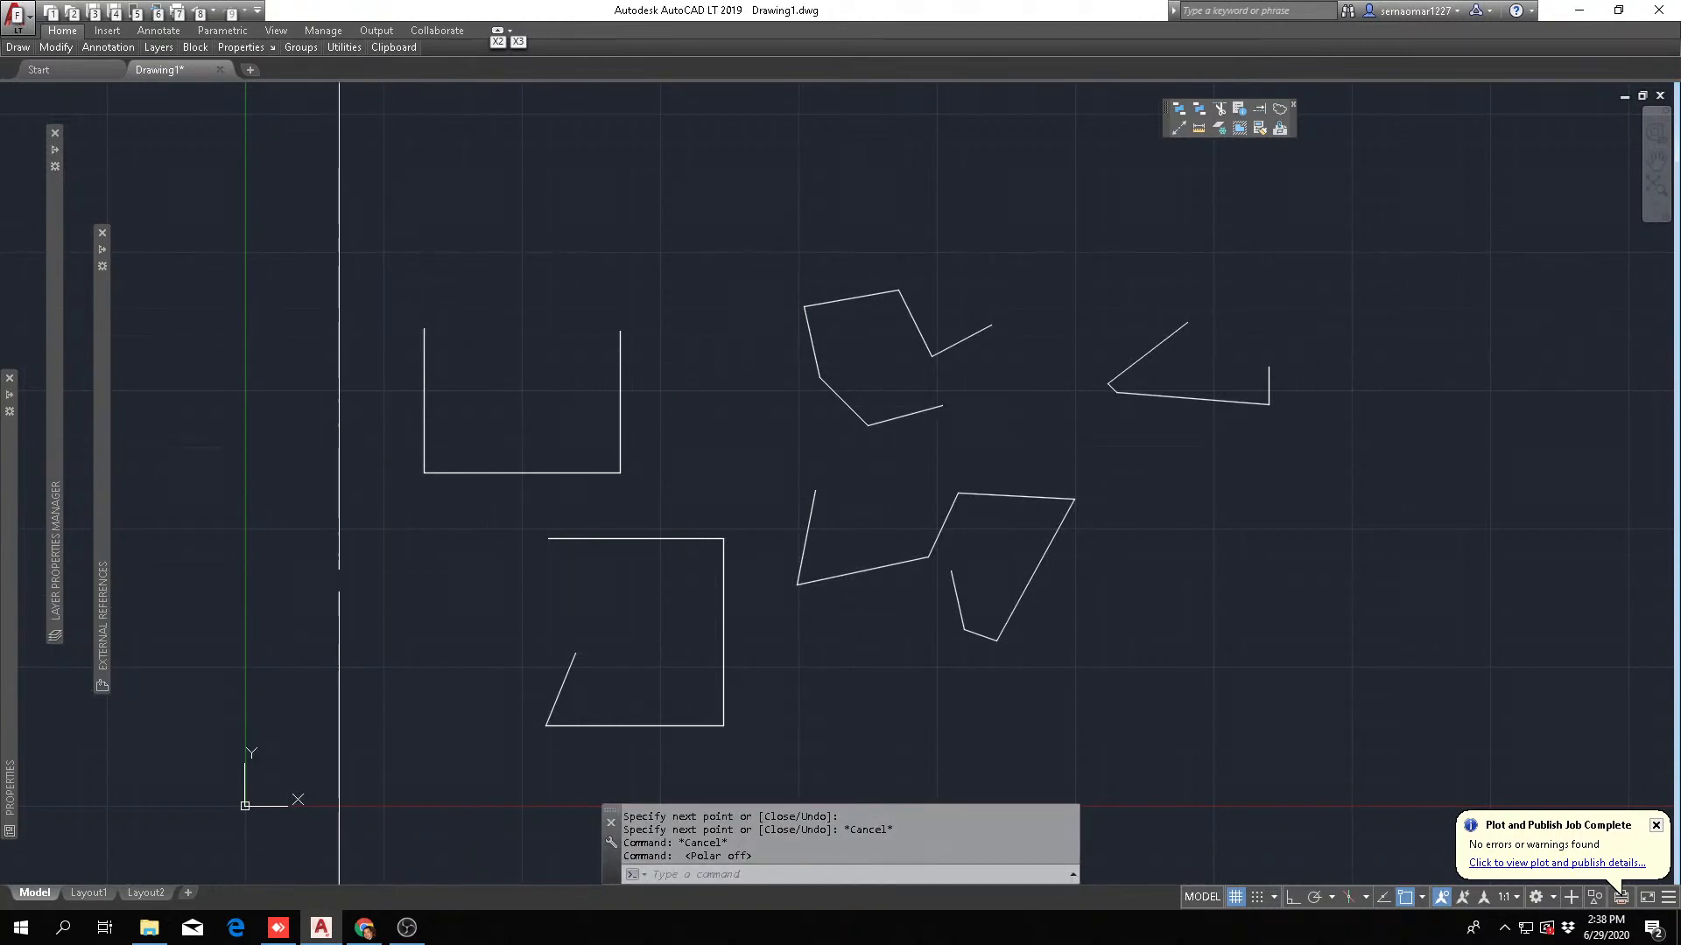
text(L)
key(Return)
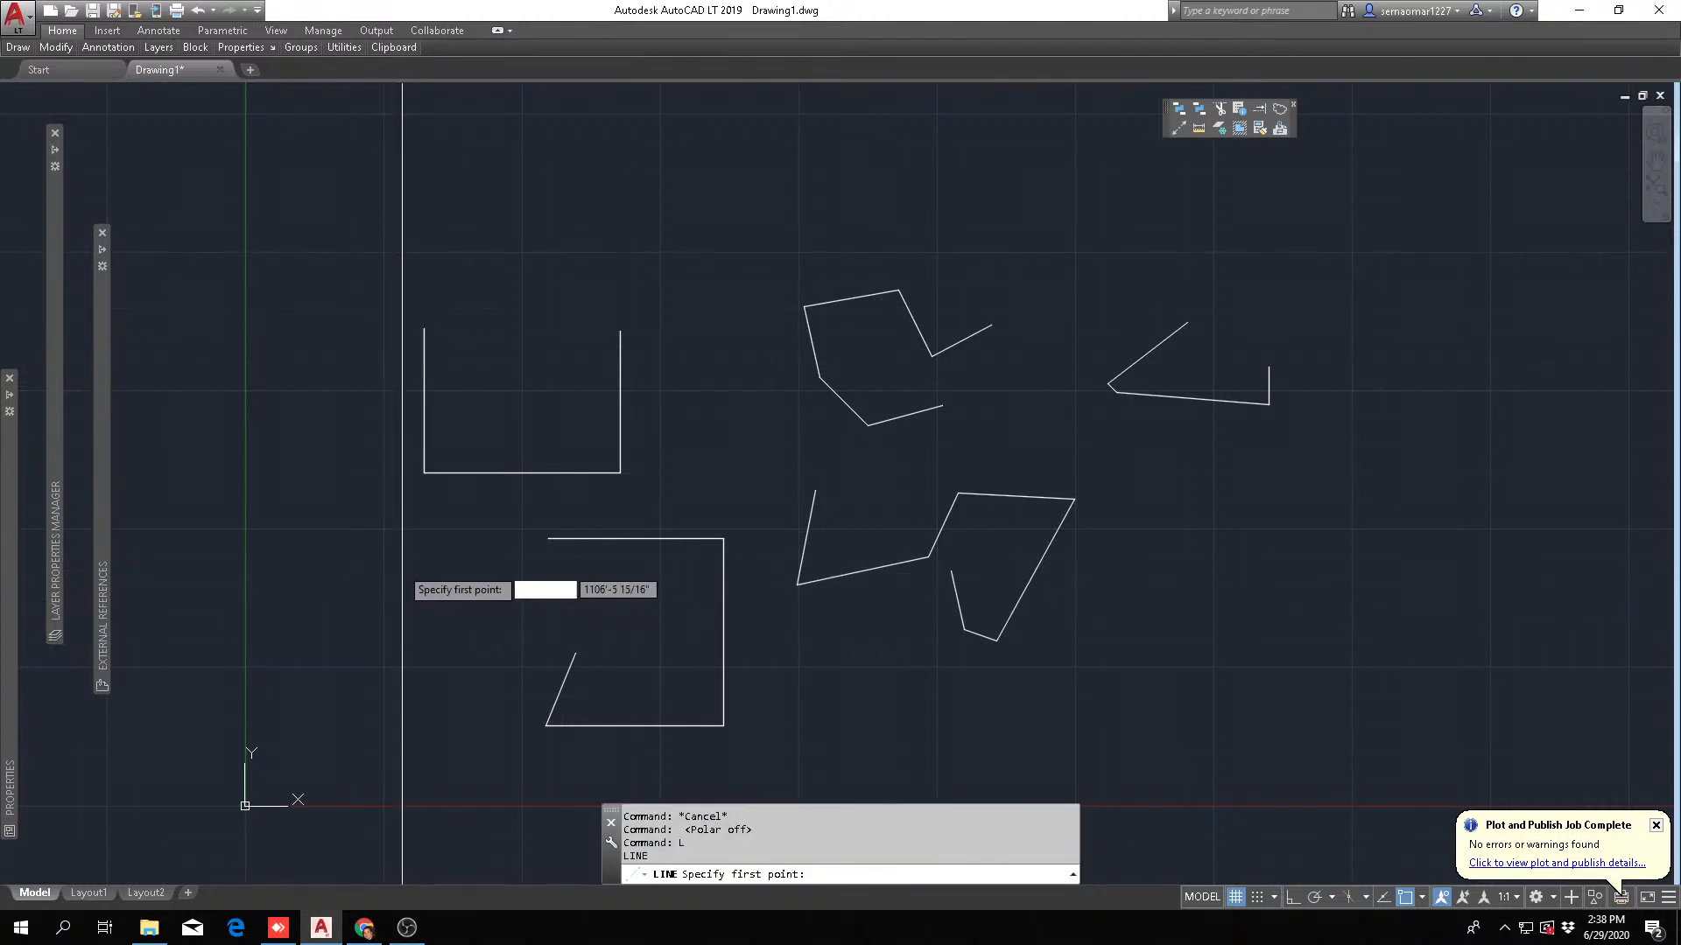
click(388, 560)
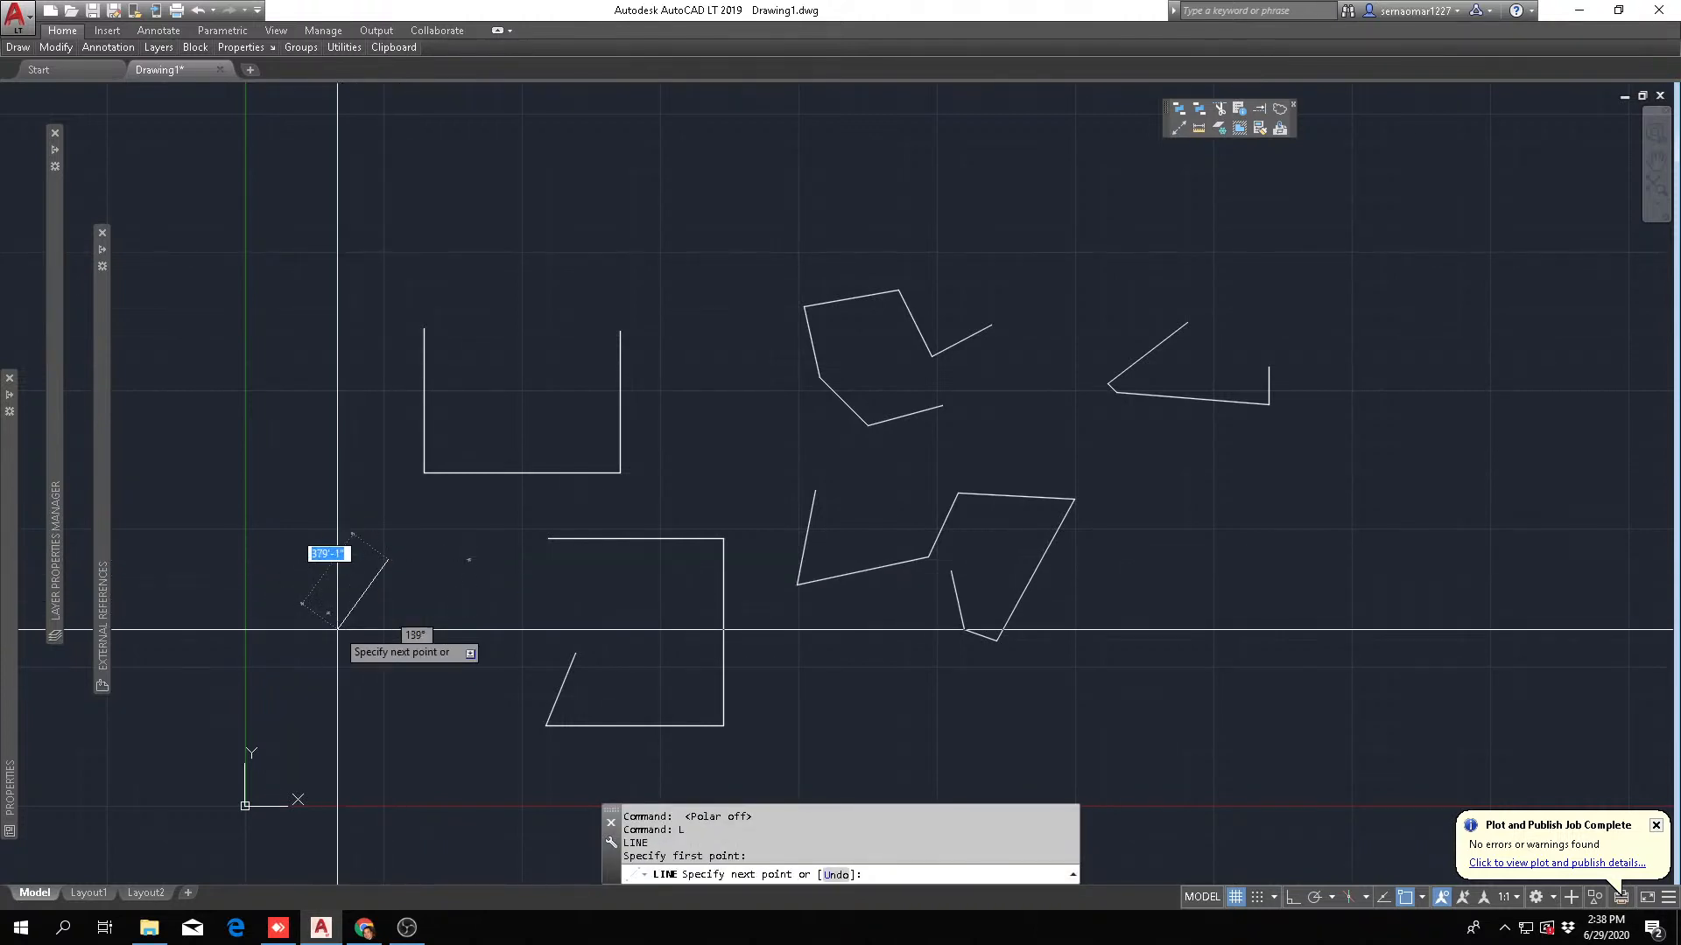
click(395, 636)
click(294, 637)
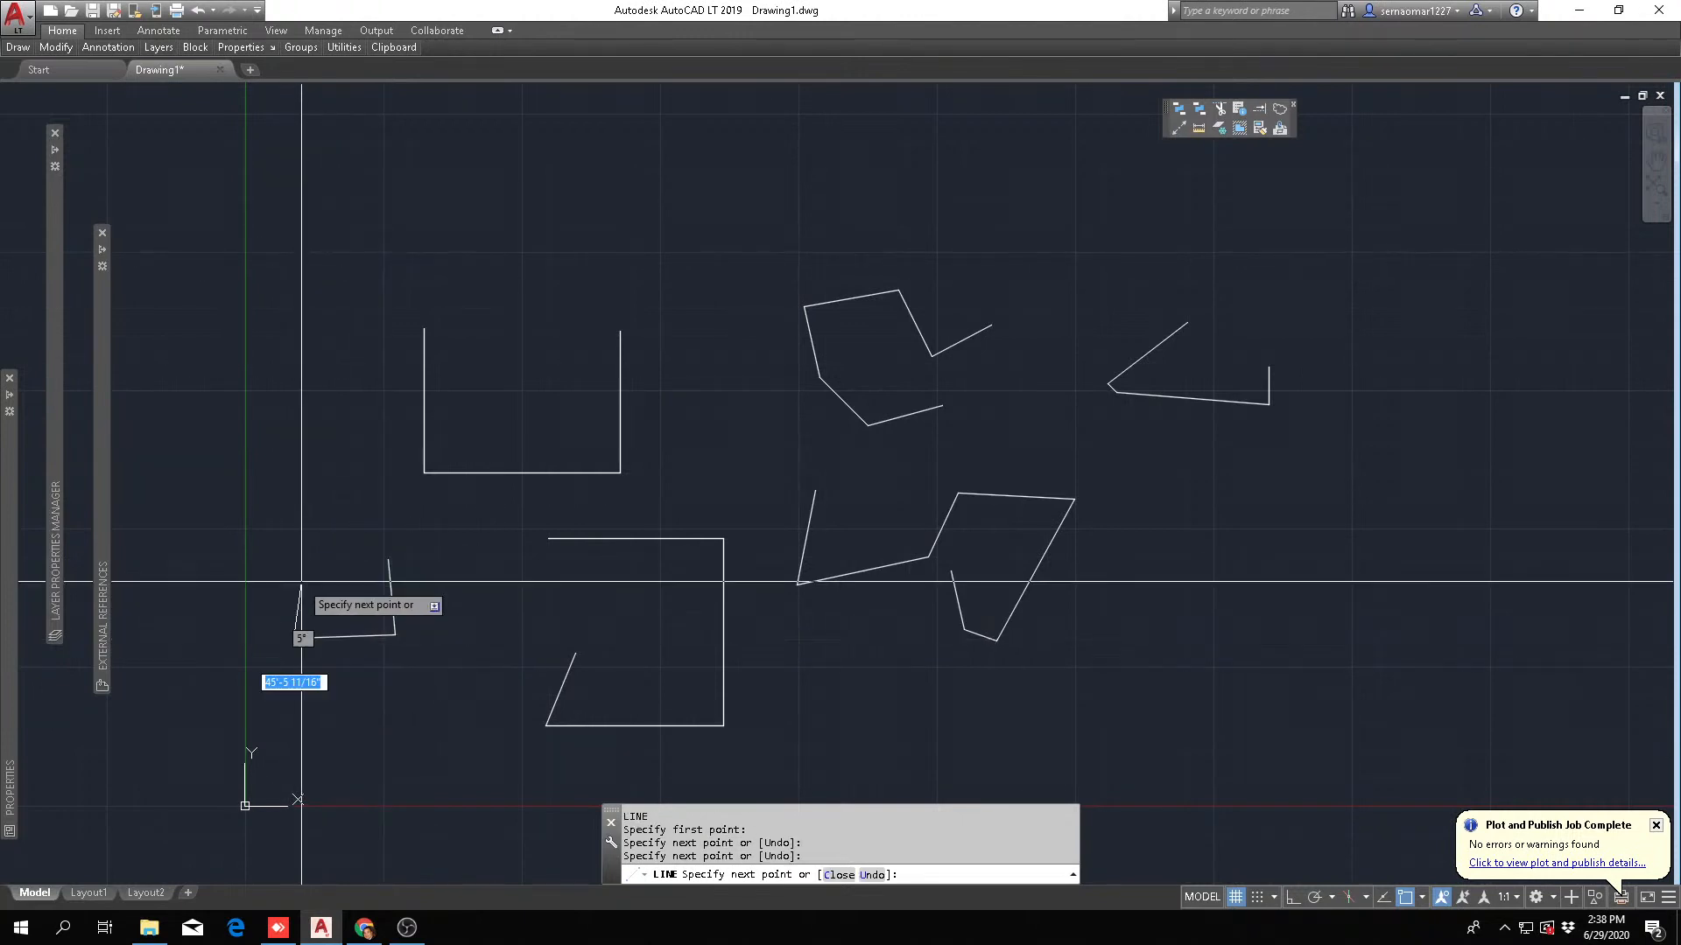
click(302, 577)
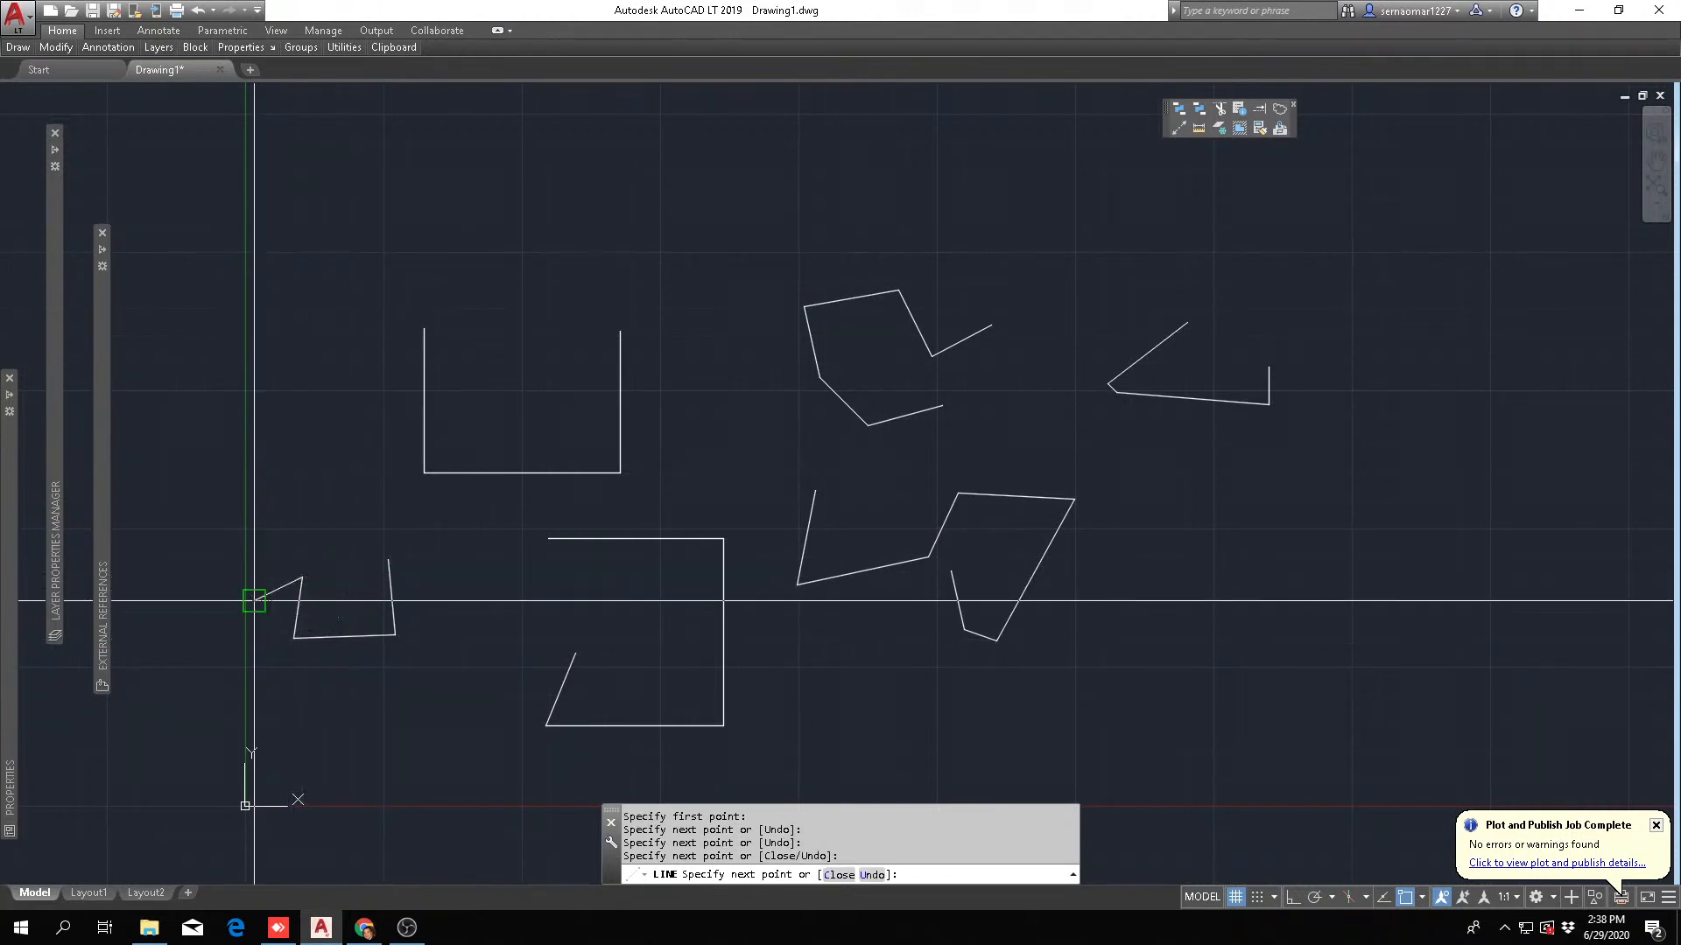
click(255, 600)
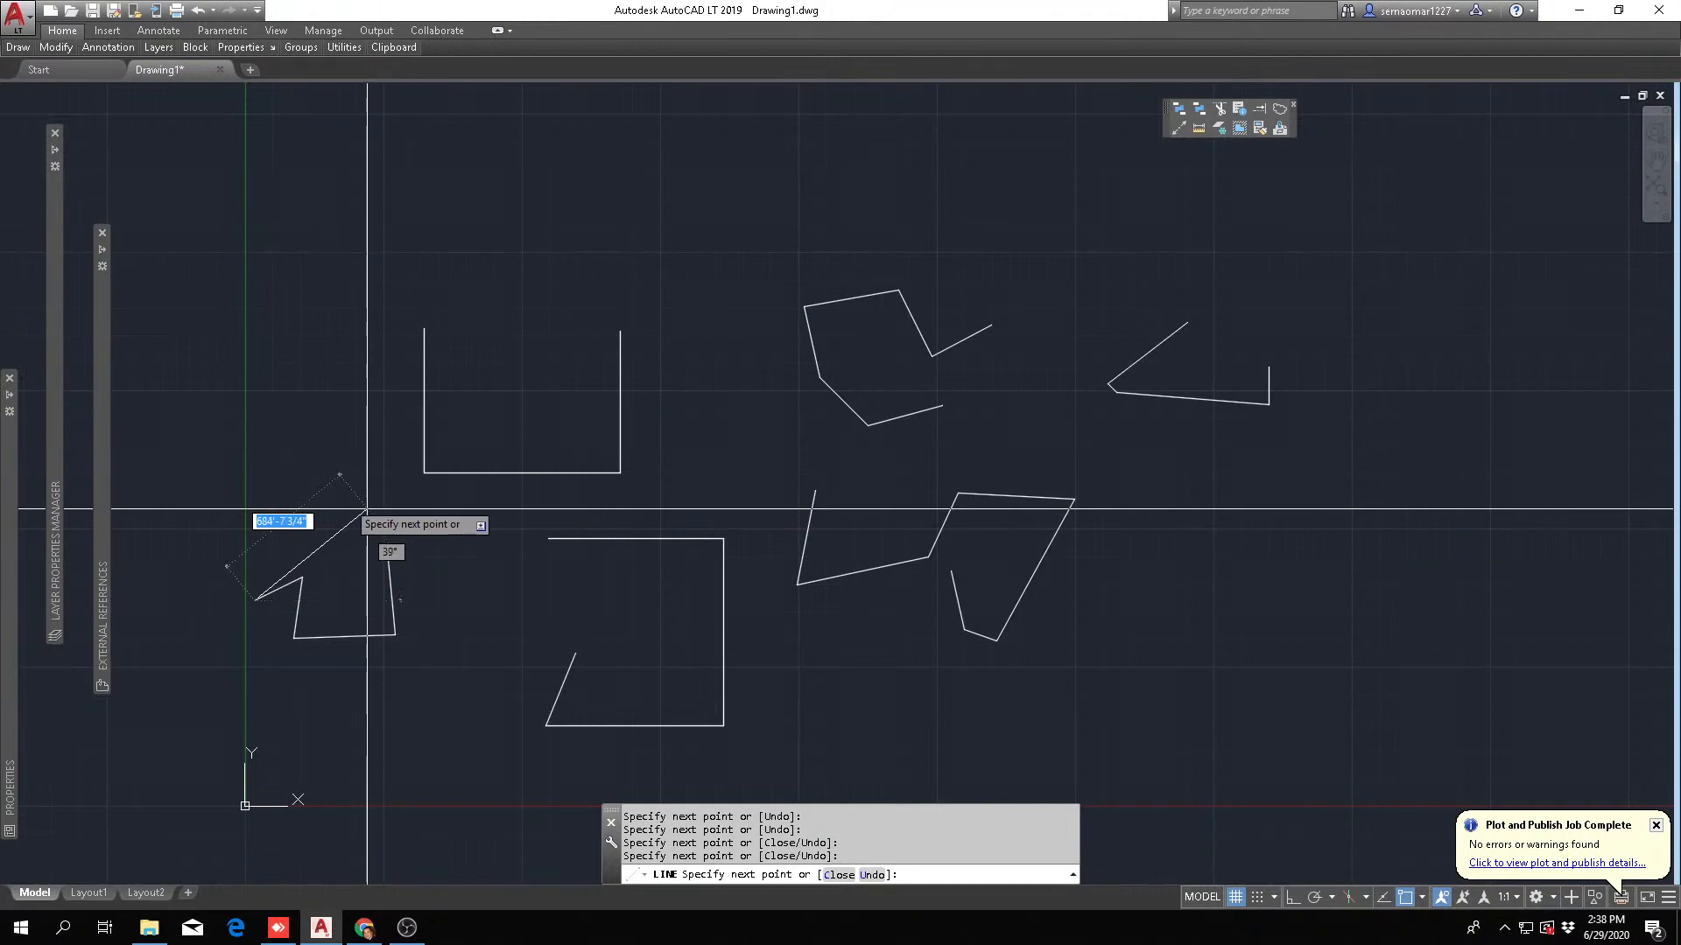
click(277, 477)
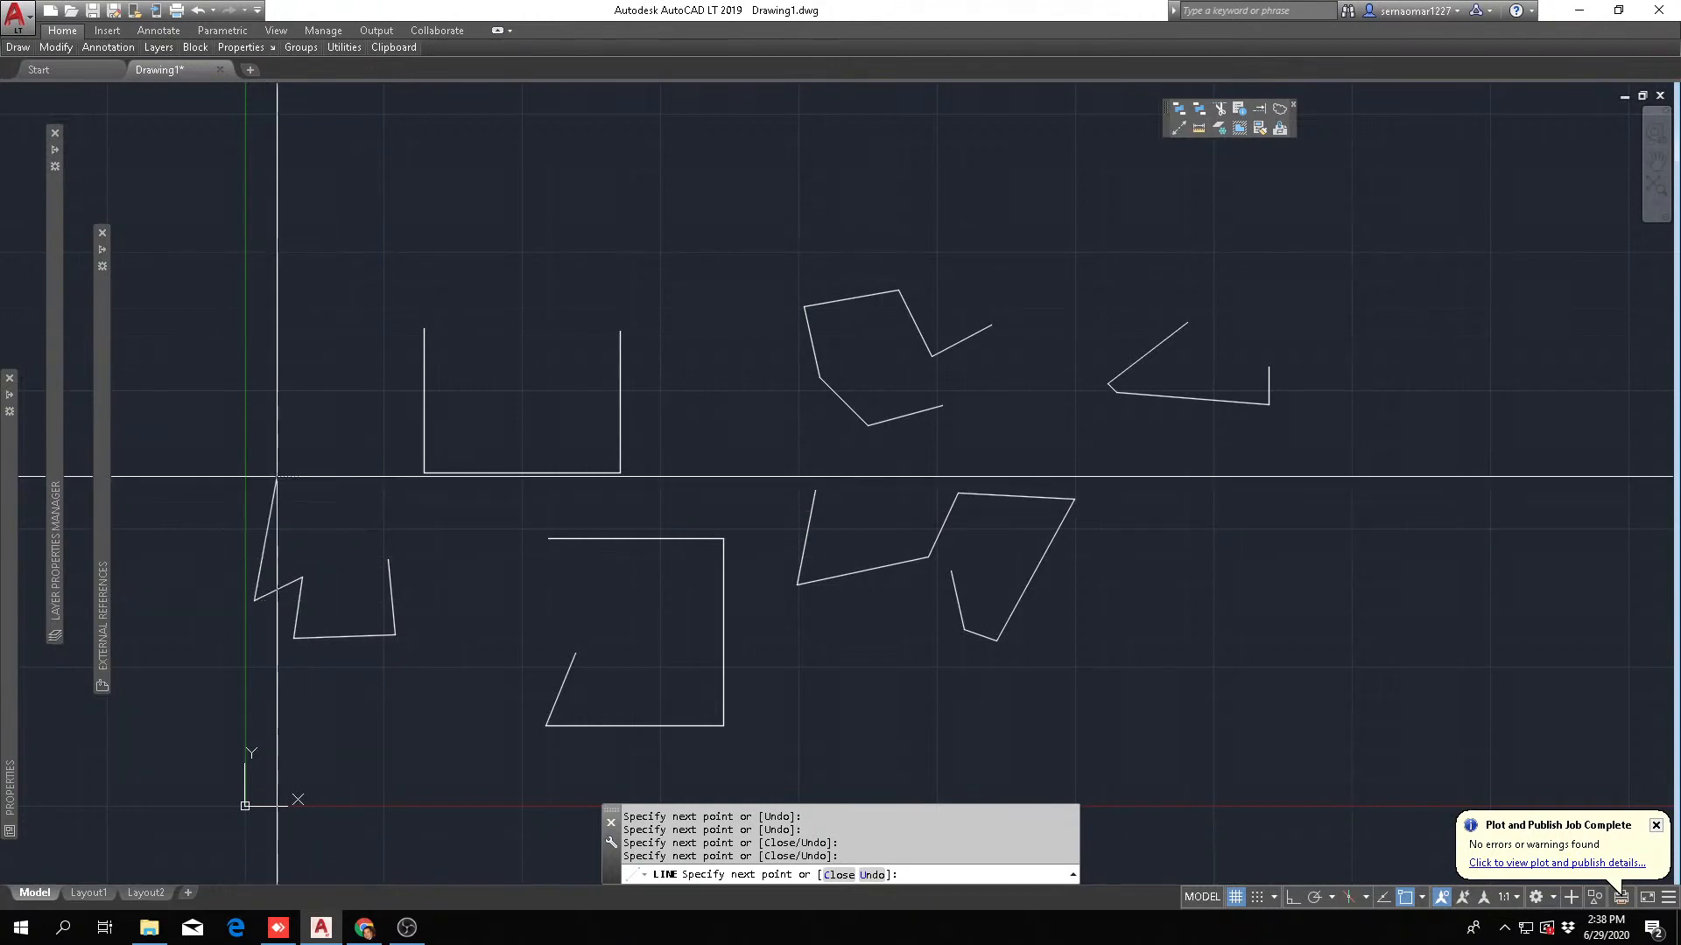
click(378, 500)
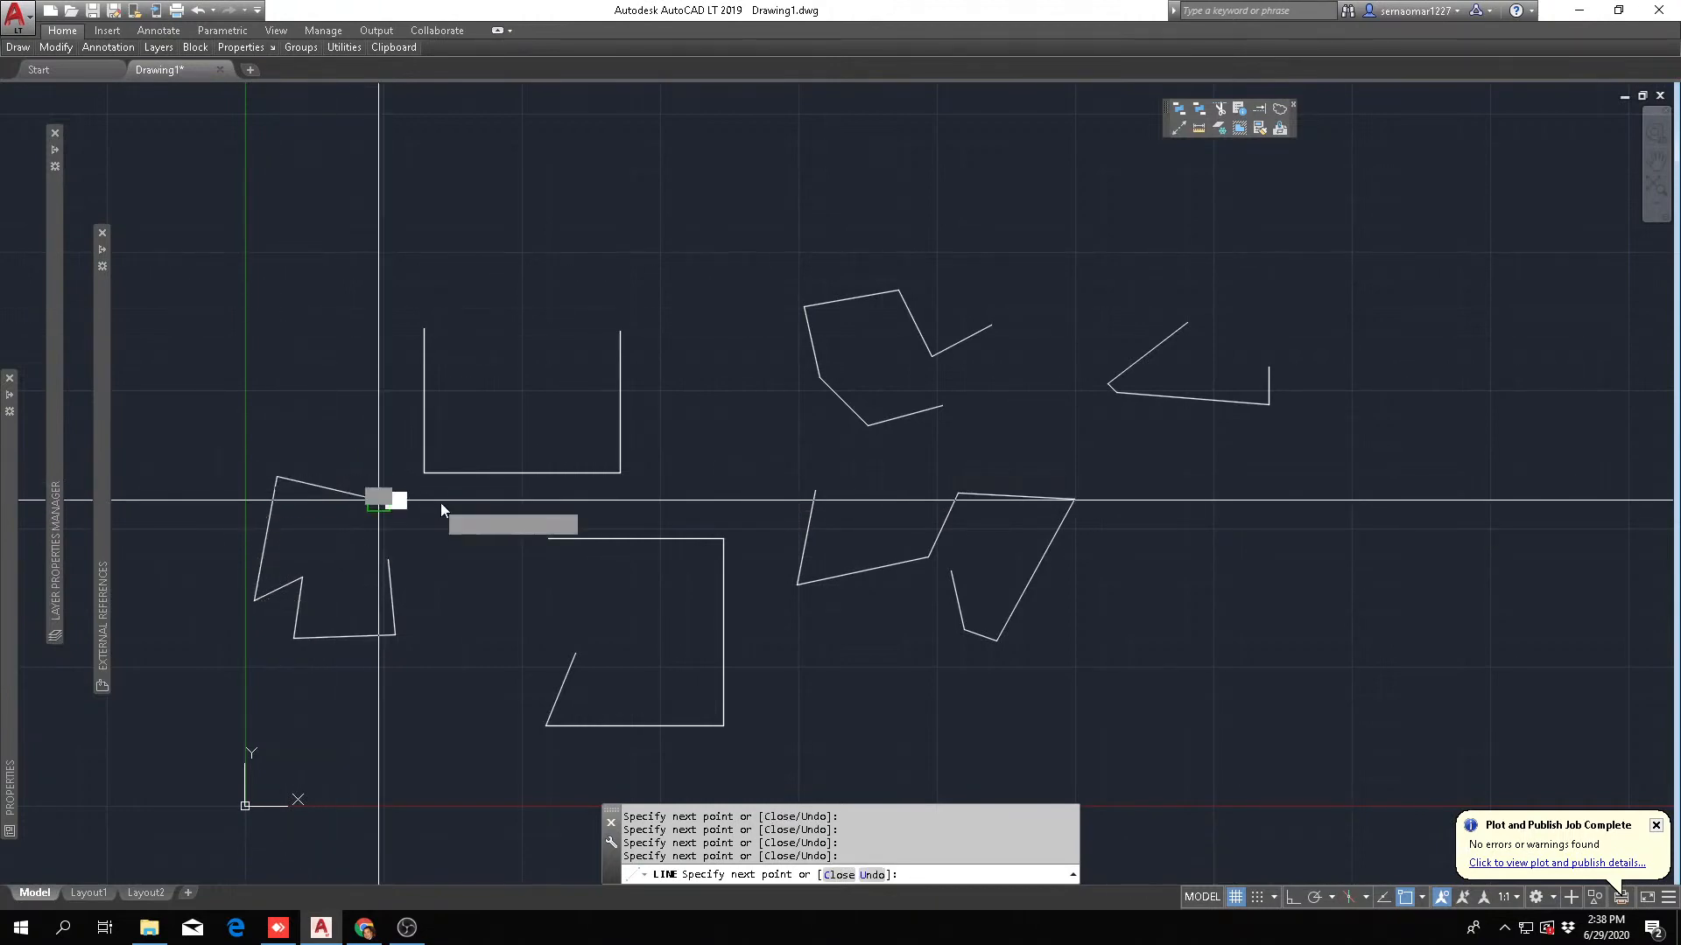
click(491, 610)
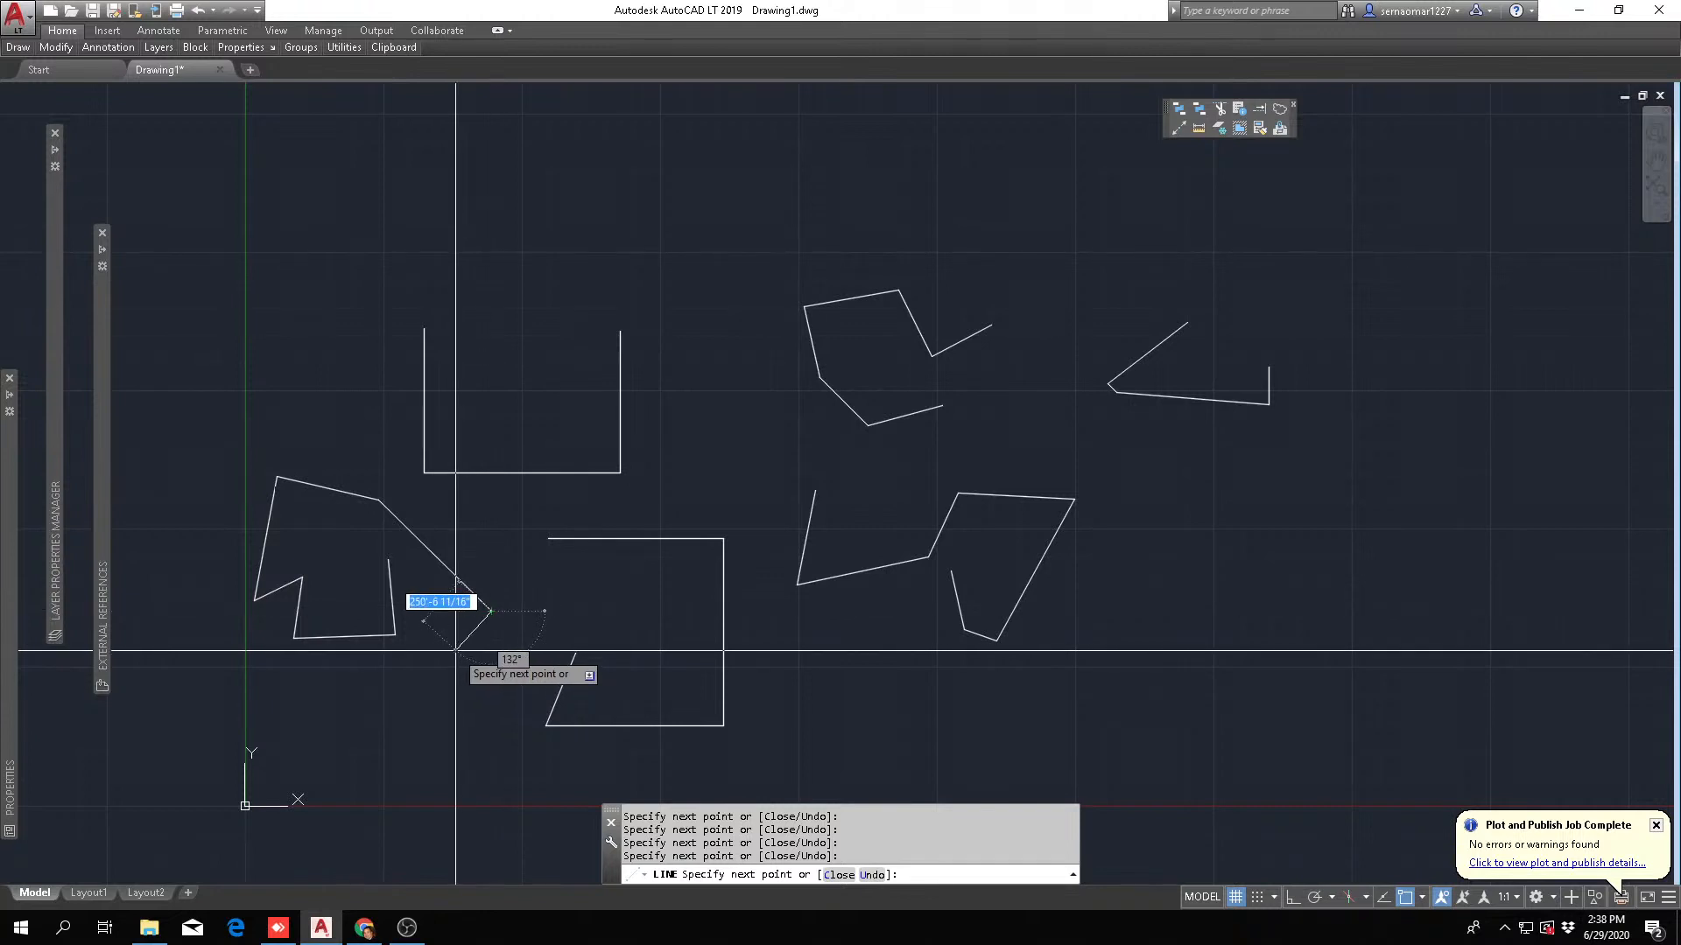
key(Escape)
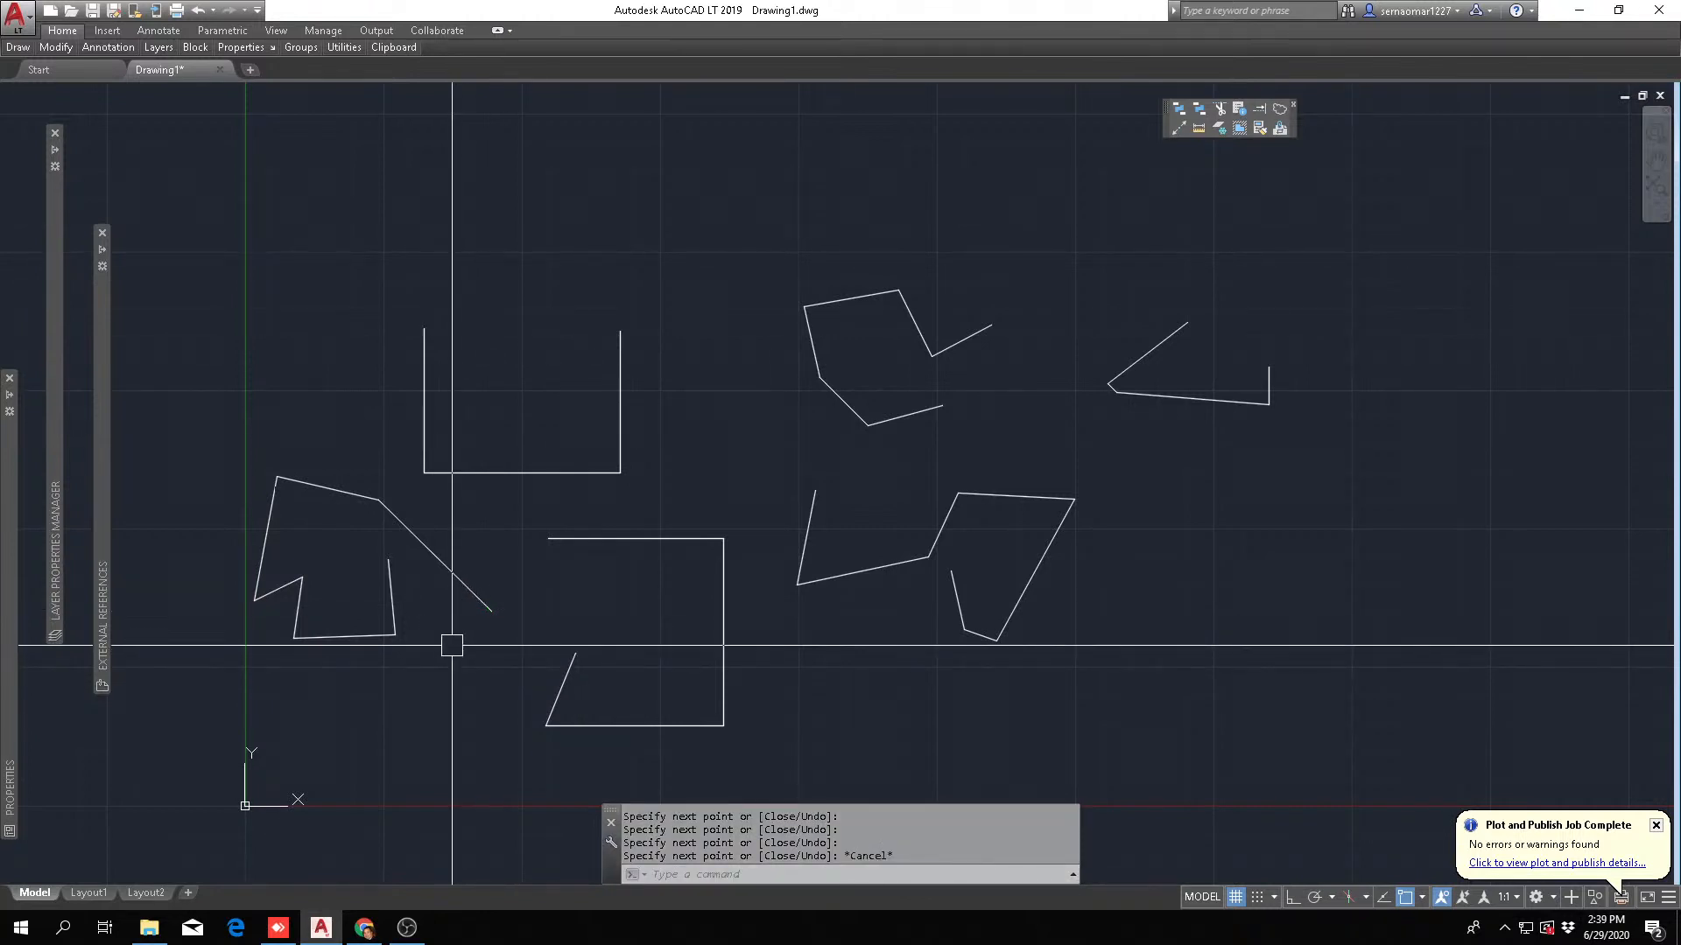
- Turn polar tracking on and draw one short vertical line above the U shape
key(F10)
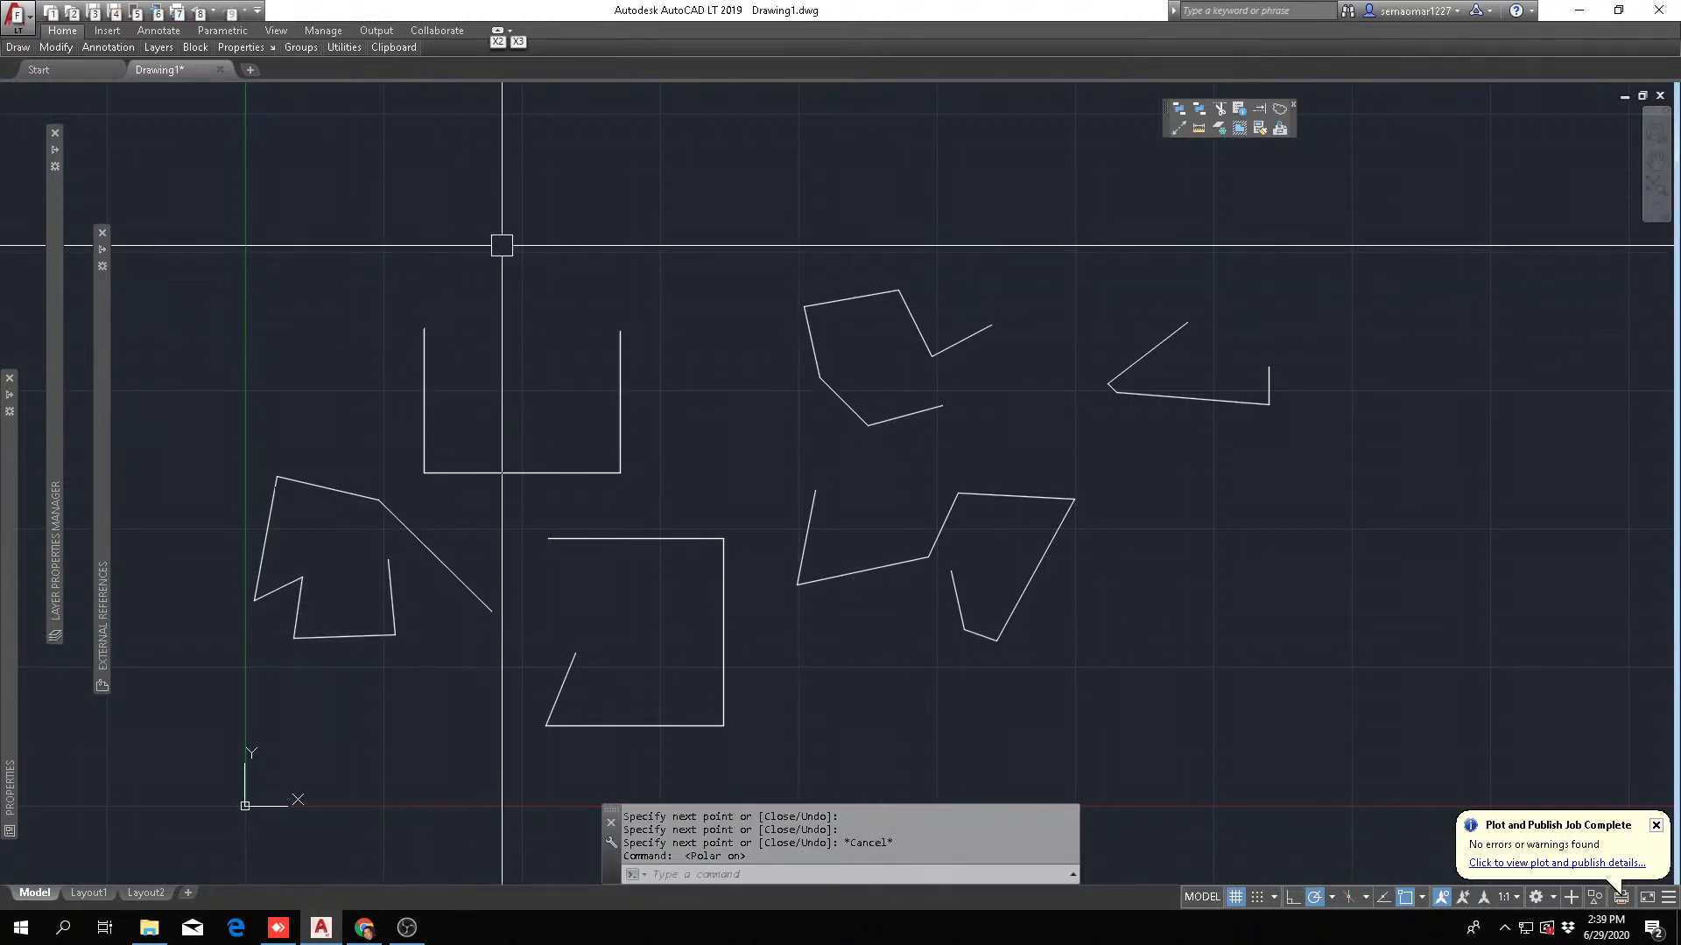
key(Escape)
text(L)
key(Return)
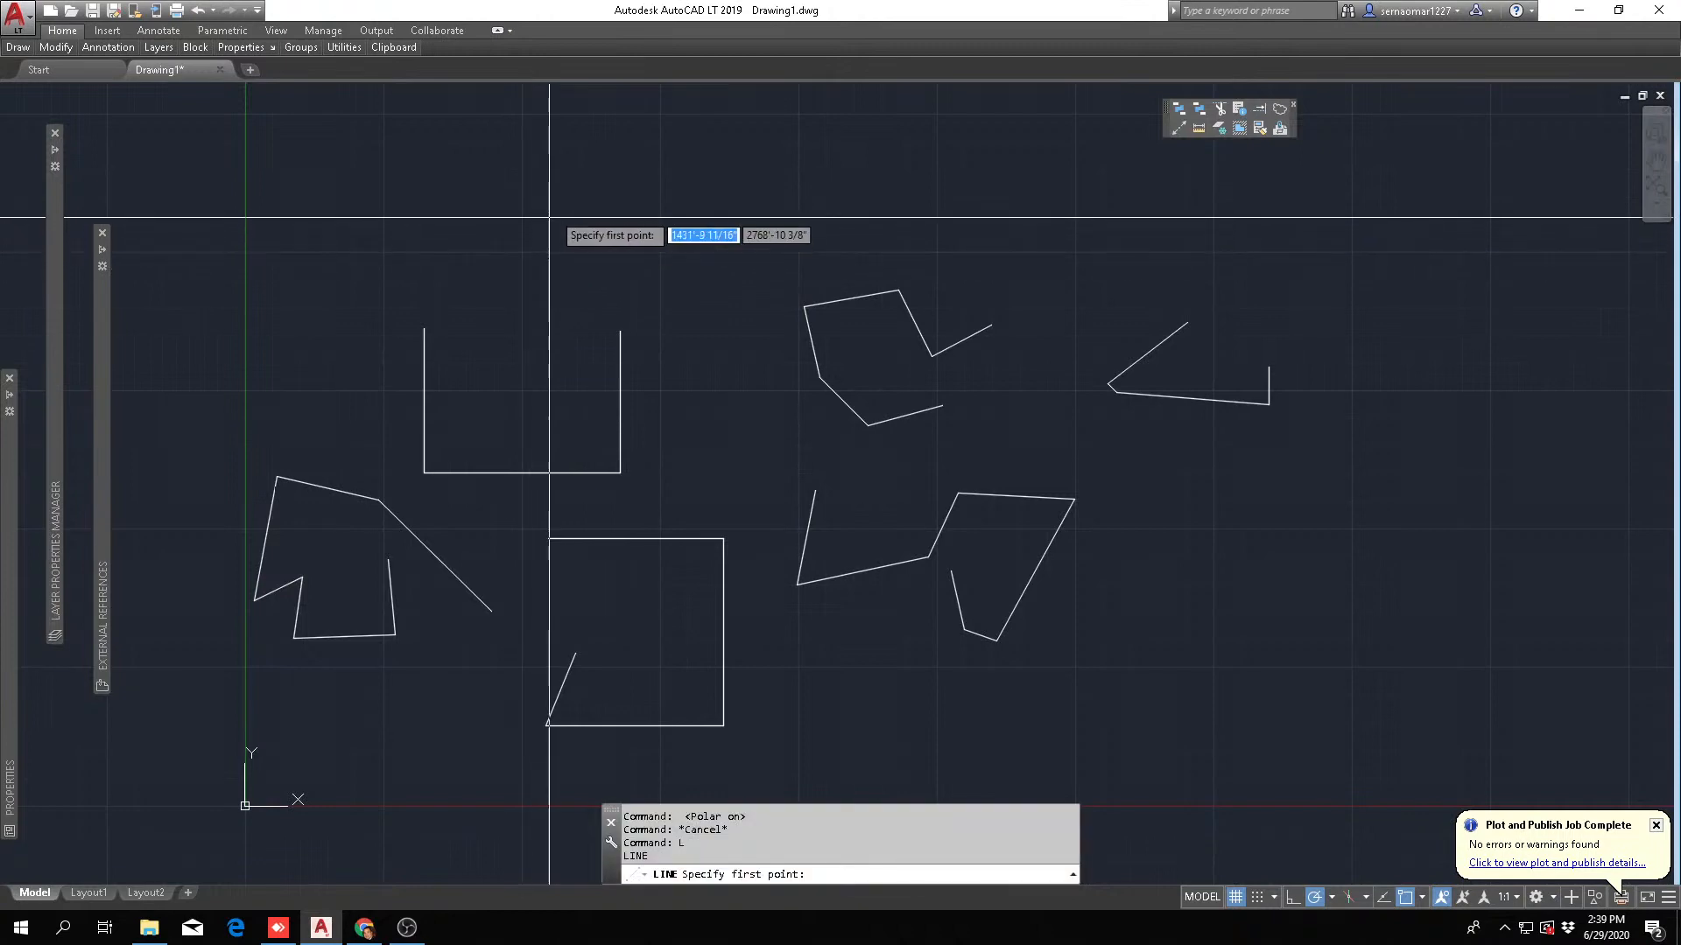
click(599, 156)
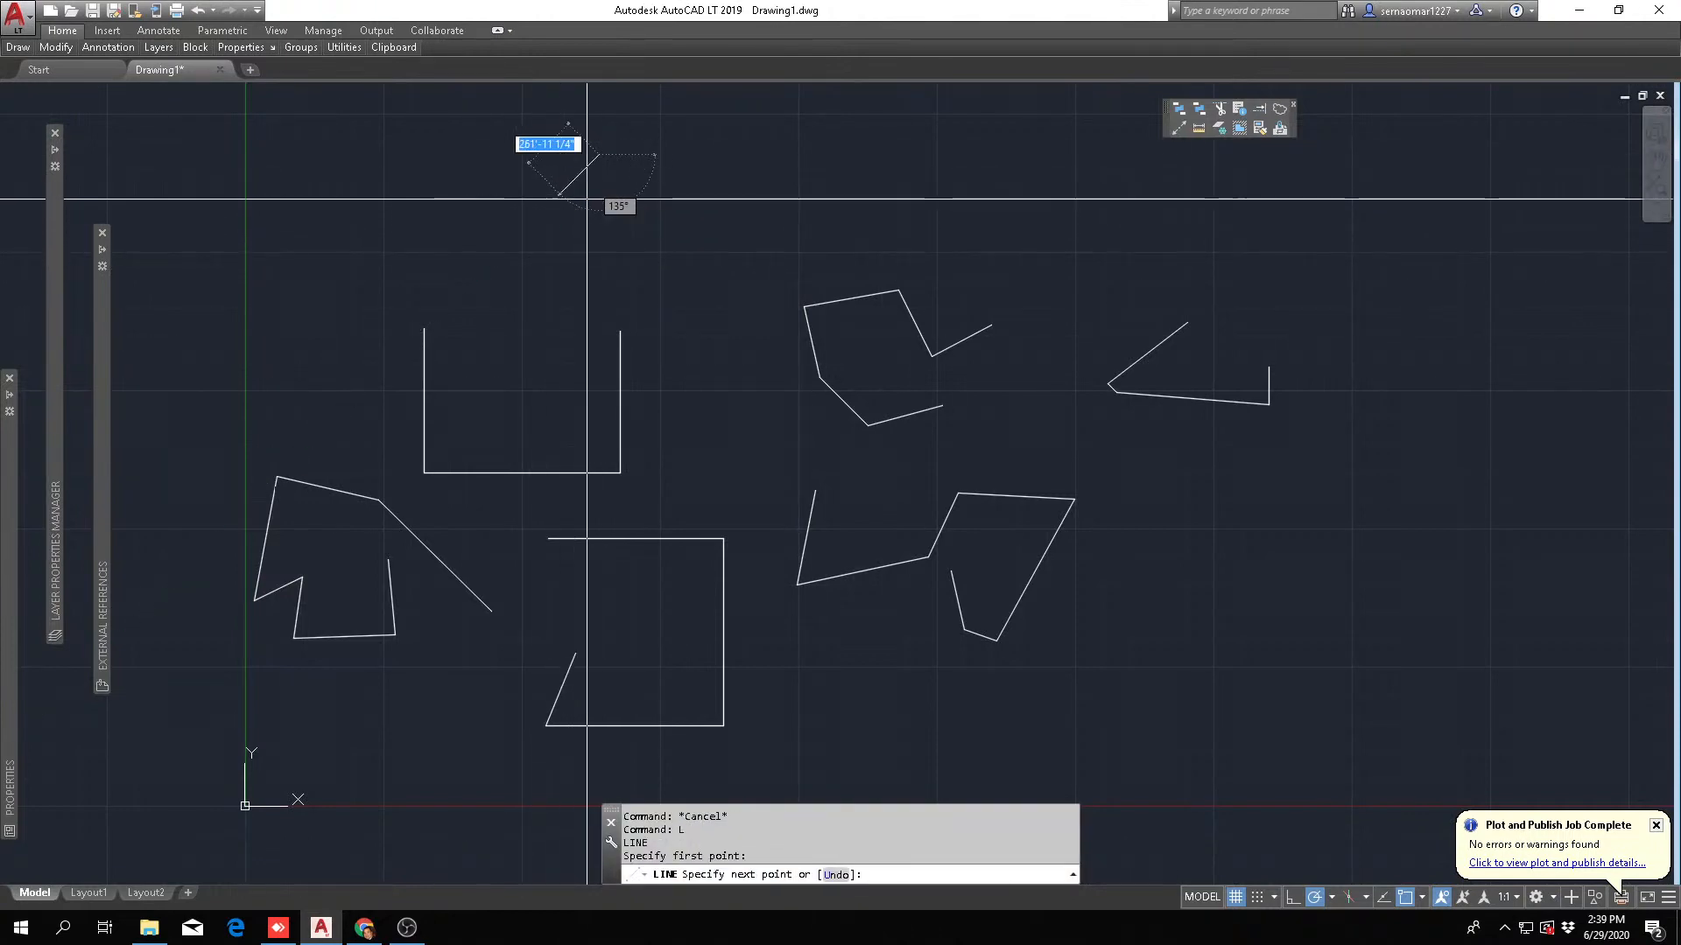
click(598, 199)
key(Escape)
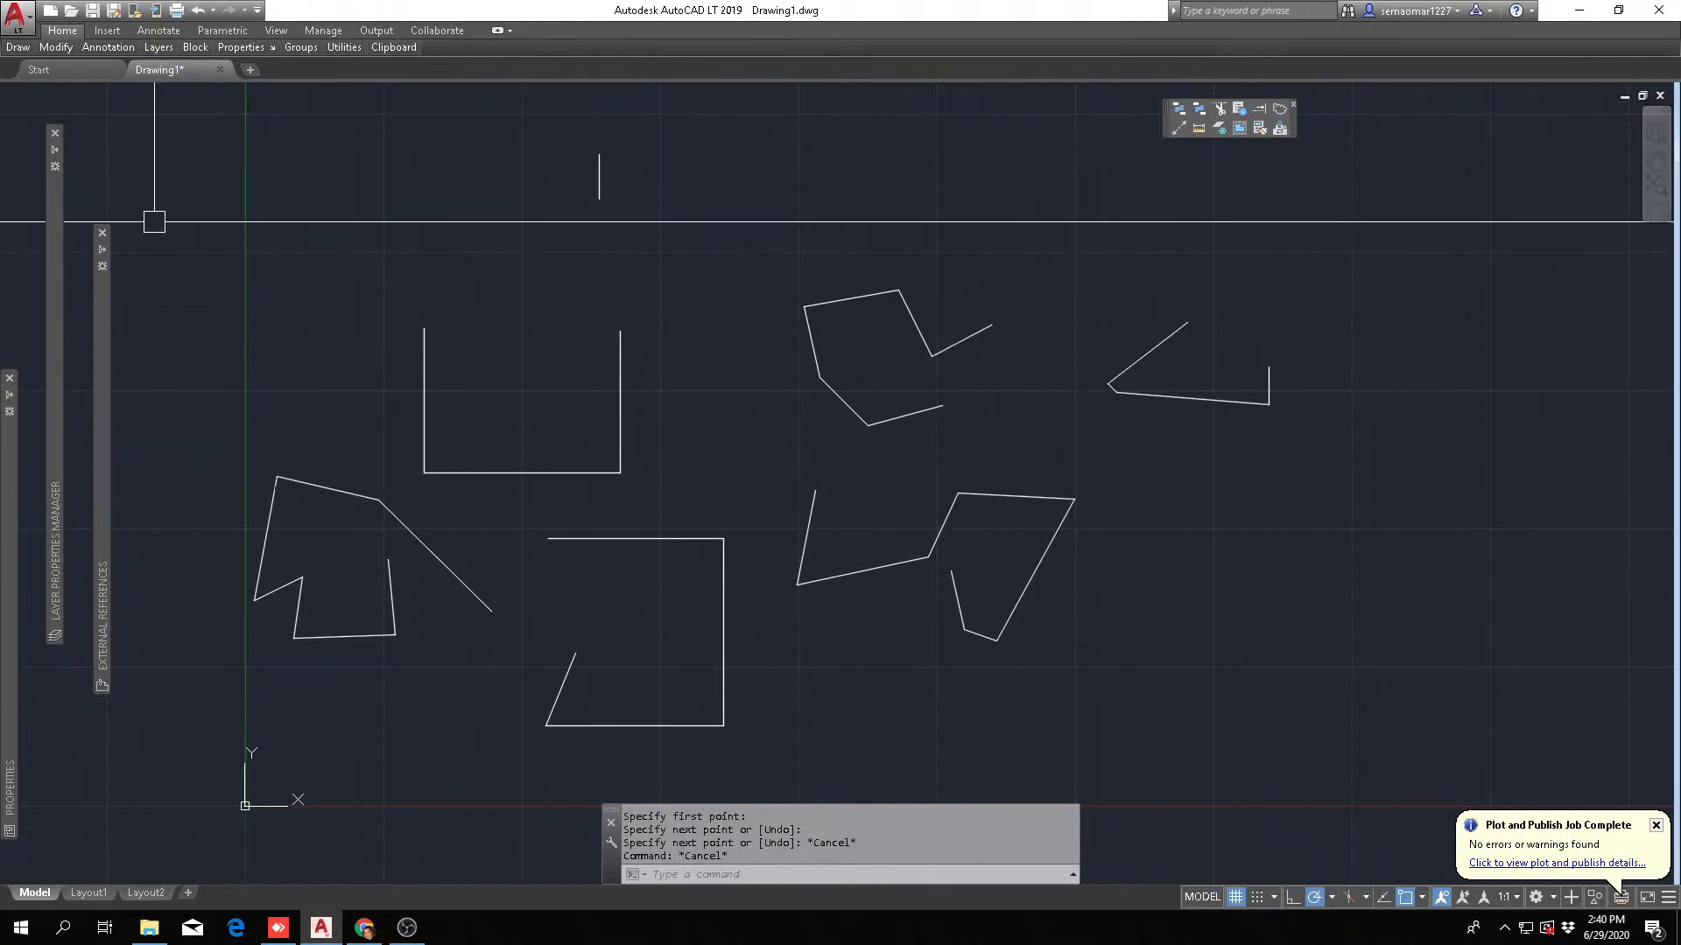
- Erase the short vertical line above the U shape and all six segments of the upper middle shape
mouse_move(35, 50)
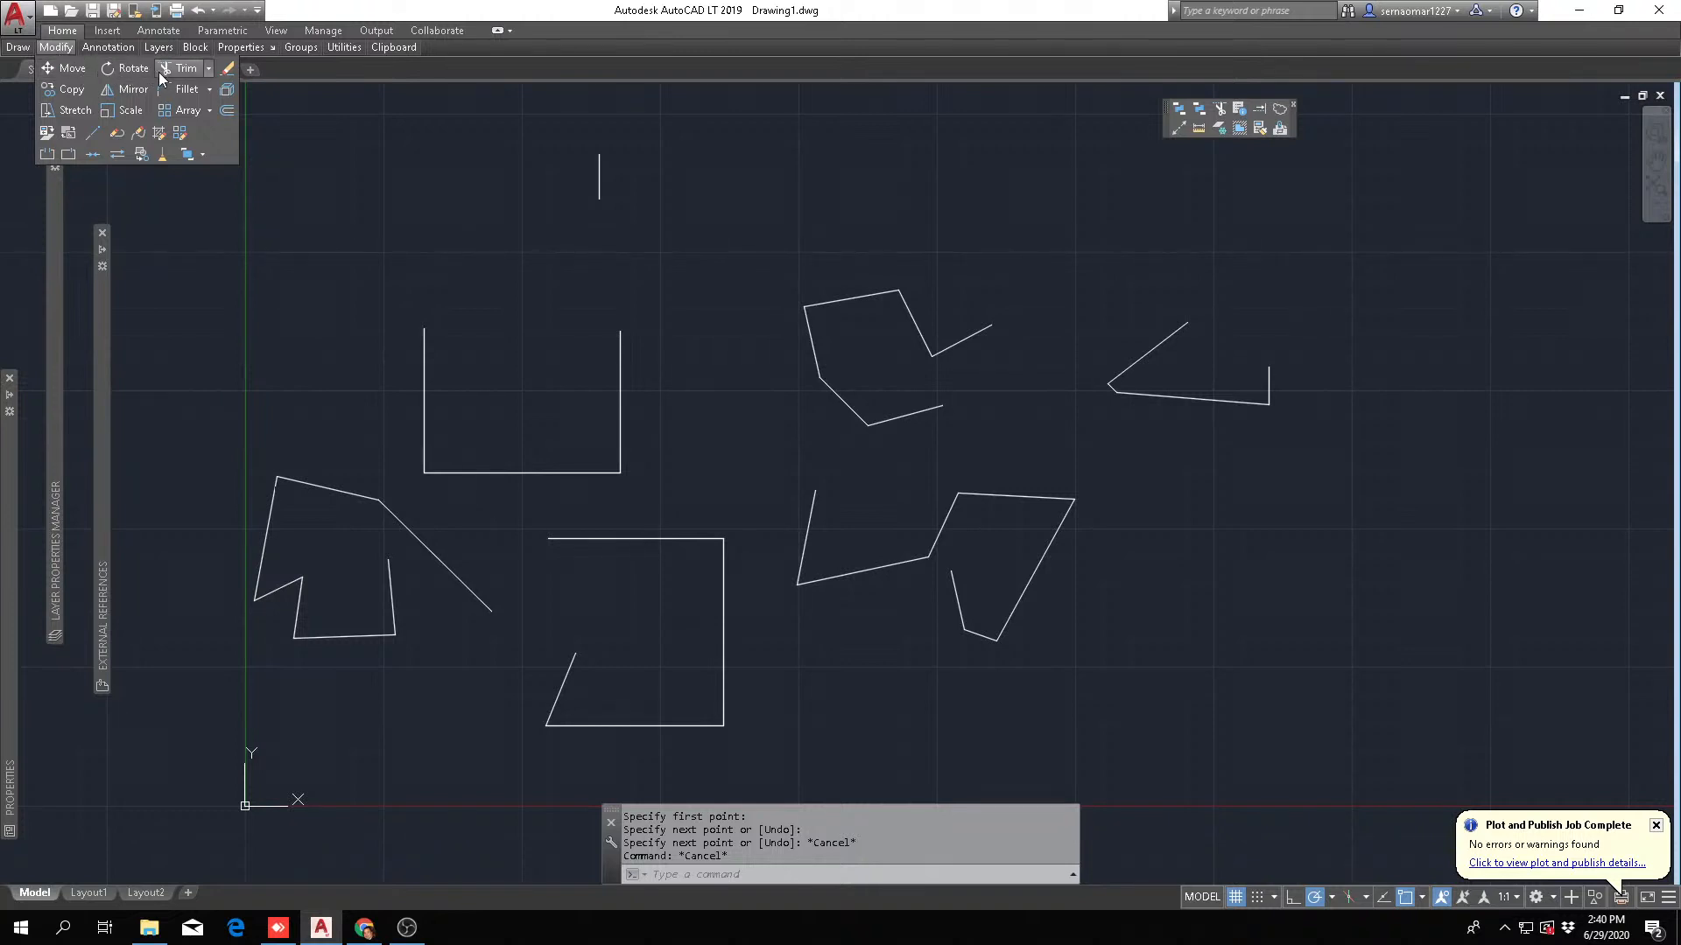
click(229, 70)
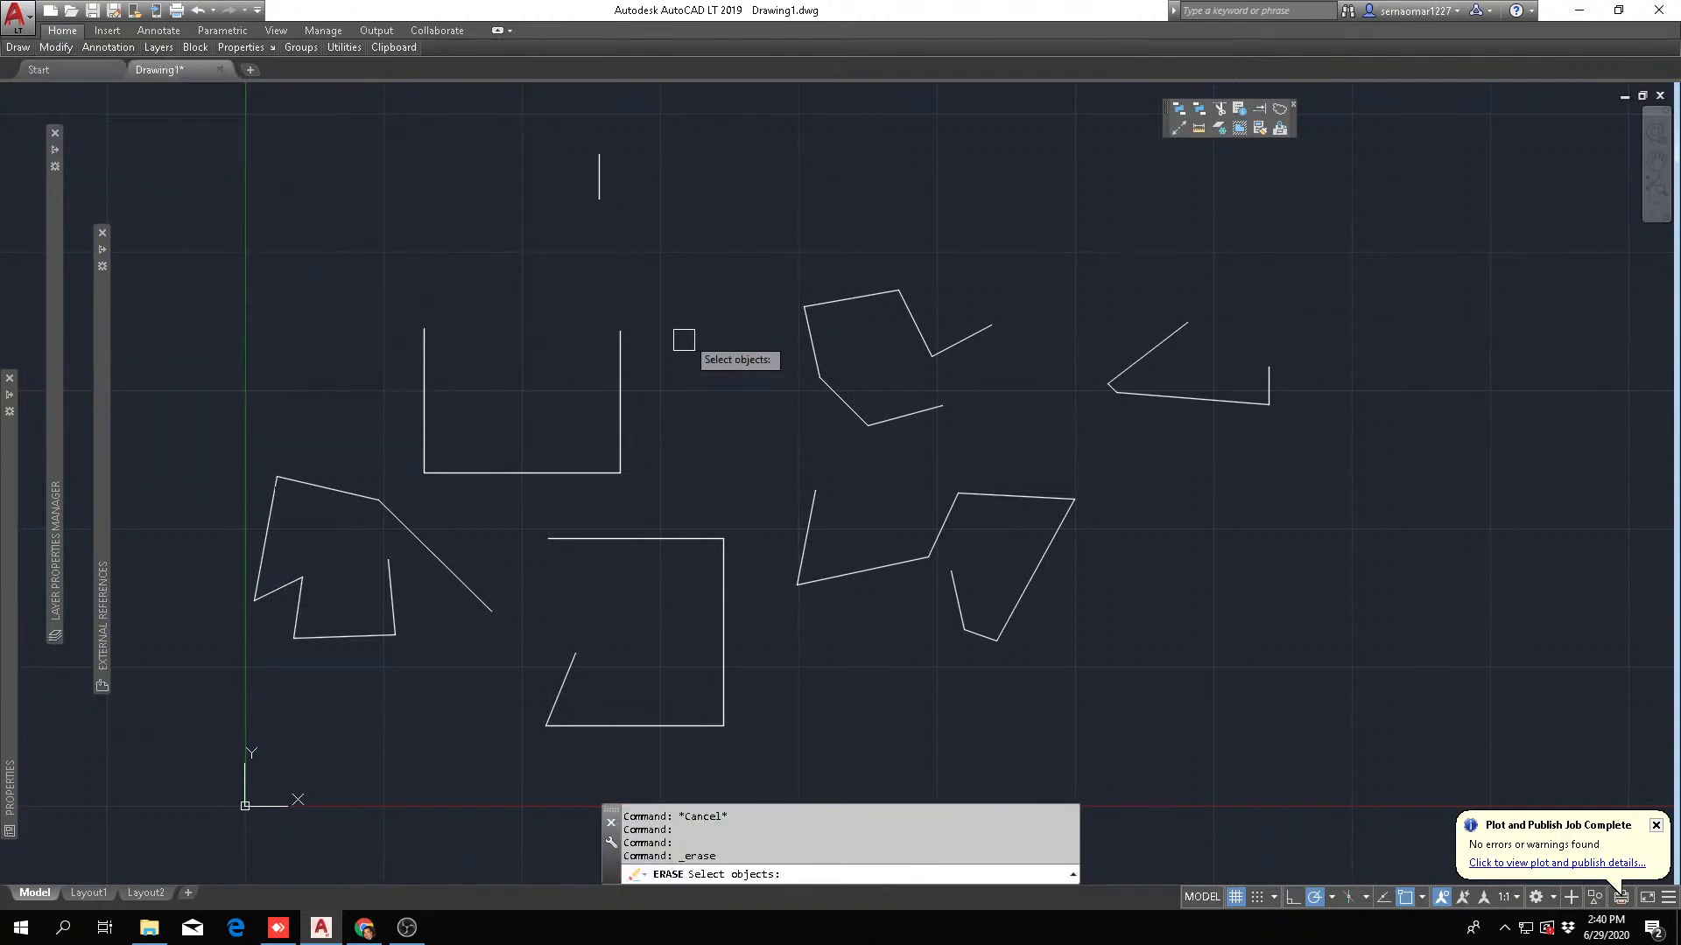
click(600, 170)
click(828, 288)
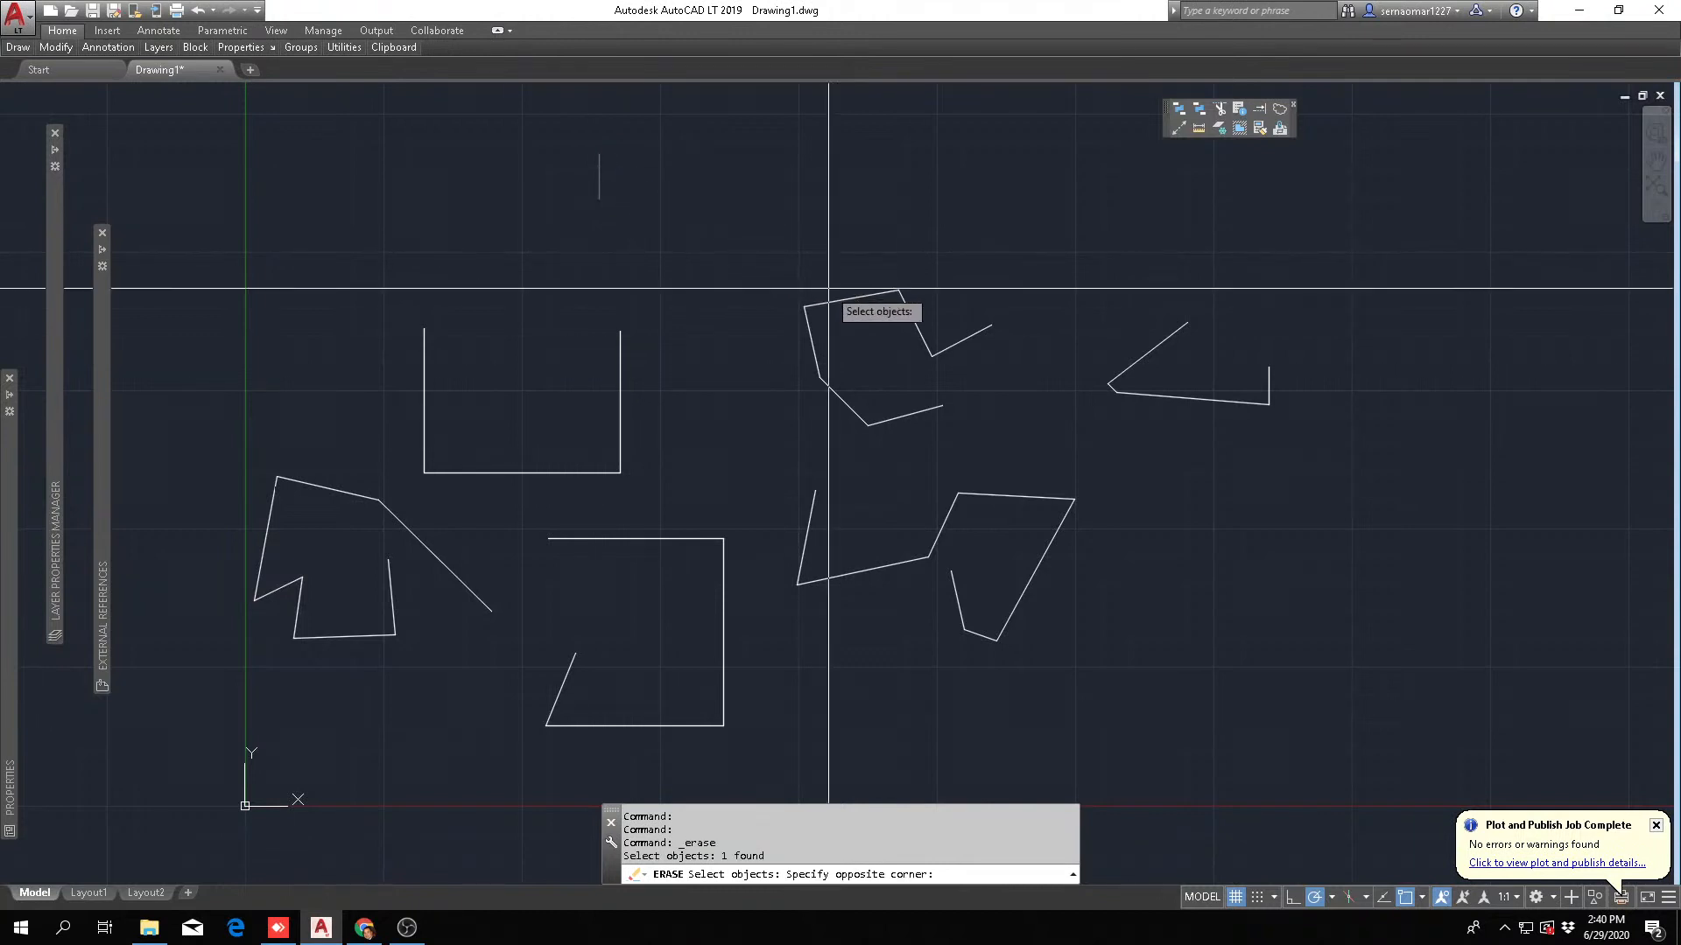
click(814, 309)
click(841, 399)
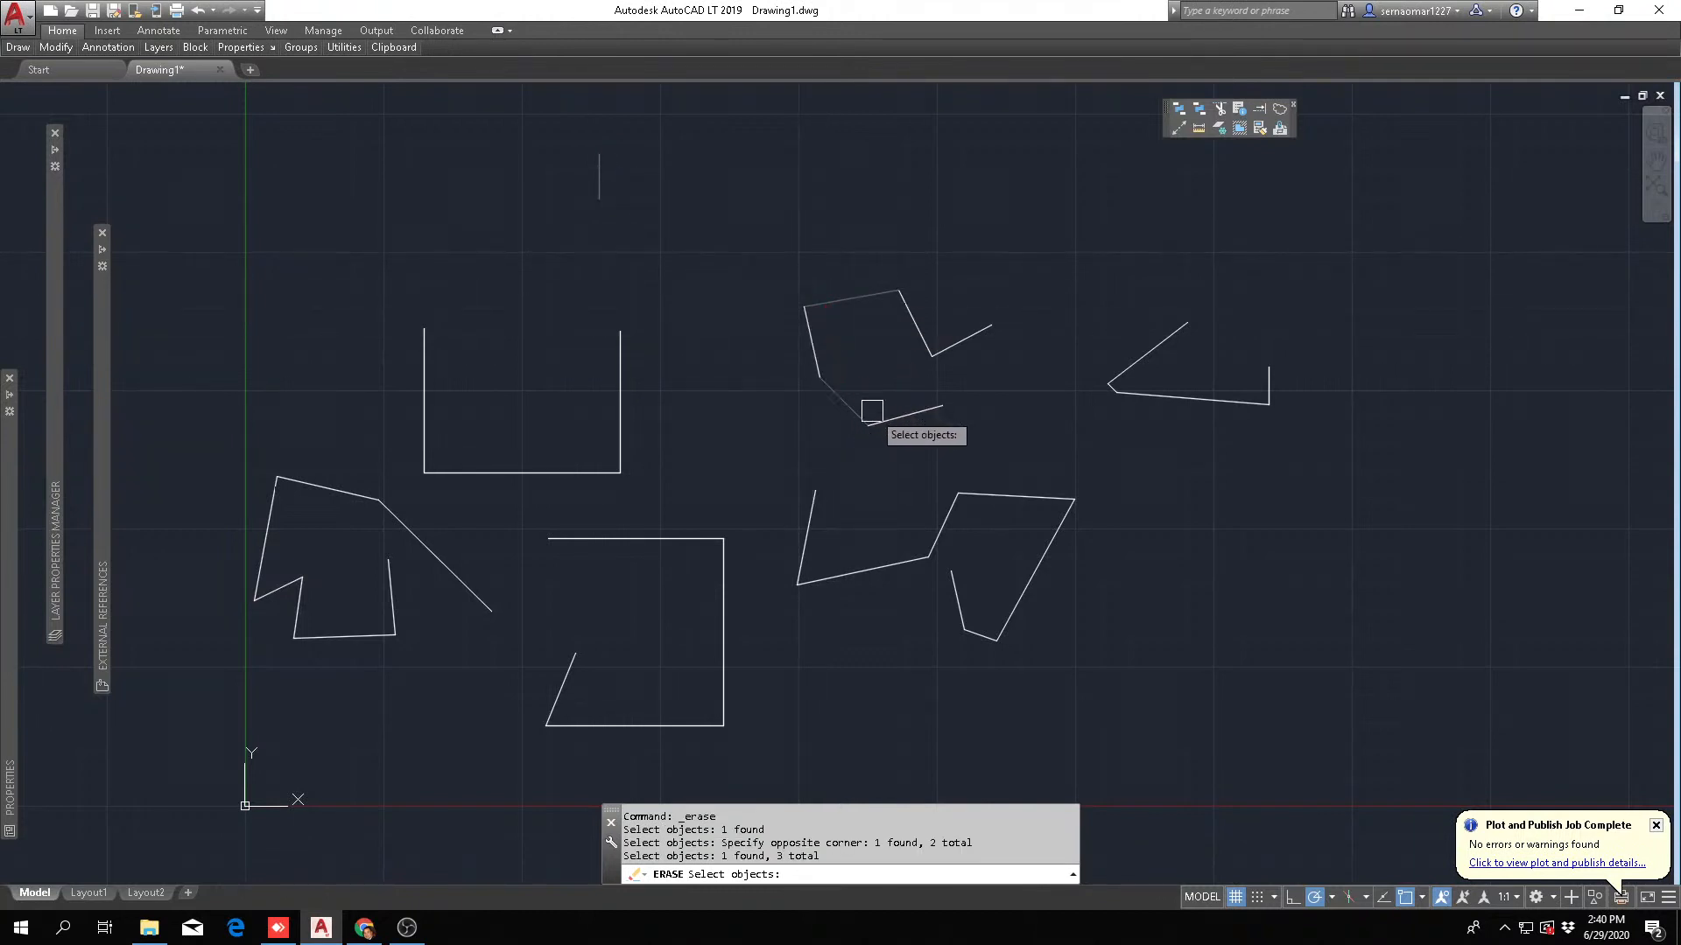
click(910, 414)
click(922, 340)
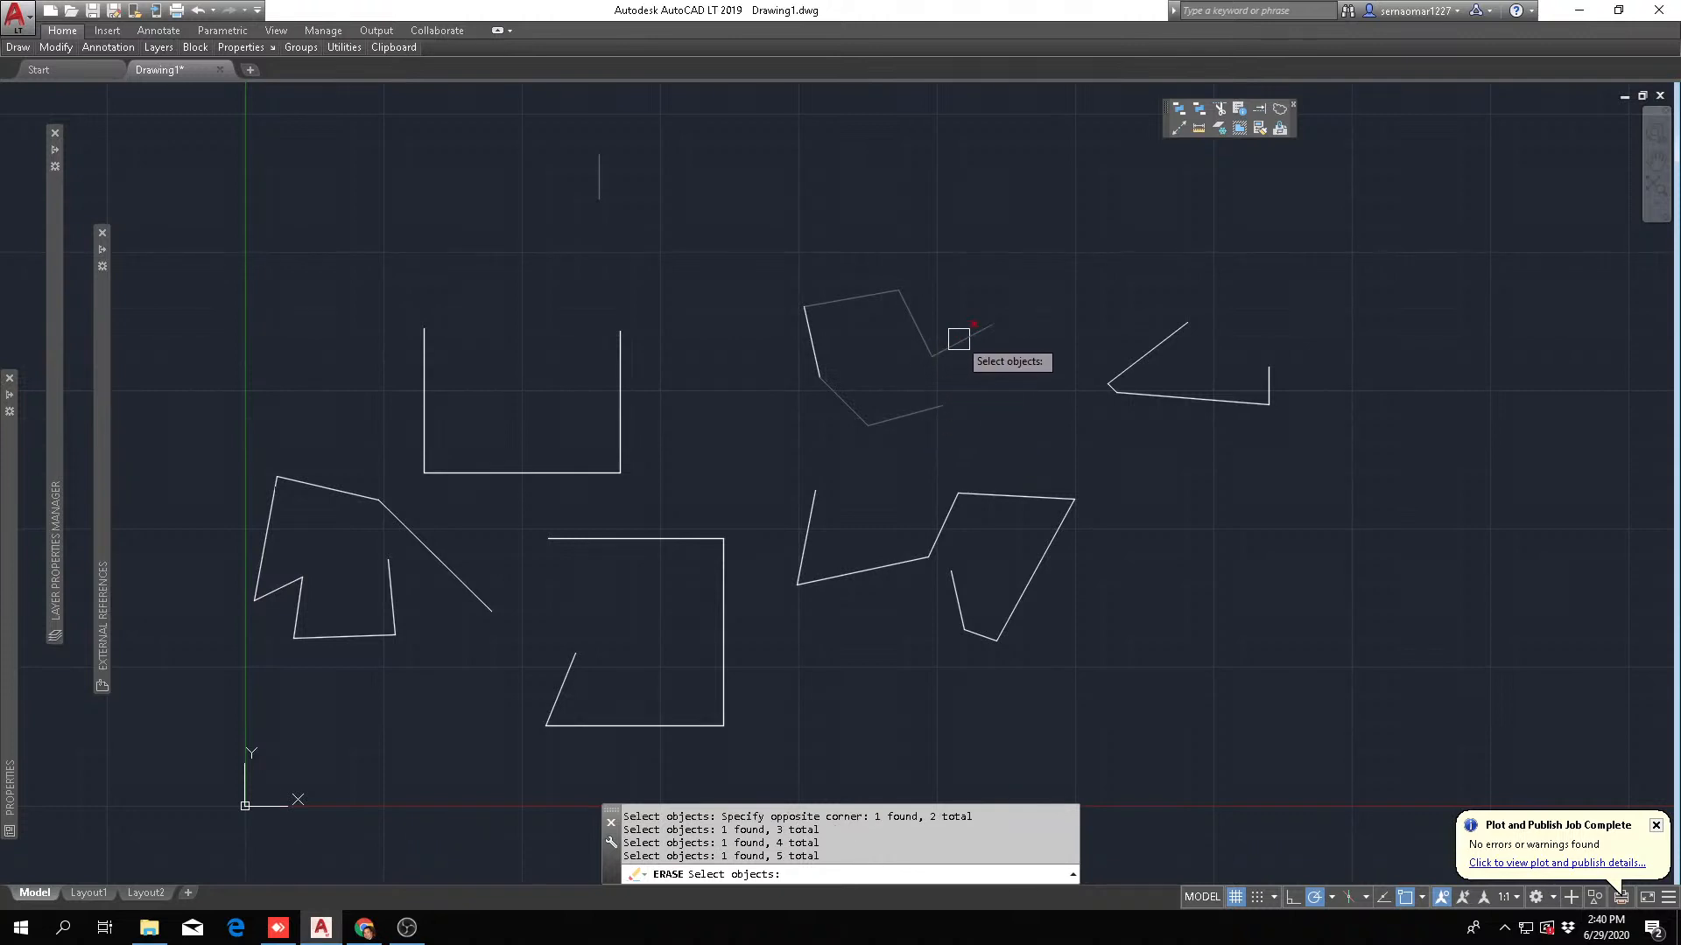
click(958, 341)
click(812, 343)
key(Return)
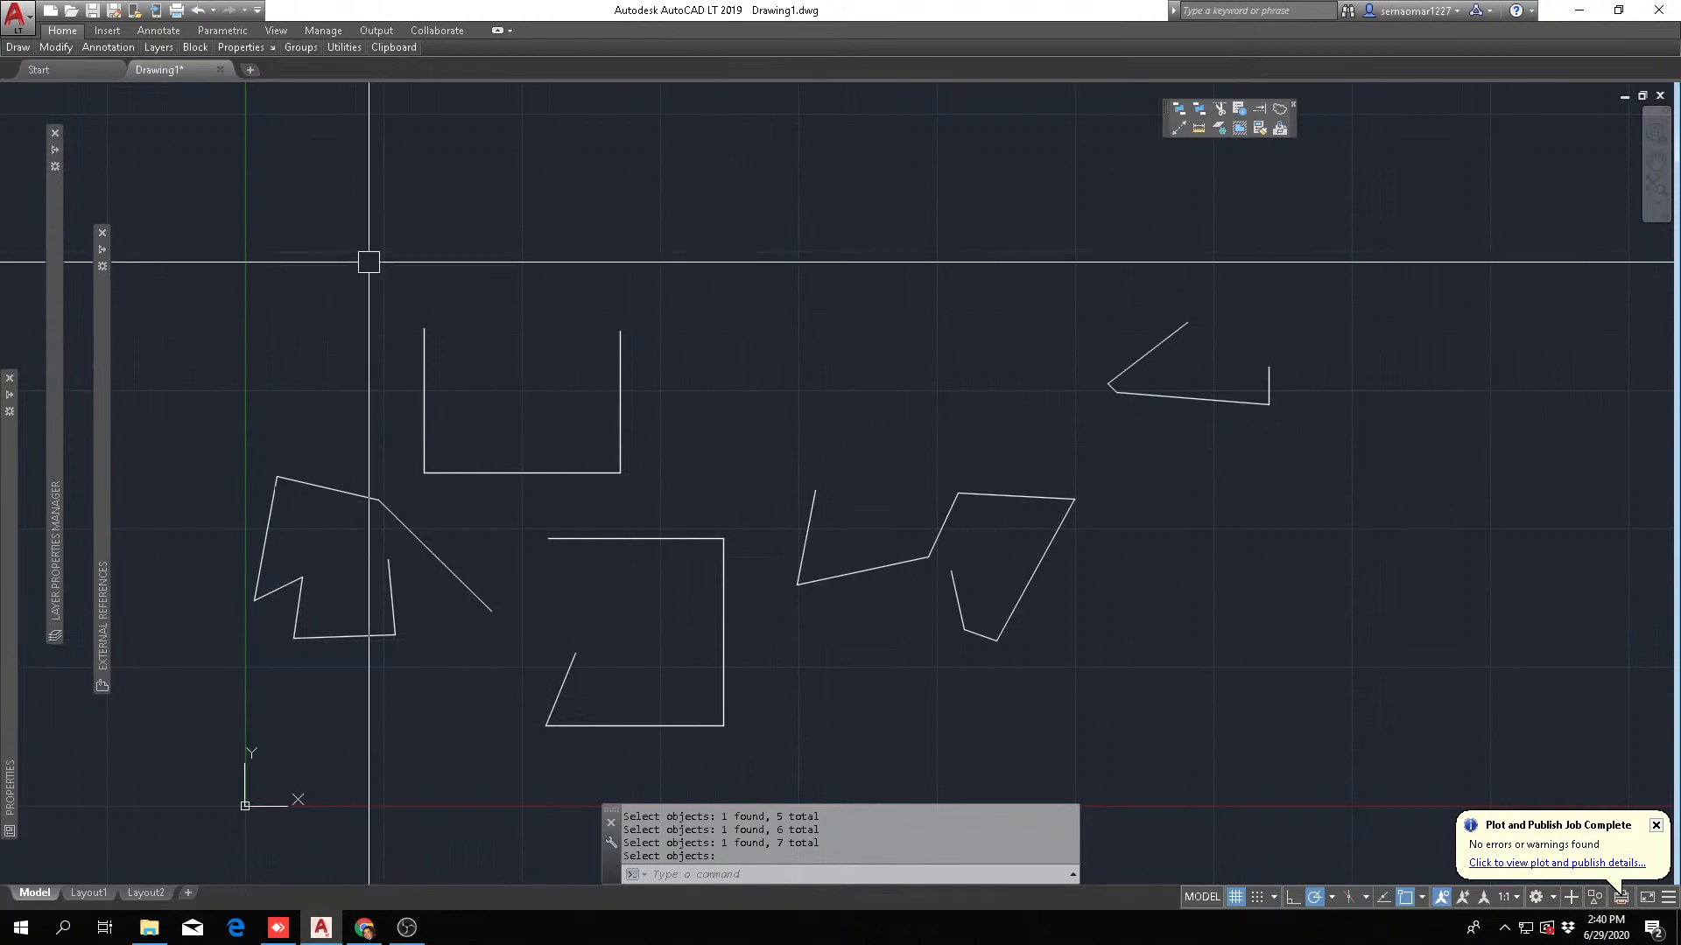
- Erase the three longer segments of the rightmost shape, keeping its tiny corner segment
text(E)
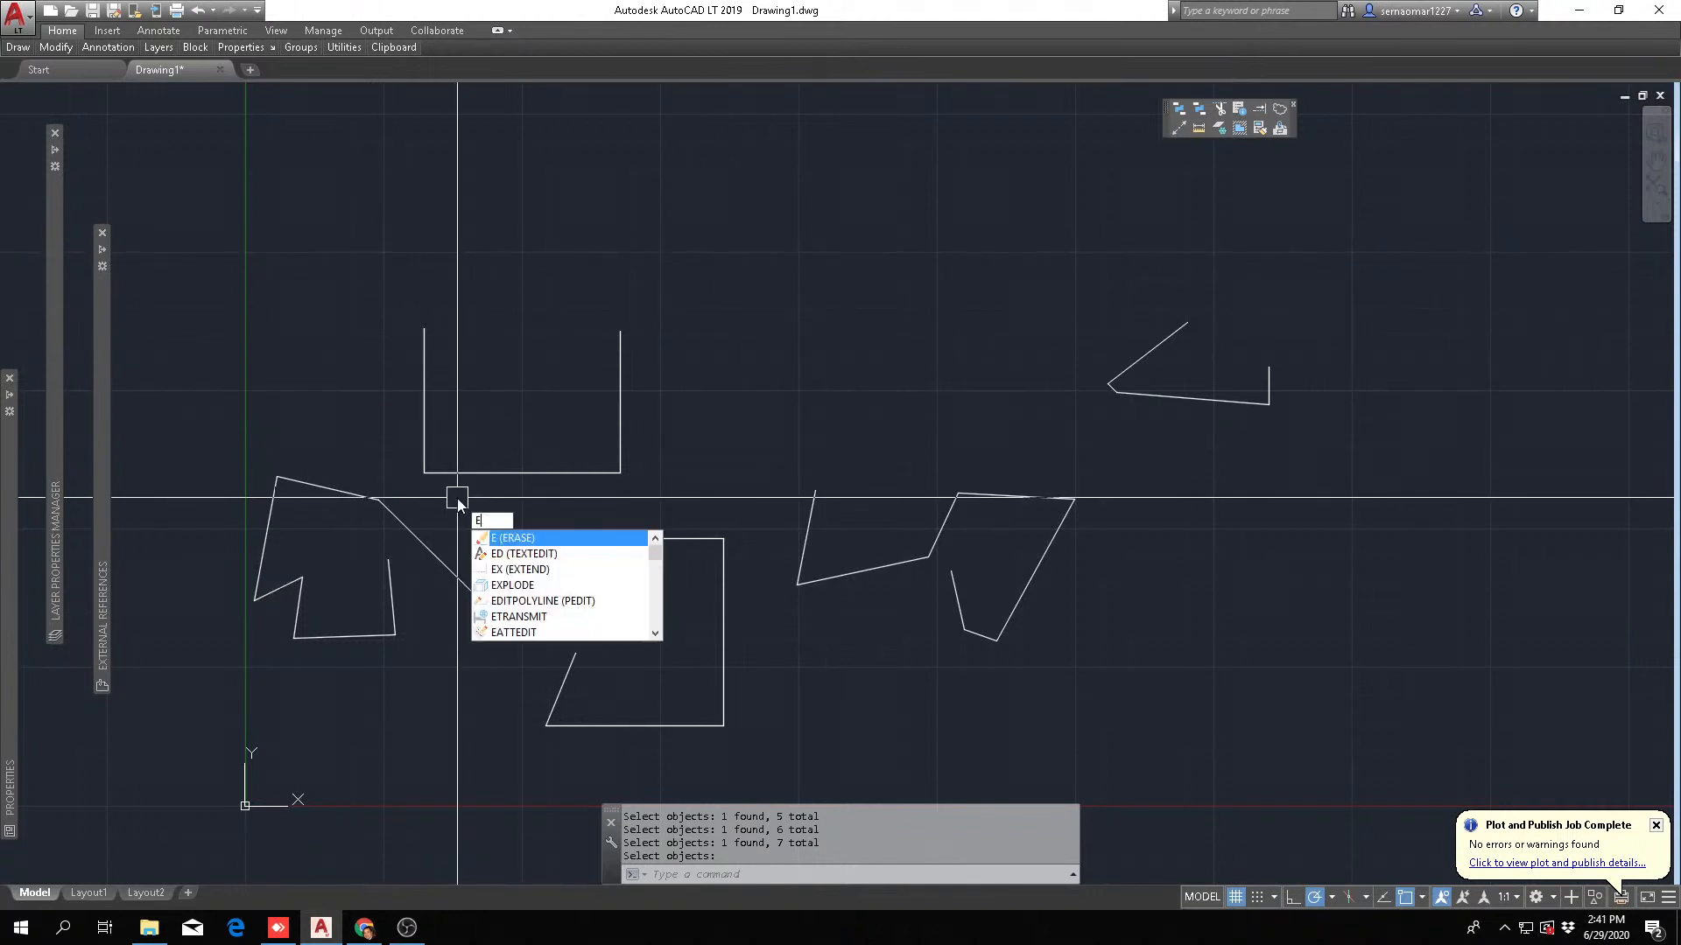
key(Return)
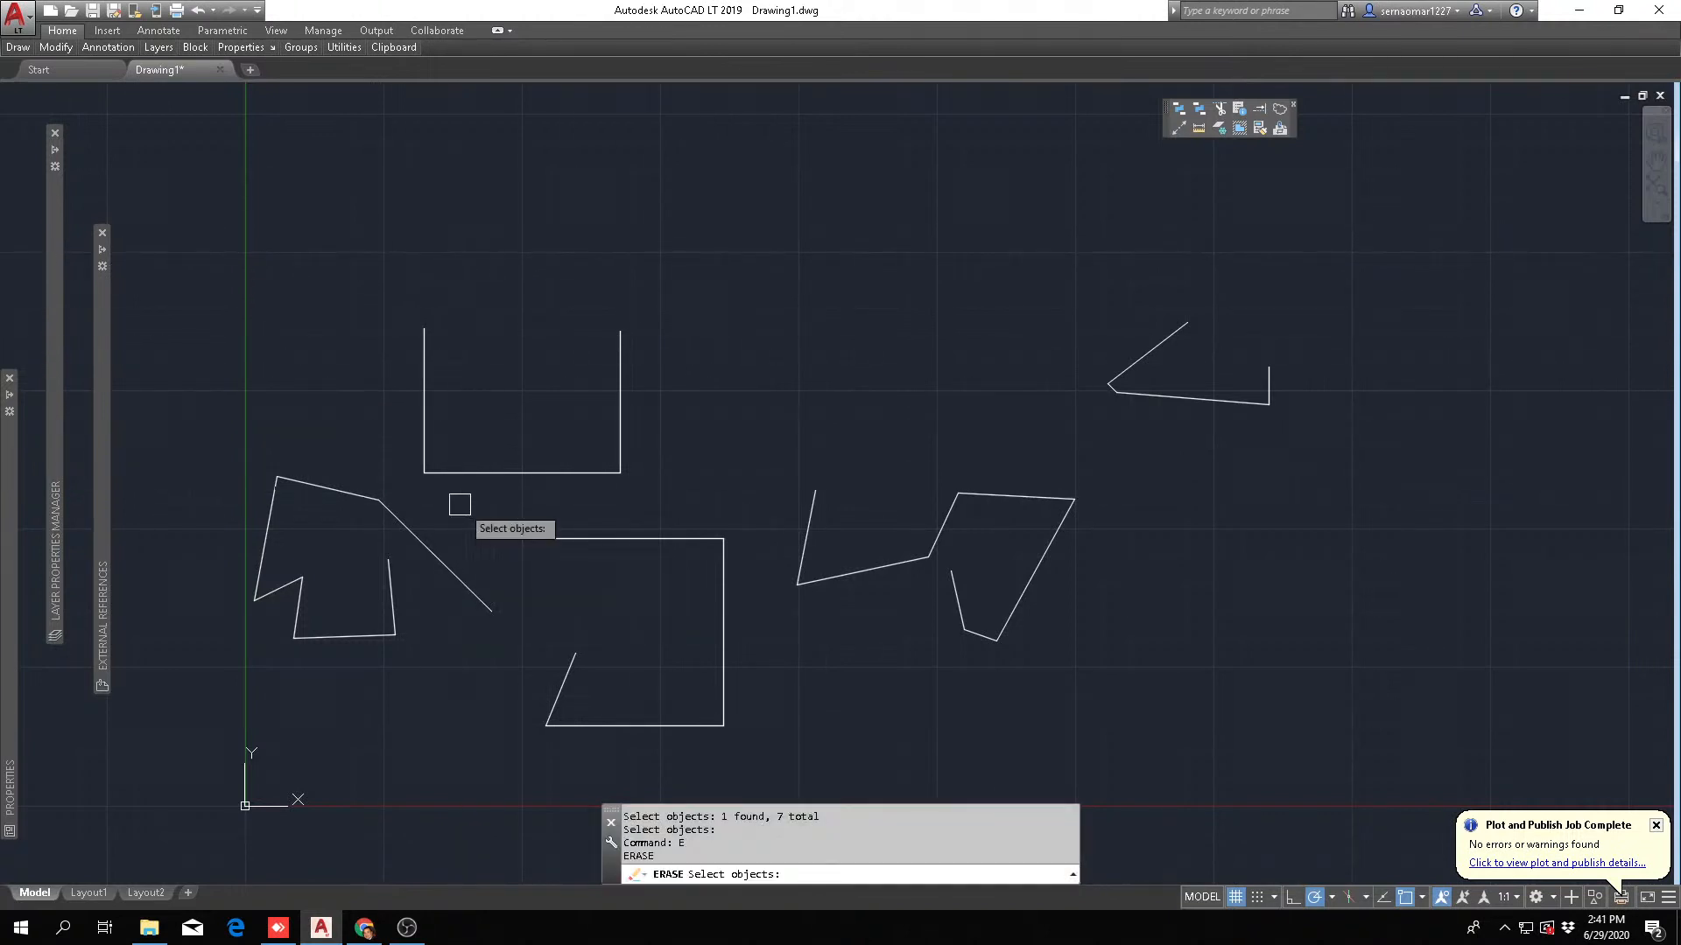
click(1147, 351)
click(1200, 395)
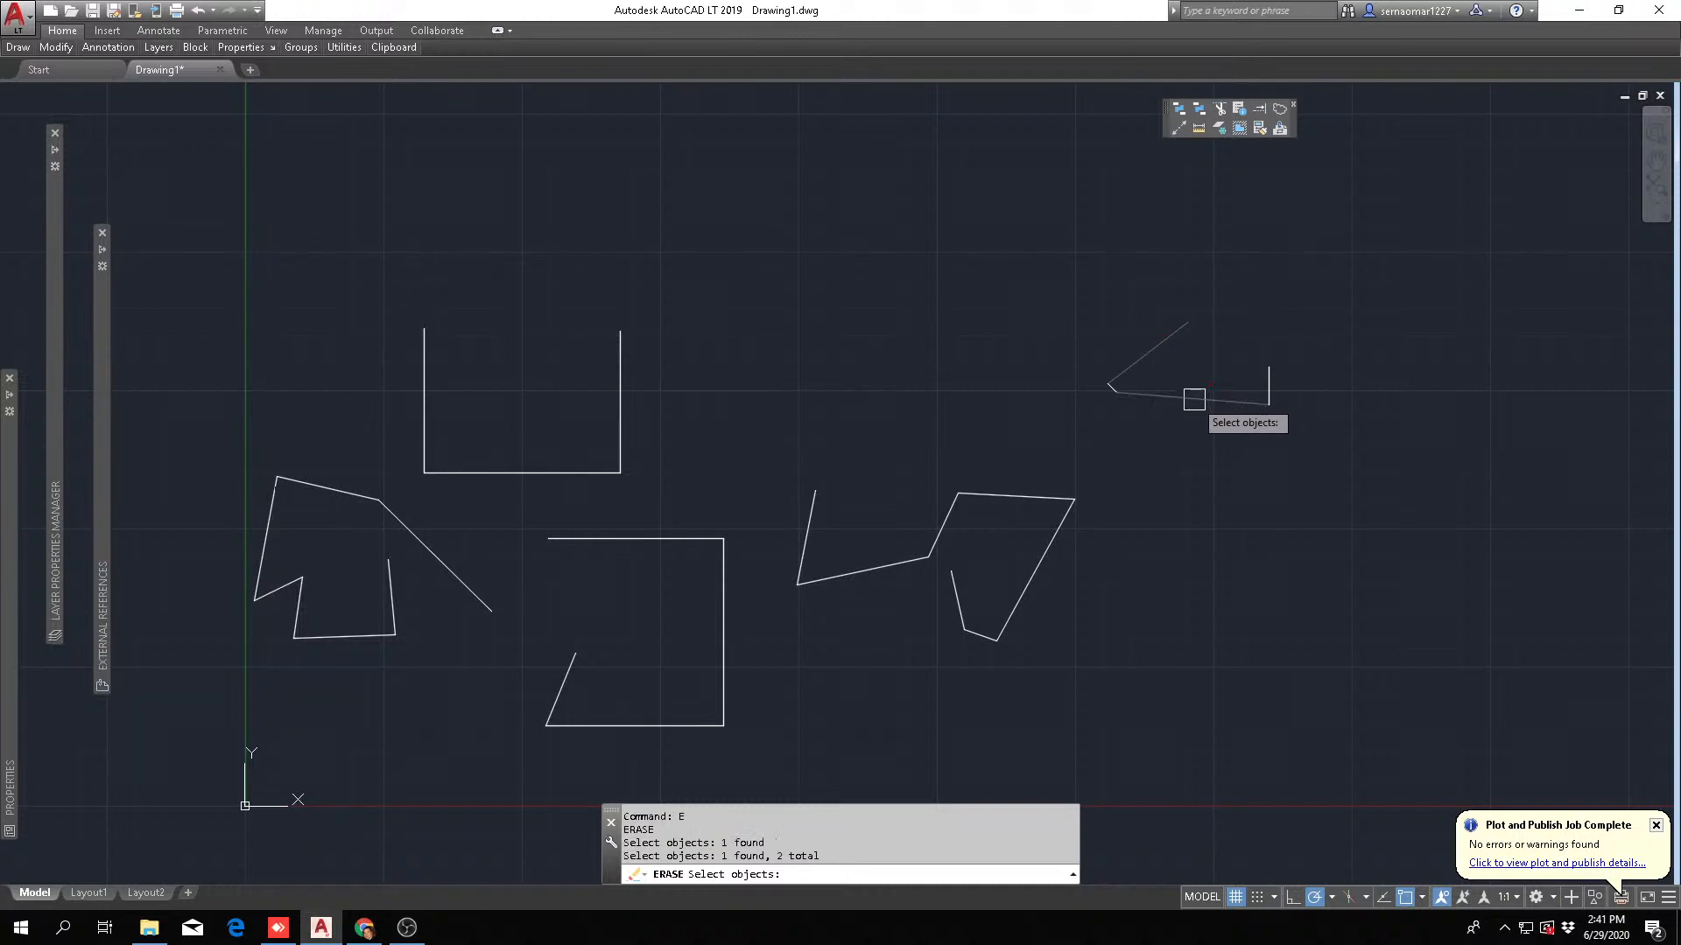
click(1268, 386)
key(Return)
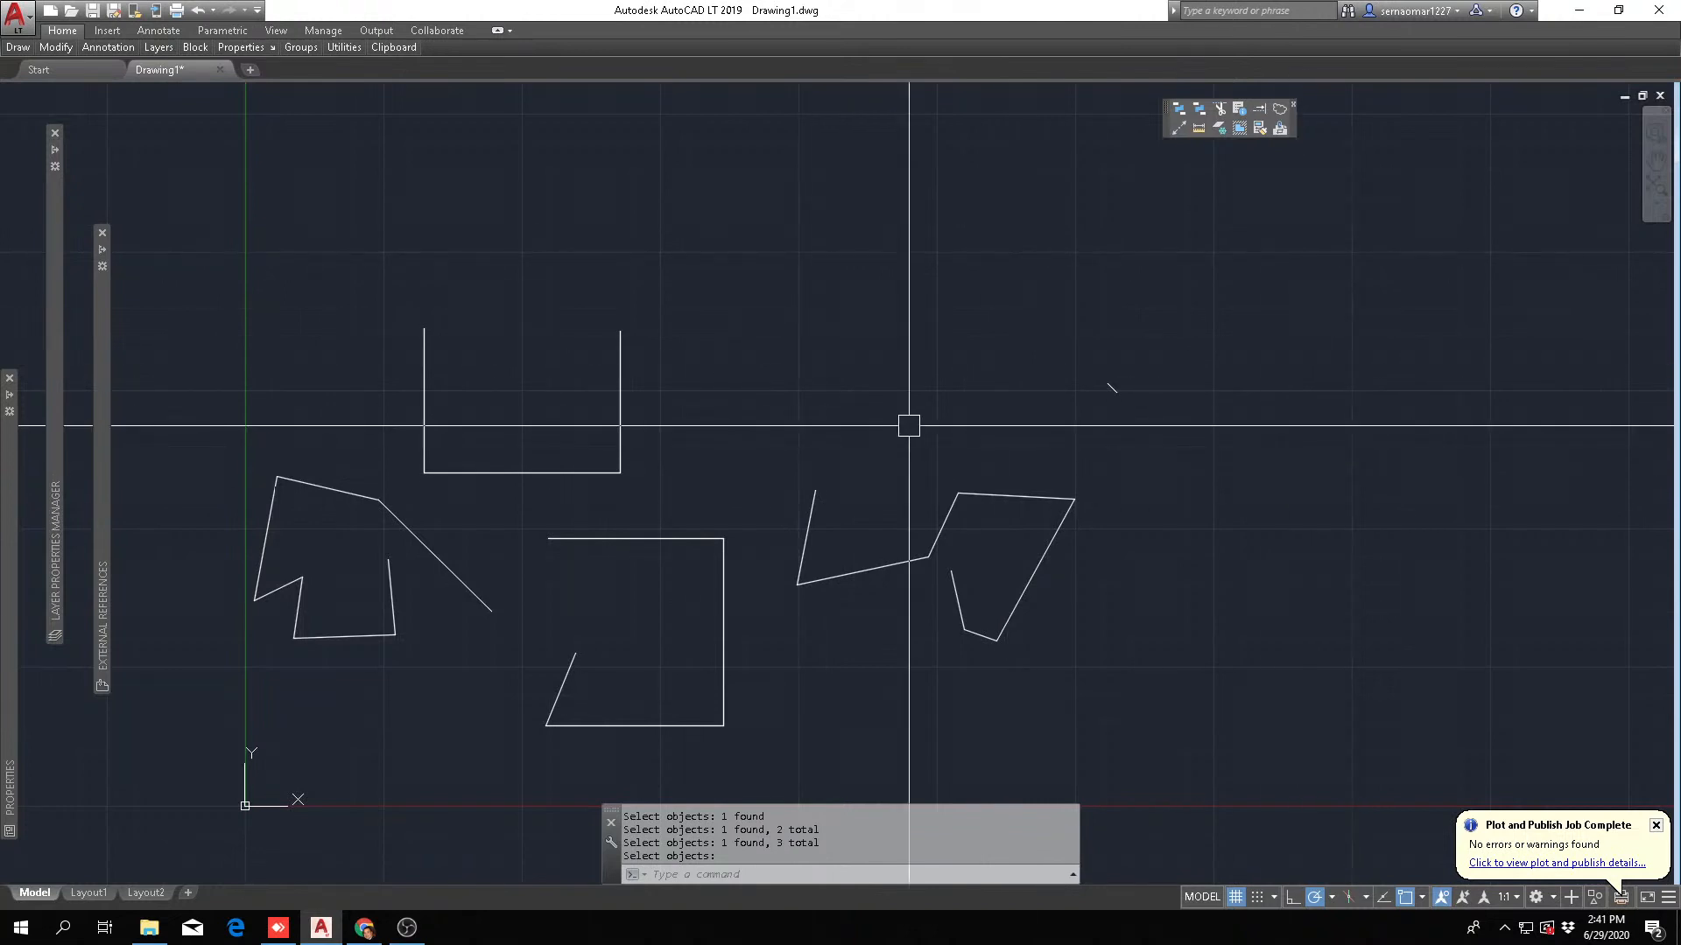
- Erase the three leftmost connected segments of the zigzag shape beside the open square, keeping its other four segments
text(E)
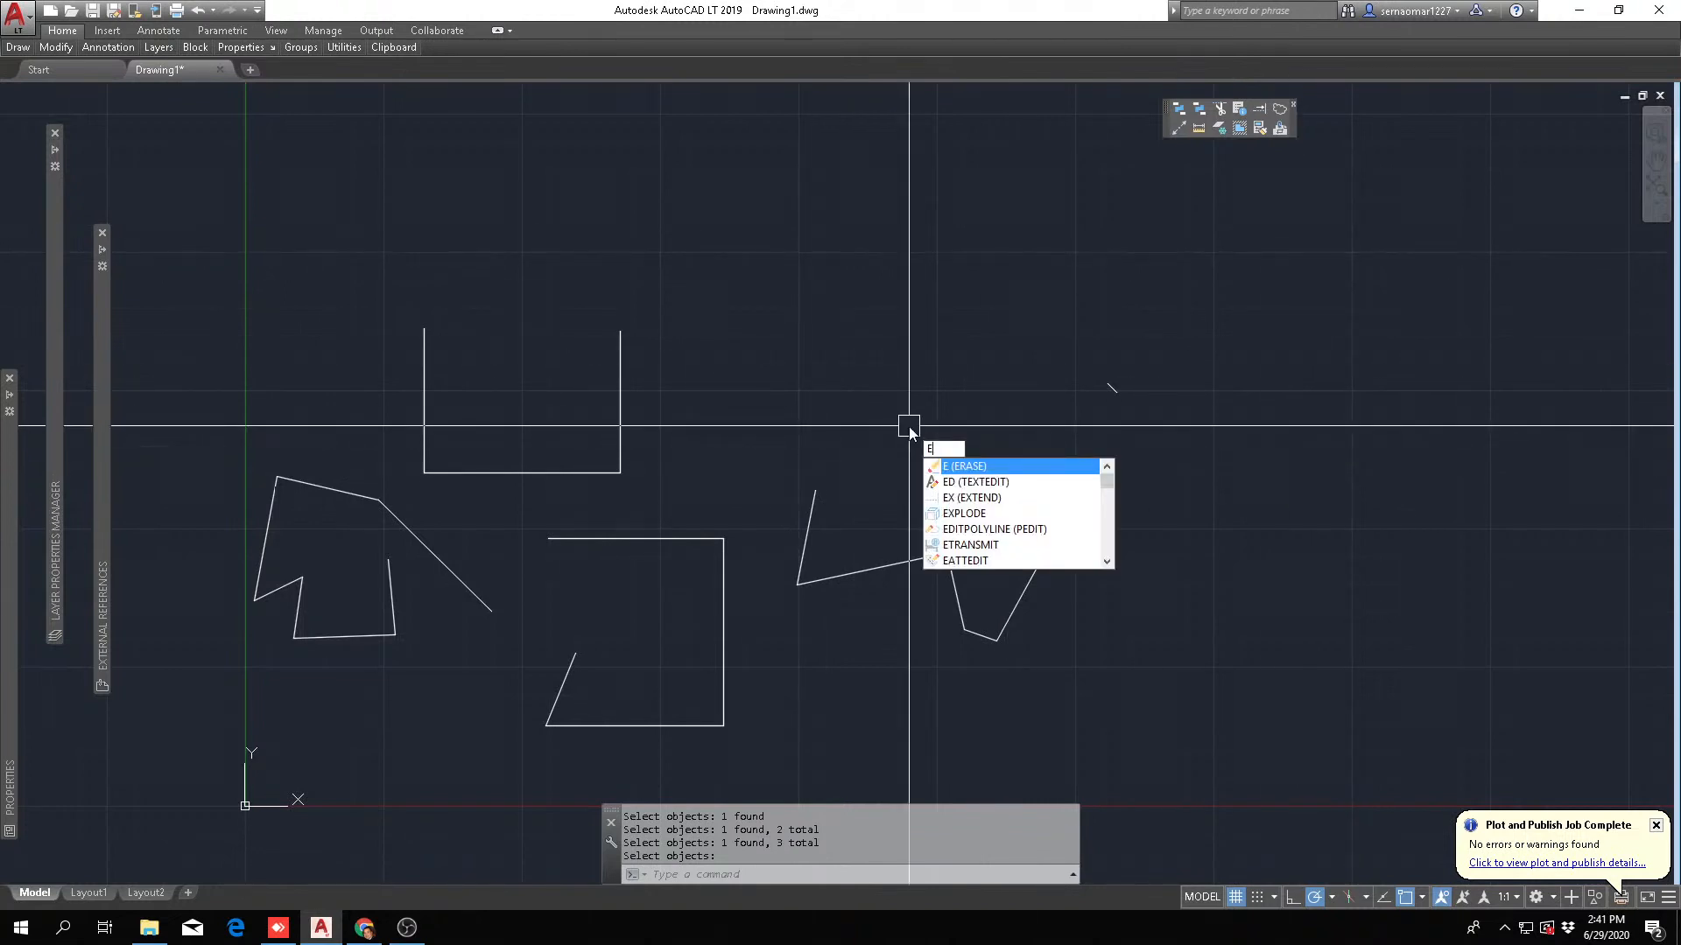
key(Return)
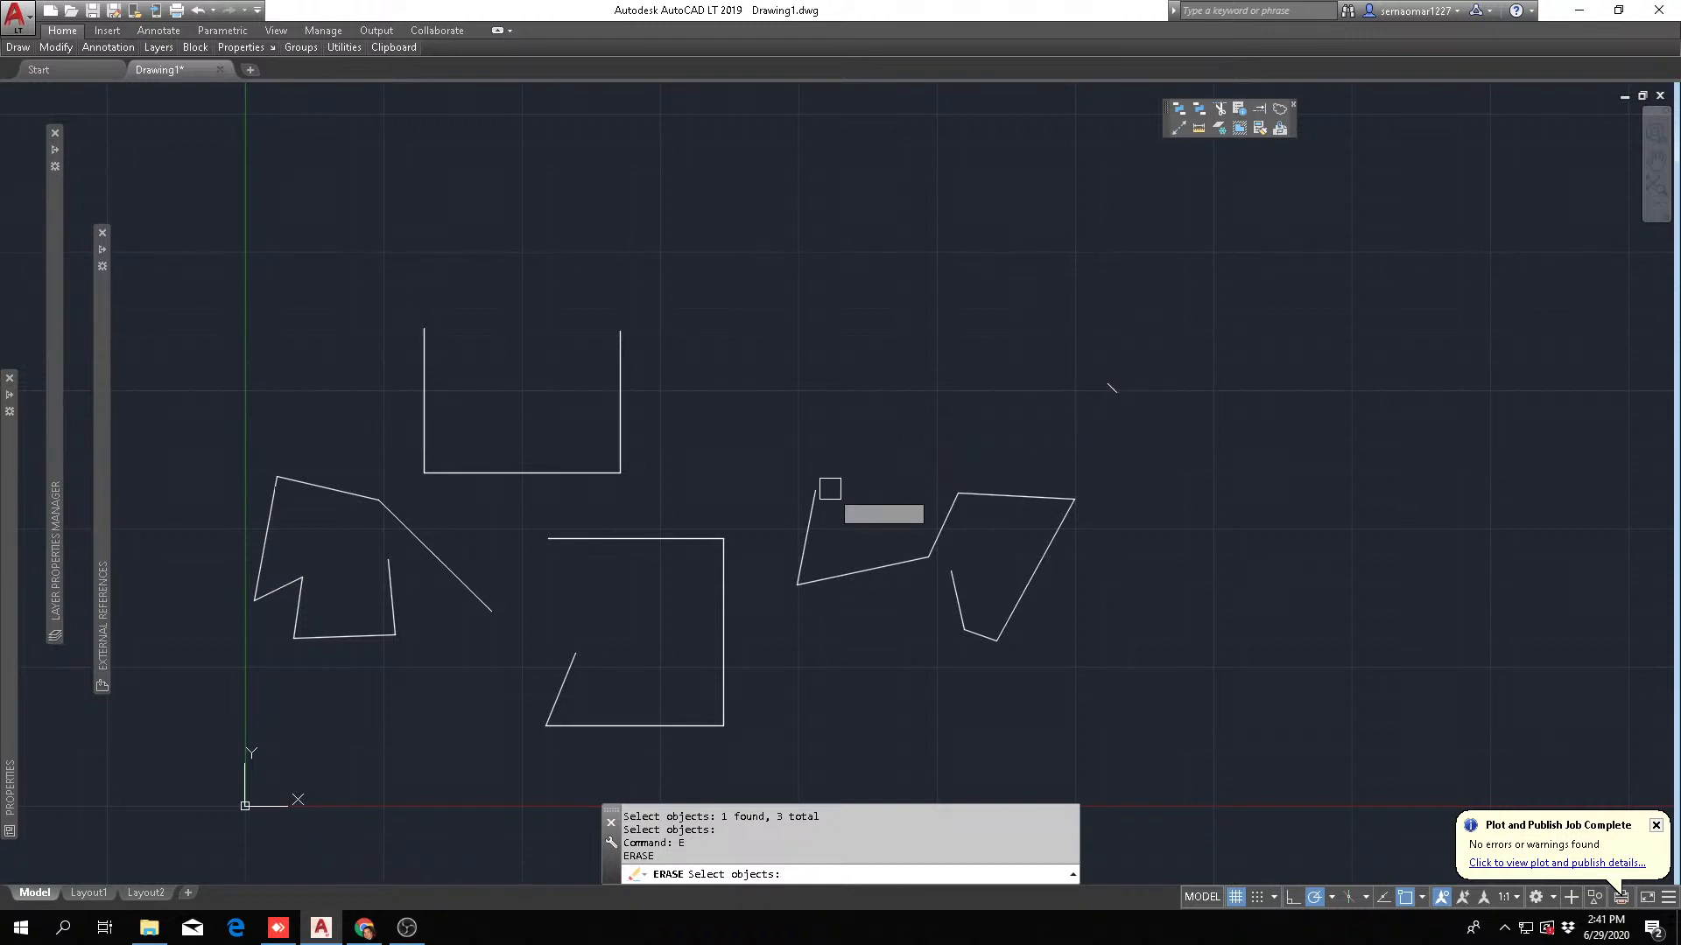
click(813, 499)
click(869, 565)
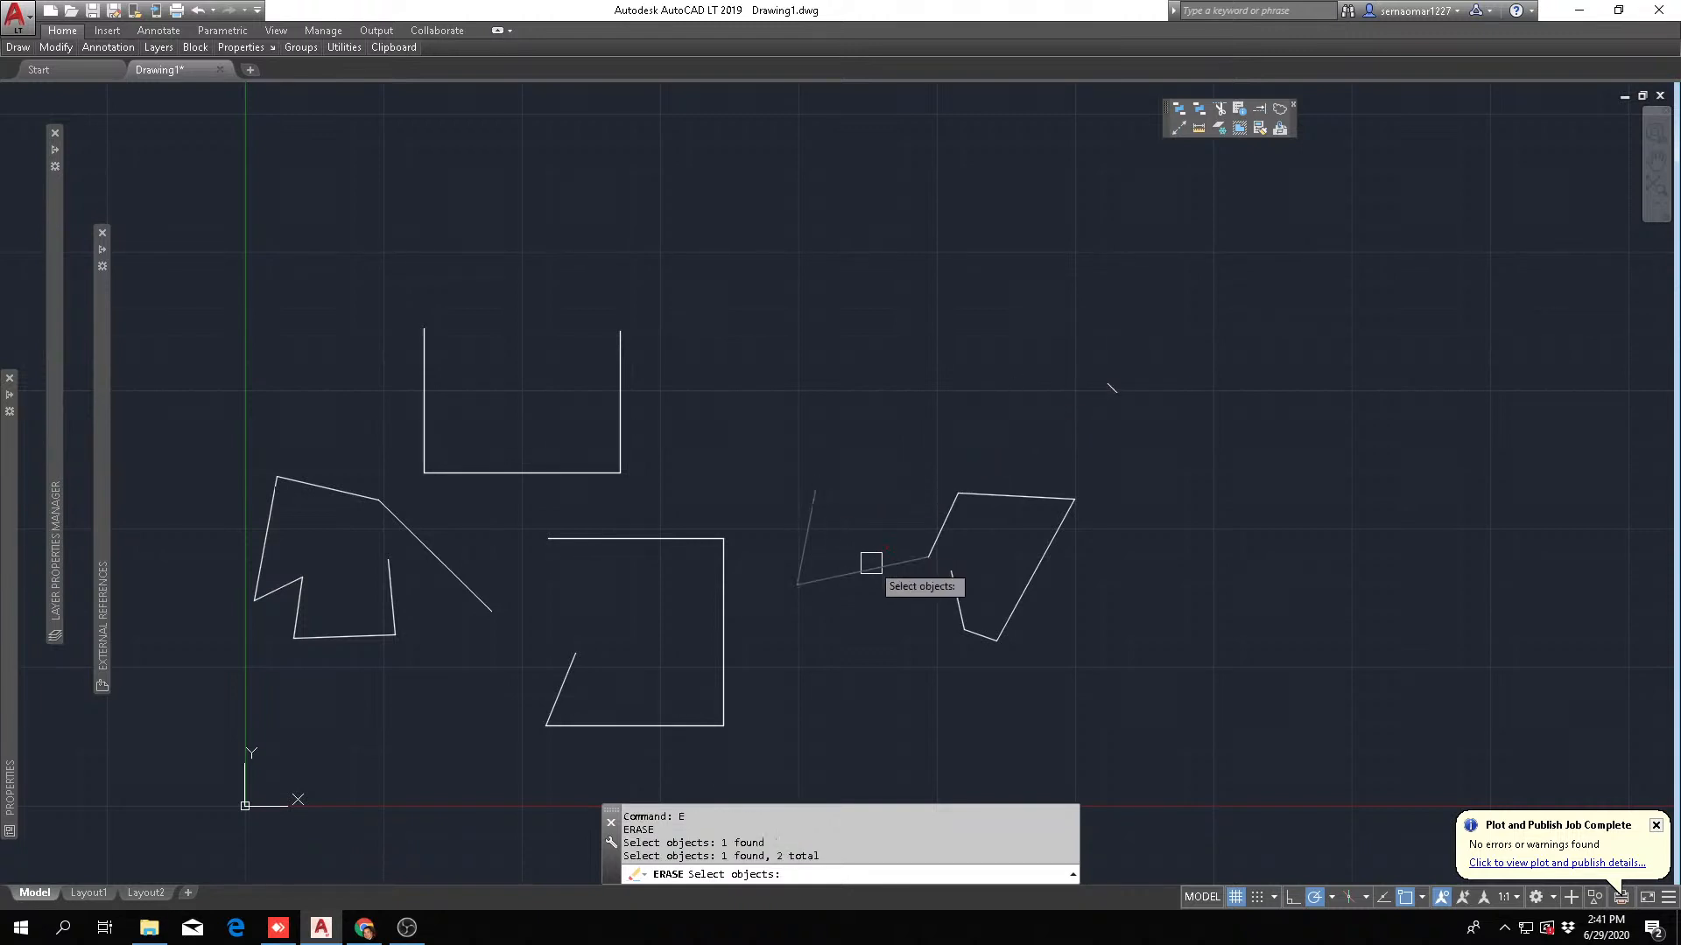
click(924, 529)
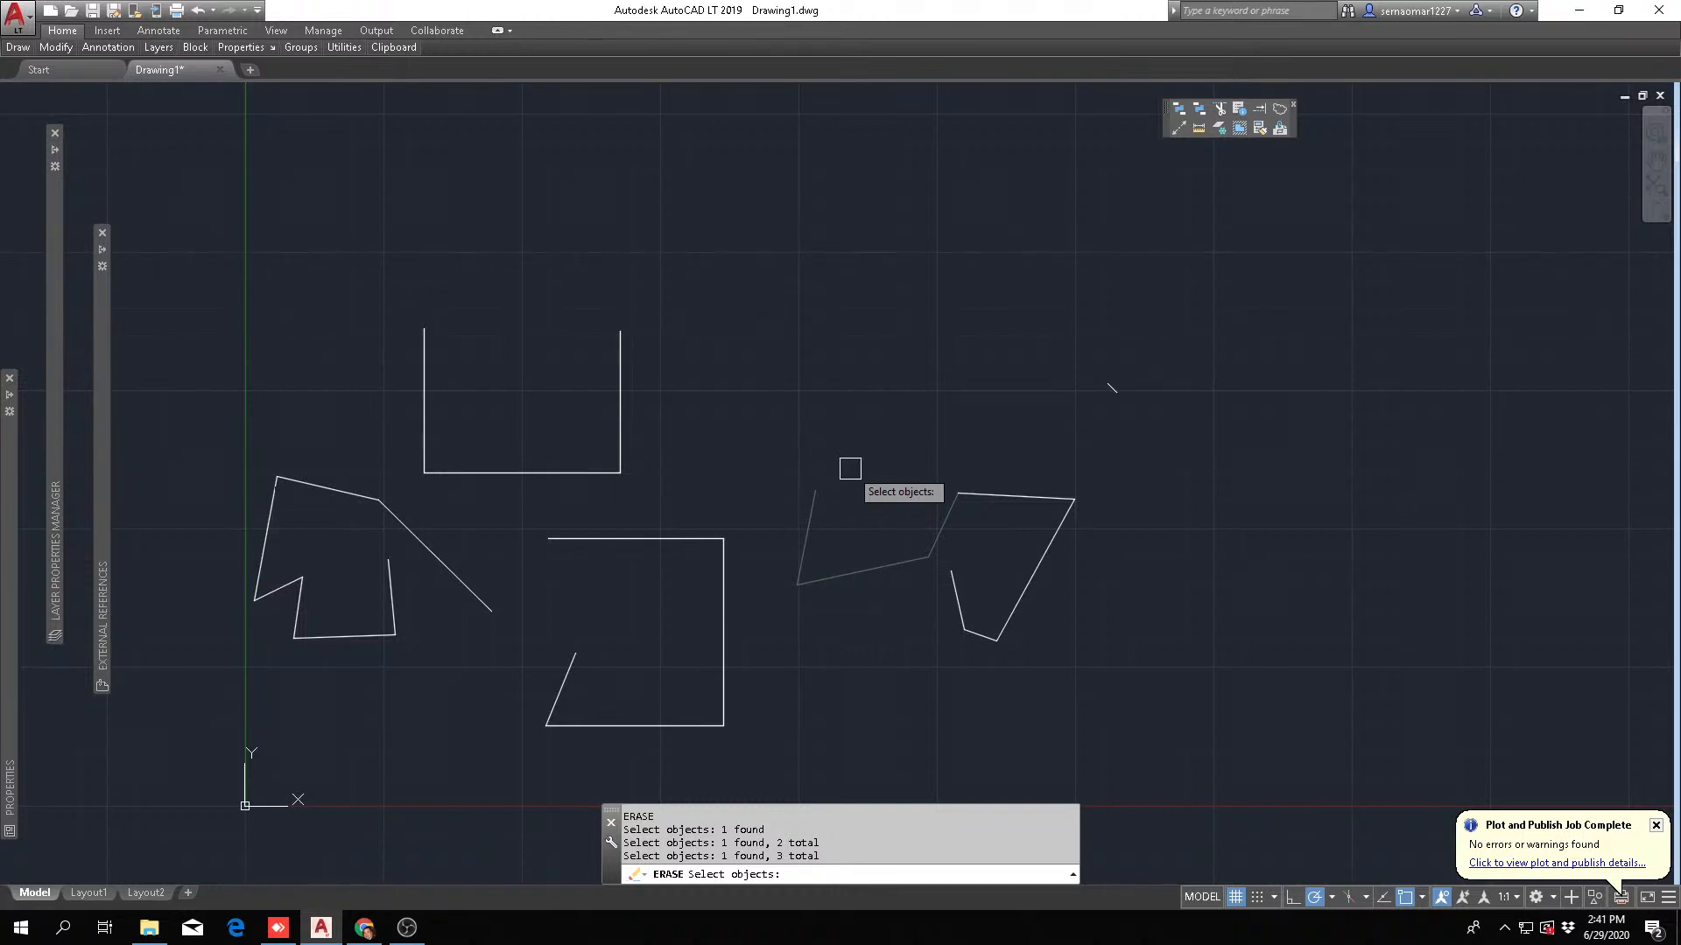
key(Return)
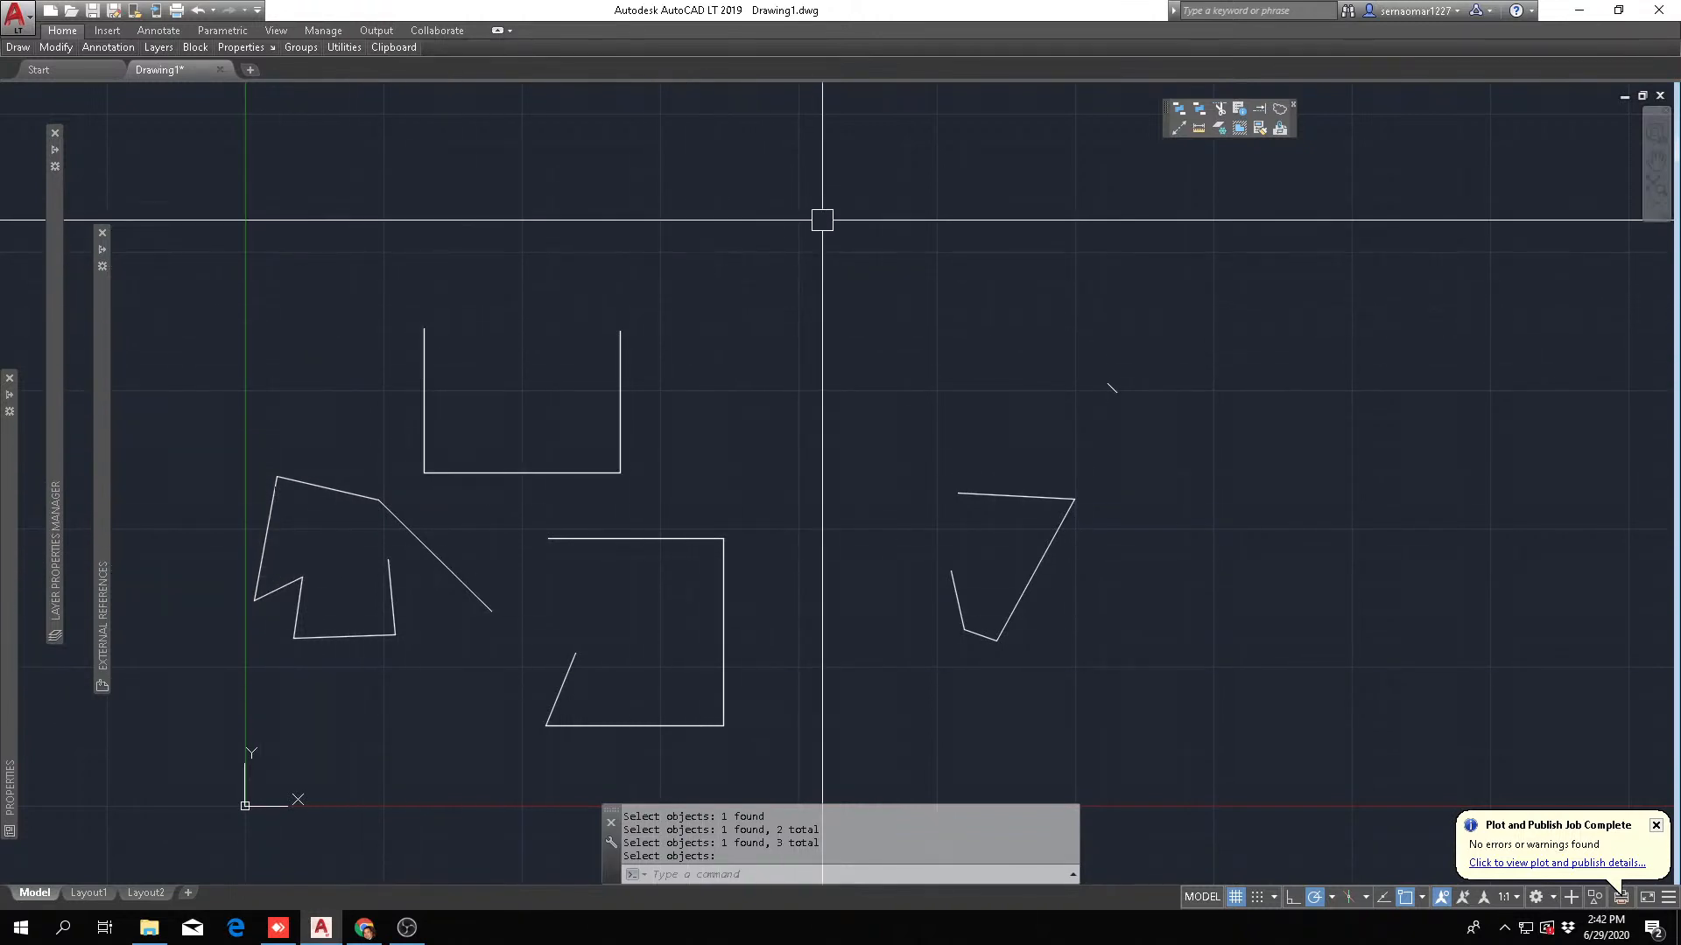
- Erase all the remaining shapes in the drawing with one crossing selection
text(E)
key(Return)
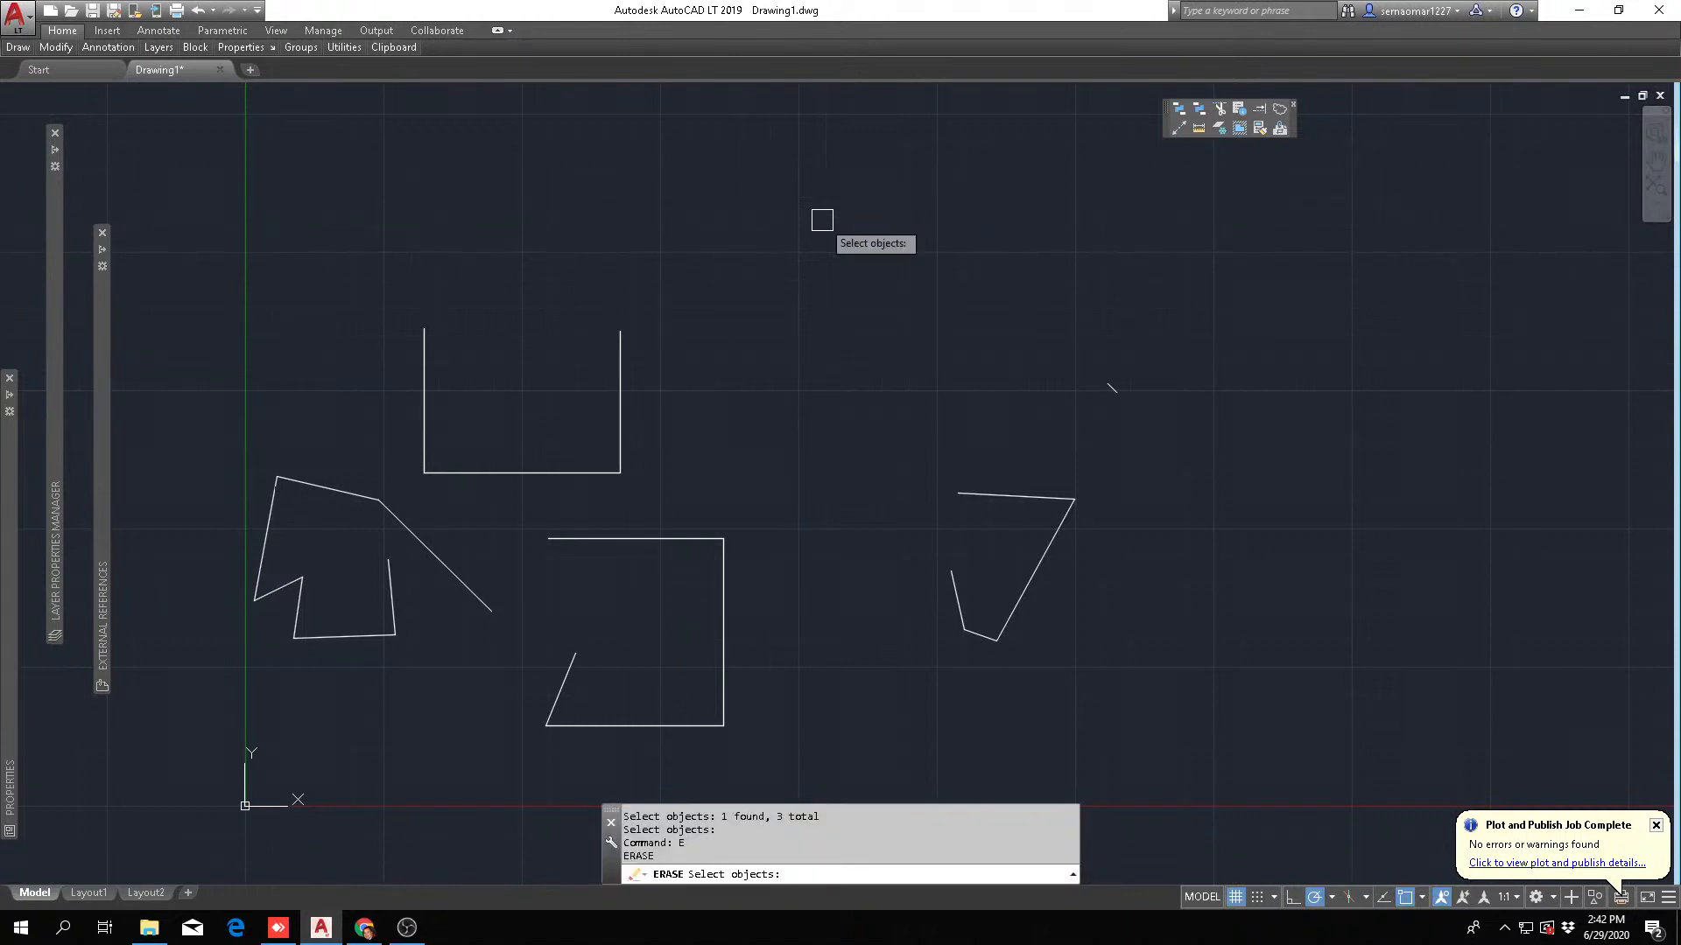
mouse_move(62, 54)
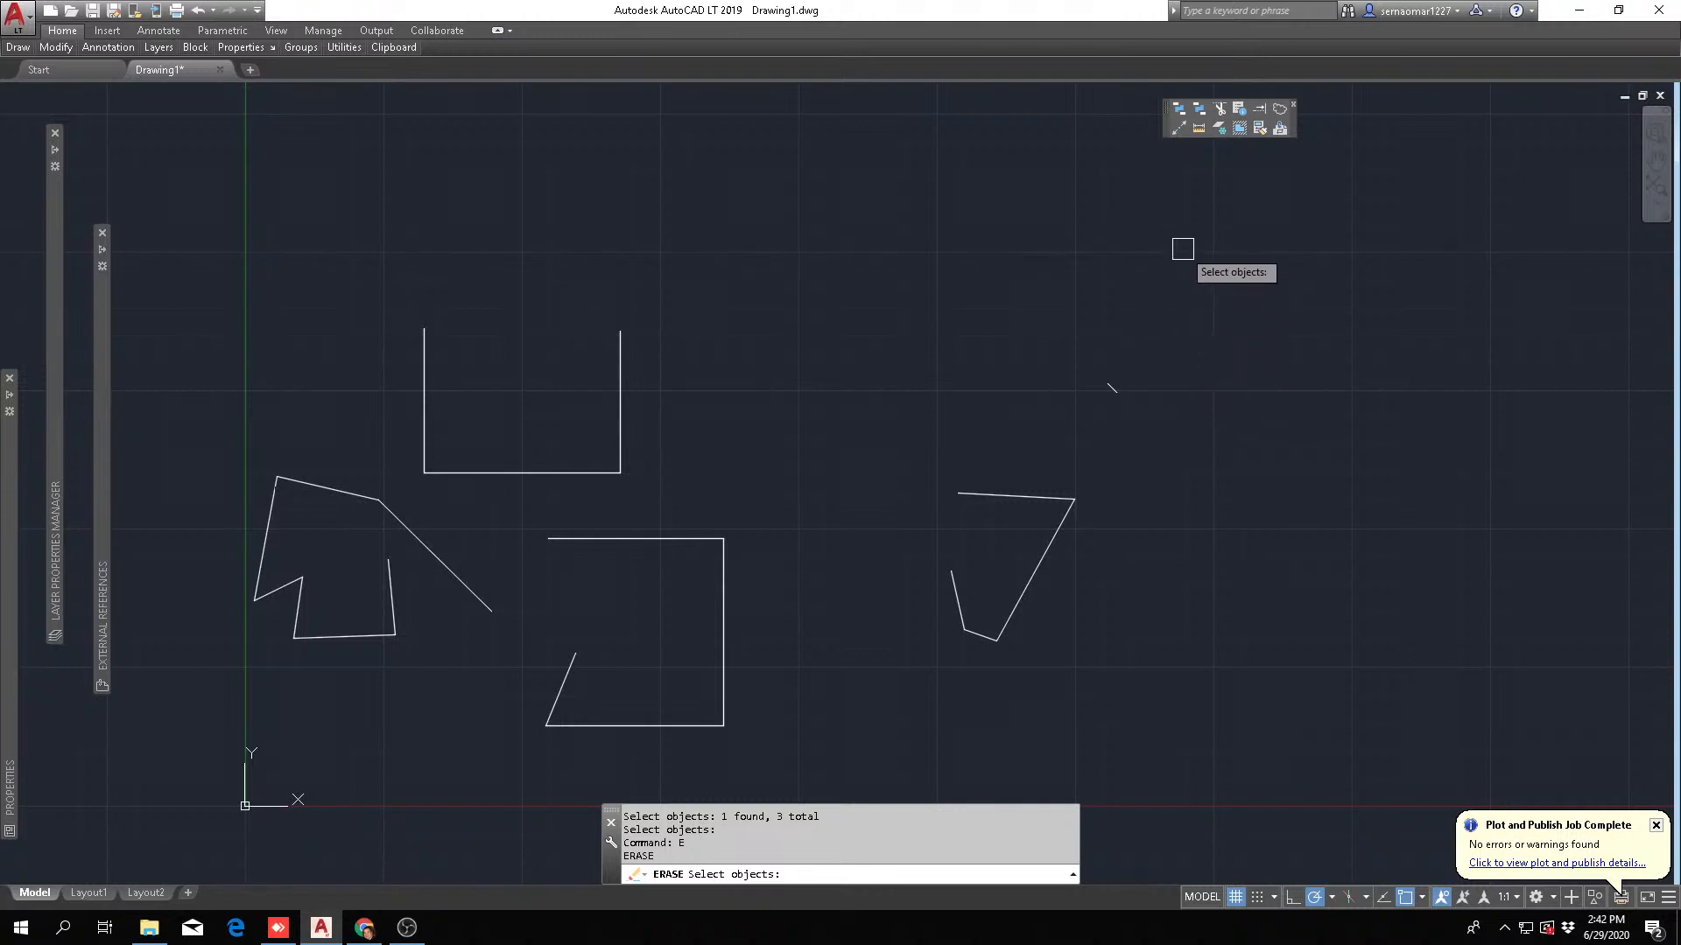
click(1212, 219)
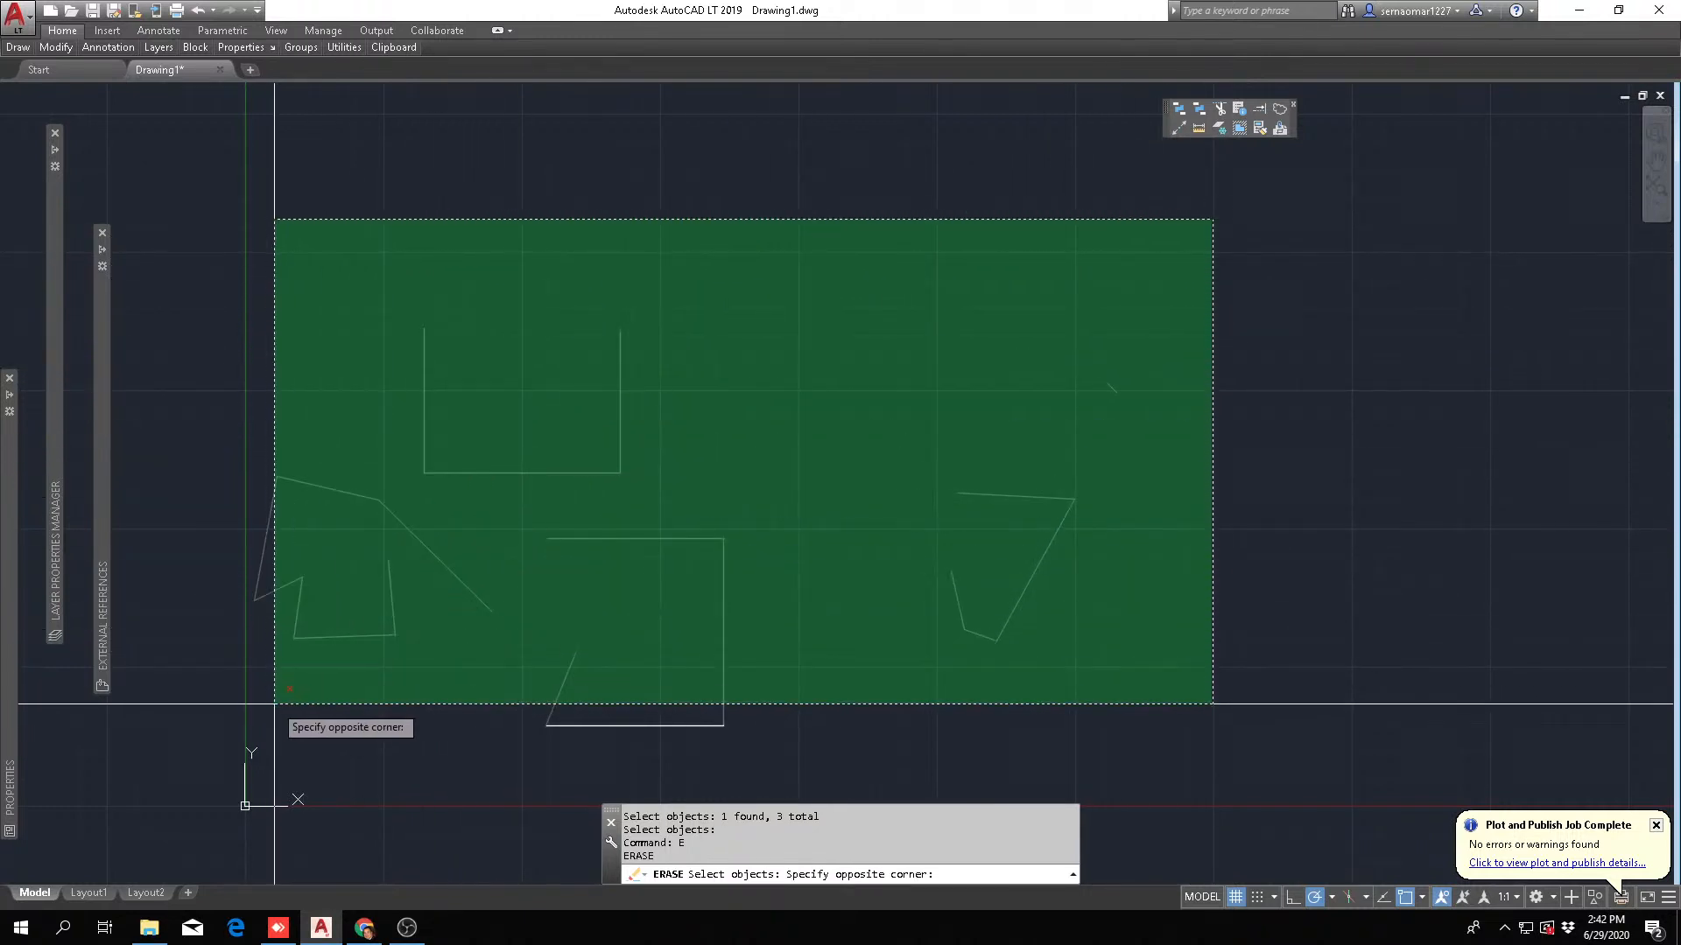
click(185, 754)
key(Return)
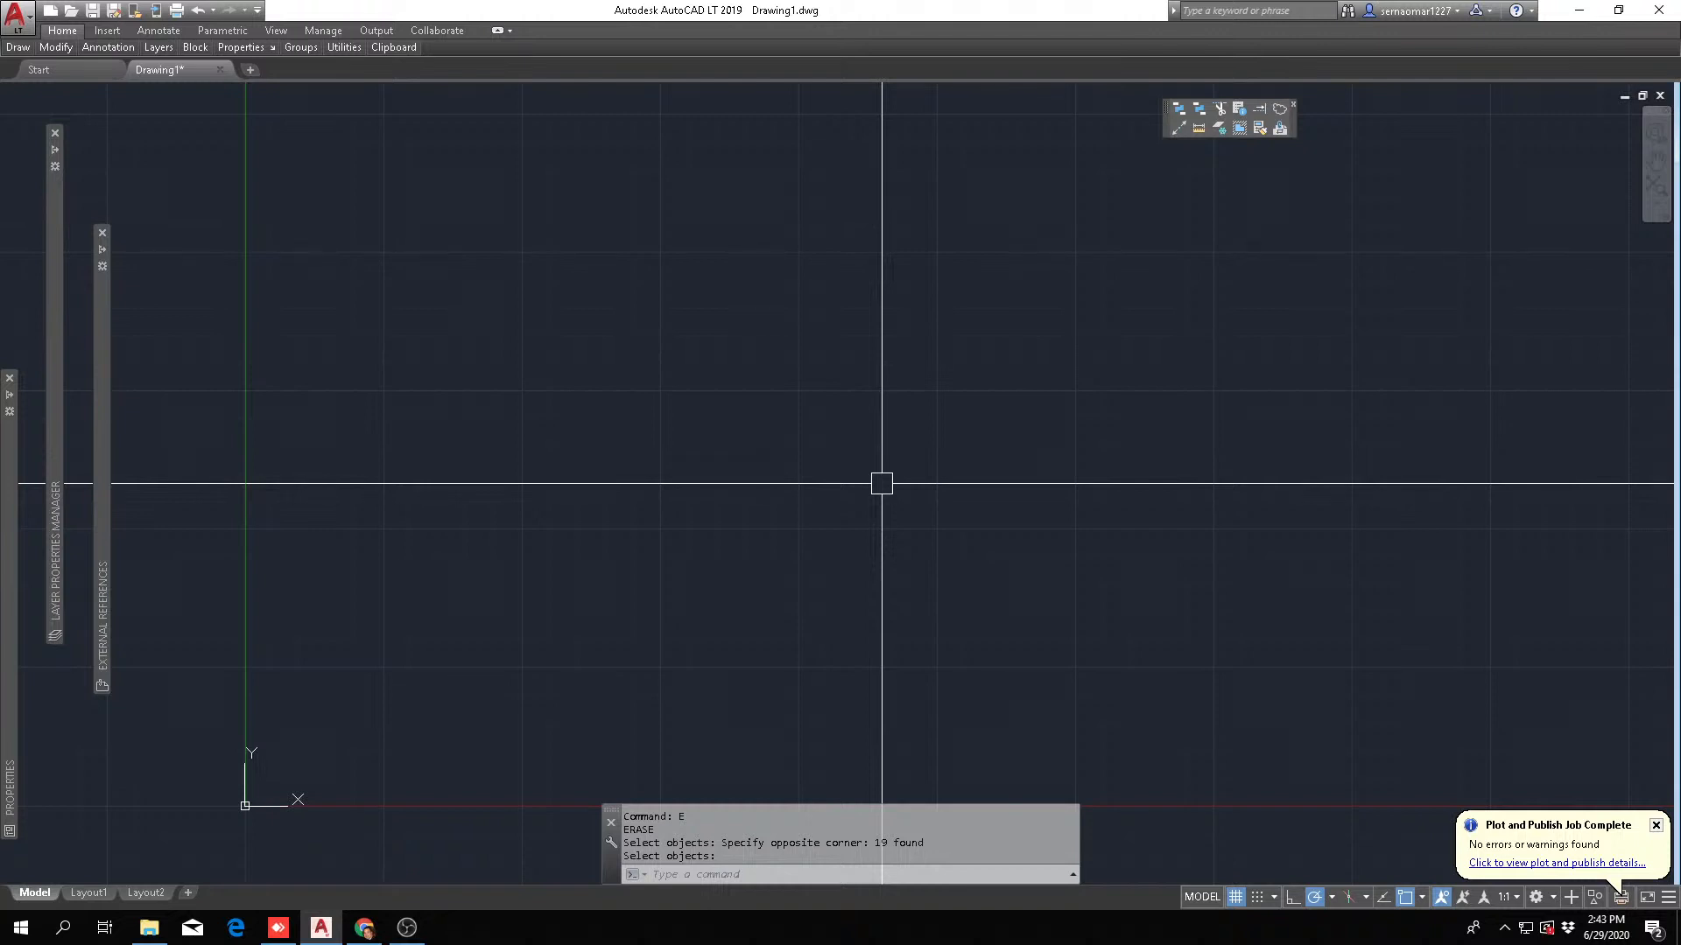
key(Return)
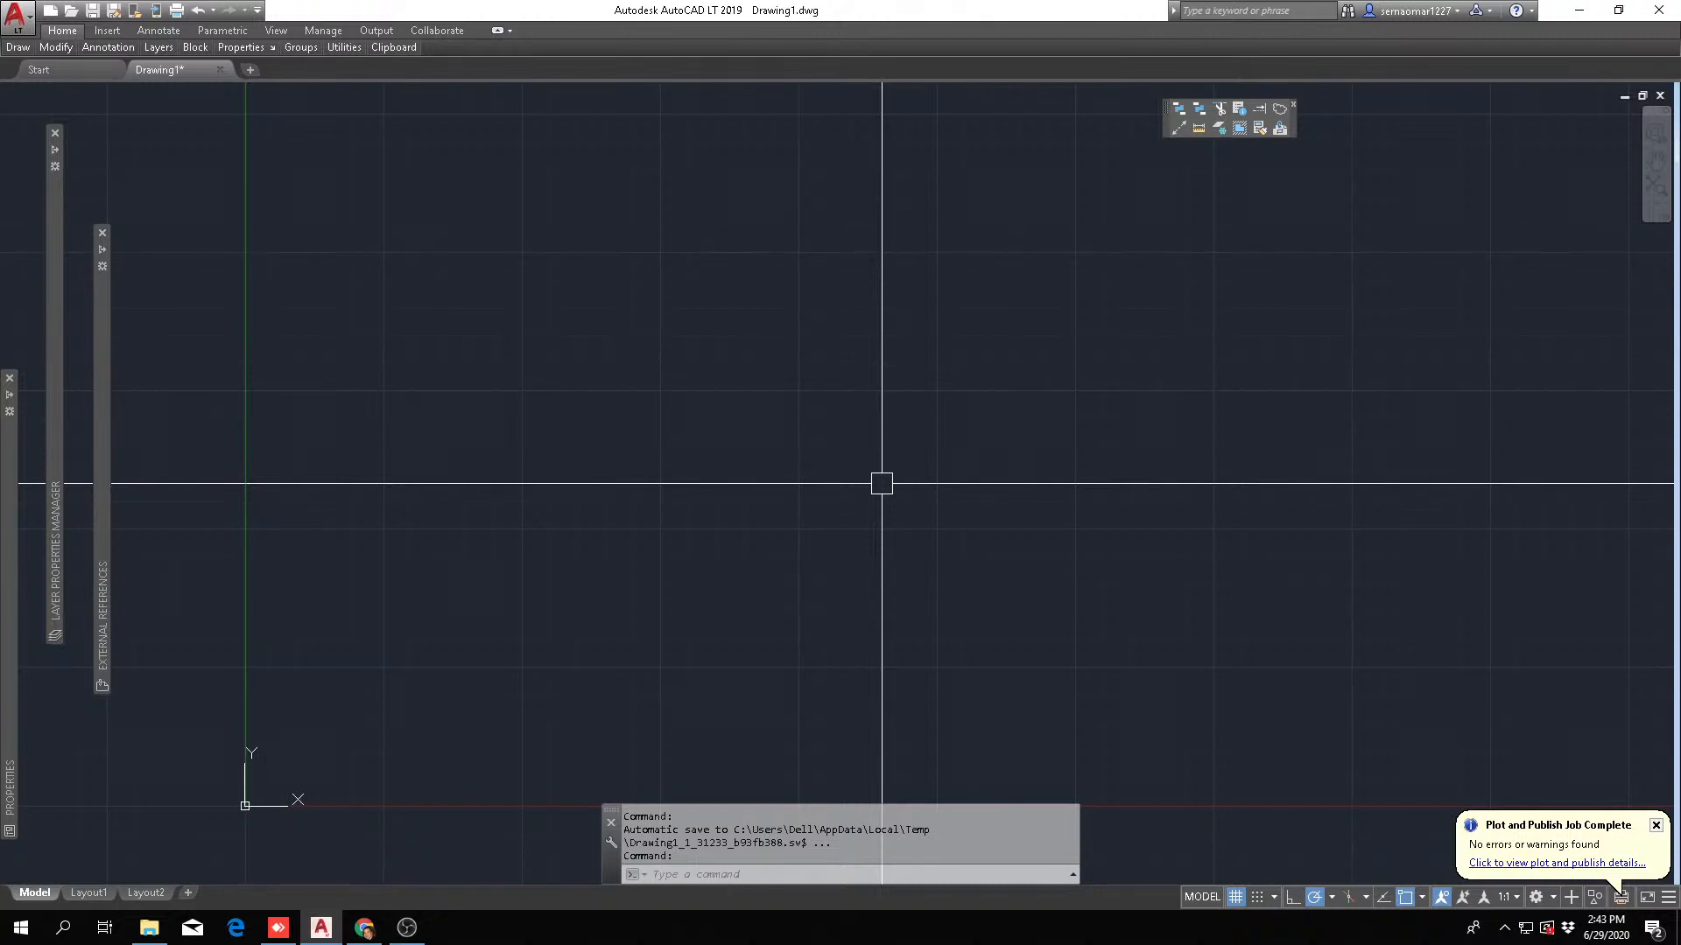
- Undo the erasure of all shapes, redo it, and undo it again
click(198, 12)
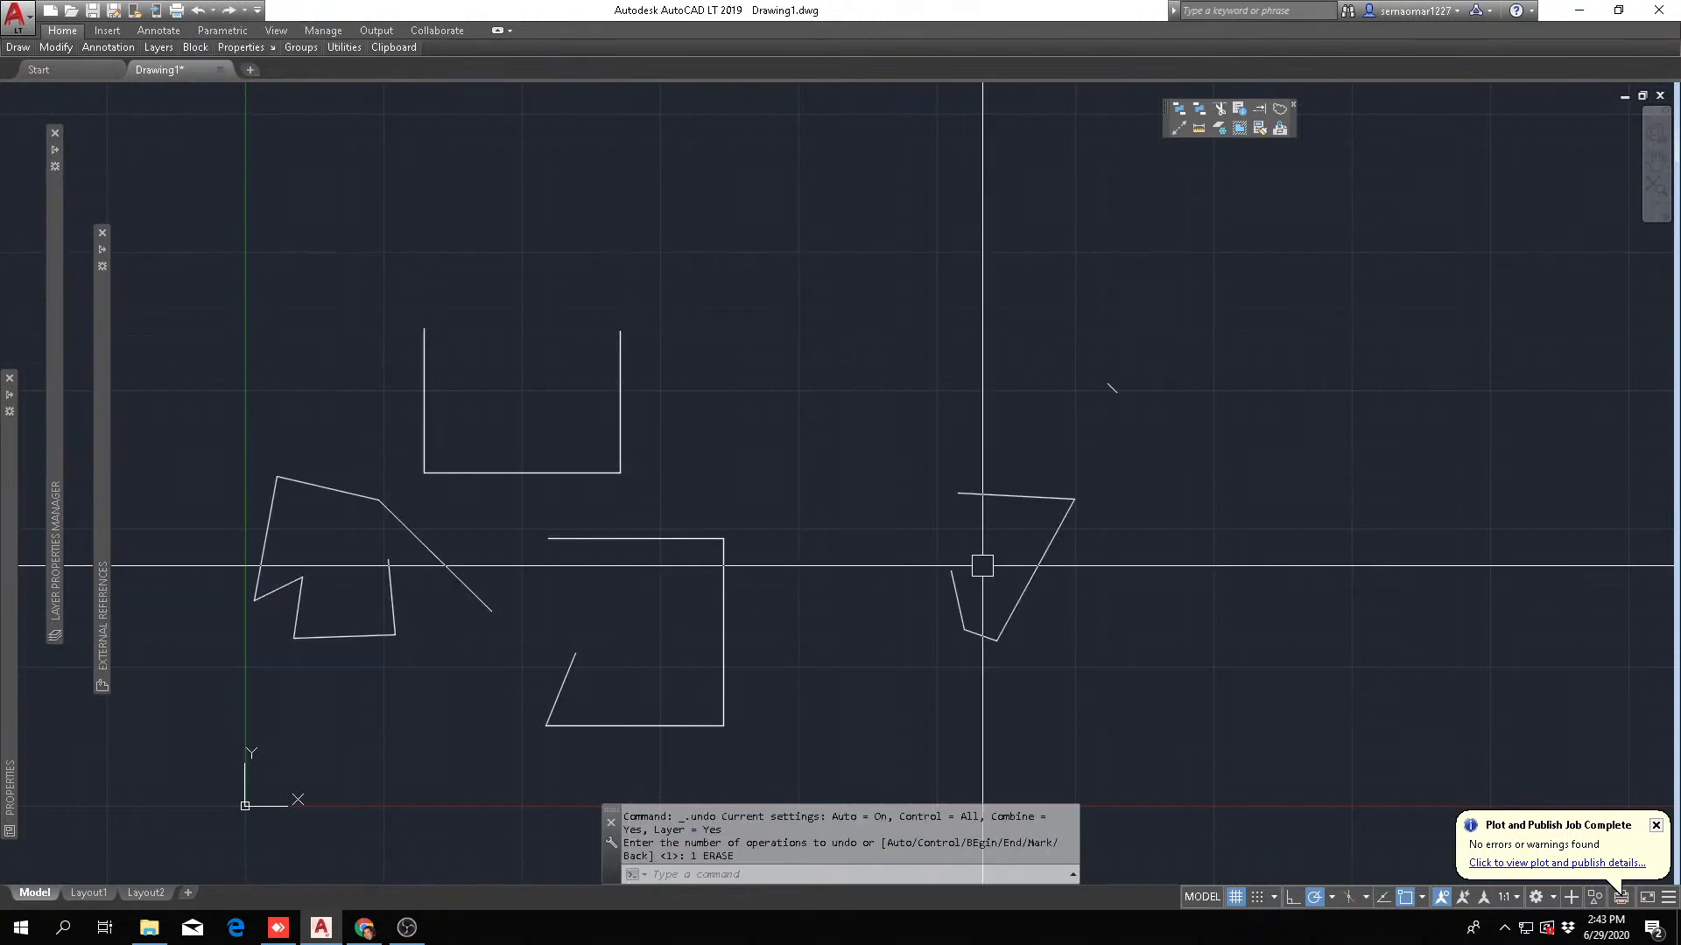
click(231, 10)
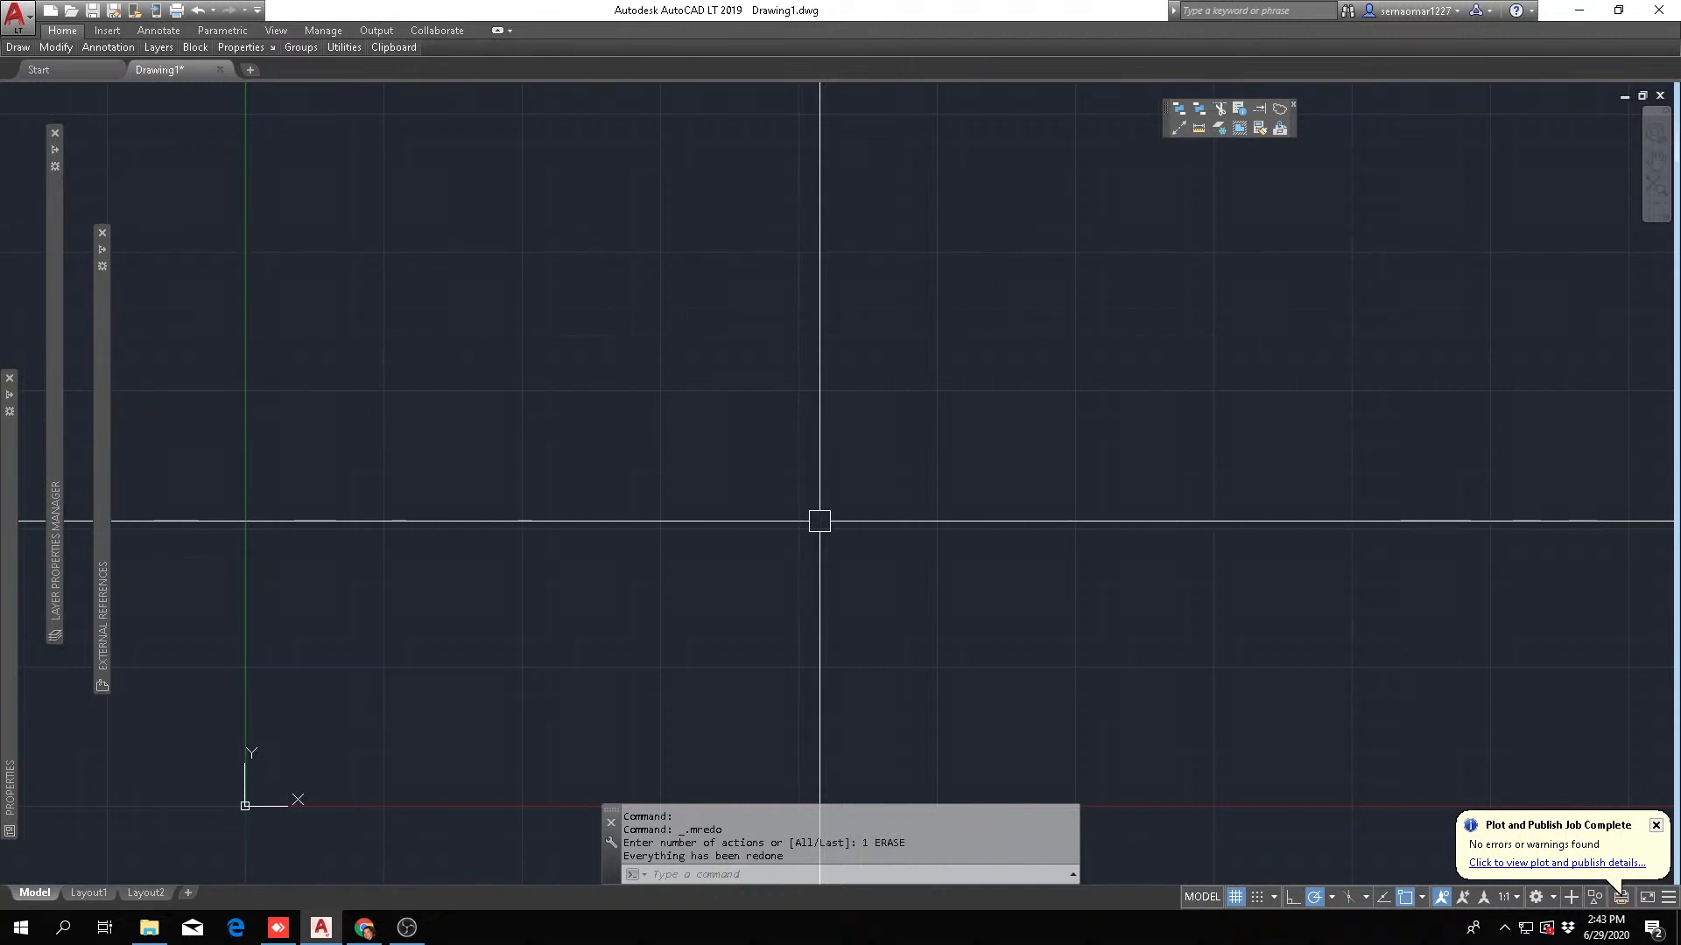
text(u)
key(Return)
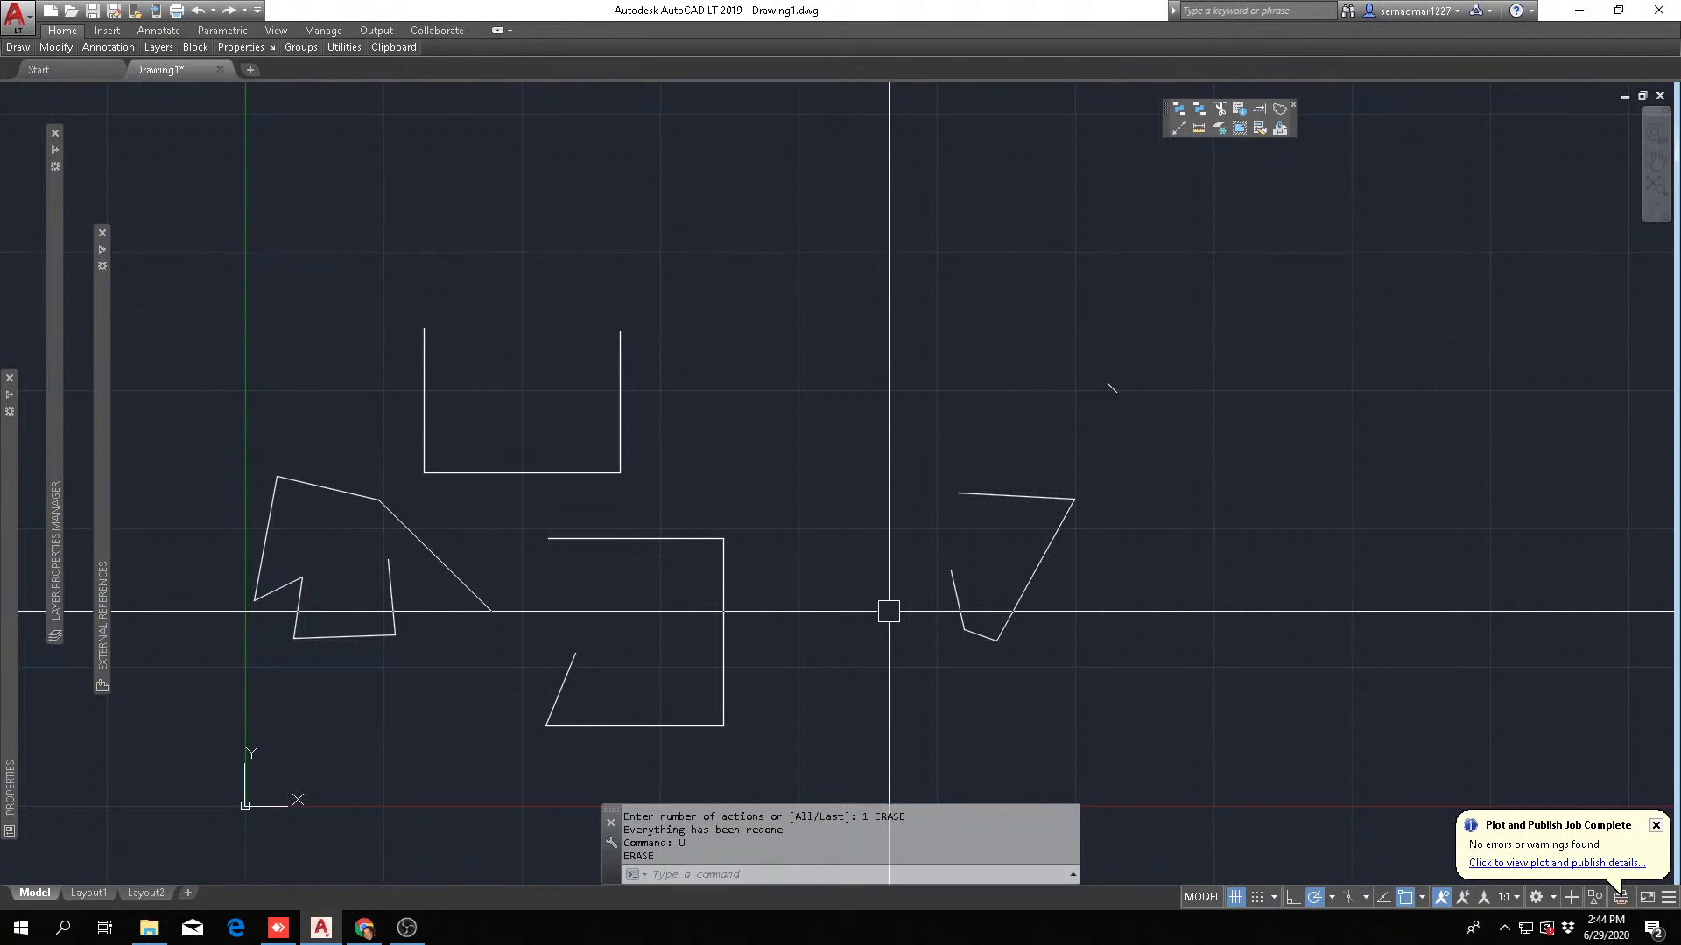
- Erase the U shape and the freehand shape near the Y axis with an enclosing window selection that only partly covers the open square
mouse_move(45, 47)
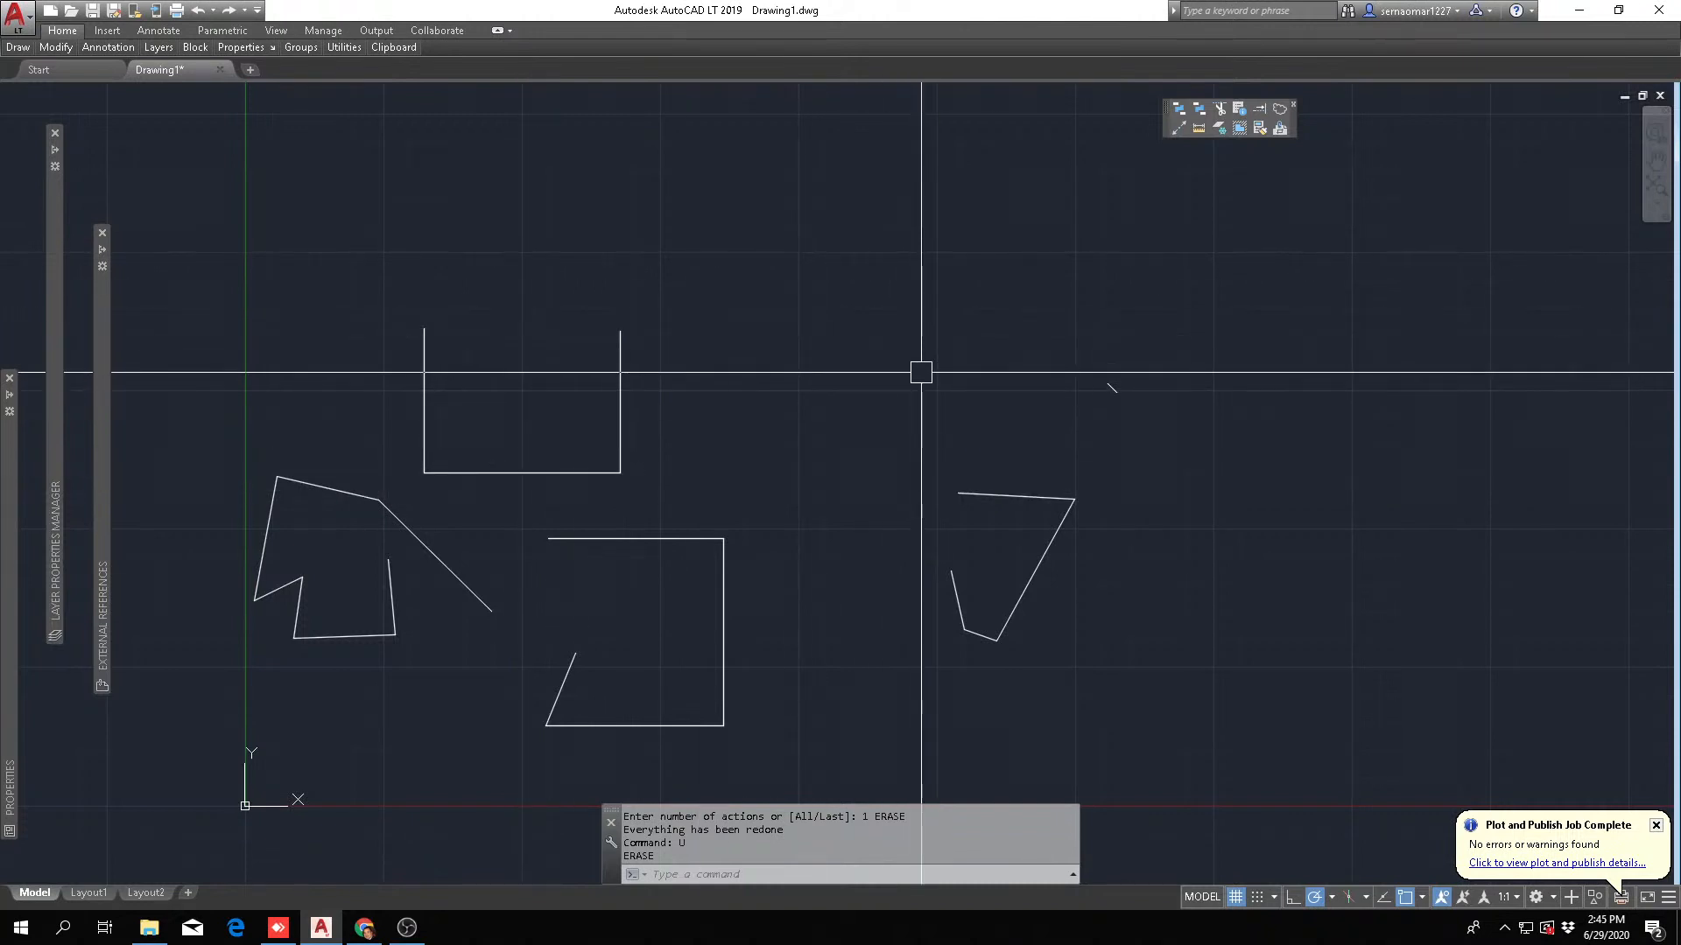
text(e)
key(Return)
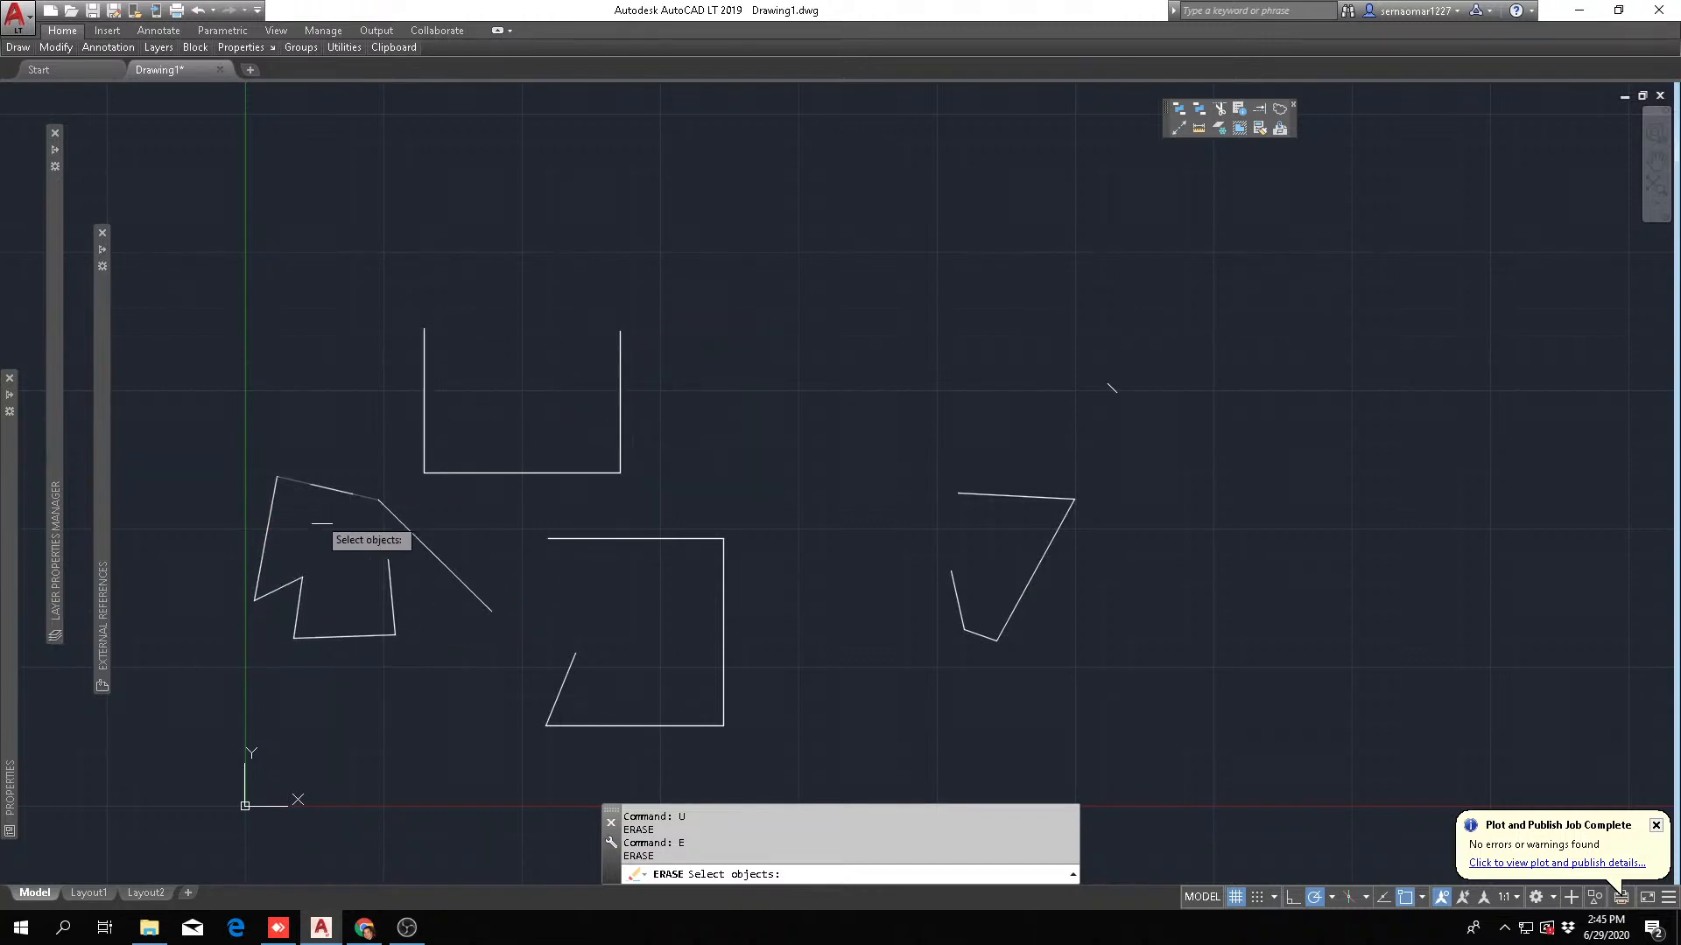
click(794, 231)
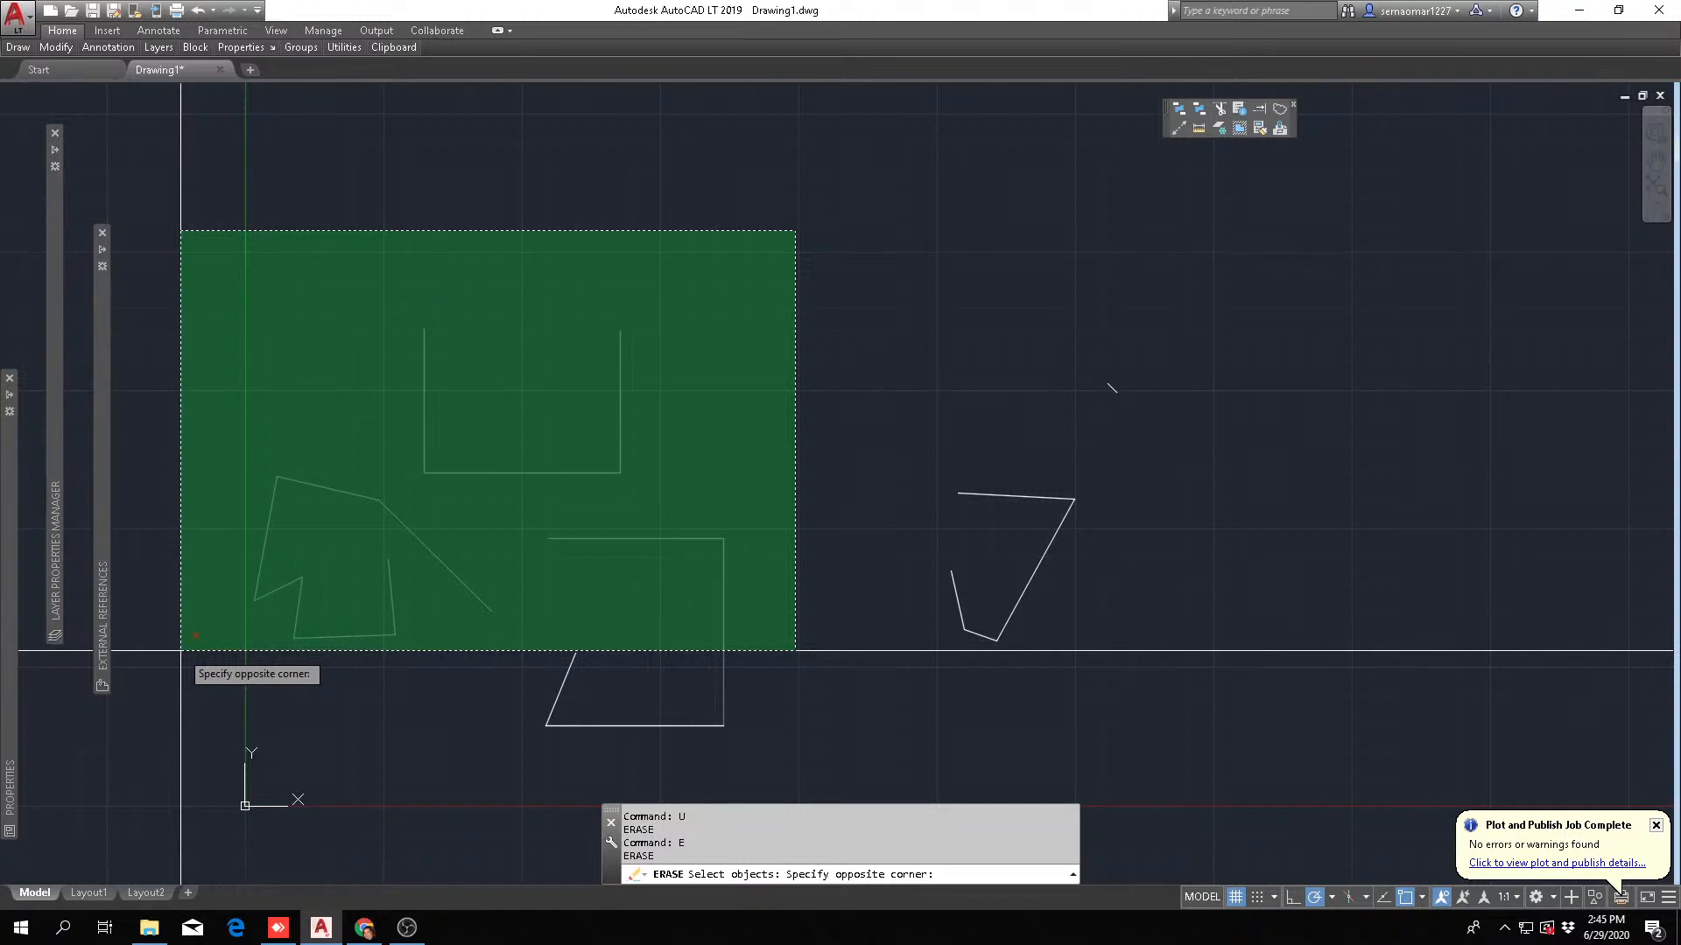
key(Escape)
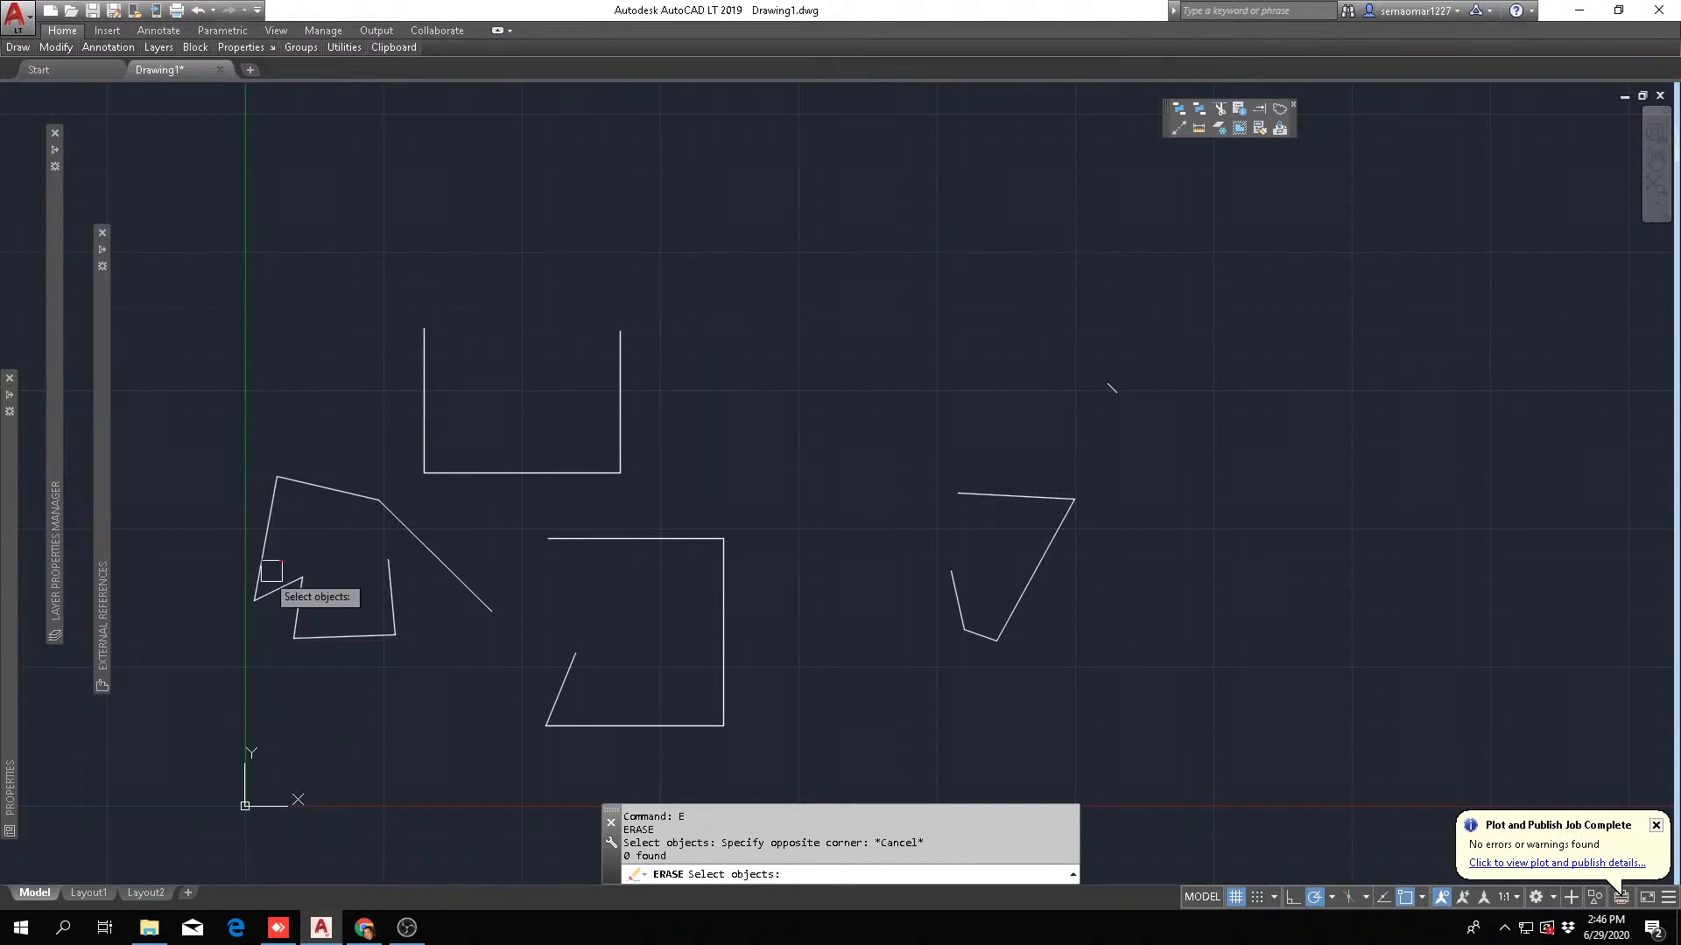
click(137, 721)
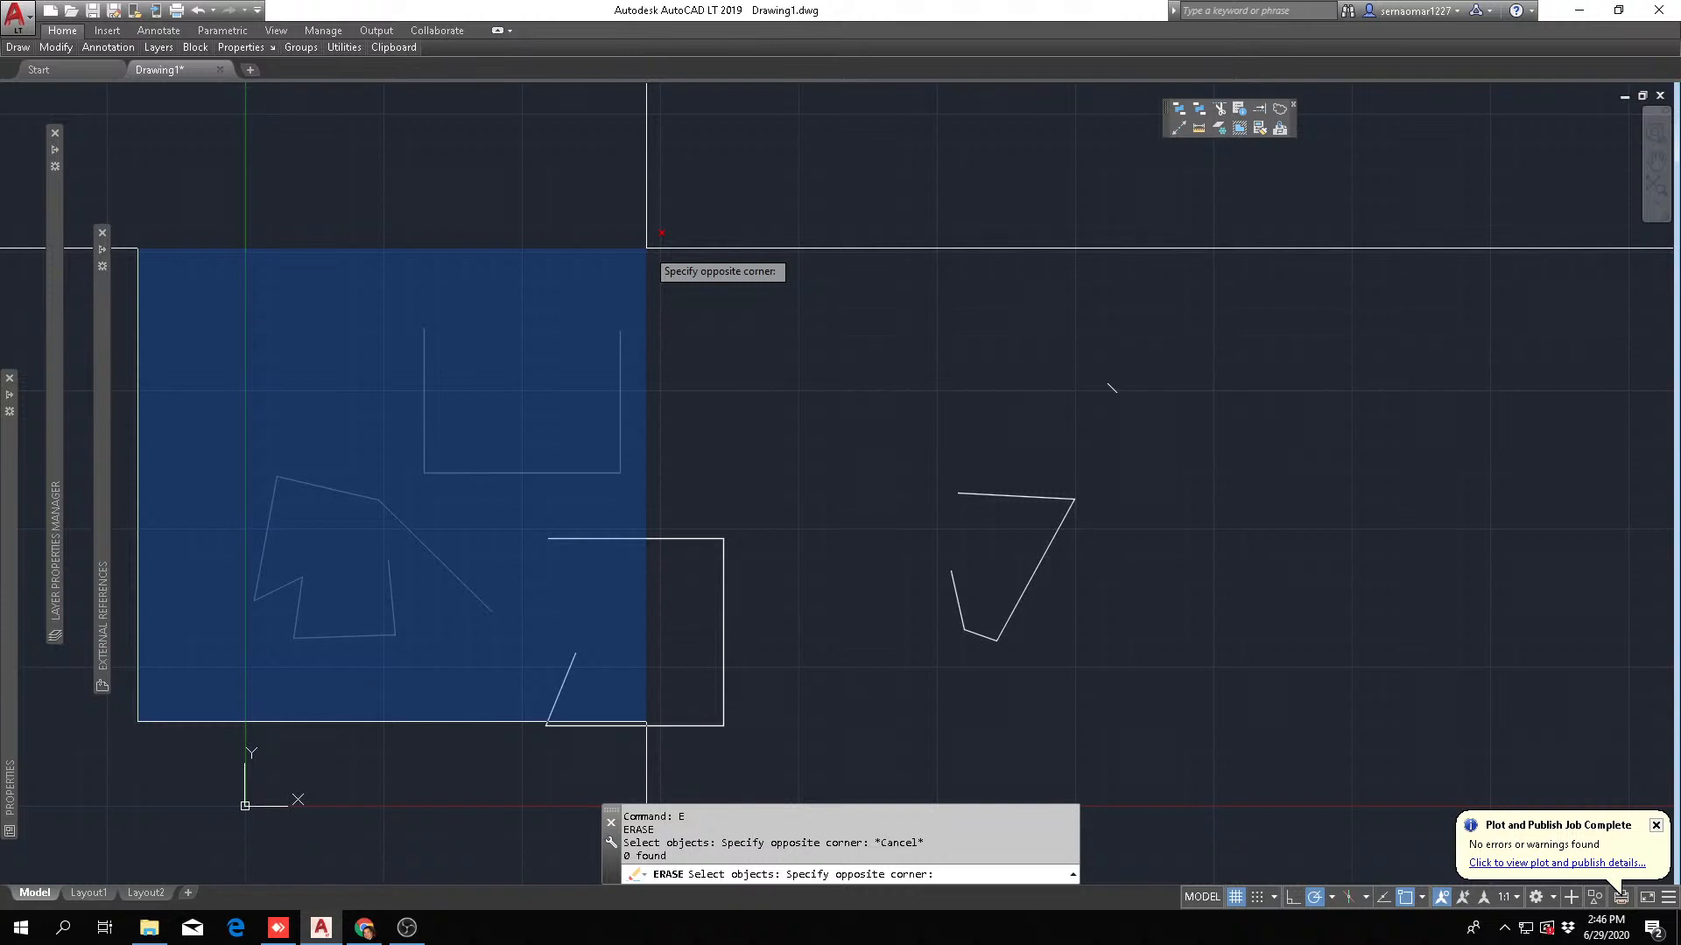
click(646, 249)
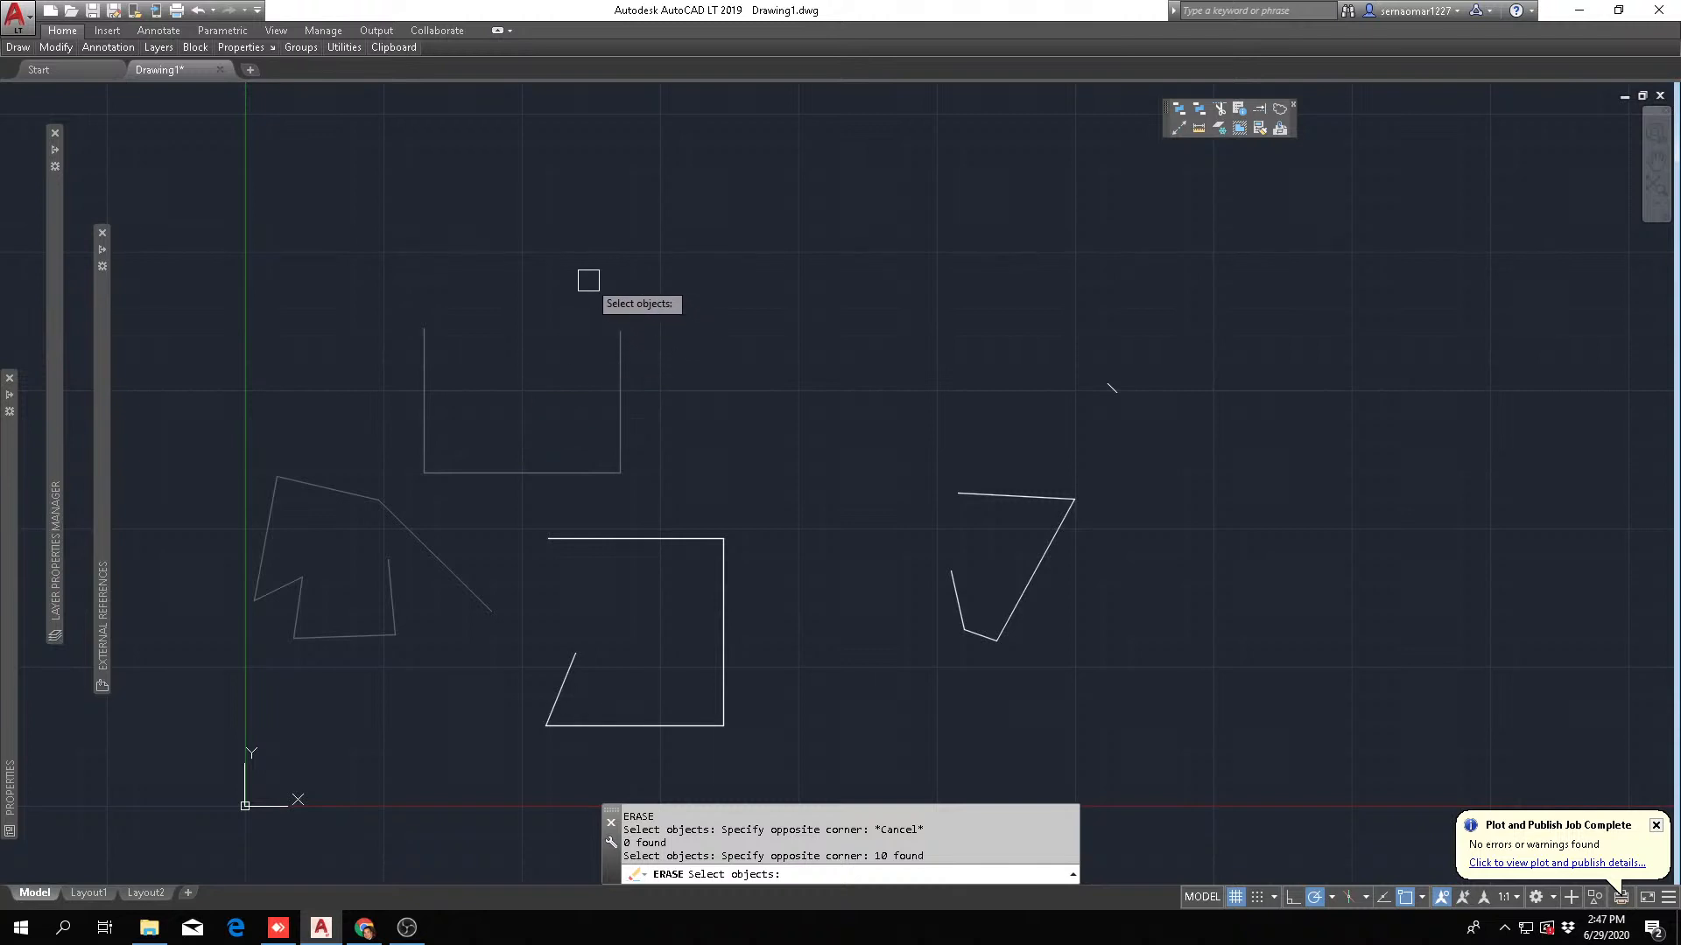
key(Return)
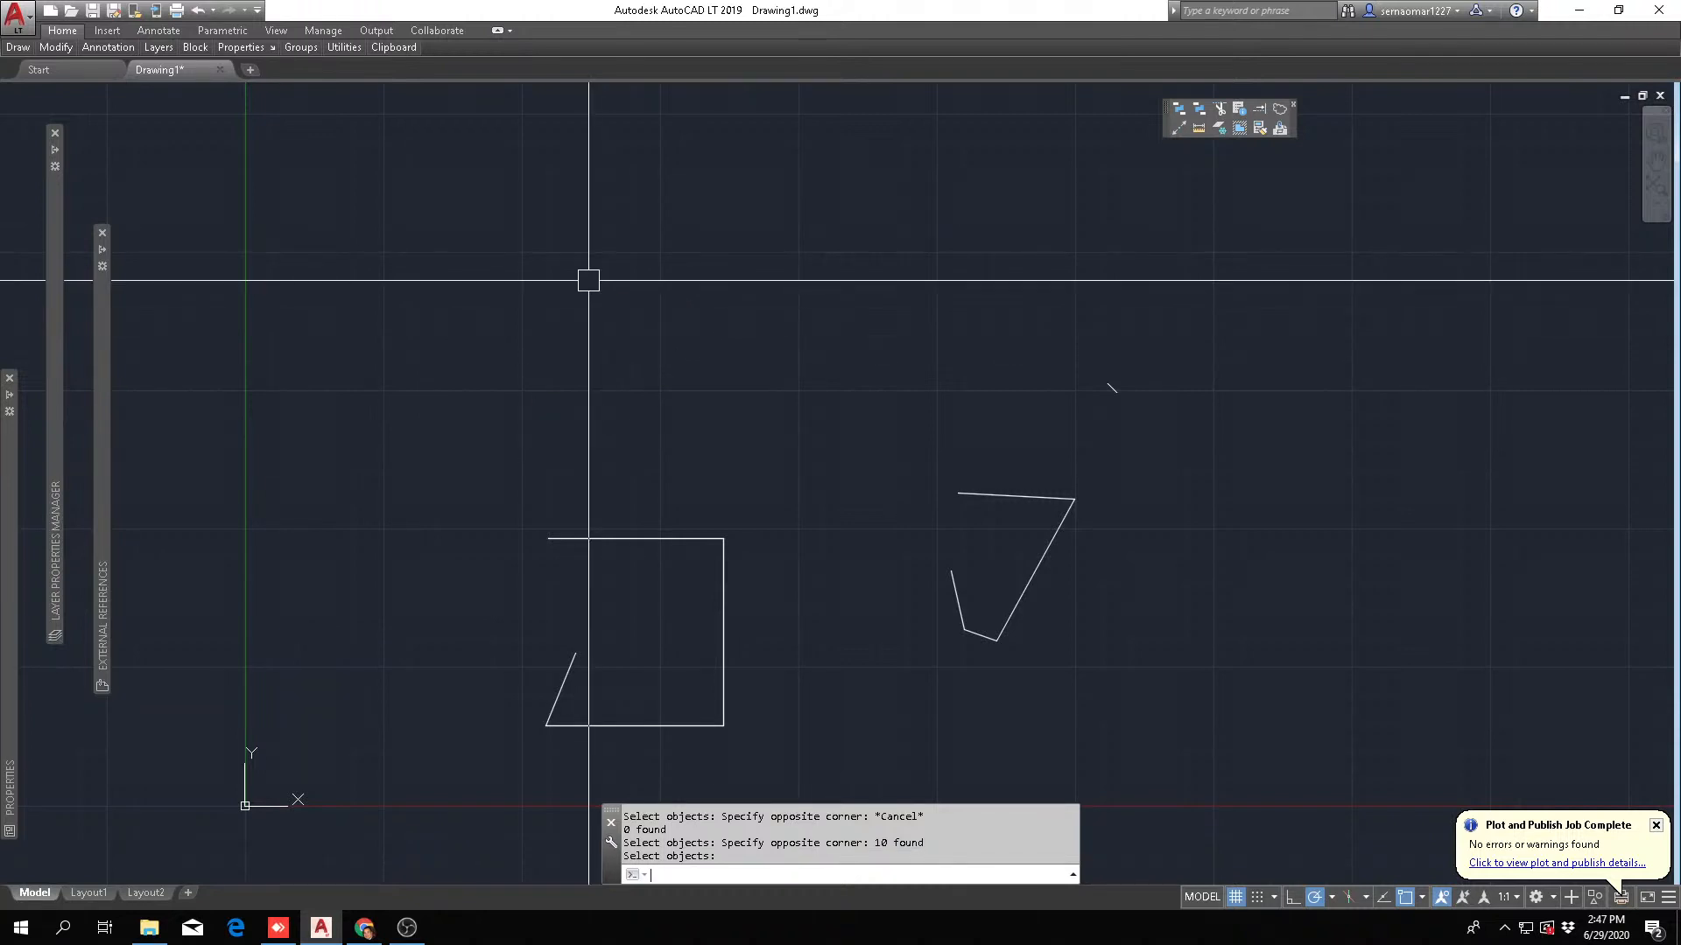
- Undo the erasure of the U shape and the freehand shape near the Y axis
text(u)
key(Return)
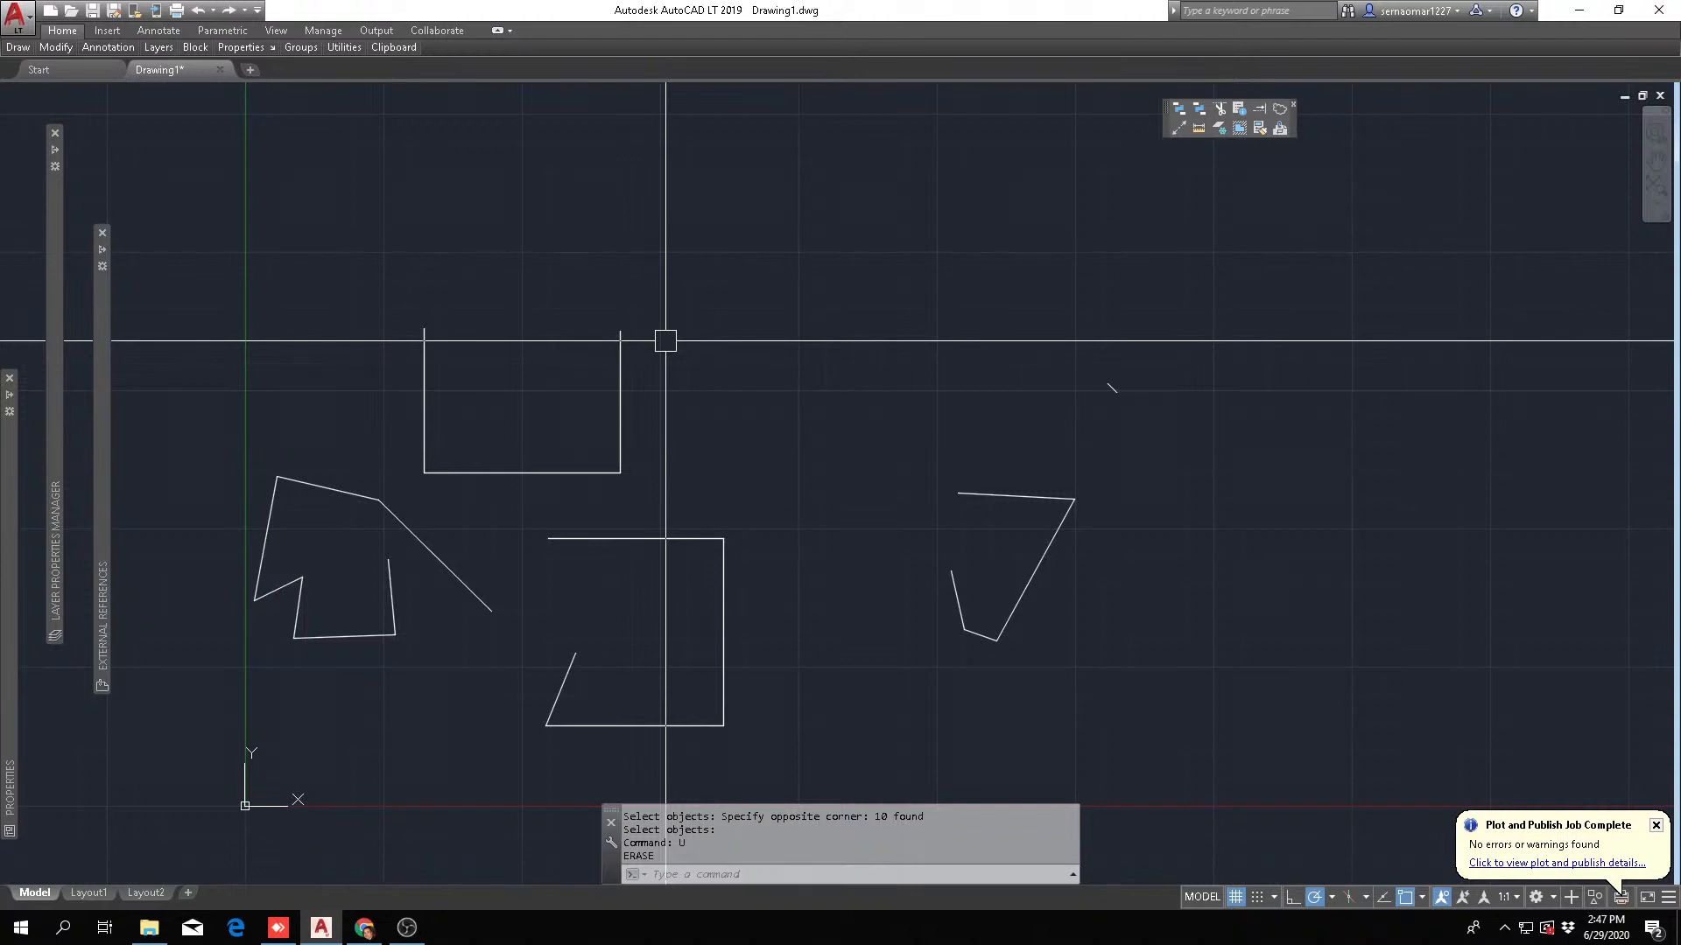
key(Escape)
key(Escape)
key(Escape)
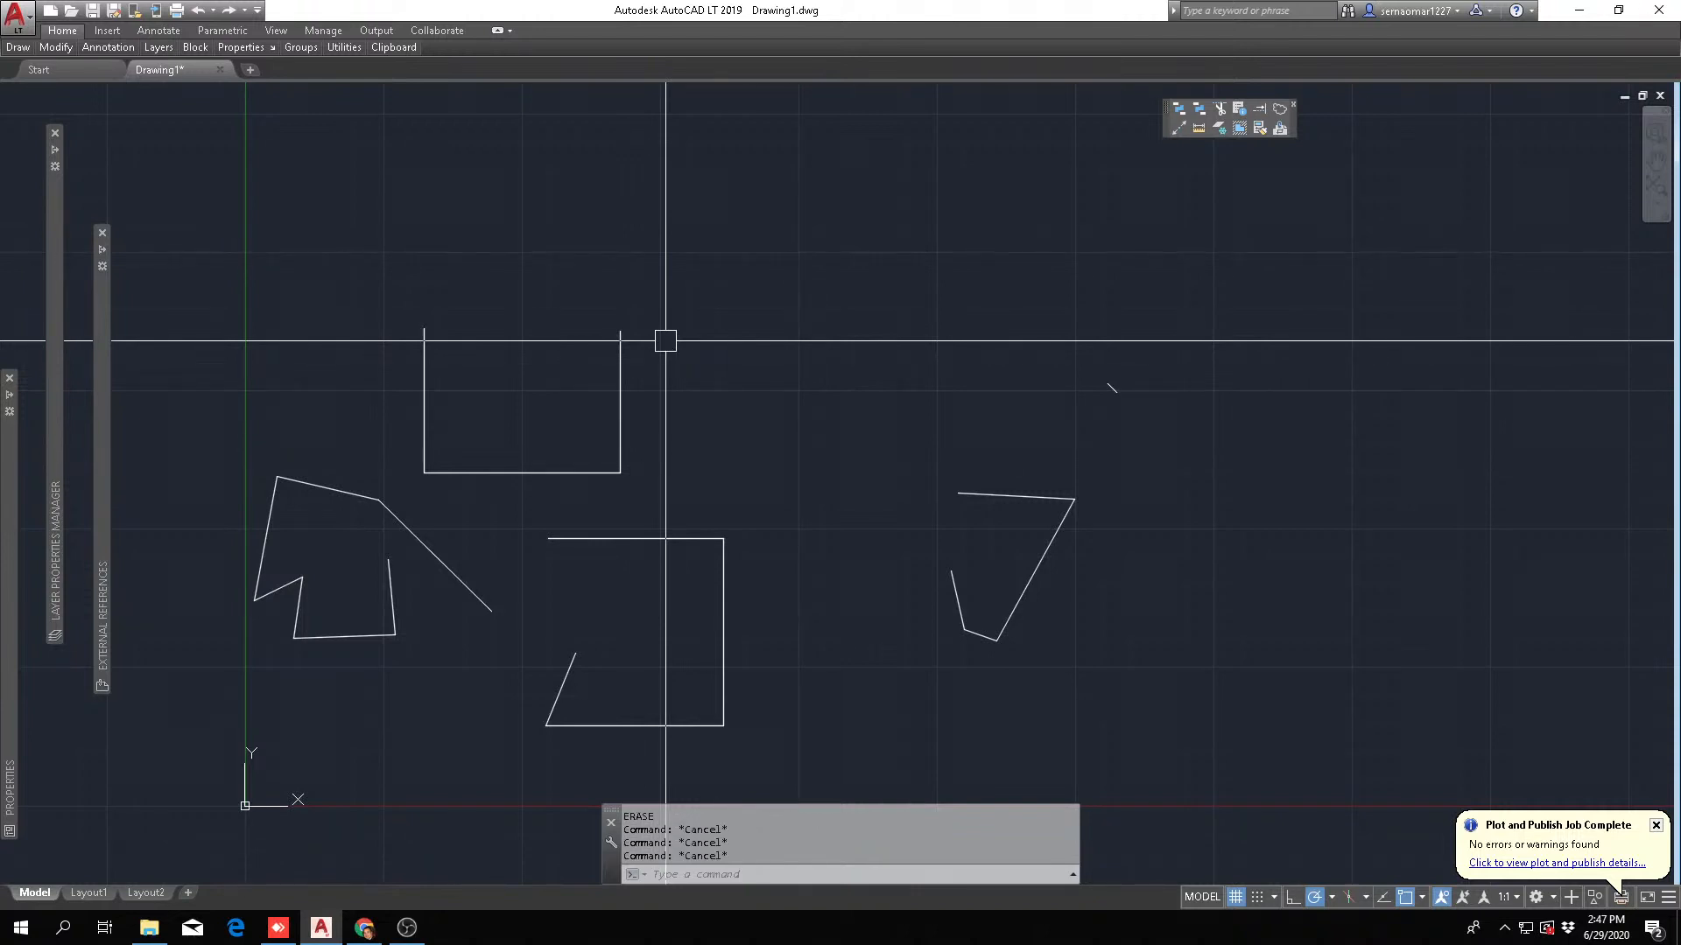
- Erase the U shape, the freehand shape and the open square's crossed segments with a crossing selection, and undo that erasure
text(e)
key(Return)
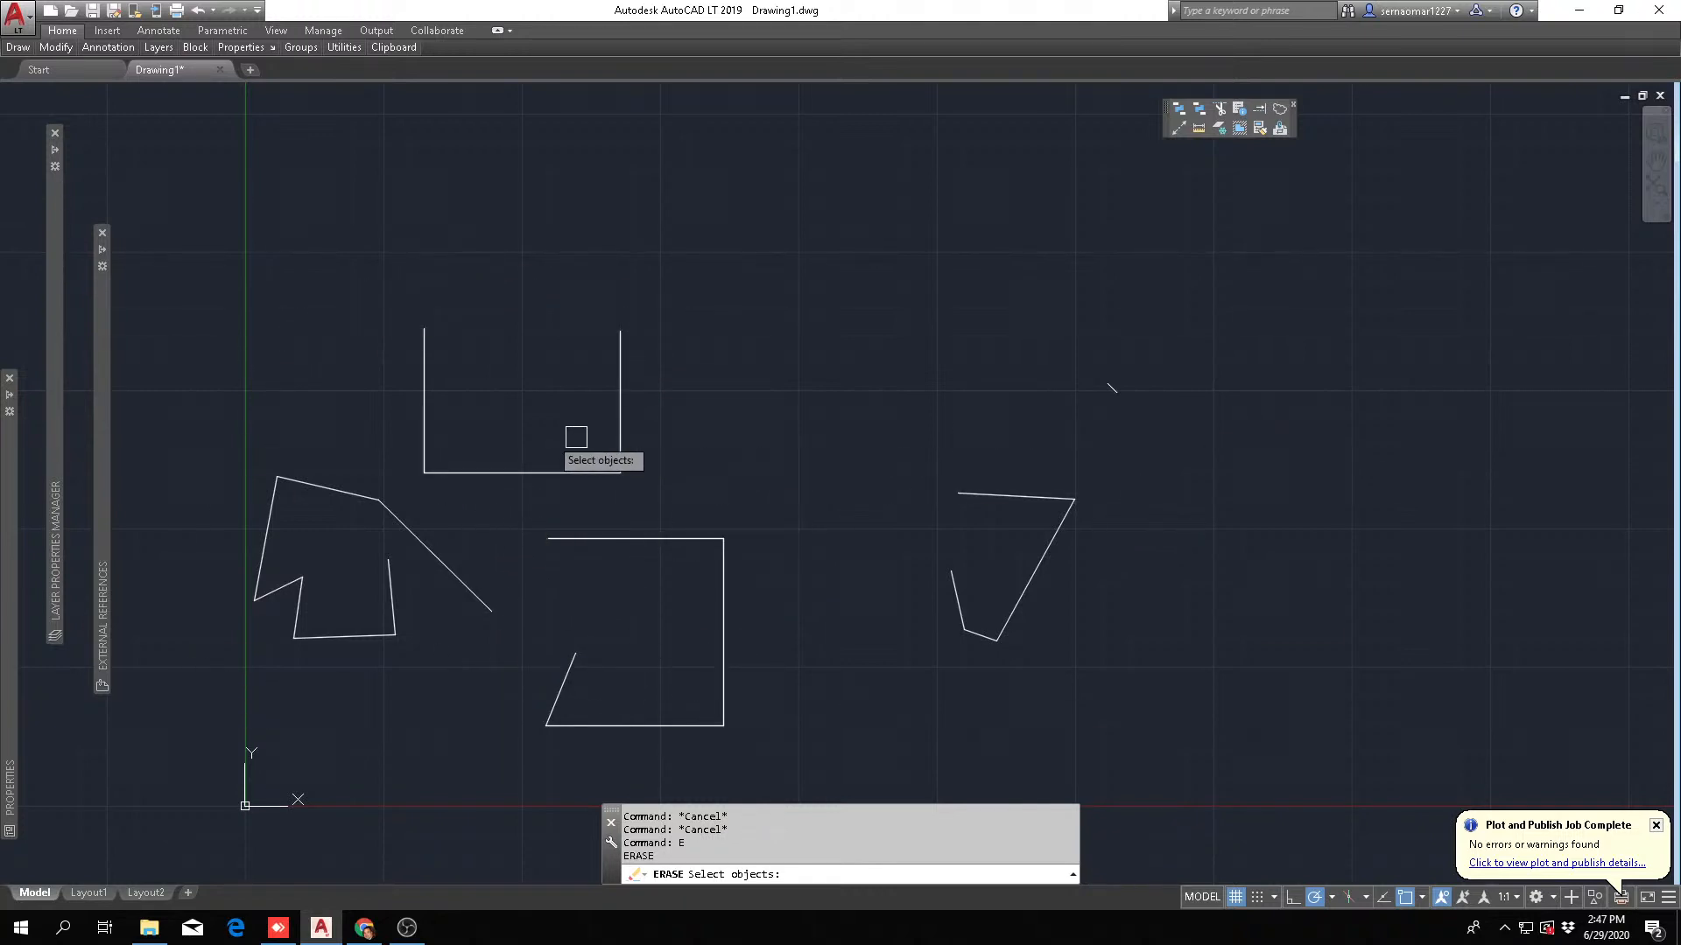
click(703, 234)
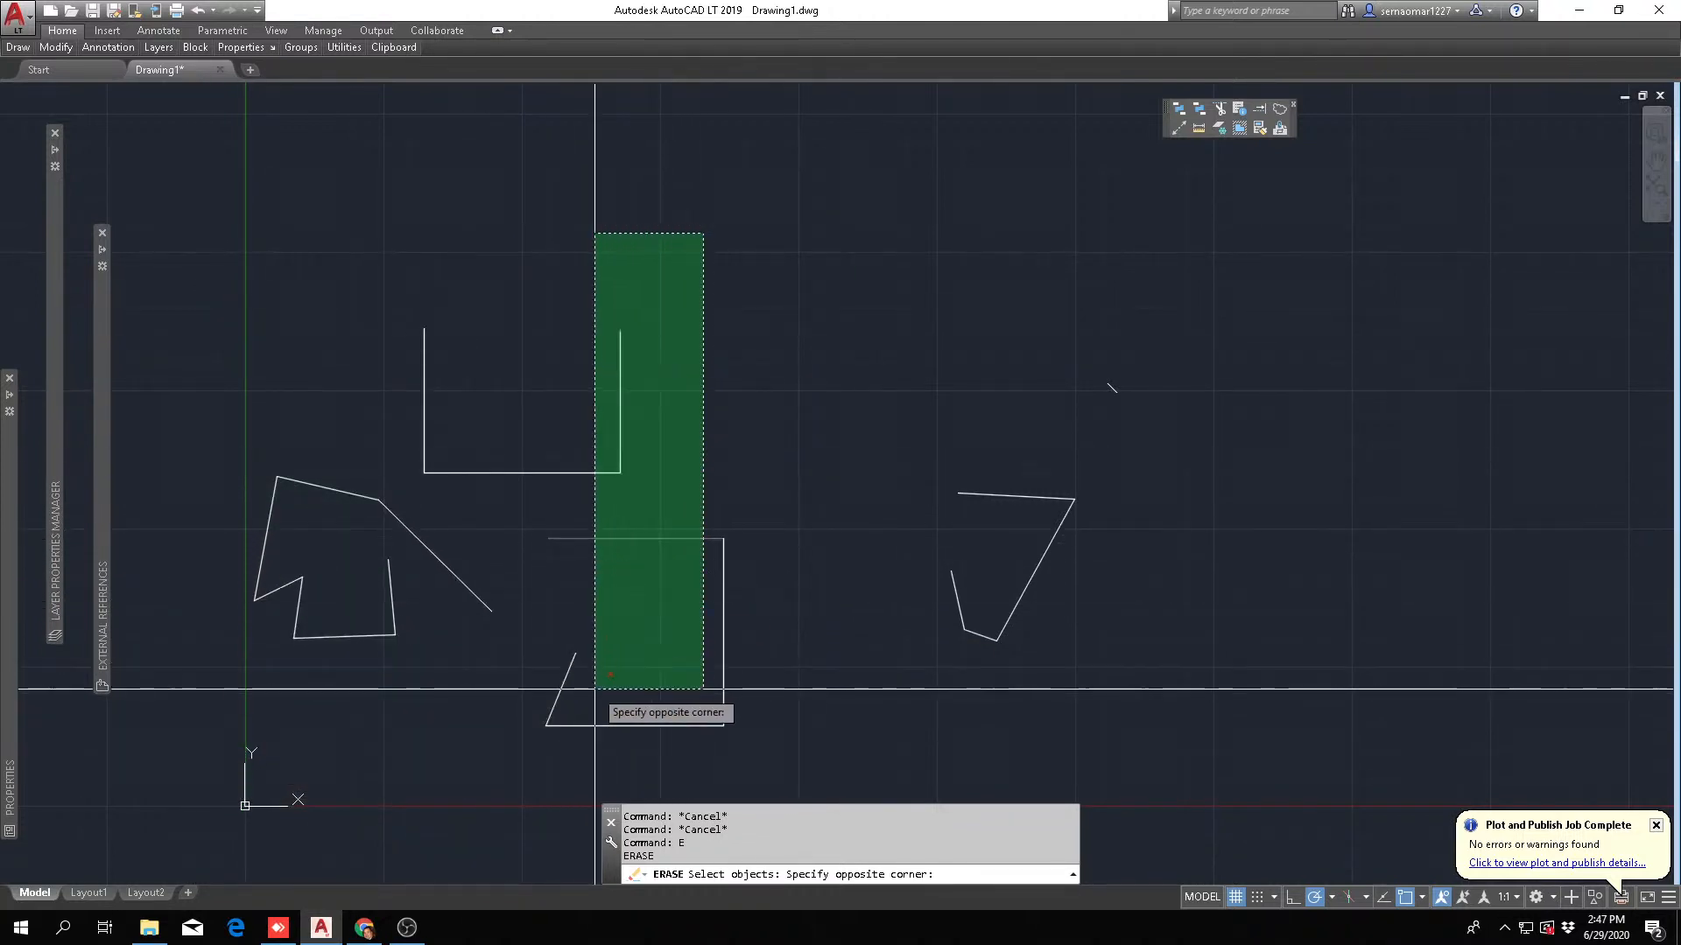
click(191, 761)
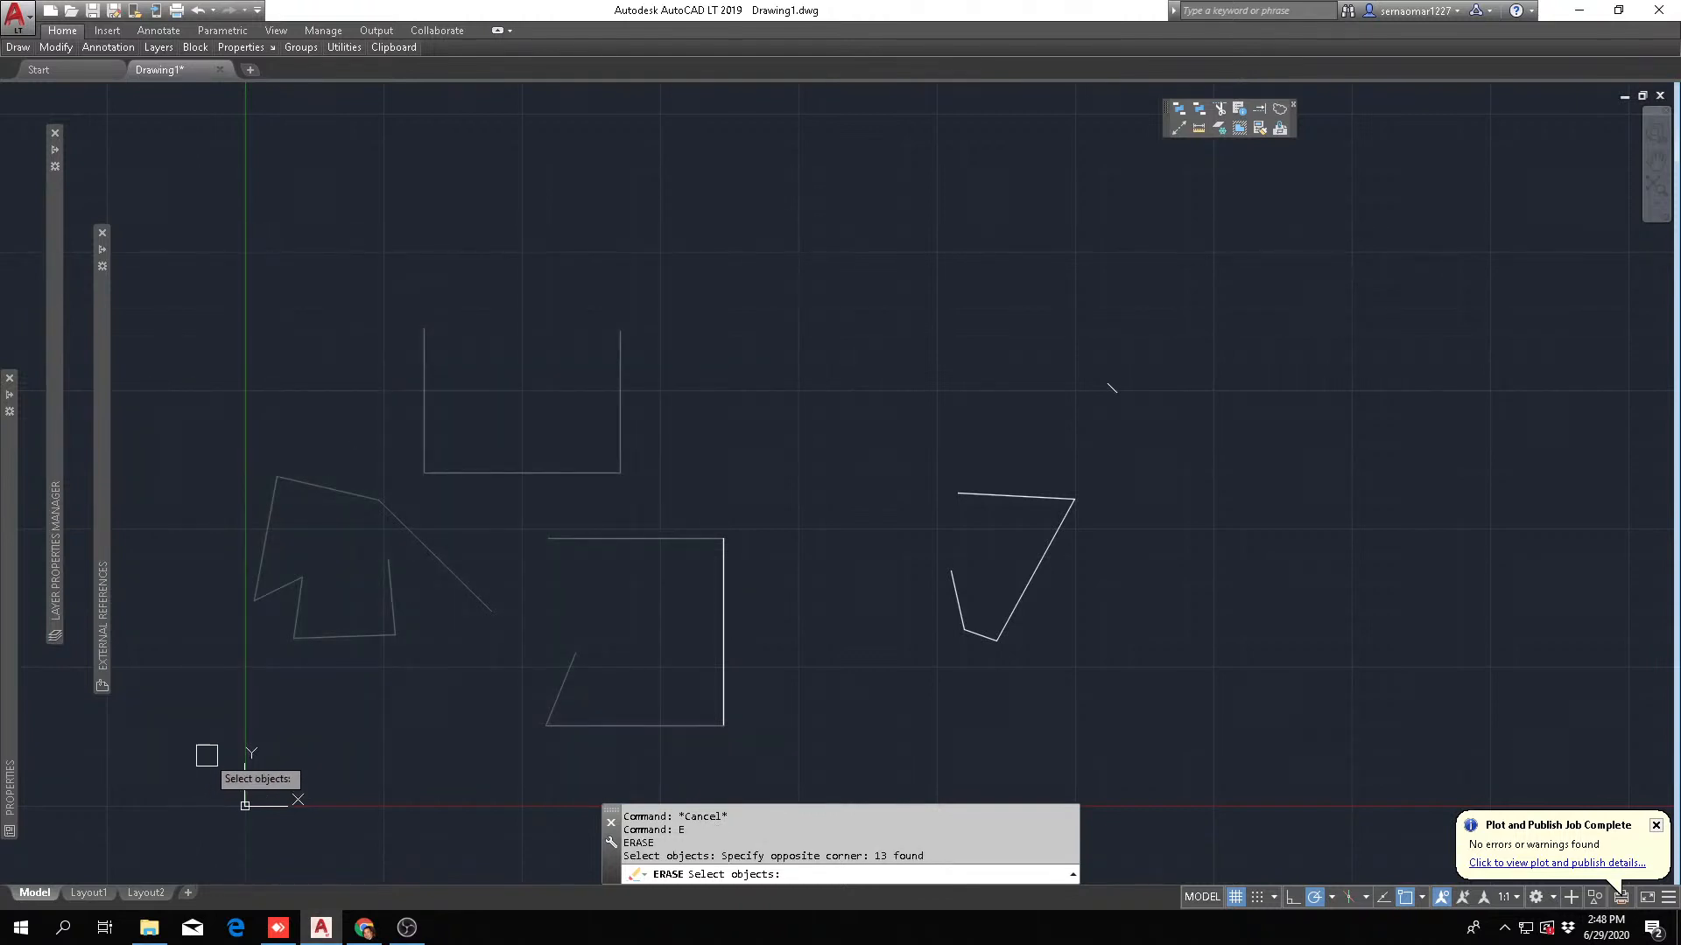
key(Return)
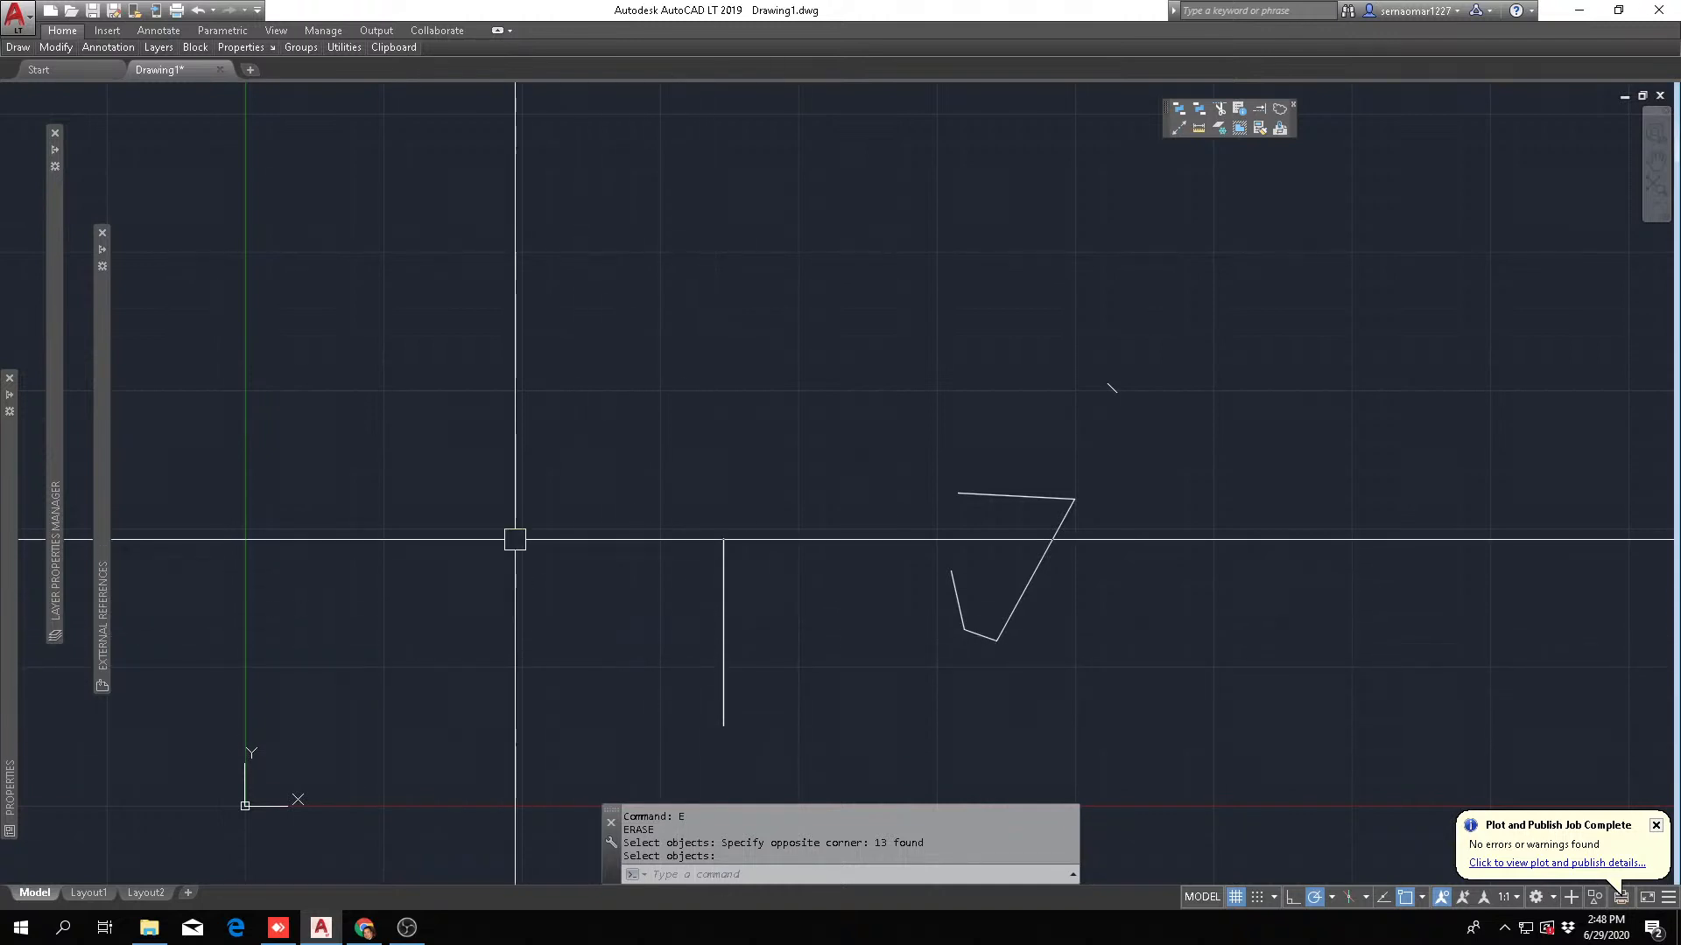
text(u)
key(Return)
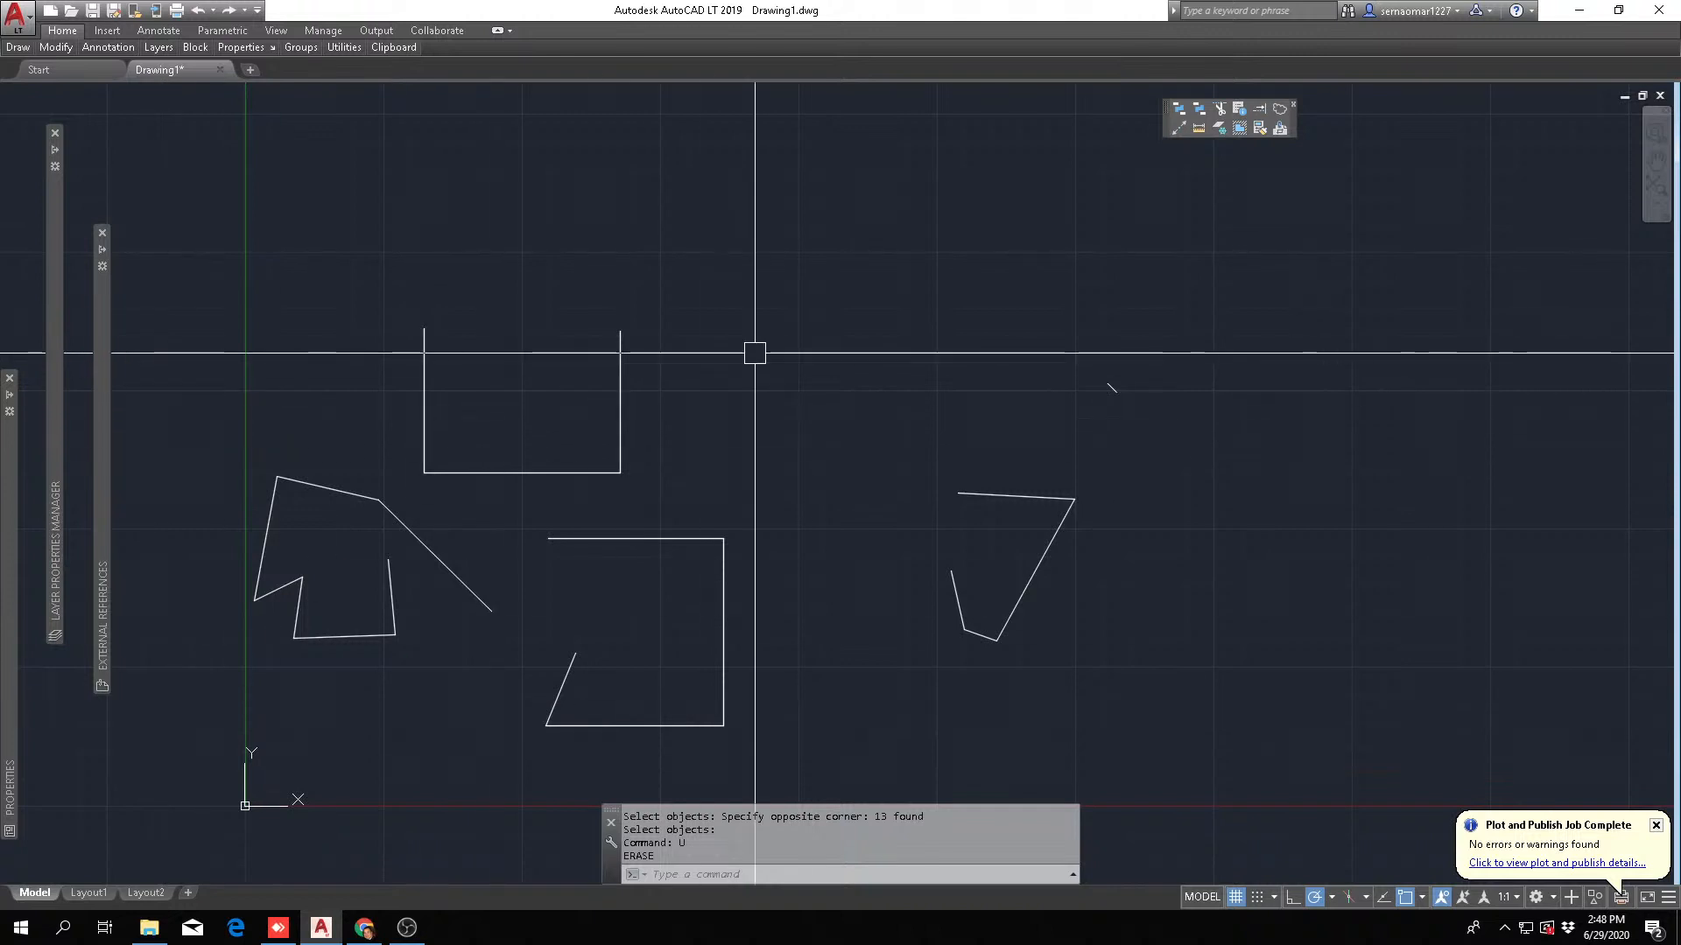
text(e)
key(Return)
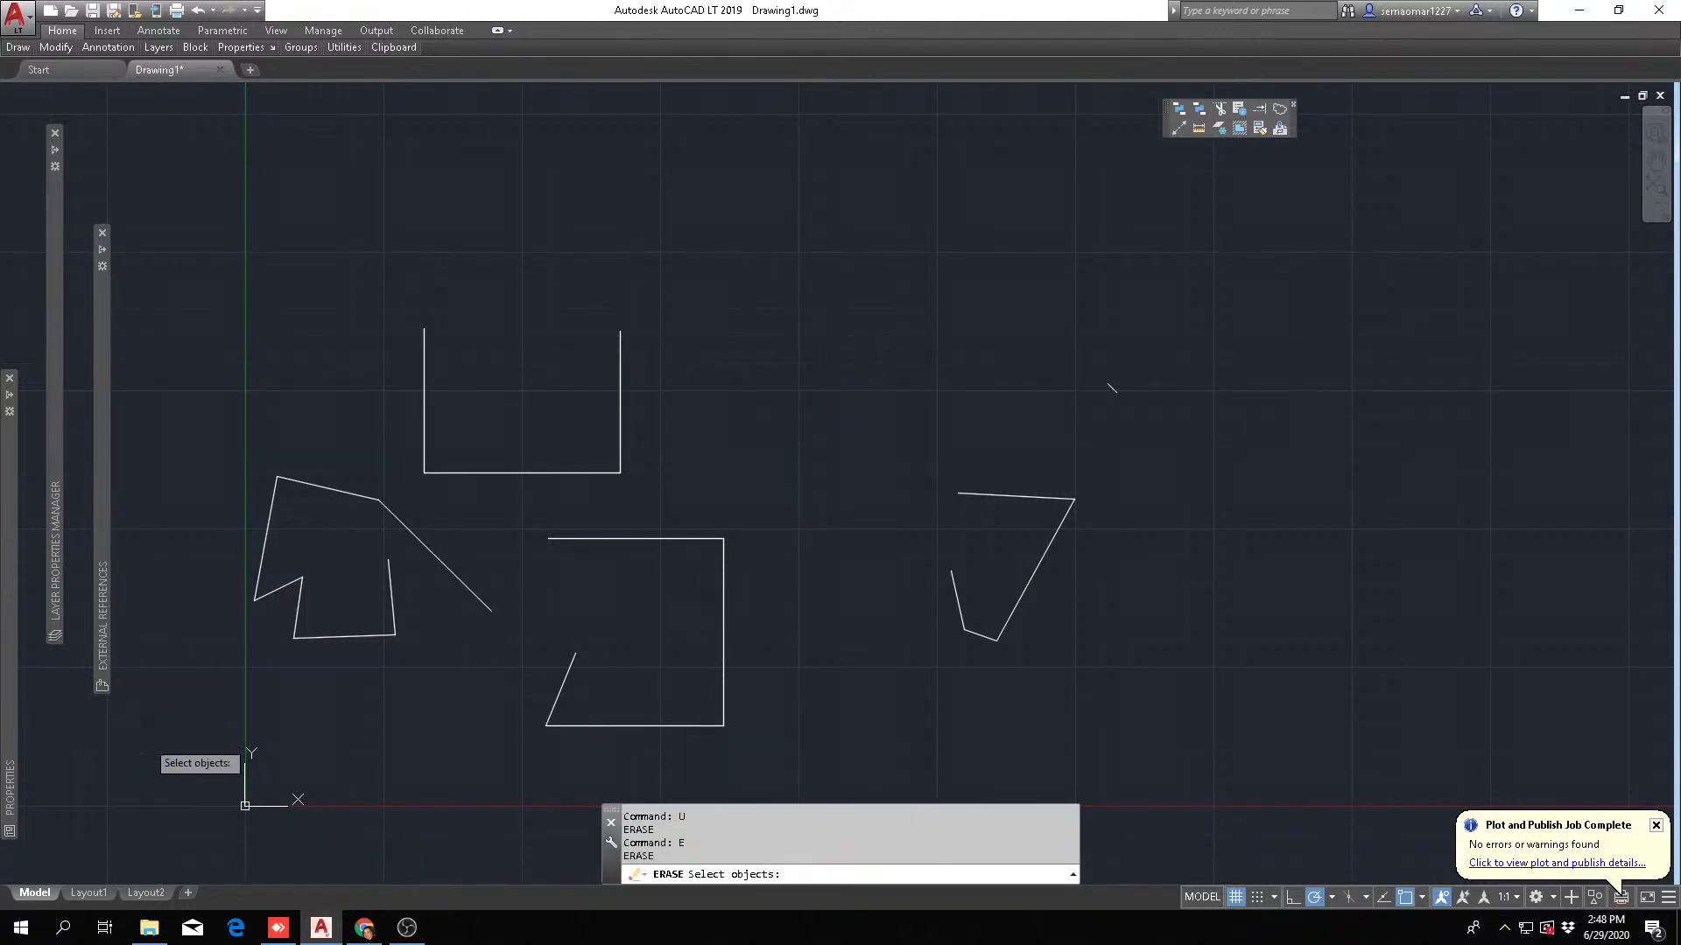
click(150, 727)
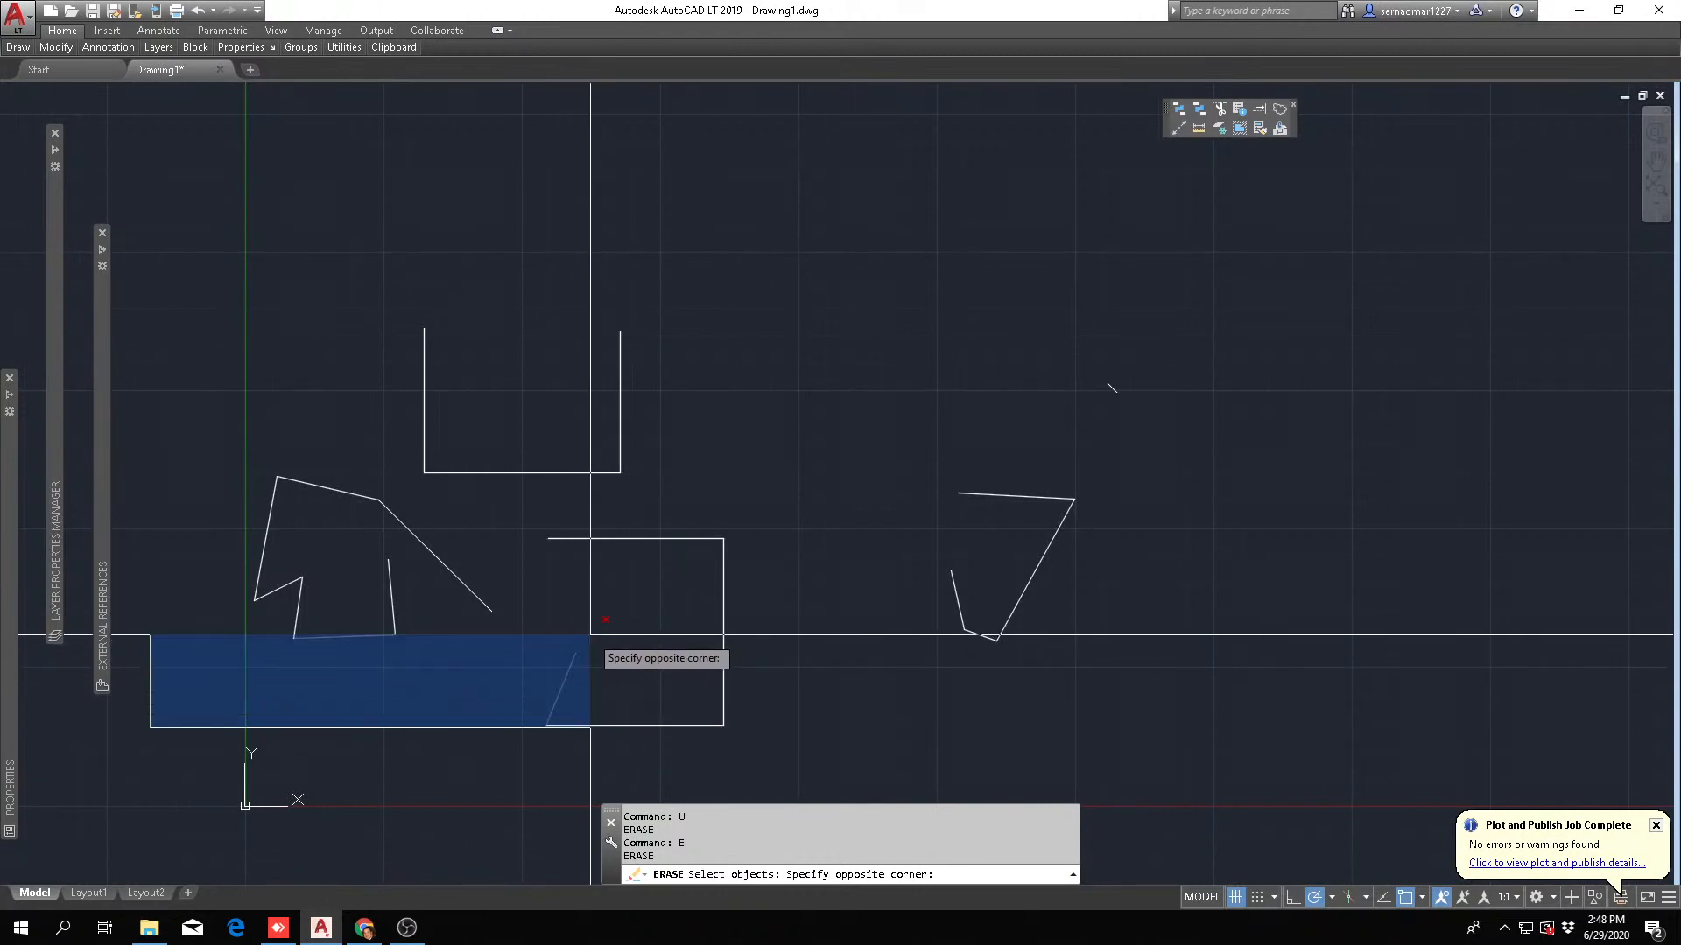
key(Escape)
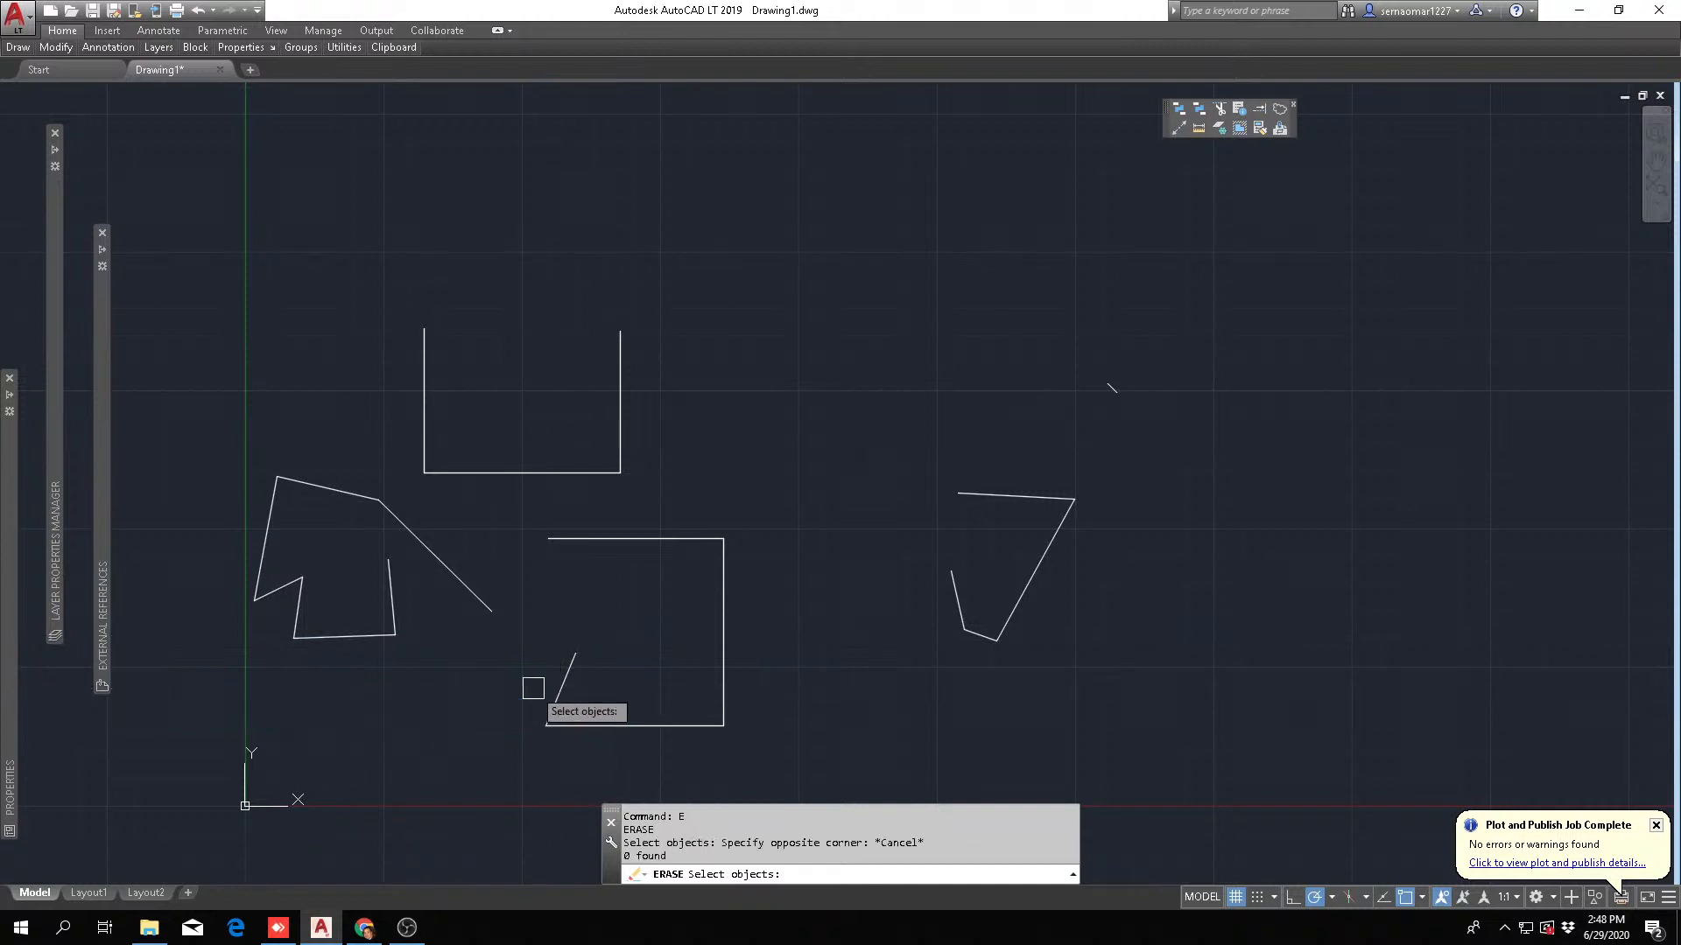
- Erase the U shape and the freehand shape near the Y axis with an enclosing window selection, keeping the whole open square
text(E)
key(Return)
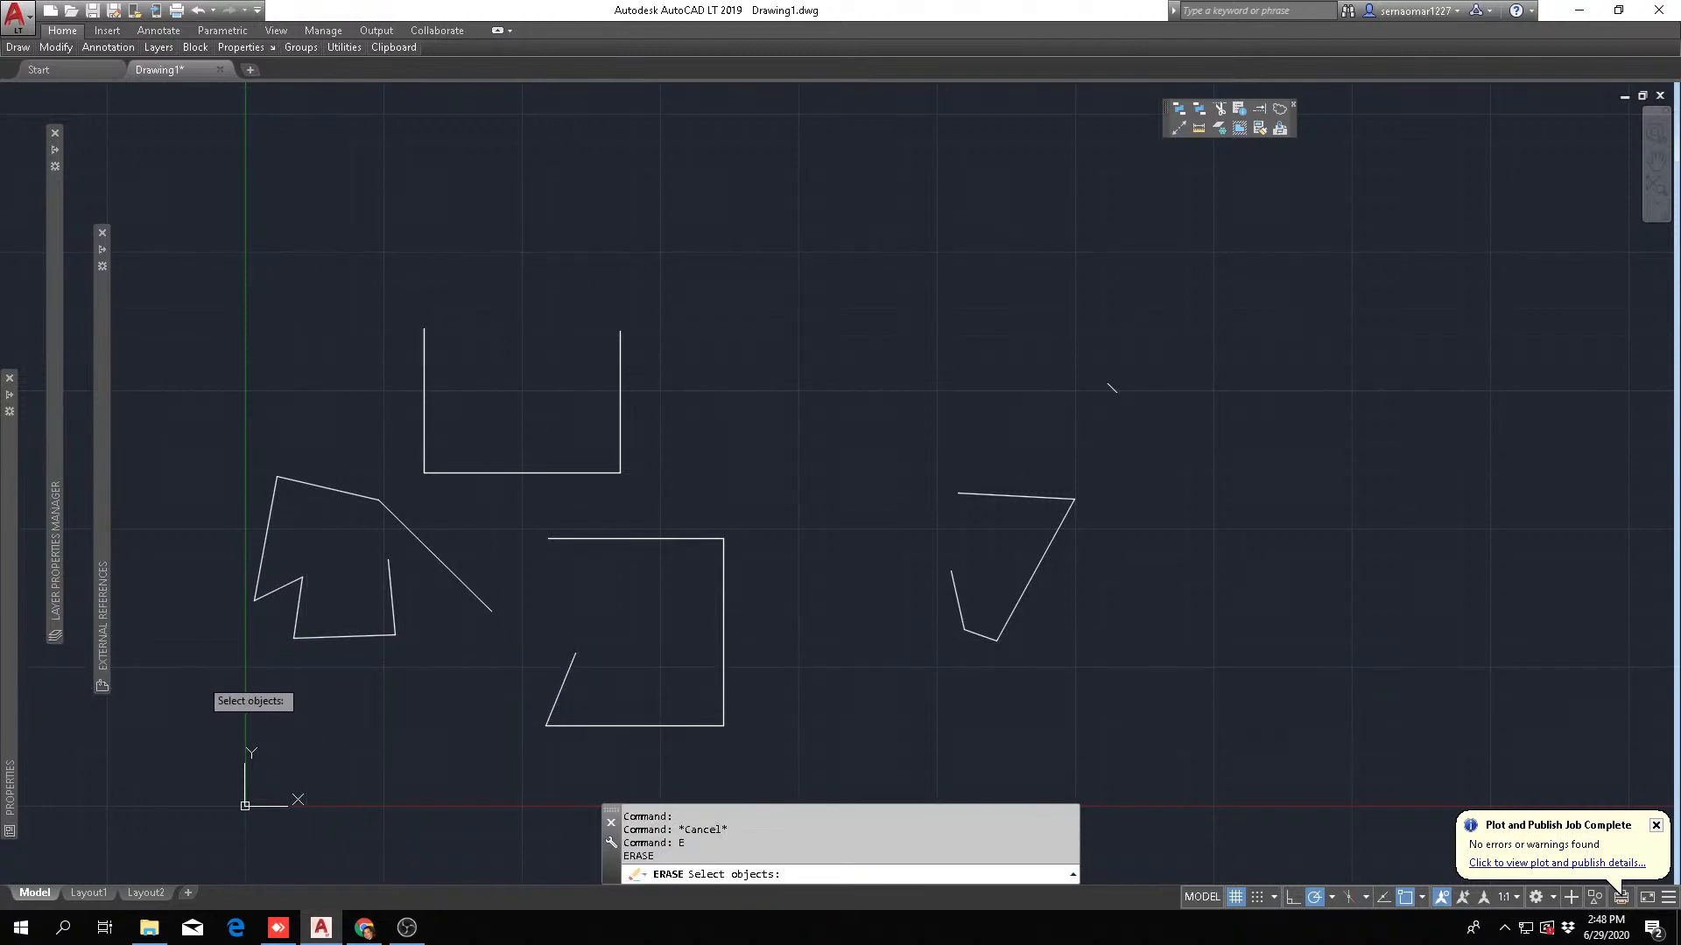
click(207, 678)
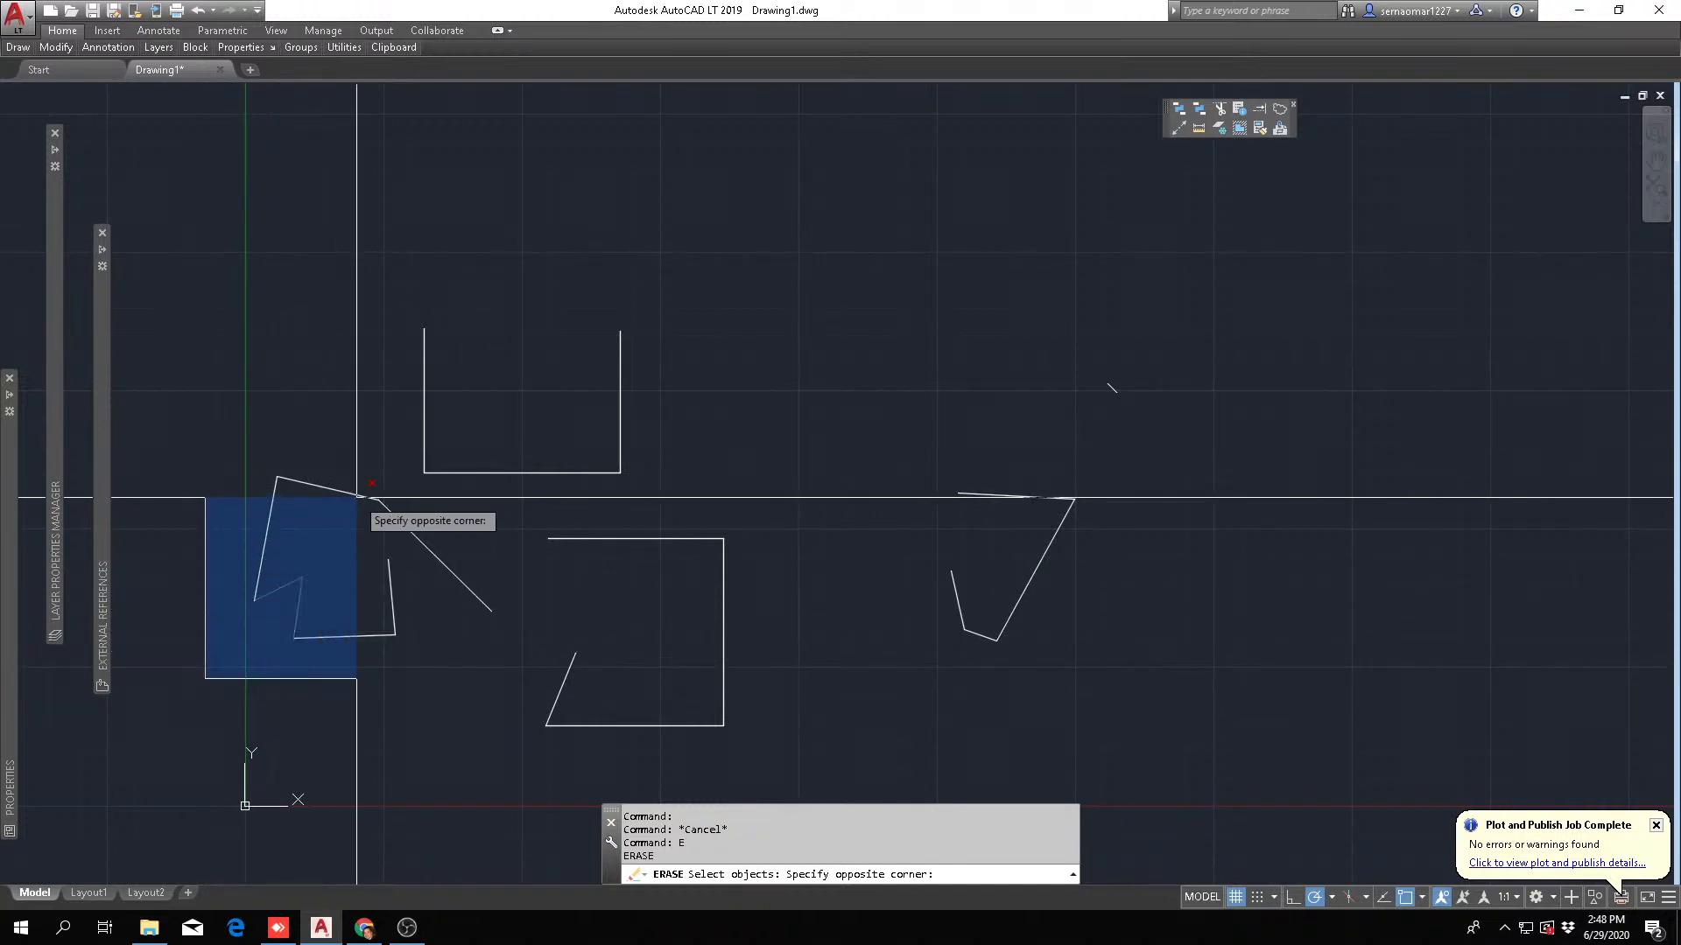
click(661, 260)
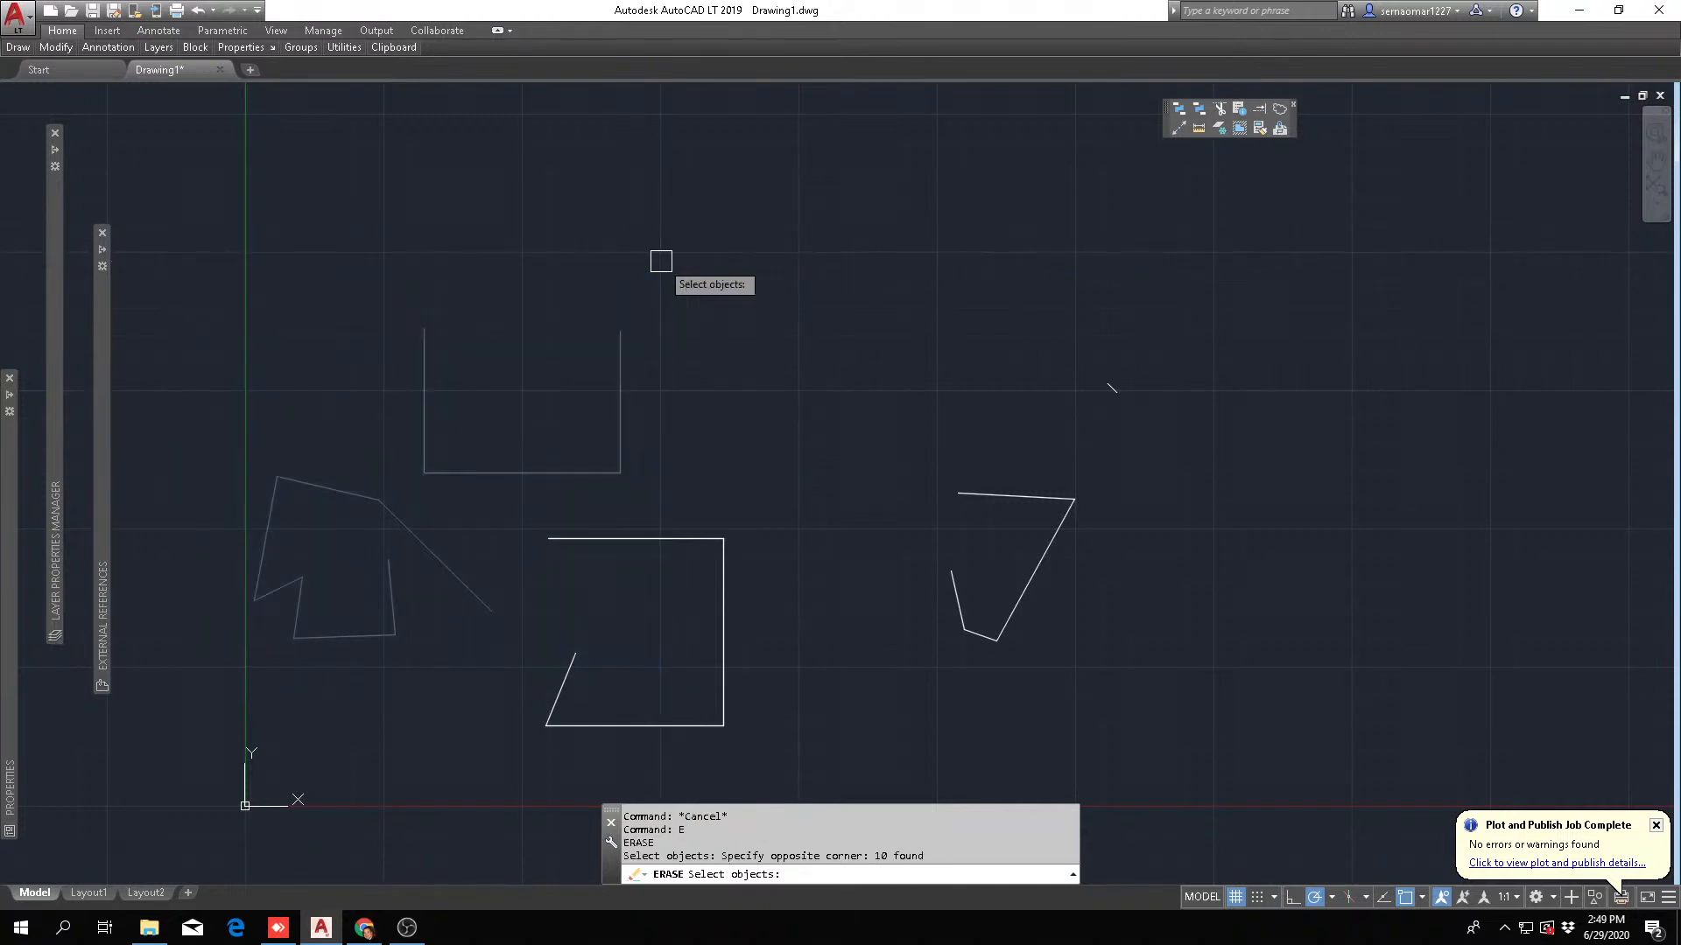
key(Return)
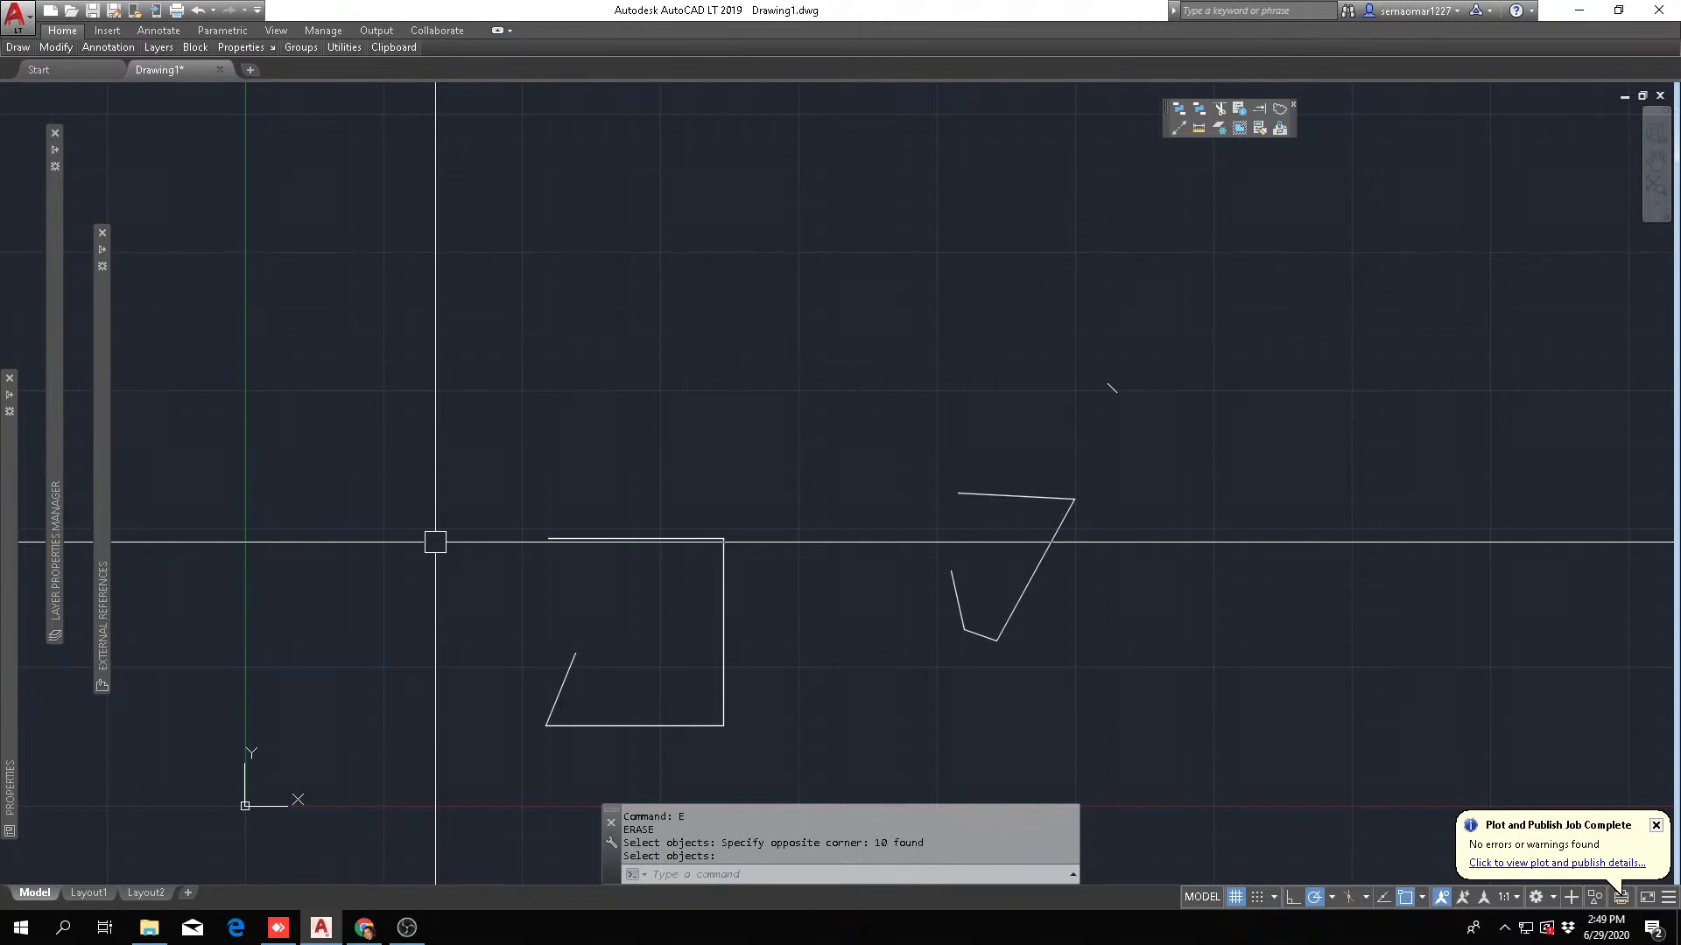
key(Escape)
key(Escape)
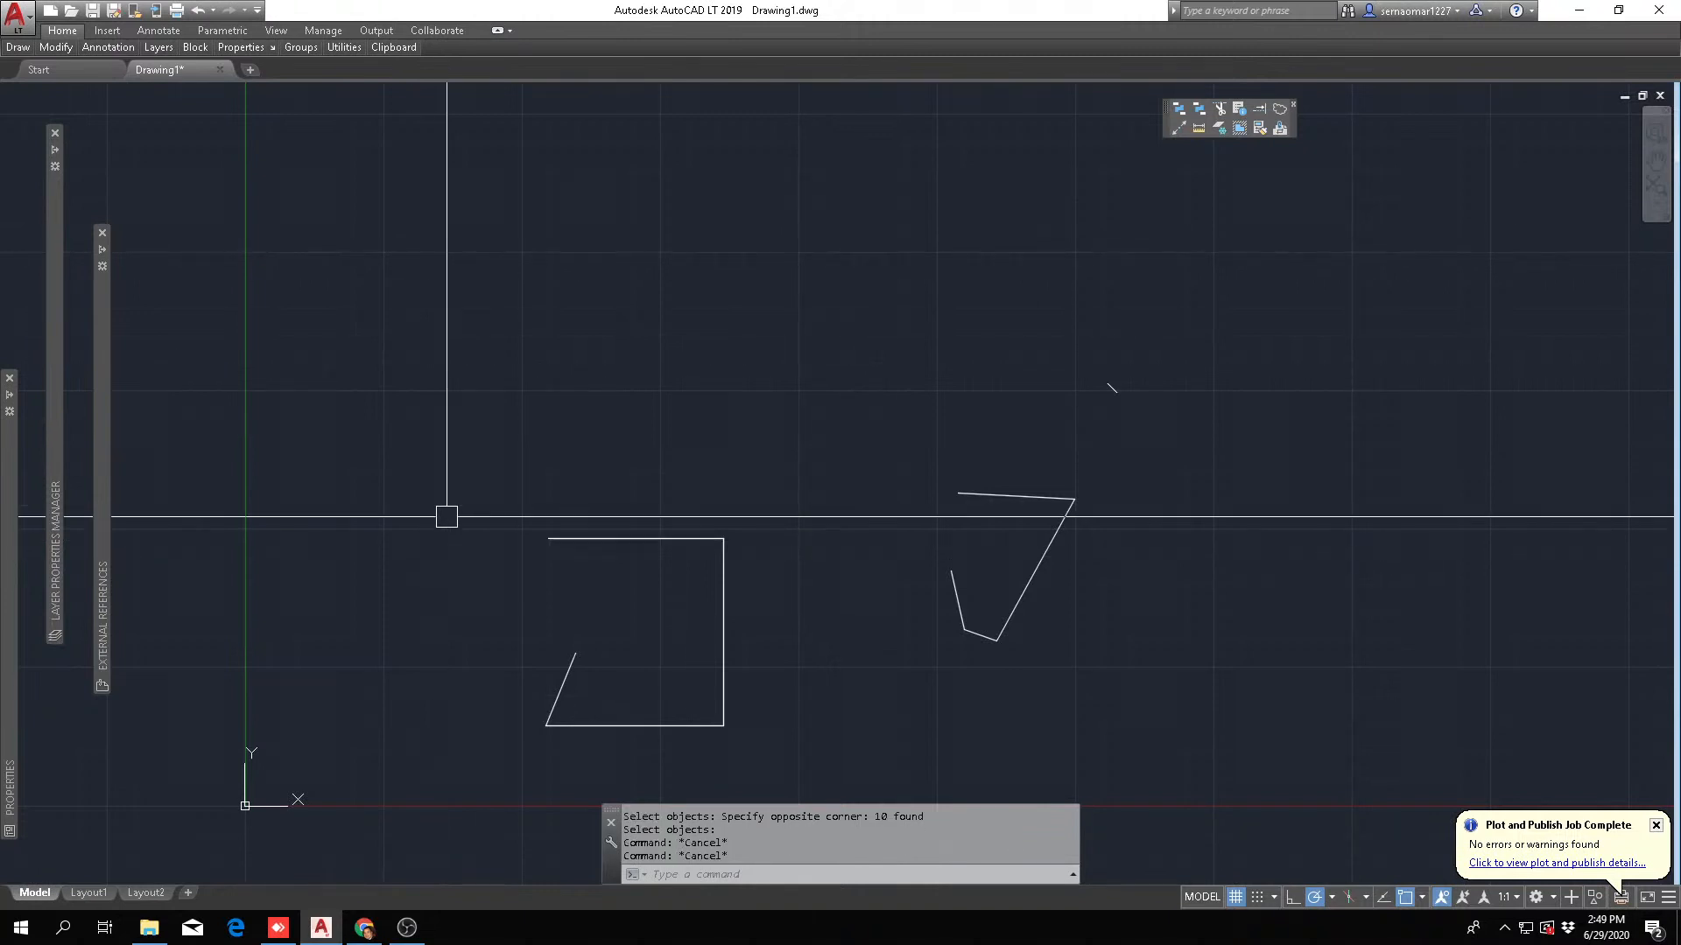
- Draw a single diagonal line at a 135° tracking angle above the open square, and undo it
text(l)
key(Return)
click(608, 218)
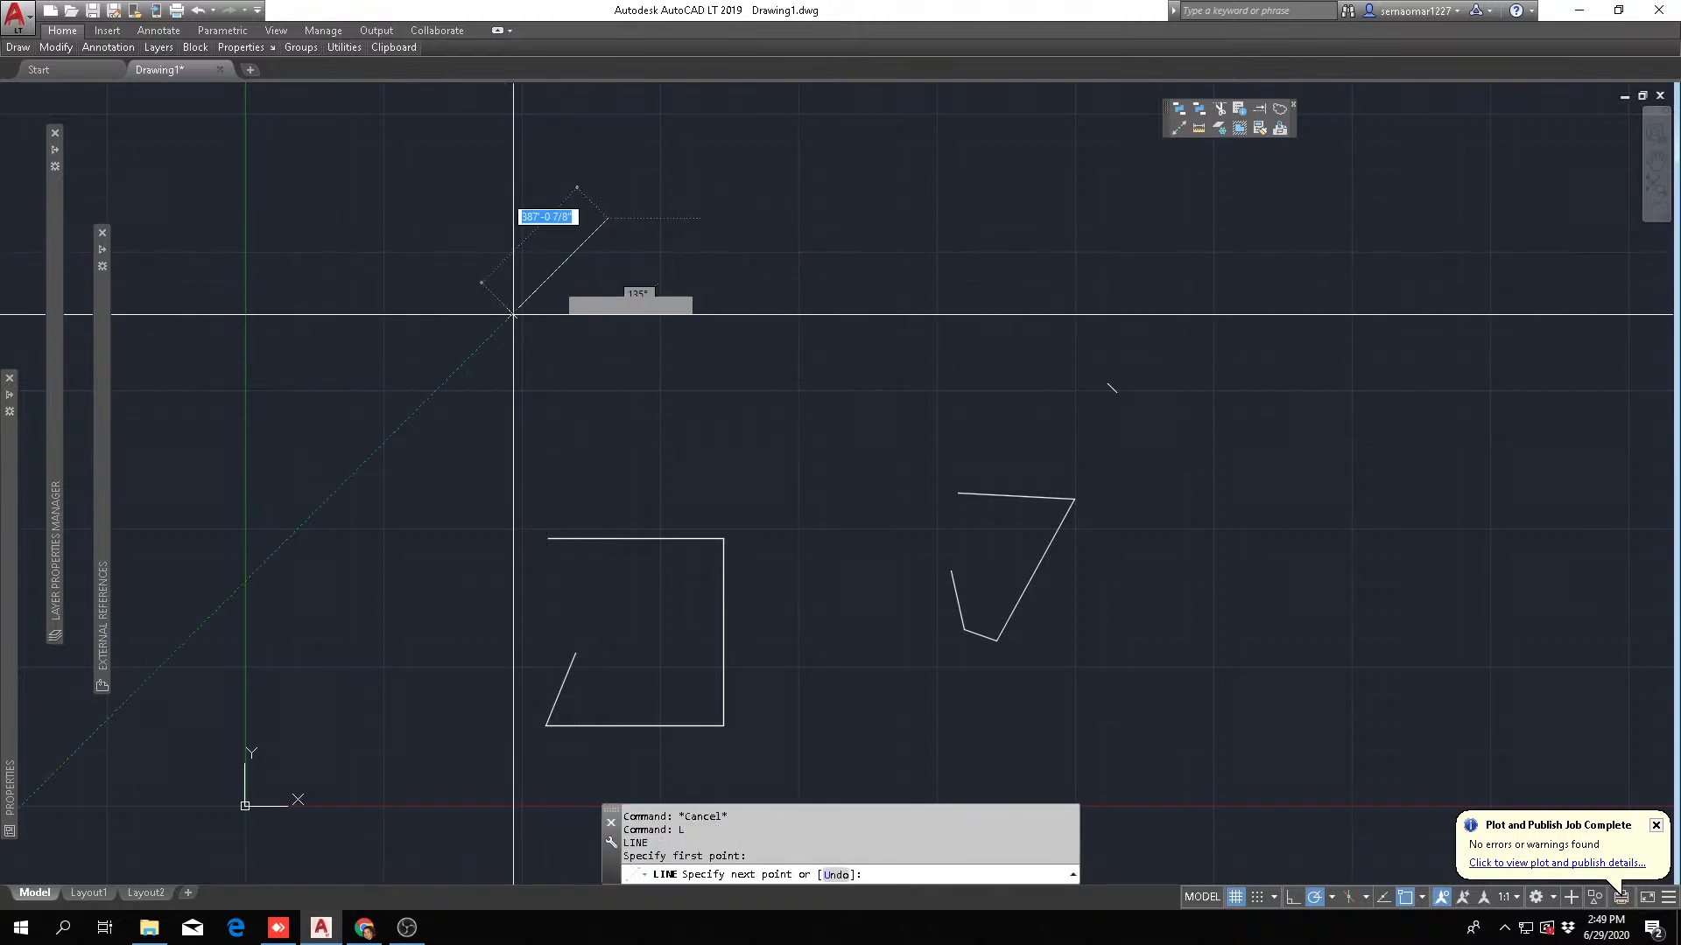
key(Escape)
text(u)
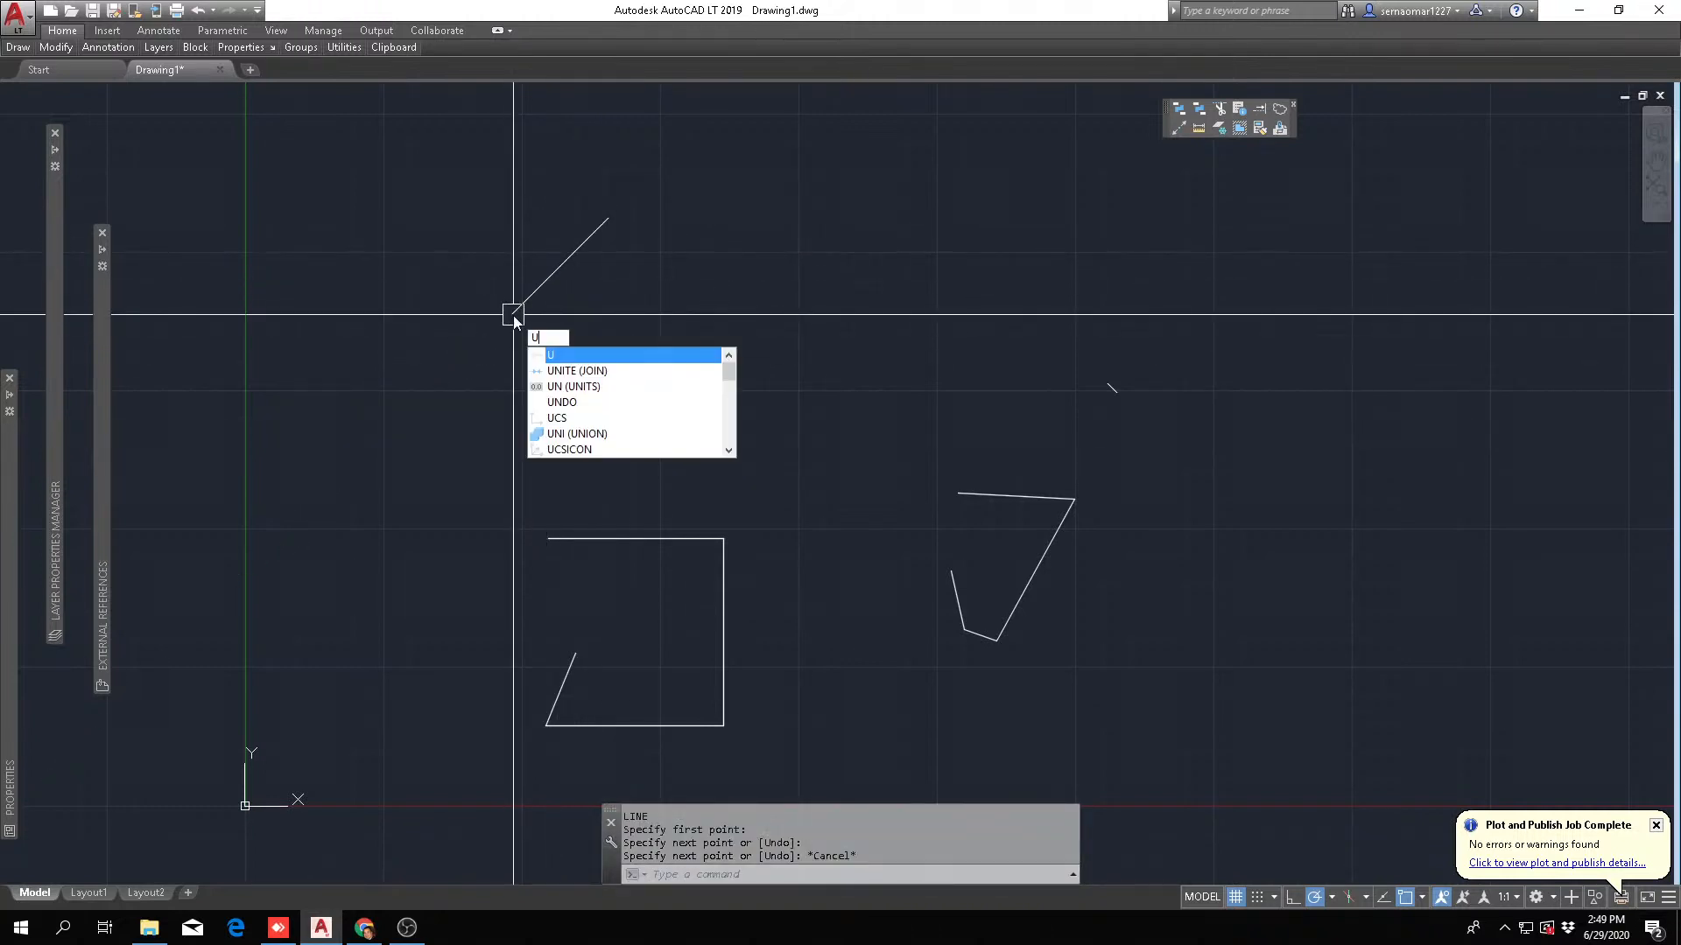
key(Return)
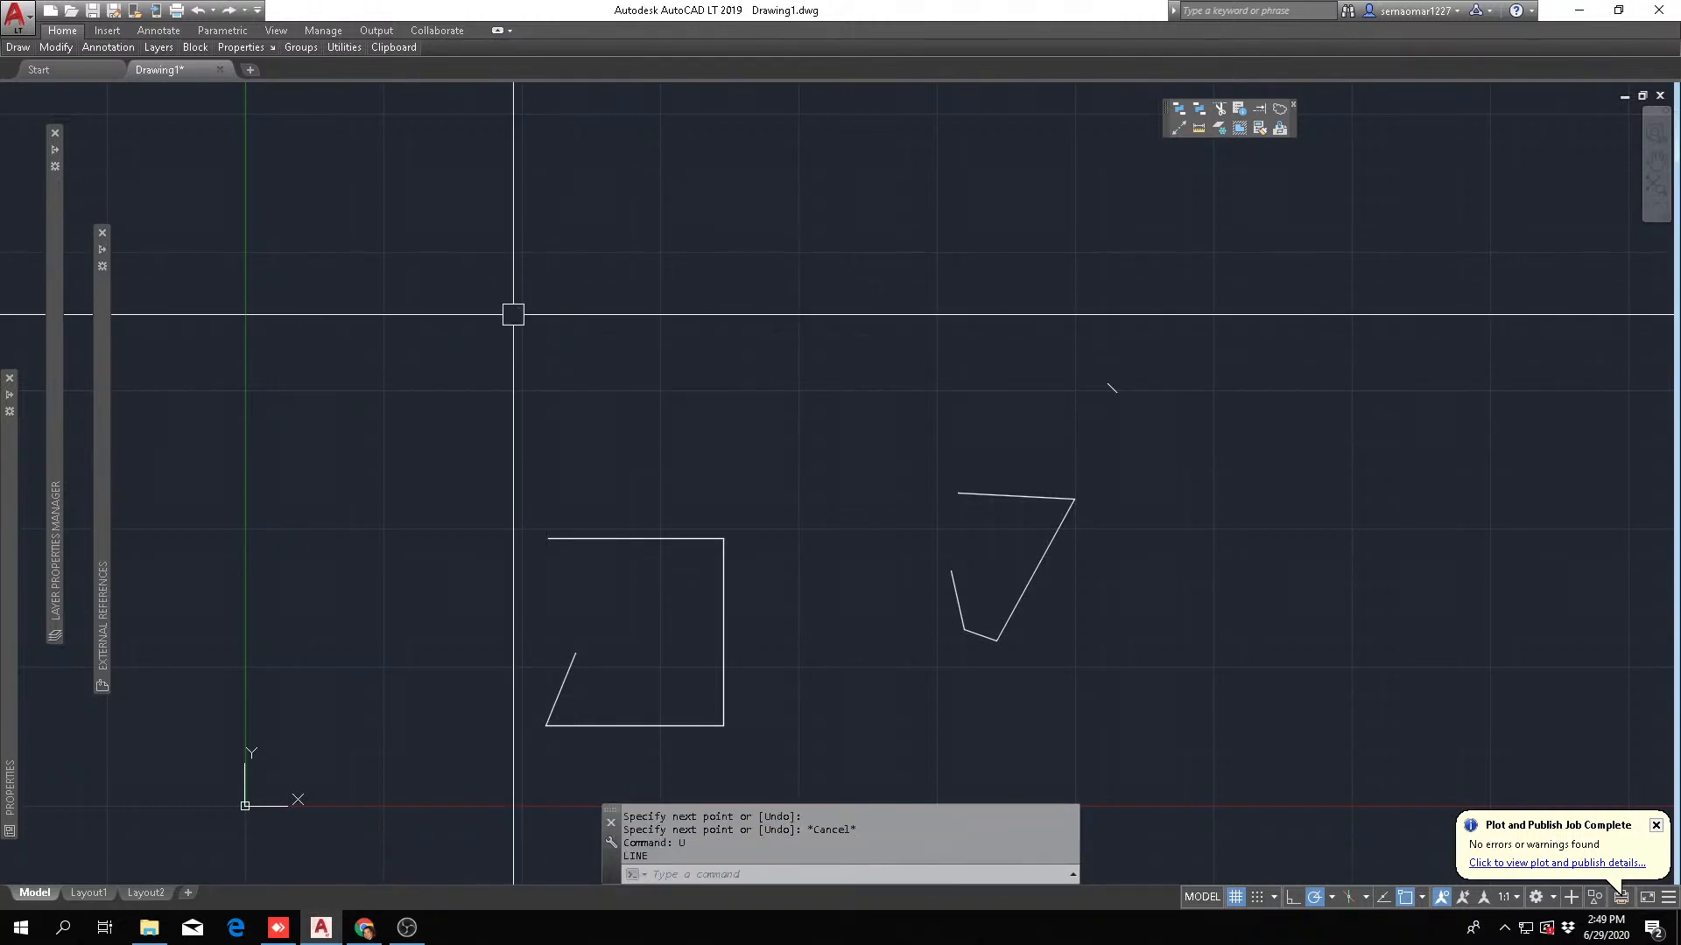
- Erase the open square's upper horizontal segment with a crossing selection
text(e)
key(Return)
click(592, 481)
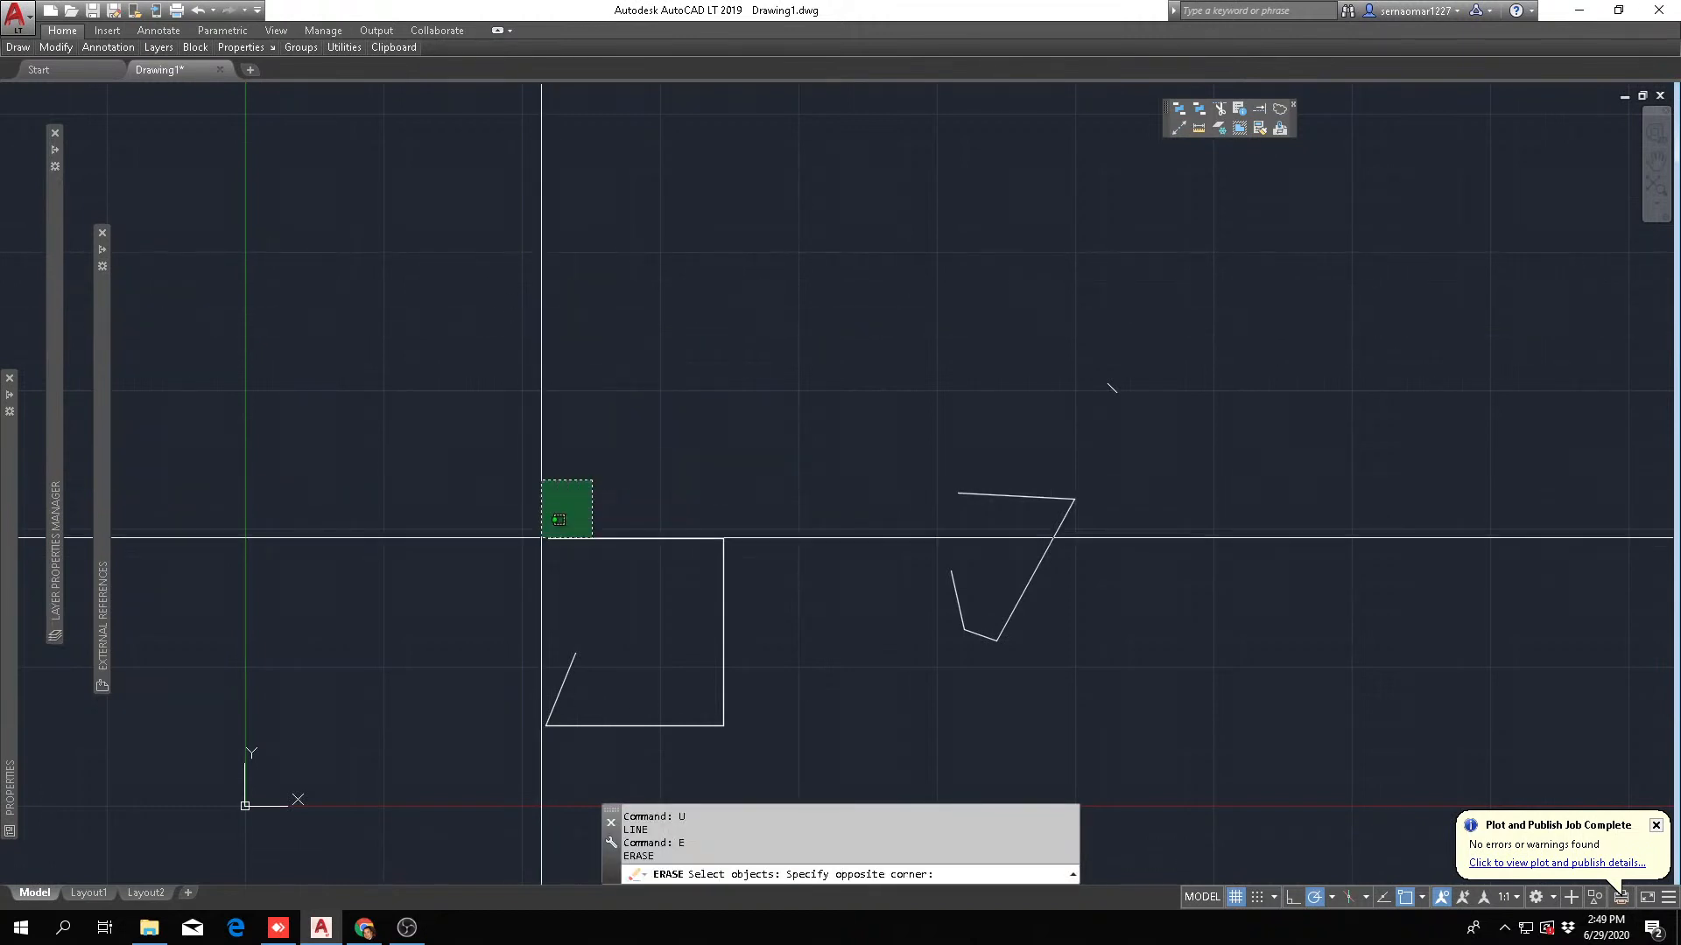
drag(541, 539, 515, 562)
click(514, 563)
click(607, 527)
click(619, 487)
click(555, 563)
key(Return)
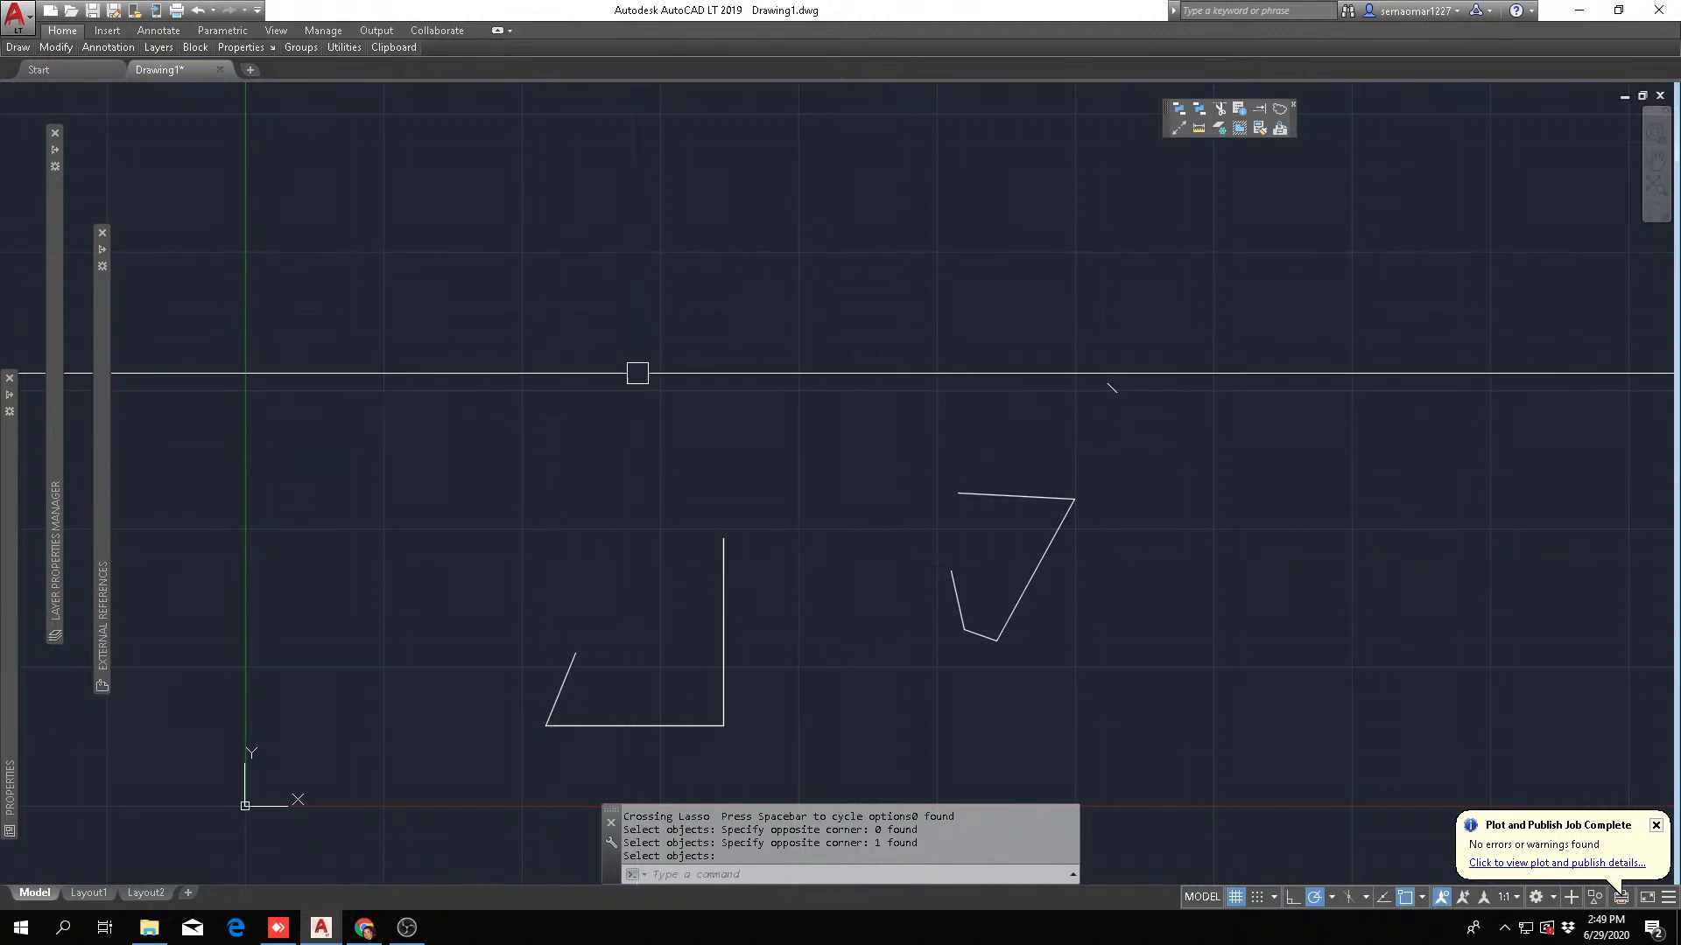
- Select the upper line of the freehand shape with a crossing window and add the open square's vertical line to the selection
click(601, 206)
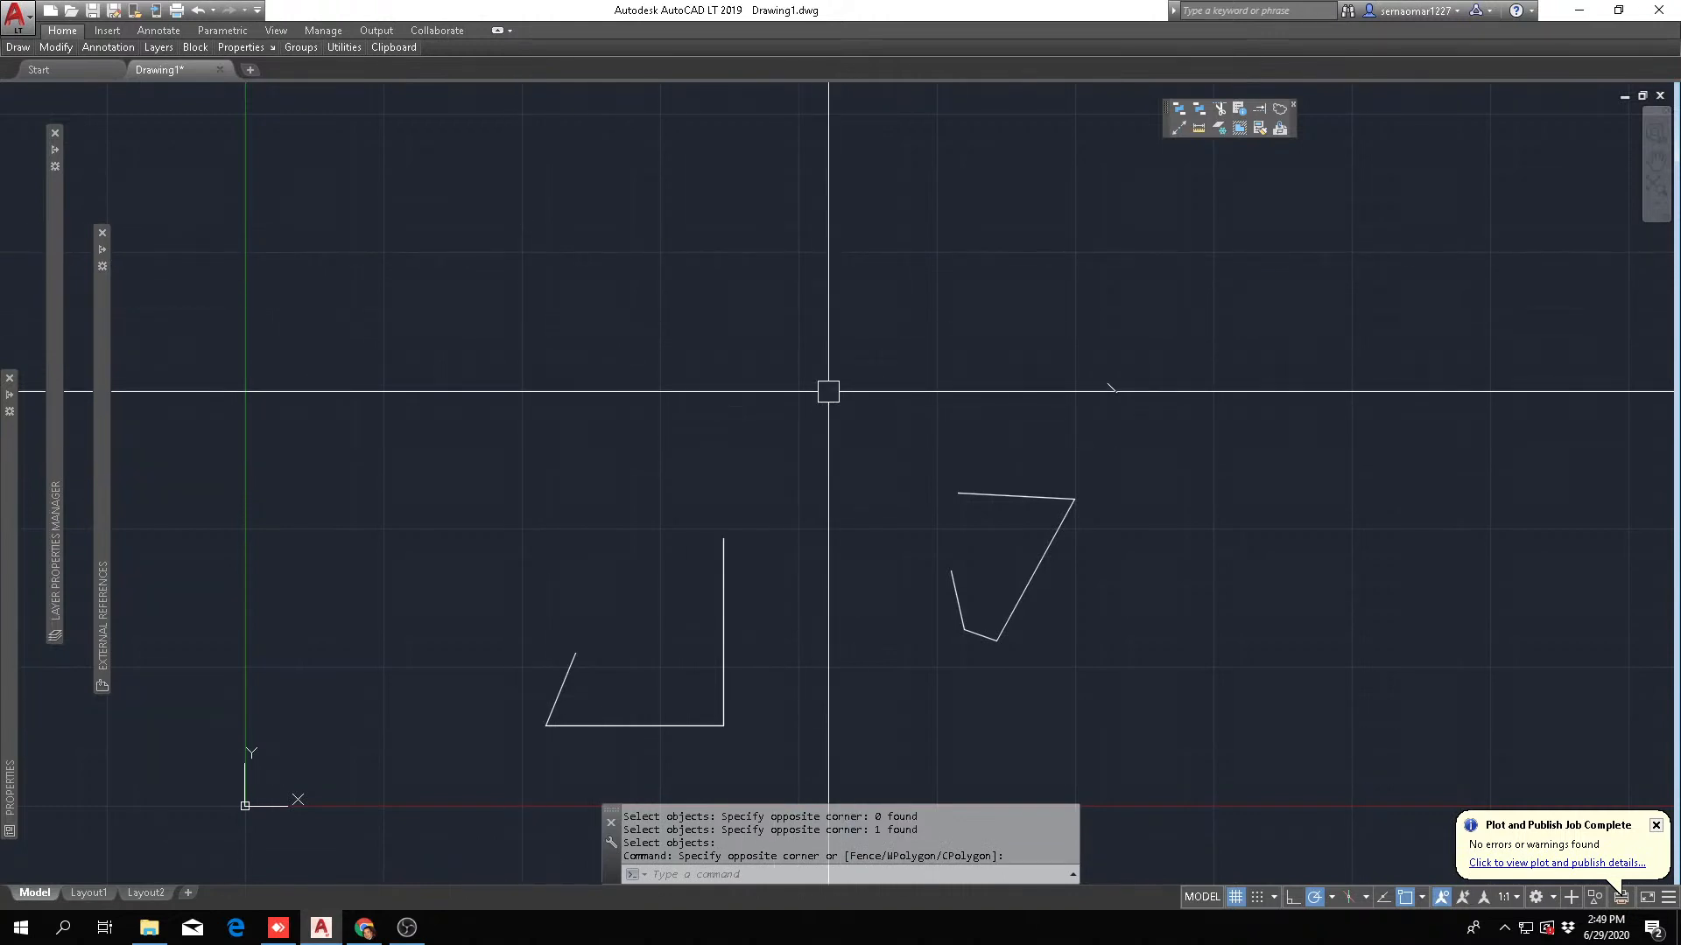
mouse_move(1007, 447)
mouse_down()
mouse_move(936, 508)
mouse_move(878, 502)
mouse_up()
click(1049, 471)
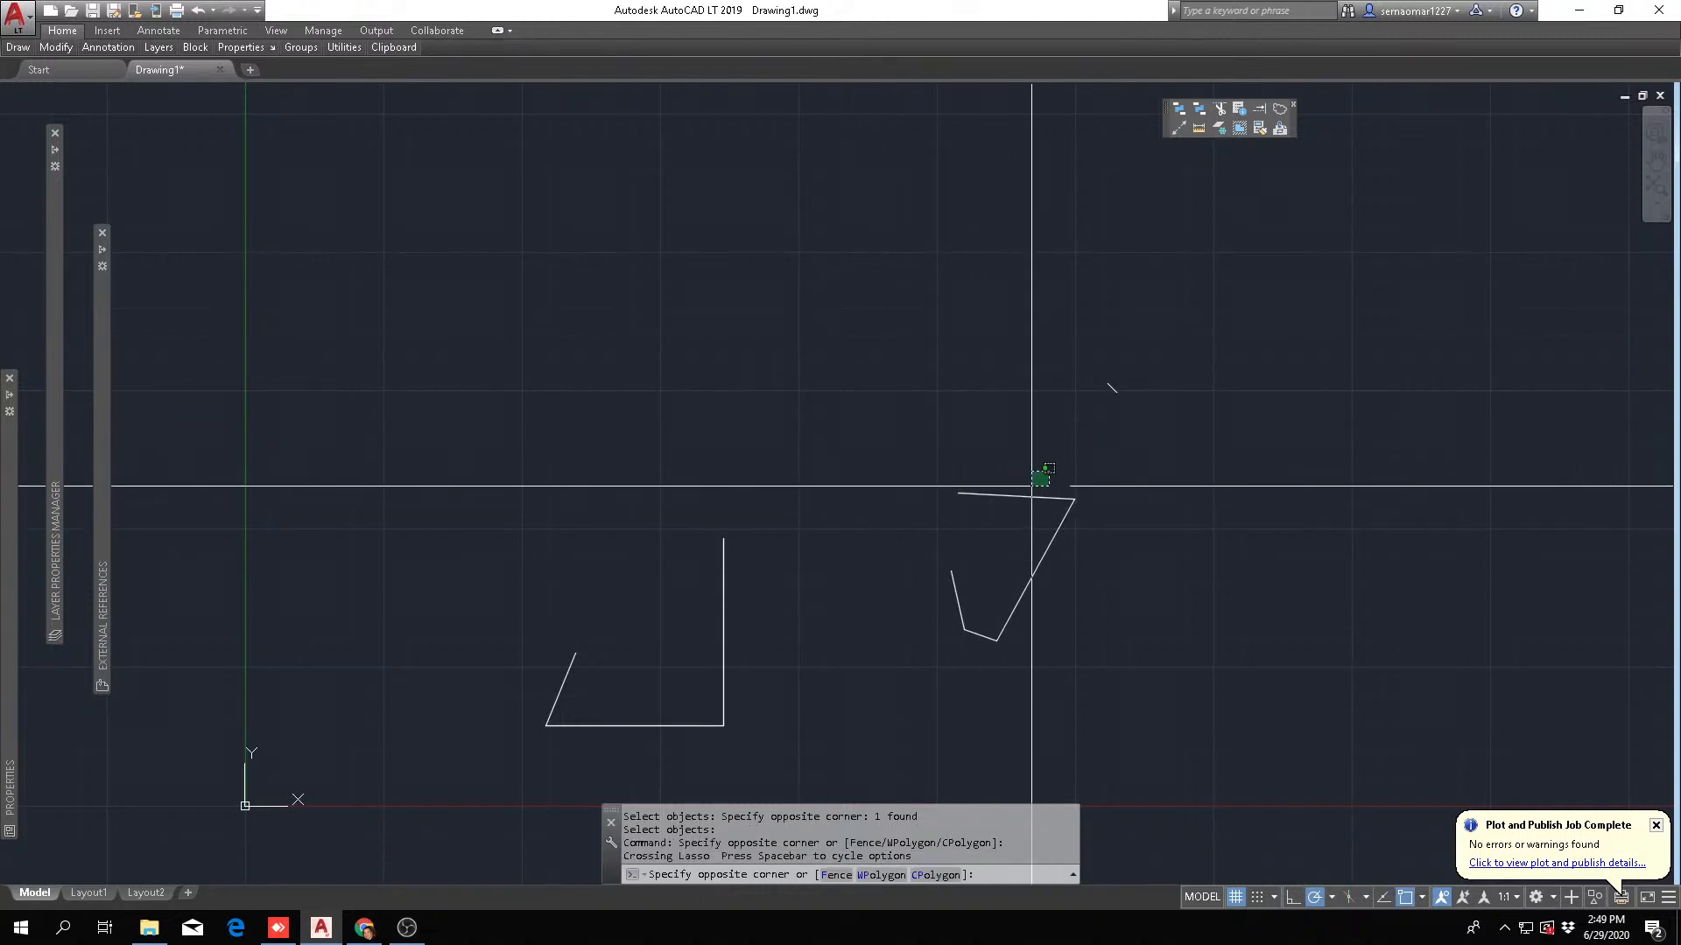
click(941, 523)
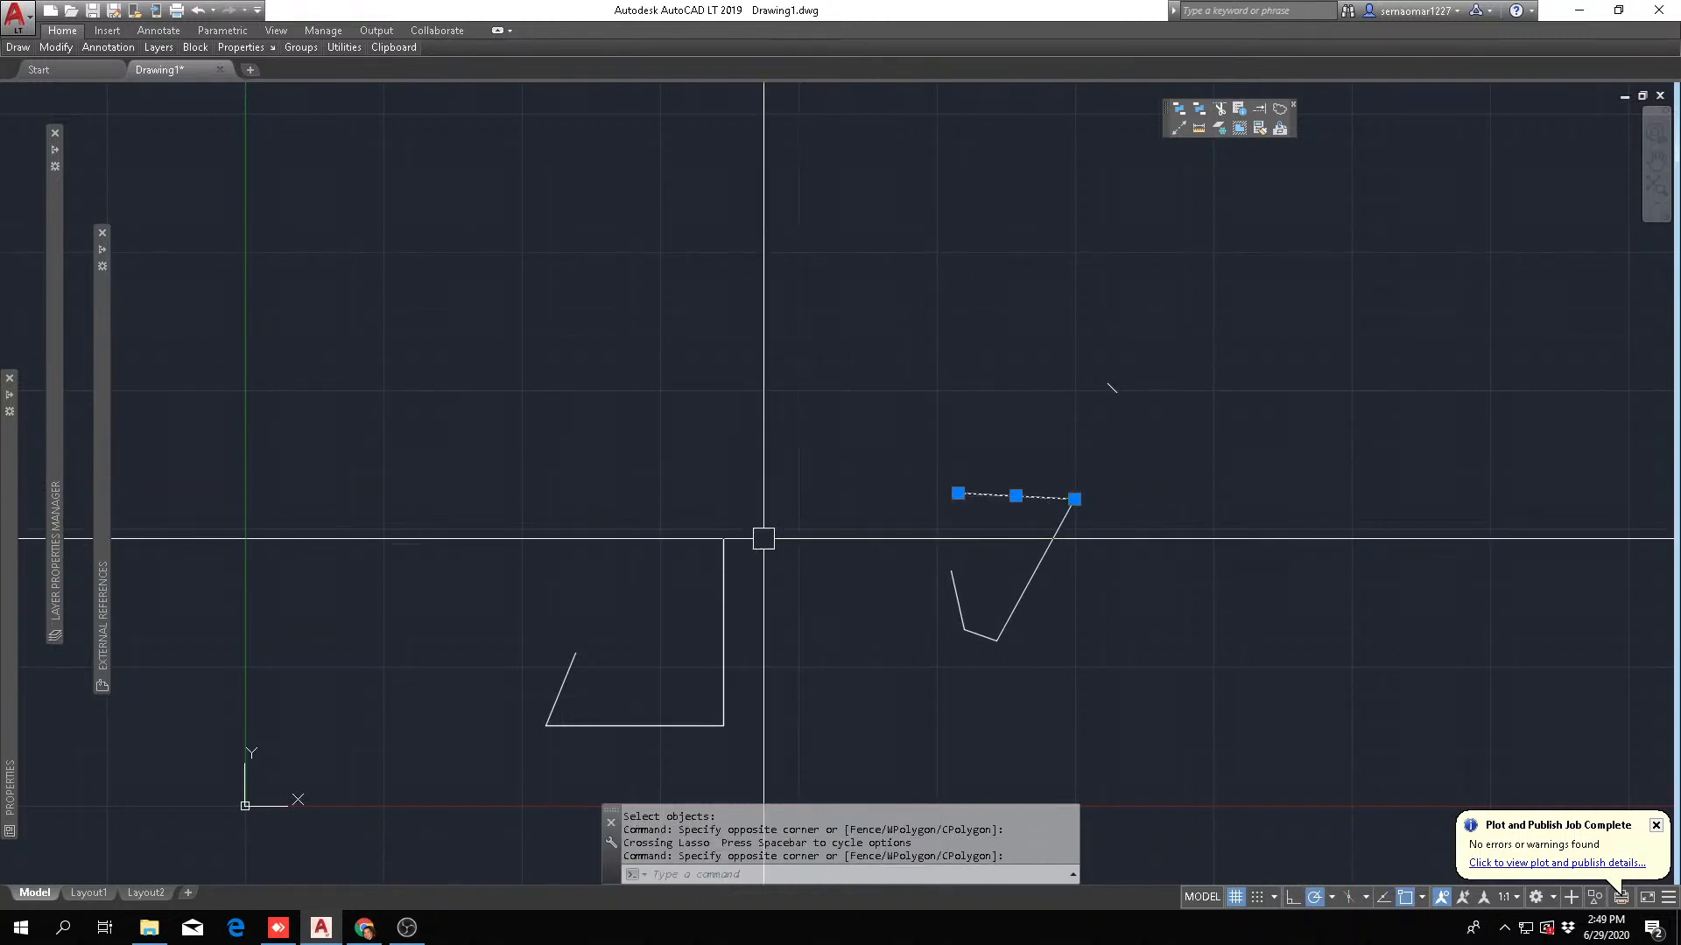
click(726, 562)
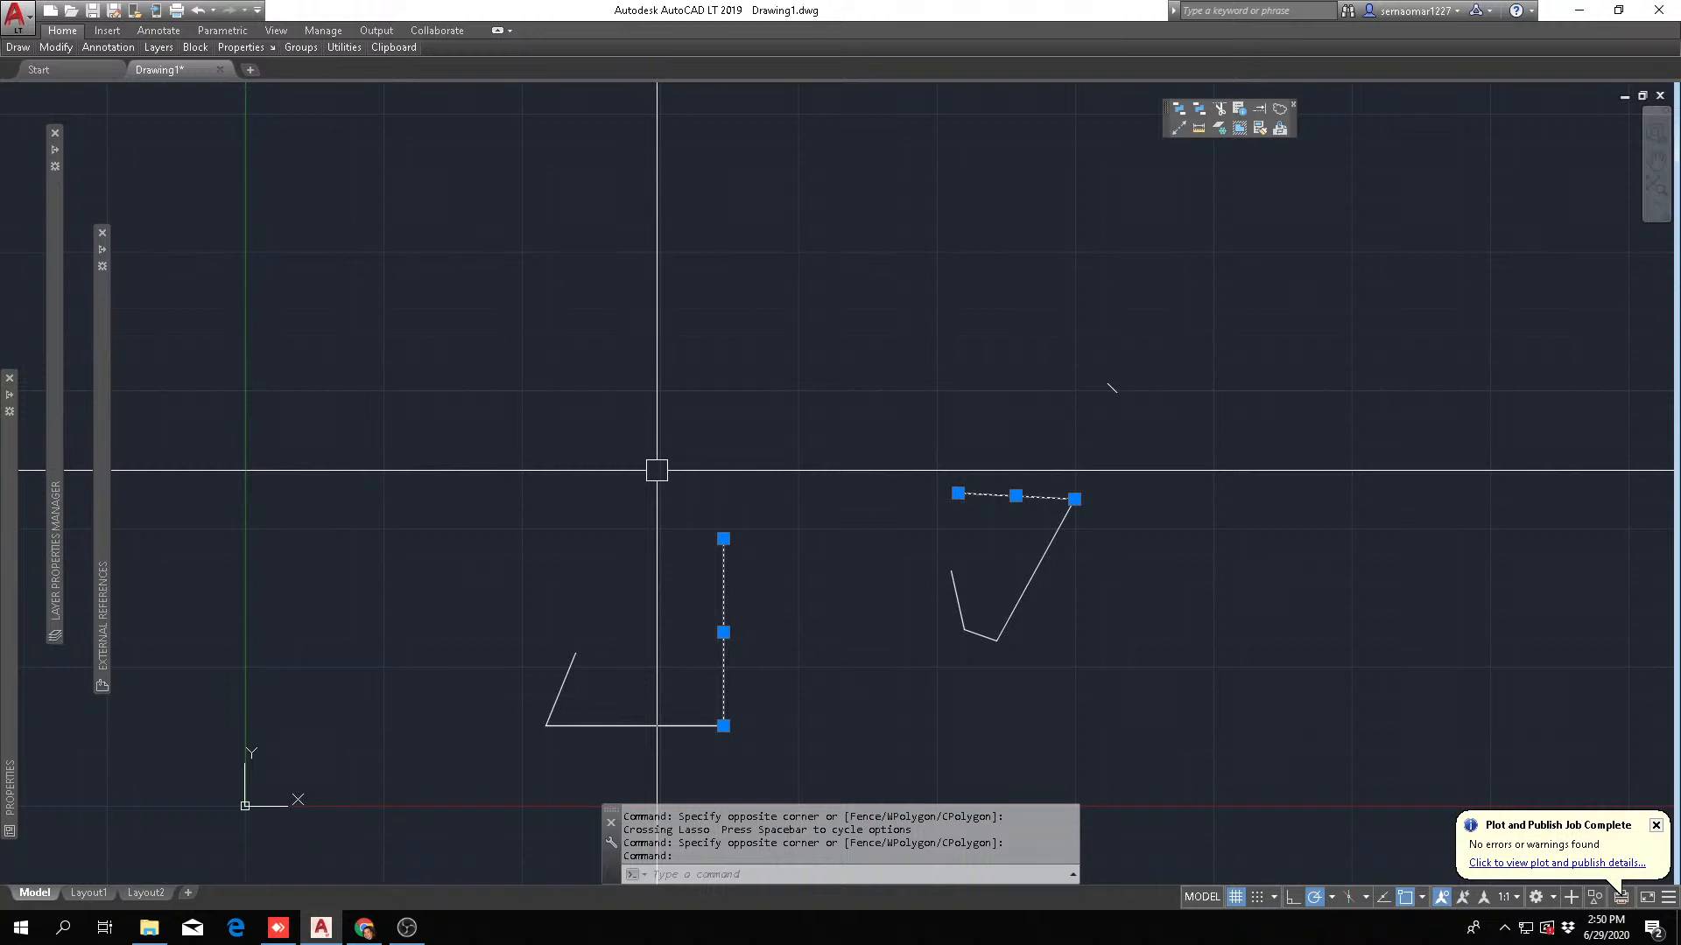
- View the editing commands offered for the two selected lines, and clear the selection
right_click(678, 361)
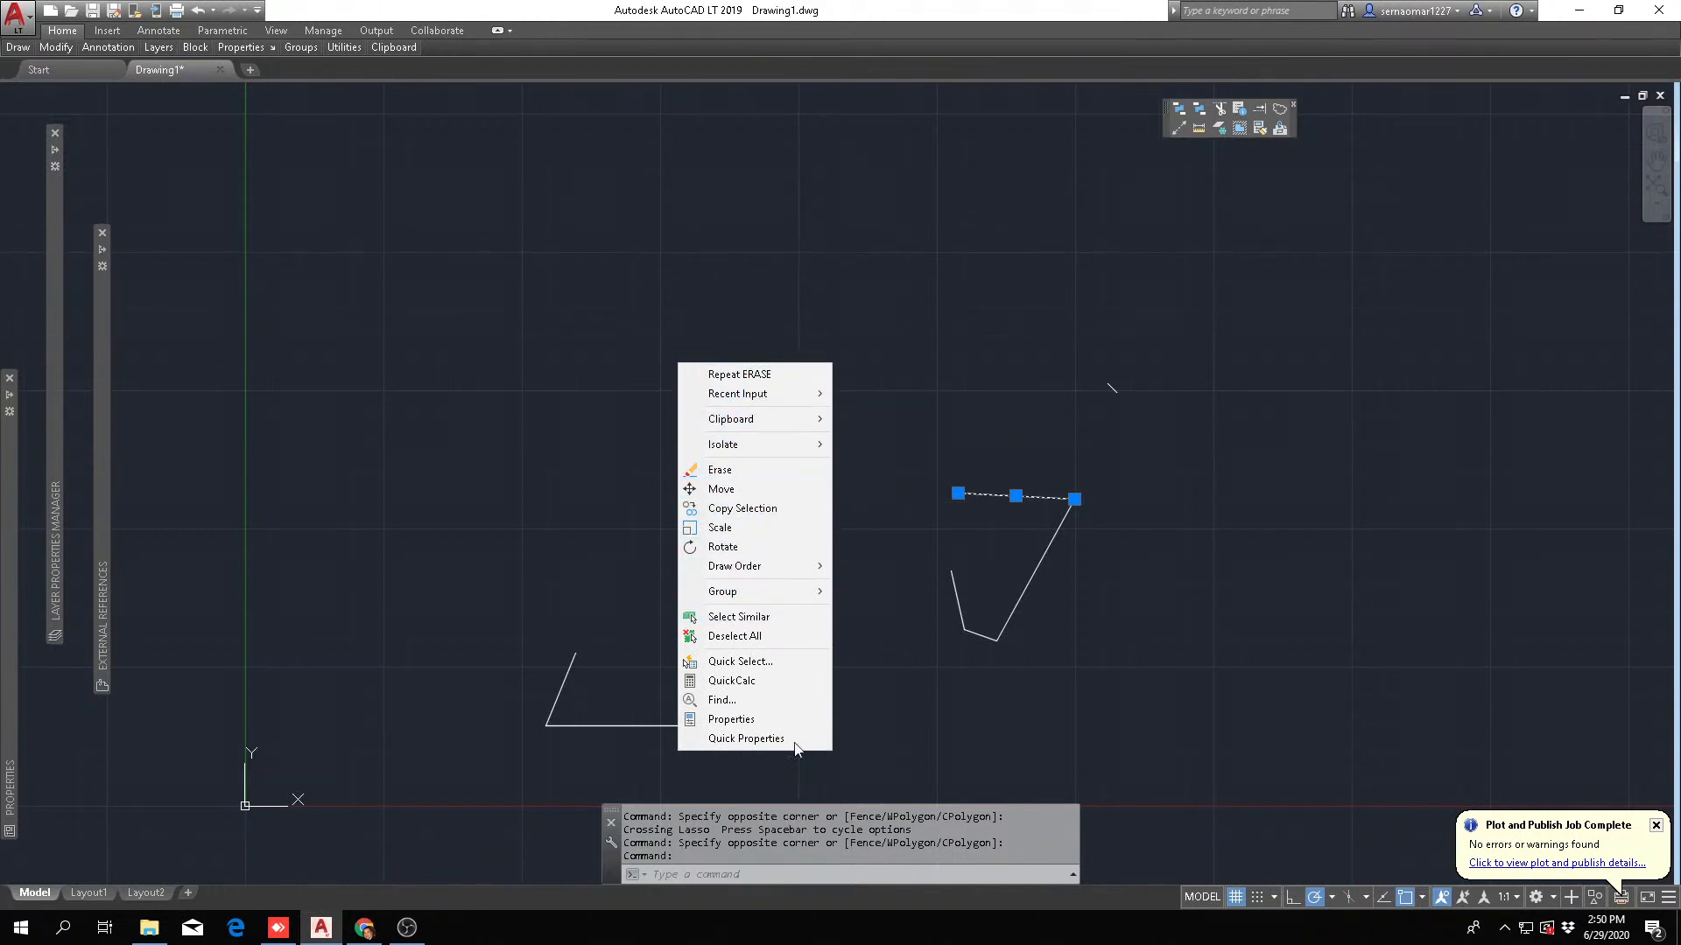
key(Escape)
key(Escape)
key(Escape)
key(Escape)
key(Escape)
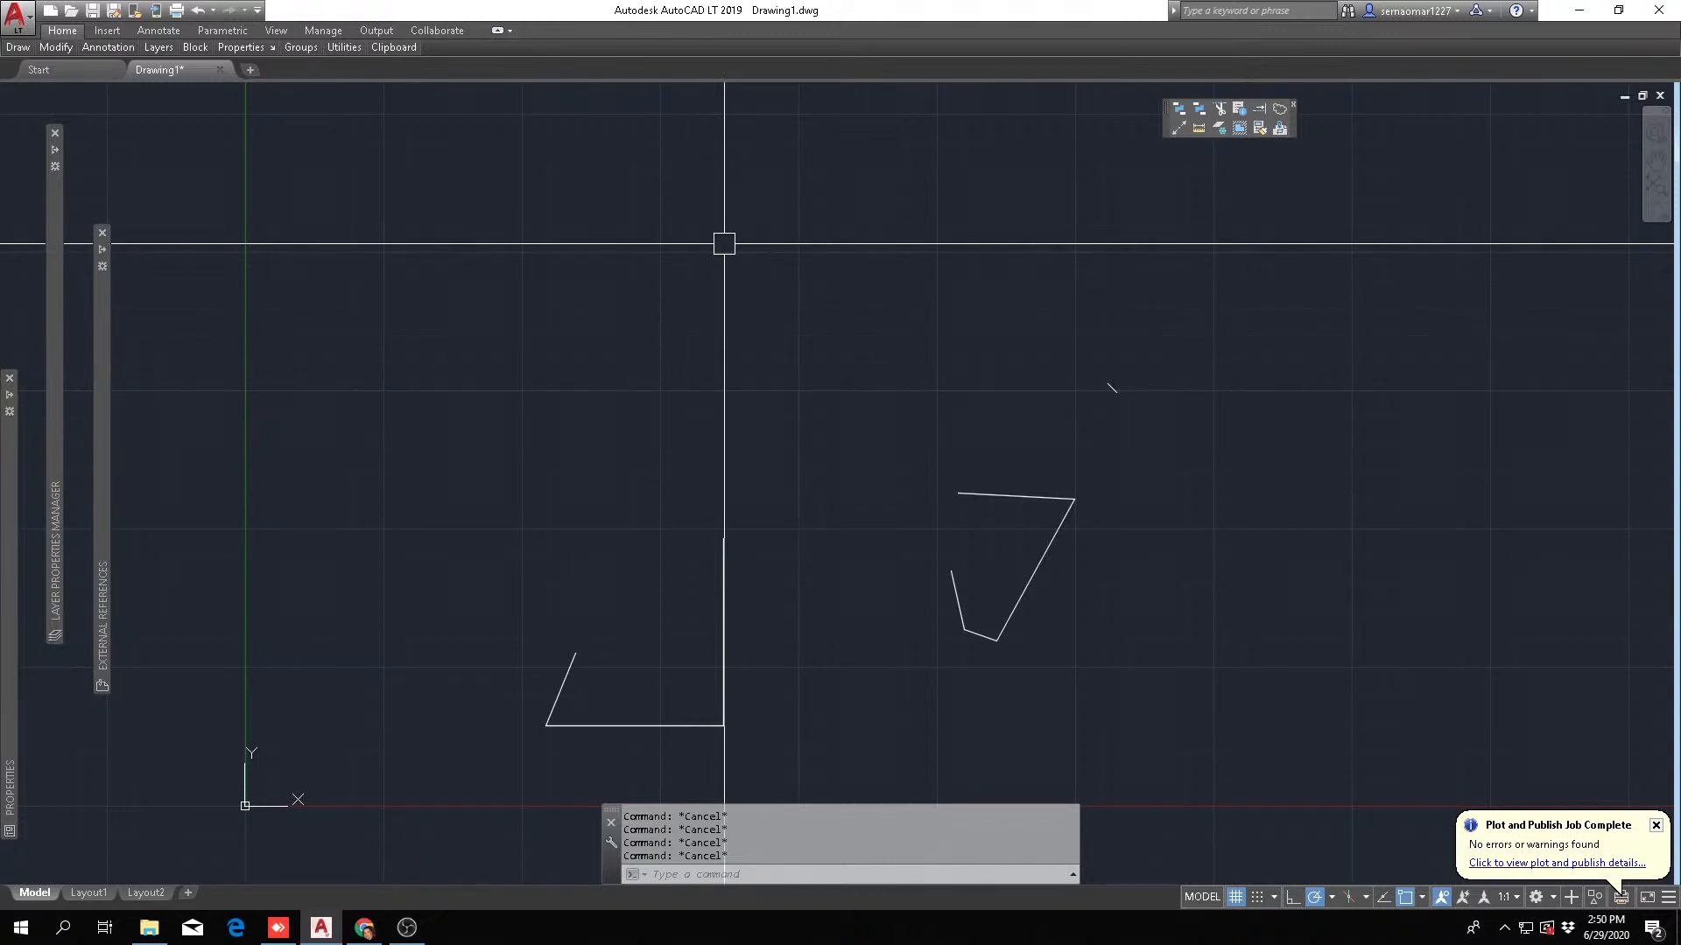
- Pan the drawing so the remaining shapes shift up and toward the Y axis side of the view
middle_drag(724, 244, 724, 244)
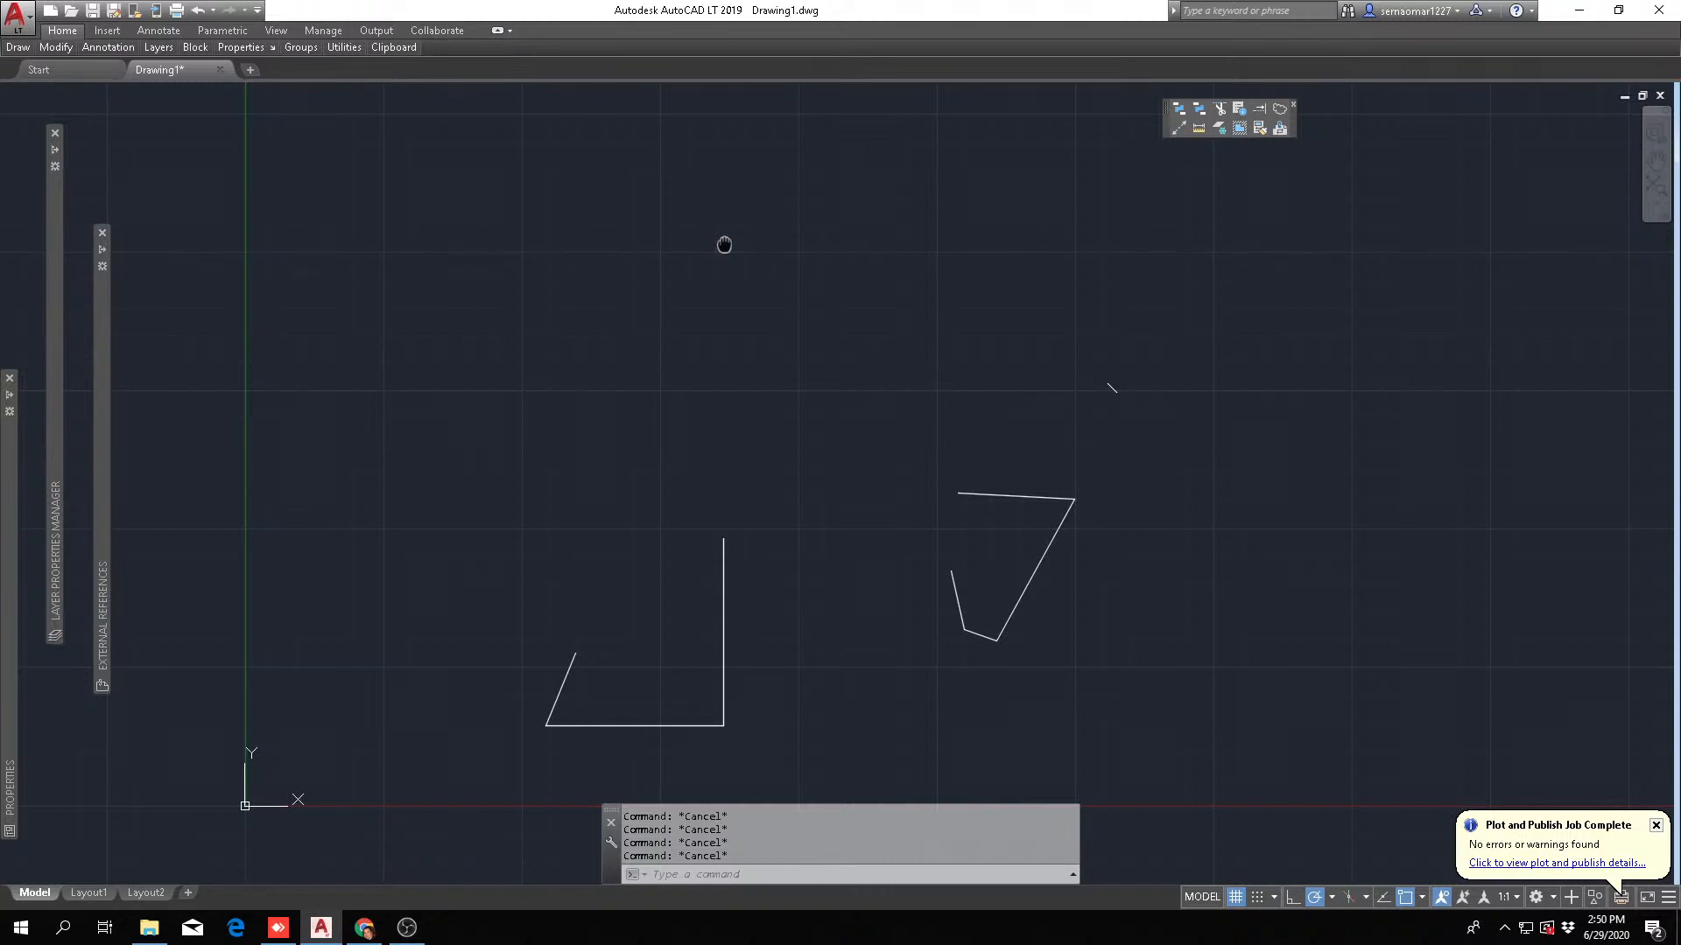
middle_drag(723, 246, 721, 260)
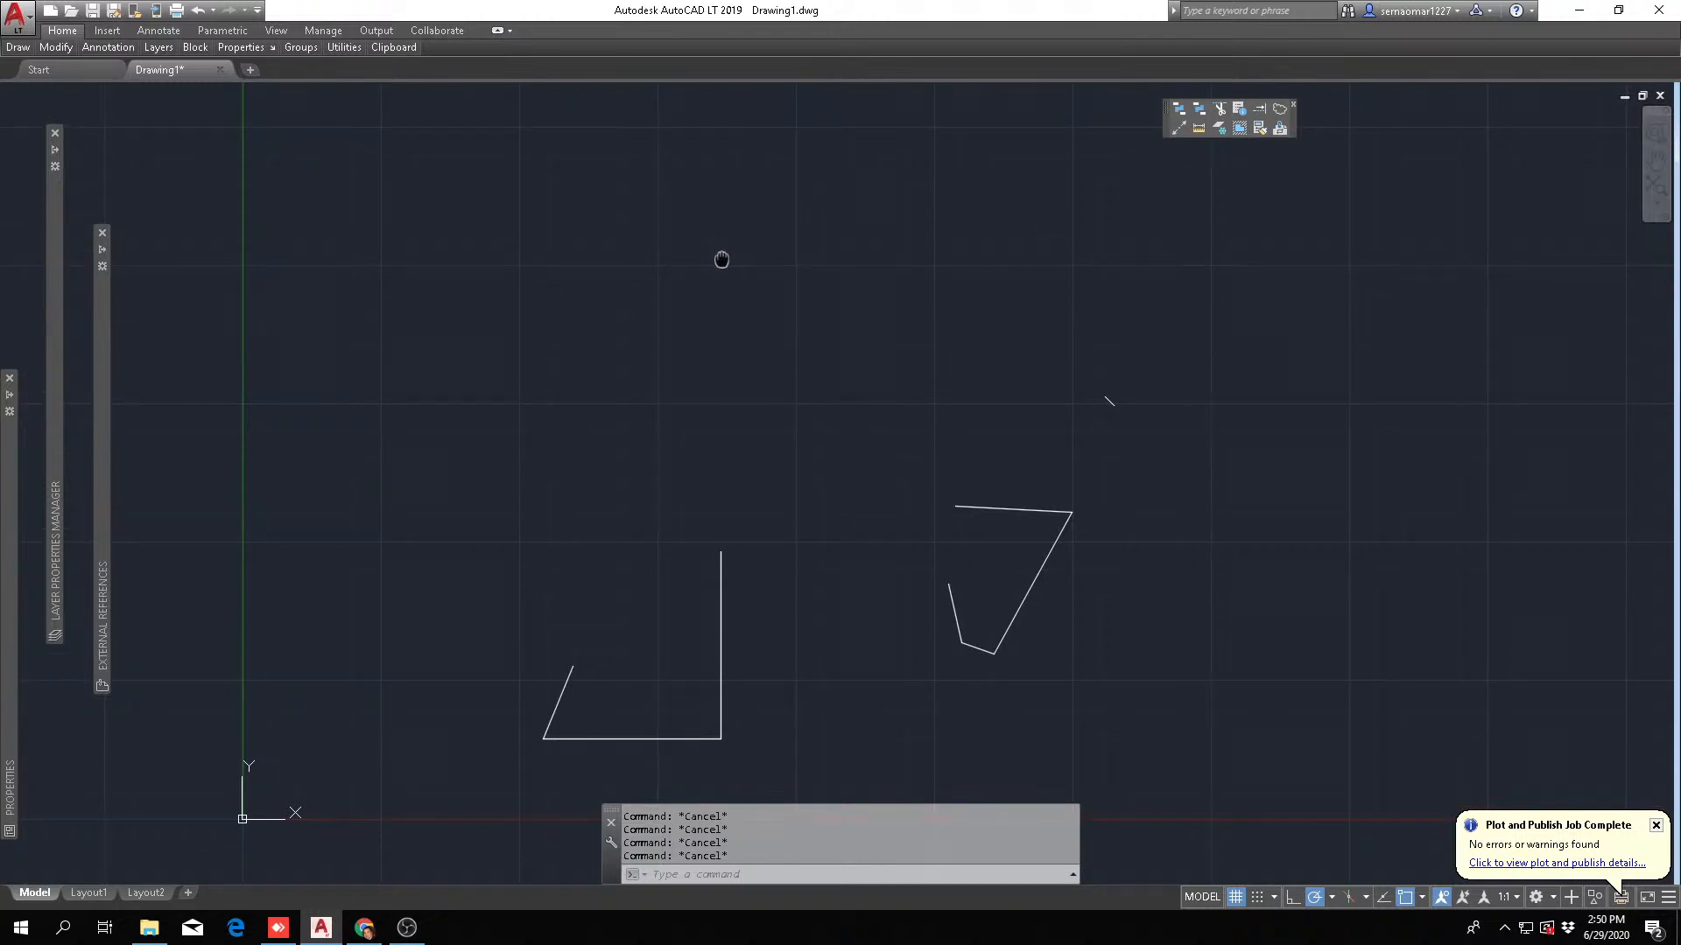
mouse_move(721, 260)
middle_down()
mouse_move(882, 406)
mouse_move(780, 274)
mouse_move(318, 90)
mouse_move(1095, 5)
mouse_move(683, 169)
mouse_move(646, 251)
mouse_move(1208, 487)
mouse_move(595, 35)
mouse_move(391, 206)
mouse_move(919, 417)
mouse_move(707, 84)
mouse_move(464, 7)
middle_up()
mouse_move(708, 361)
middle_down()
mouse_move(747, 379)
mouse_move(972, 365)
mouse_move(499, 244)
mouse_move(1083, 434)
mouse_move(777, 319)
middle_up()
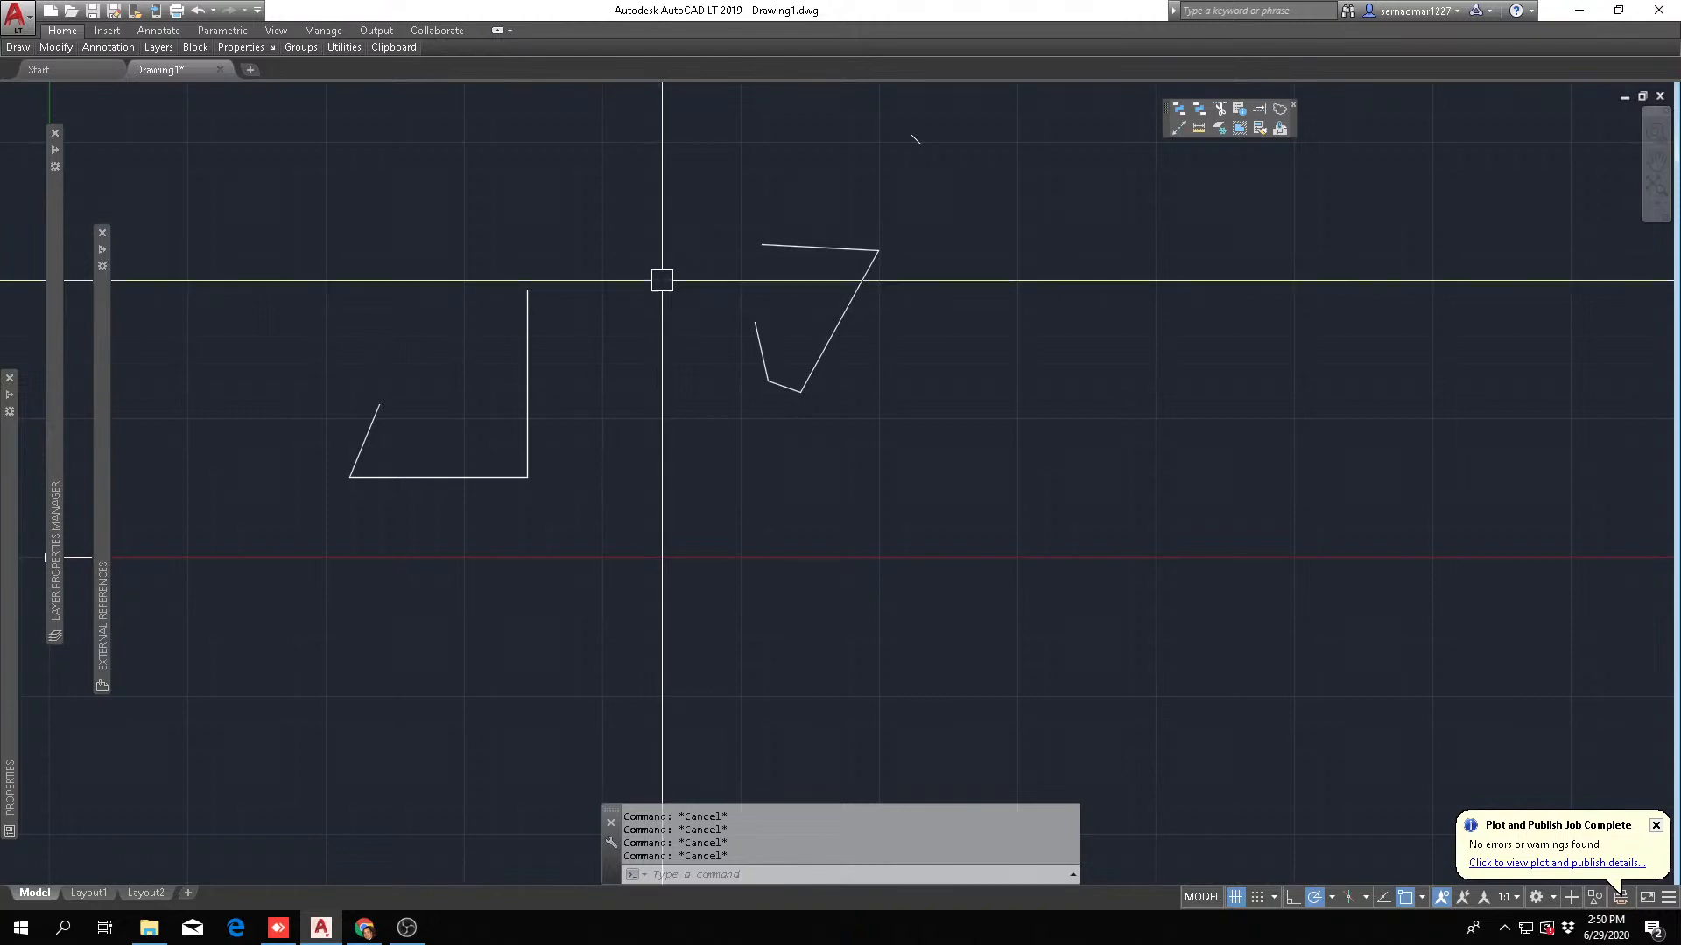
- Zoom out and in repeatedly around the origin and the open shape to examine the drawing at different scales
scroll(661, 274, down, 8)
scroll(652, 367, up, 8)
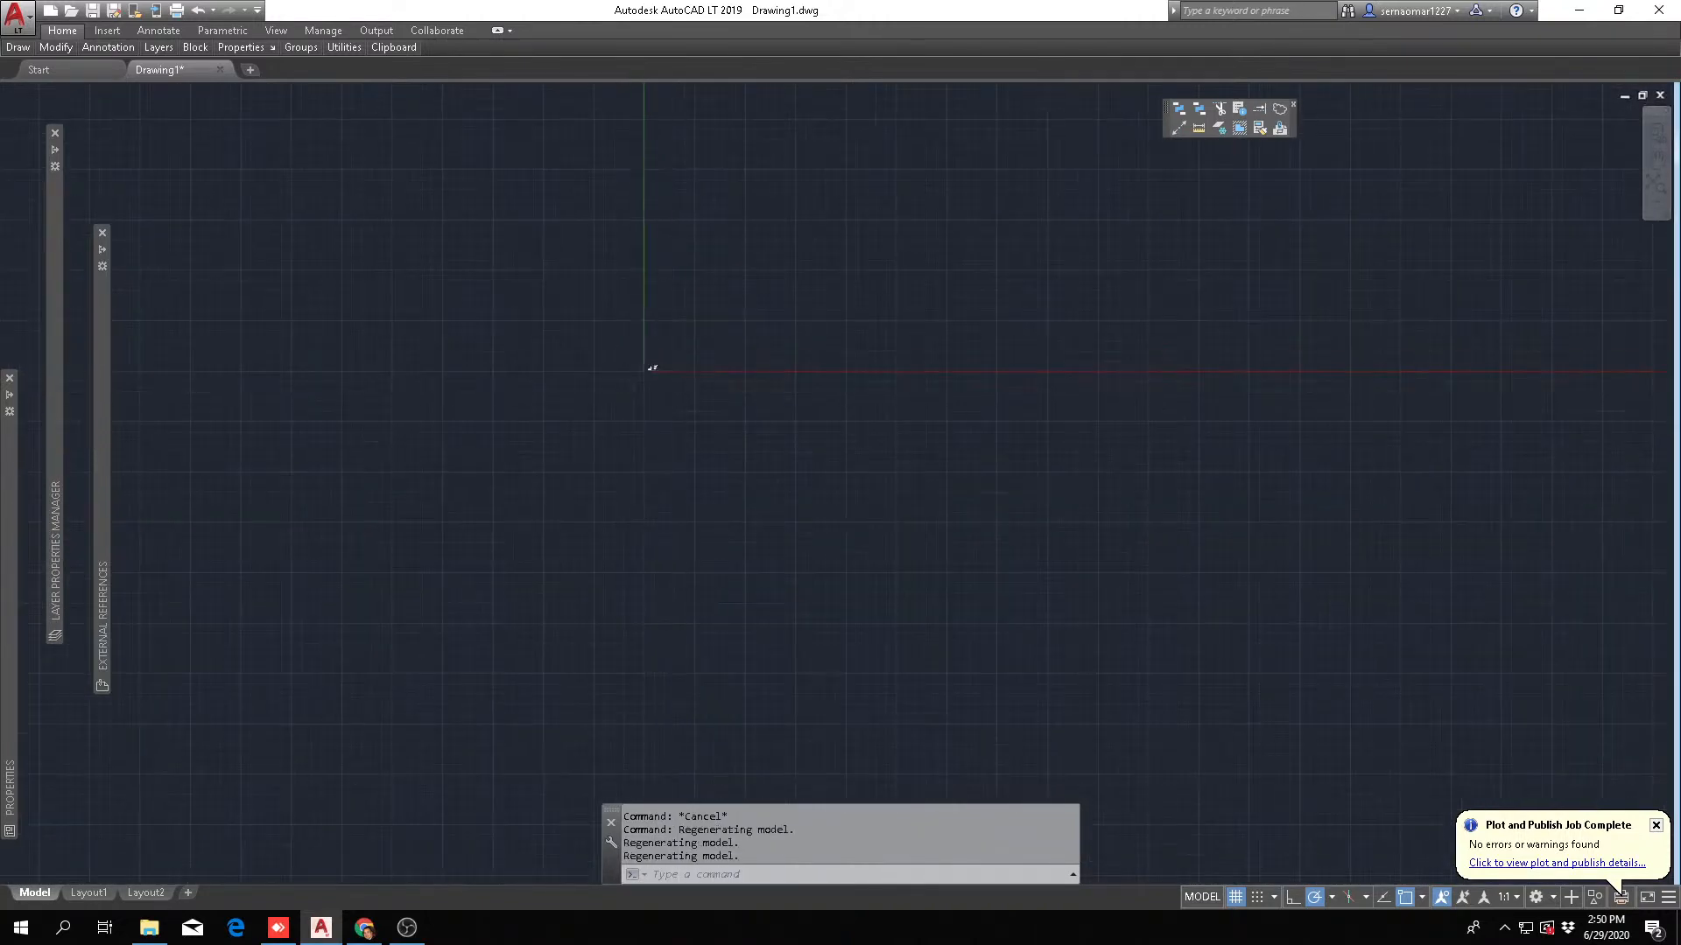
scroll(526, 317, down, 7)
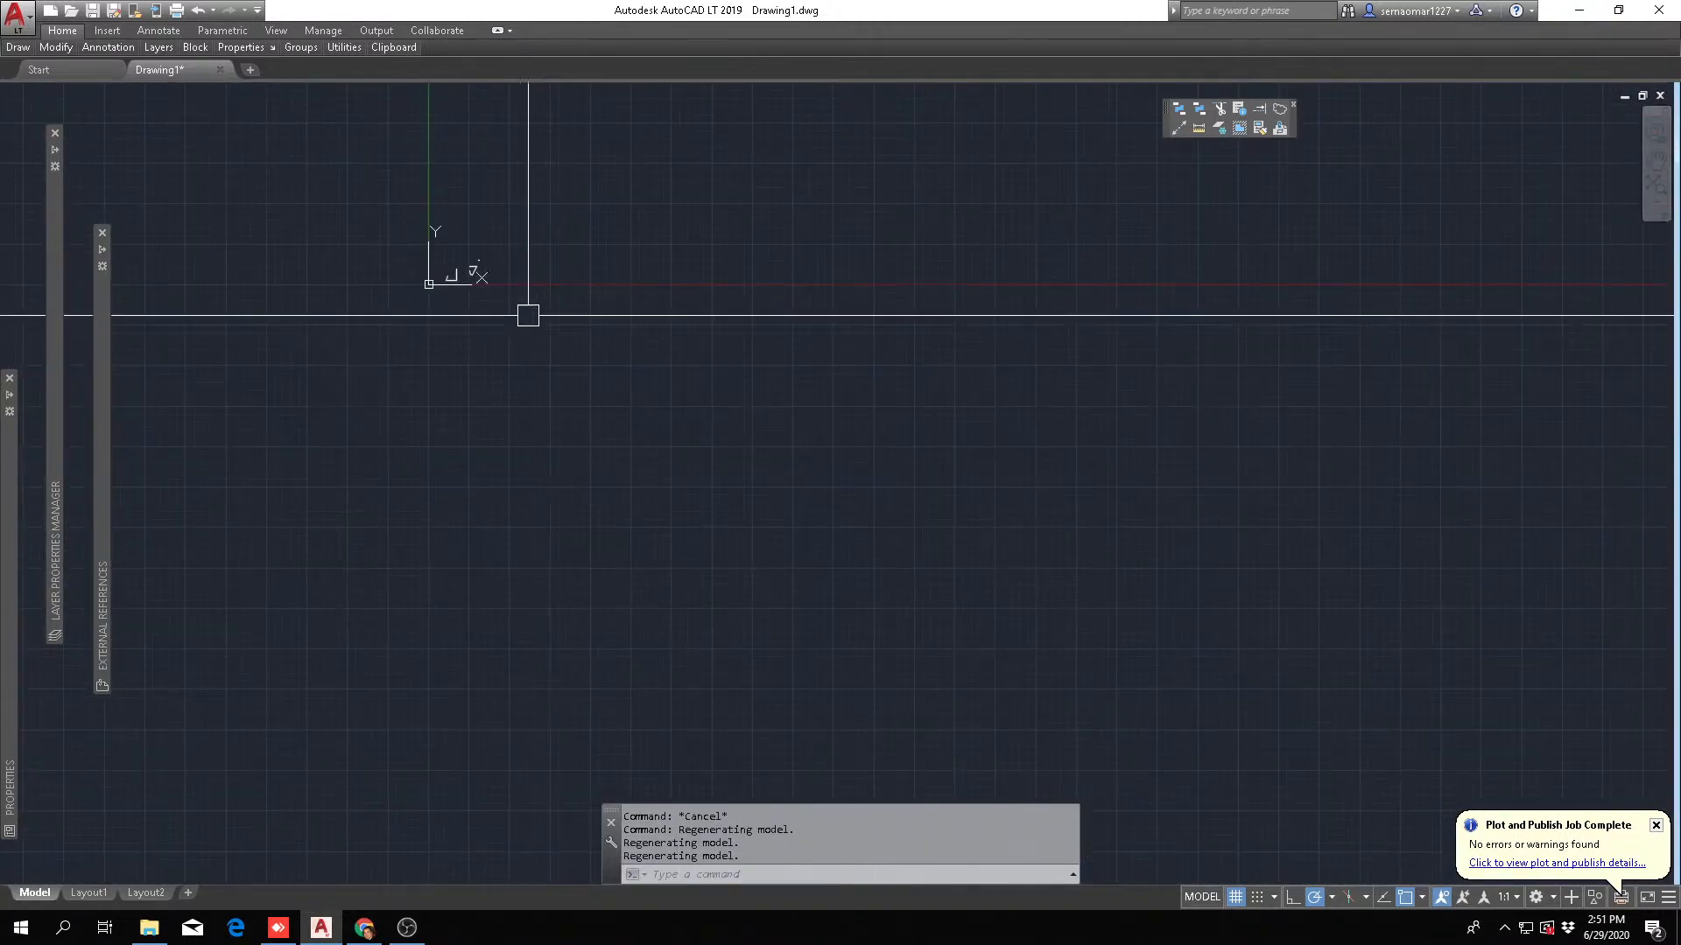
scroll(436, 253, up, 14)
scroll(556, 394, down, 5)
scroll(581, 369, down, 3)
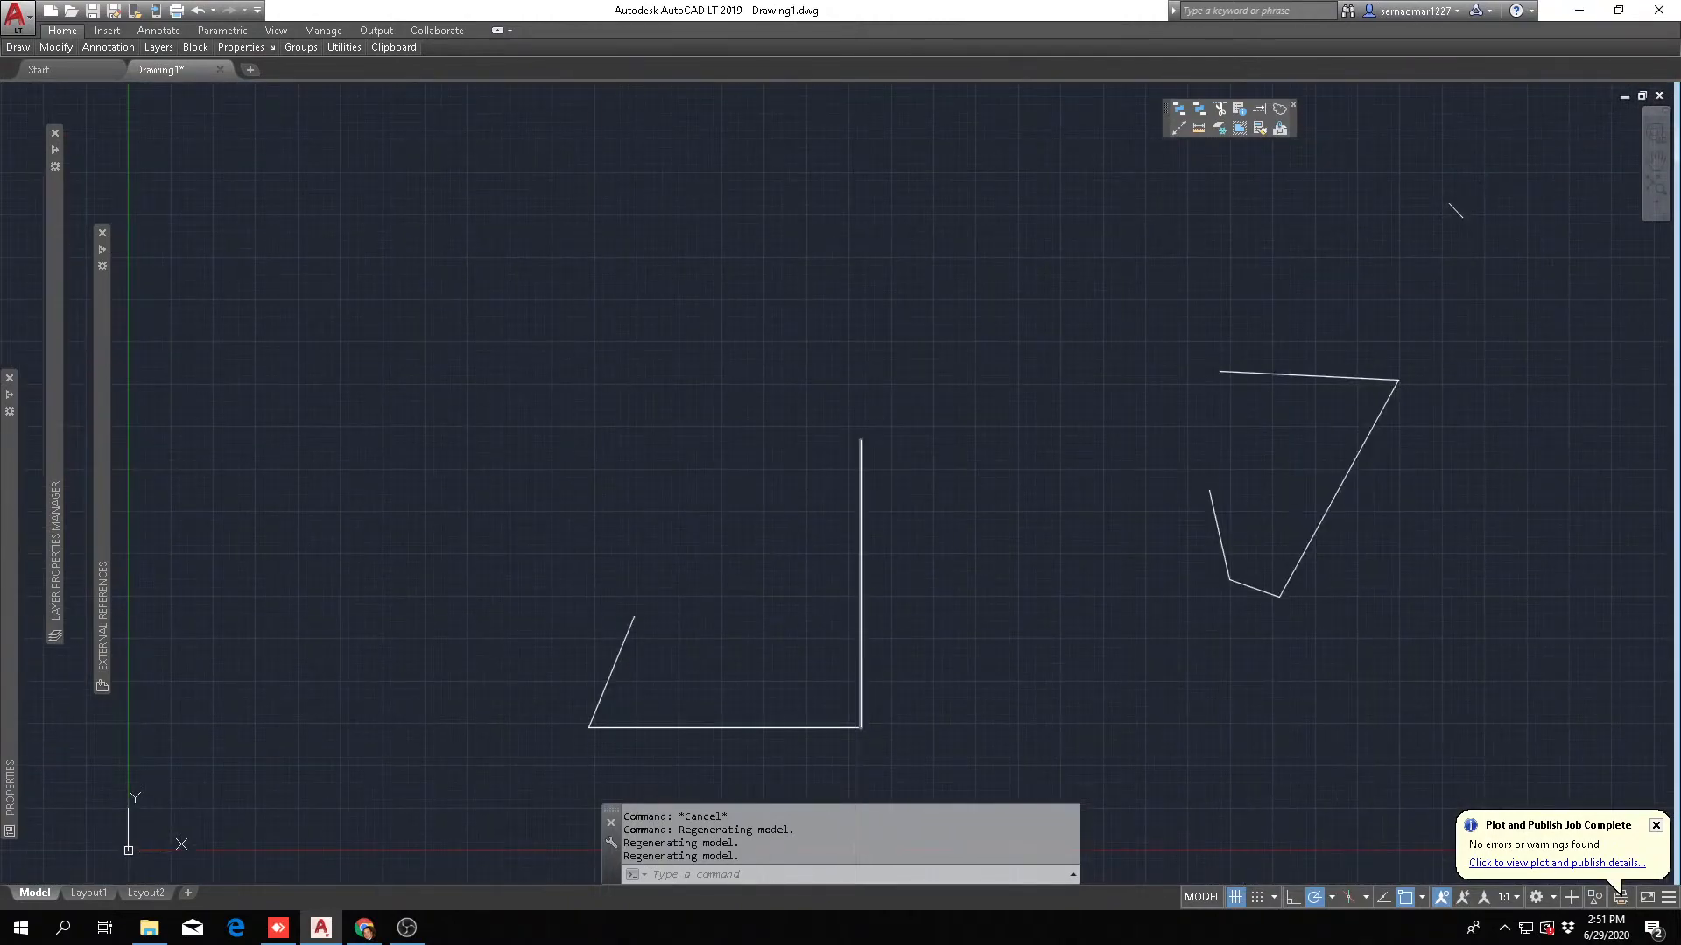
scroll(998, 593, up, 6)
scroll(713, 374, down, 8)
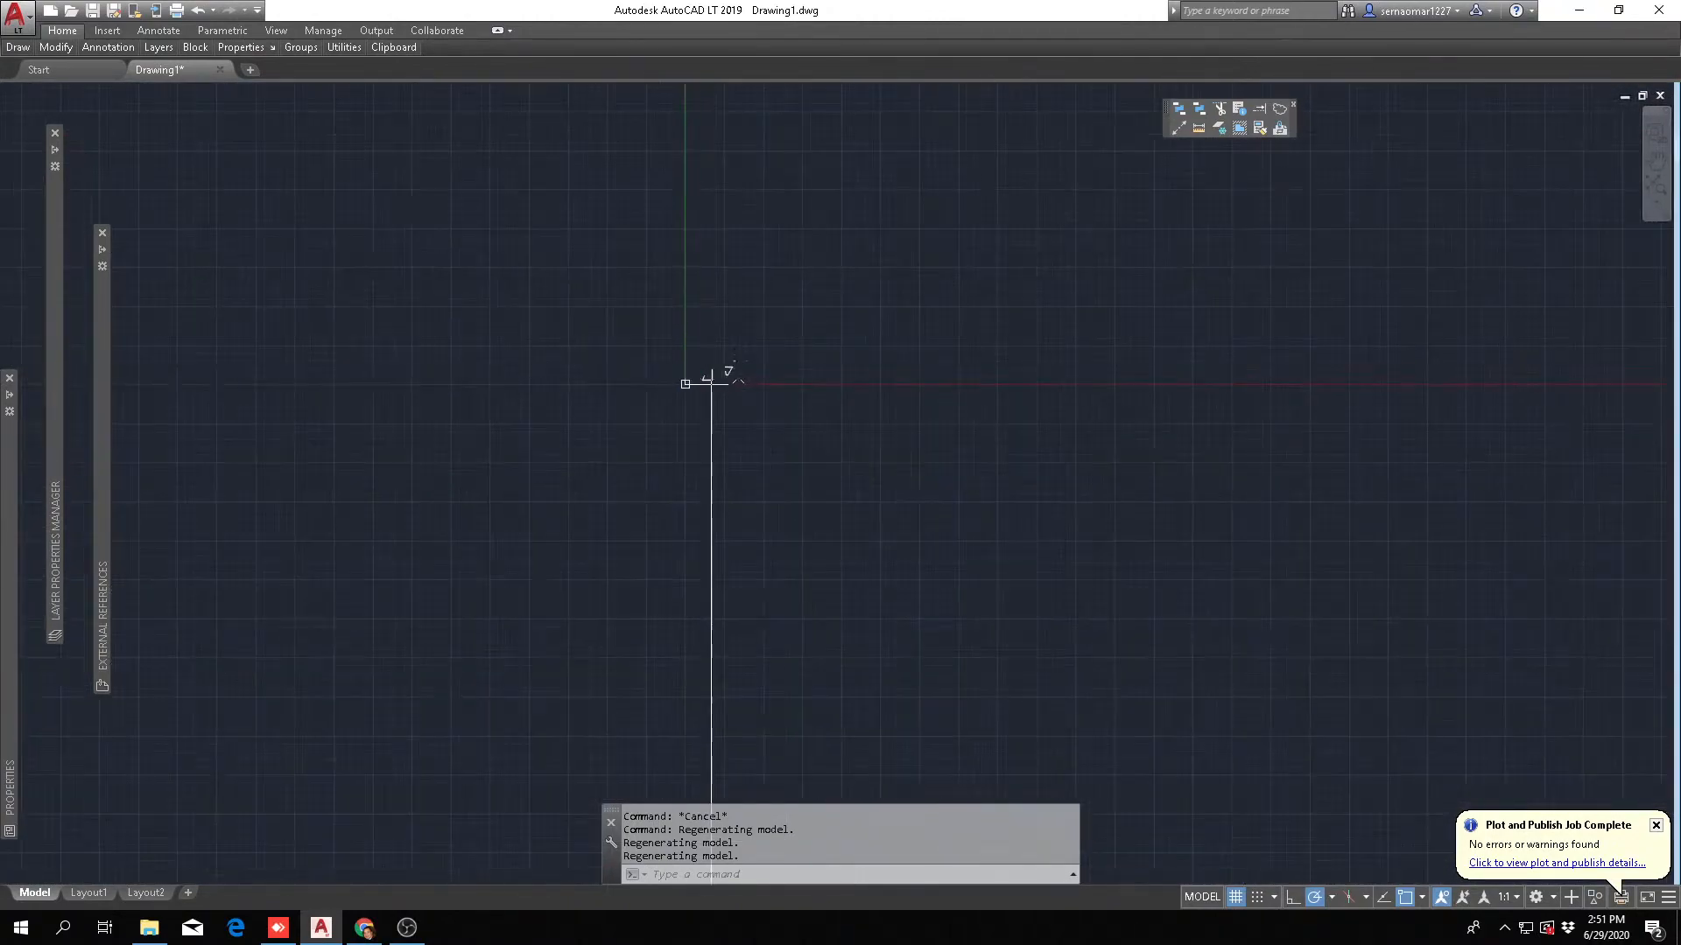
scroll(700, 376, up, 8)
scroll(799, 394, down, 5)
scroll(773, 391, down, 2)
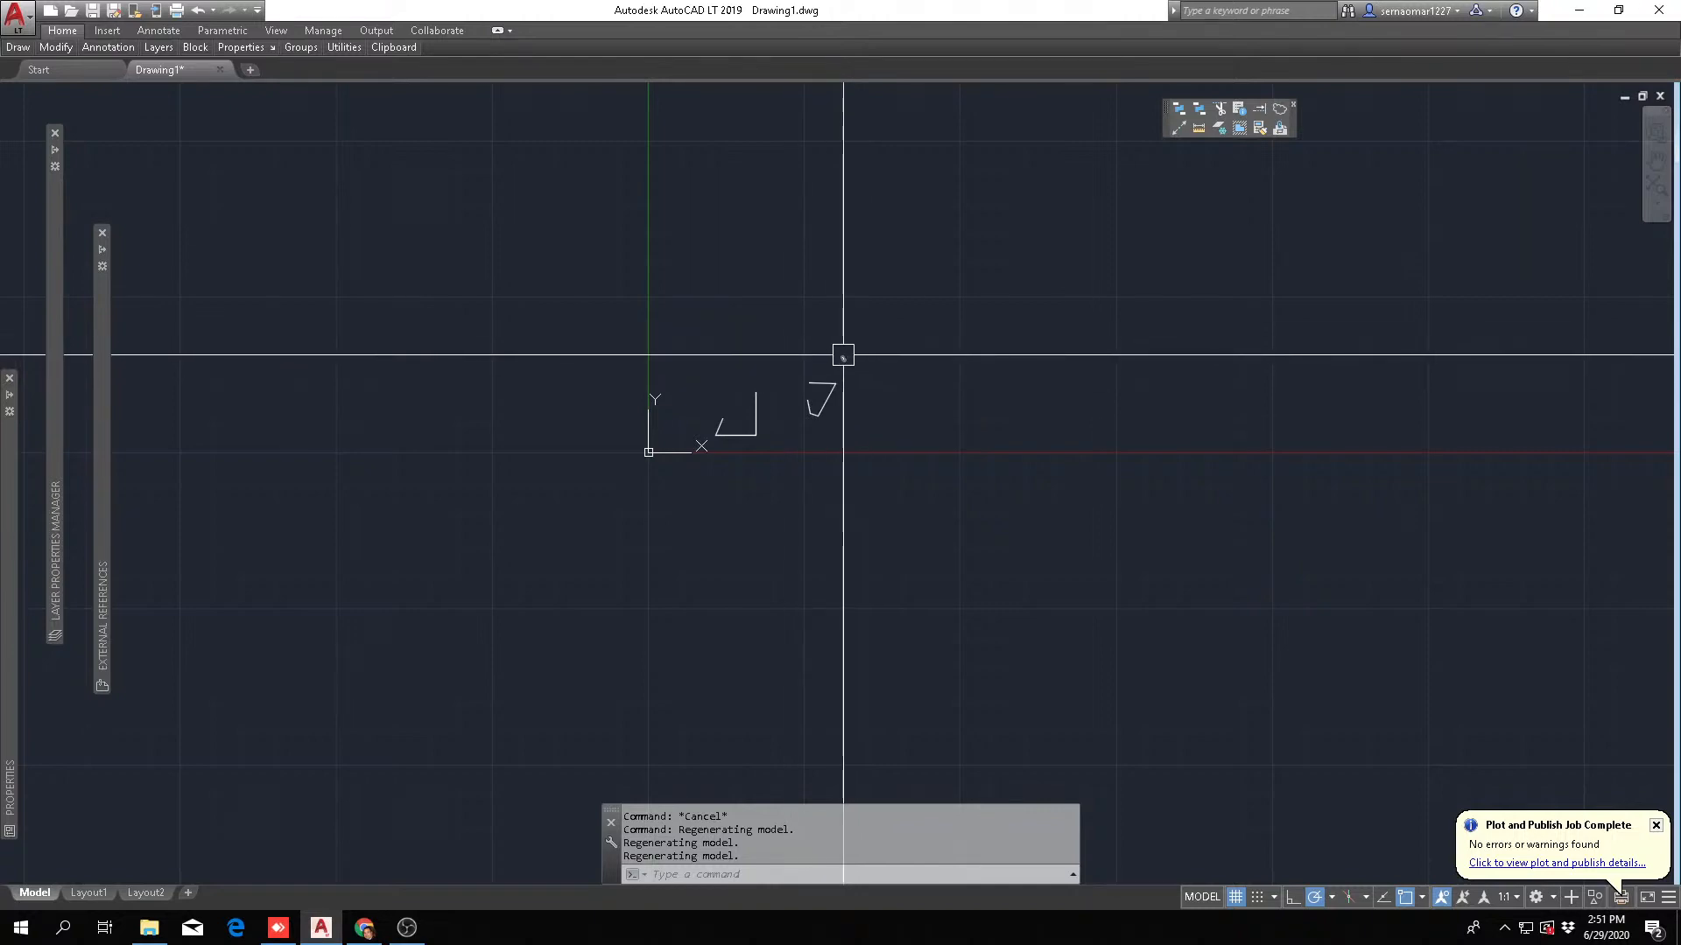
- Zoom in closely on the short diagonal line, and zoom back out to view all the shapes
scroll(843, 356, up, 7)
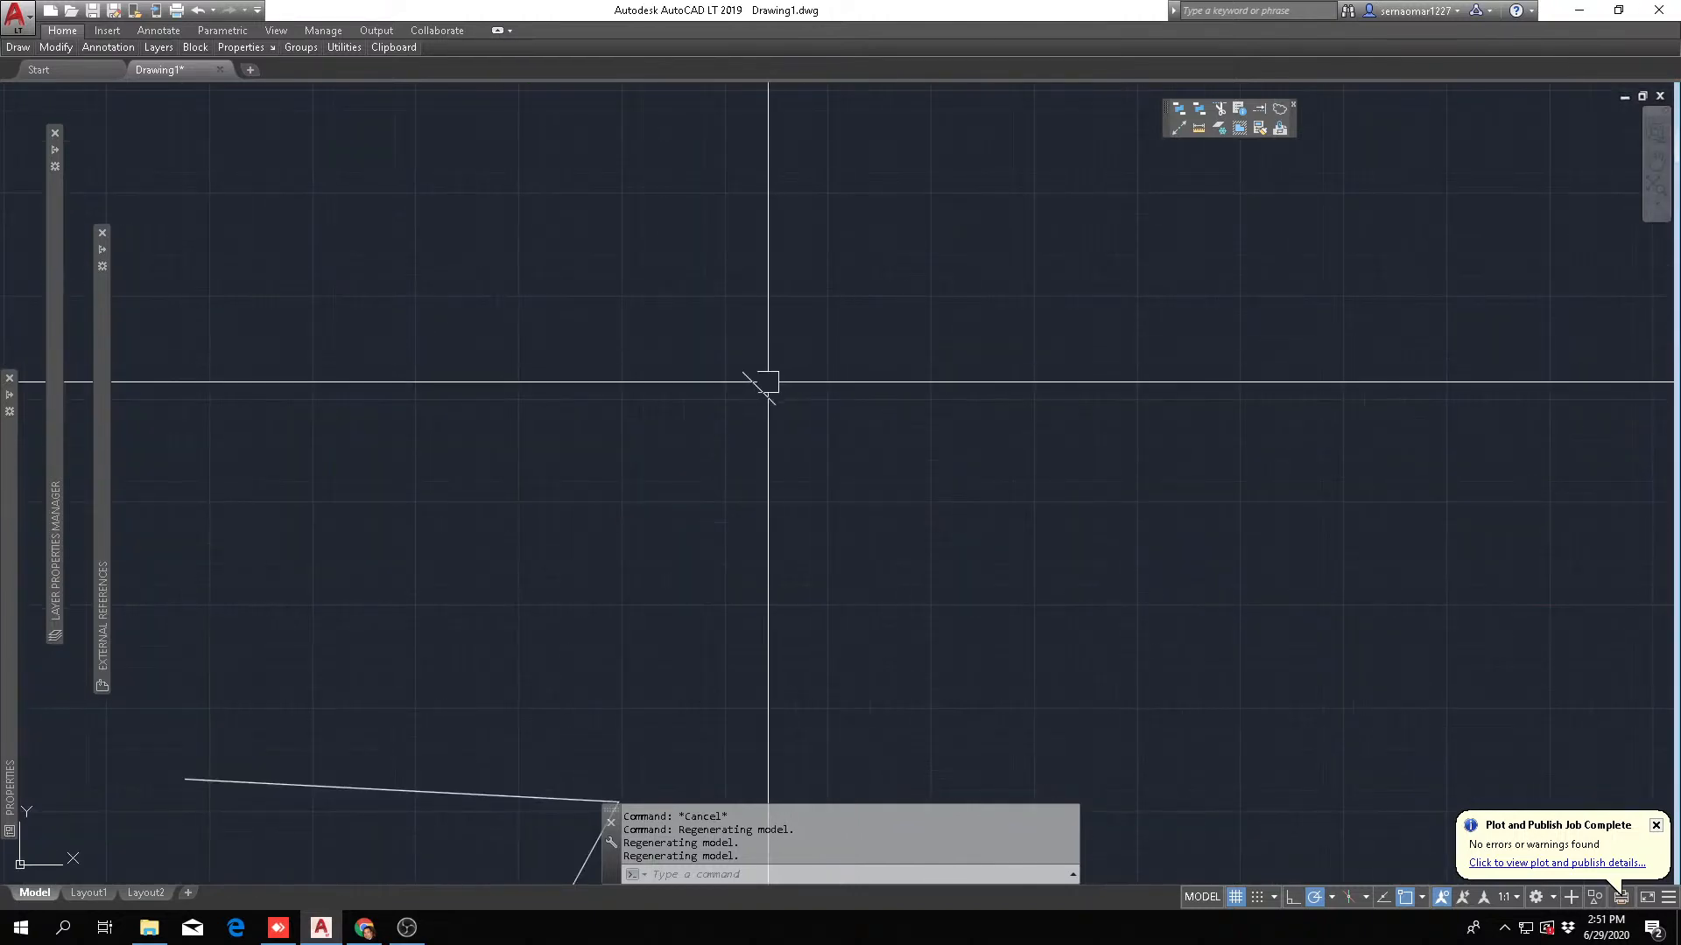
scroll(663, 401, down, 3)
scroll(652, 405, up, 2)
scroll(658, 389, down, 2)
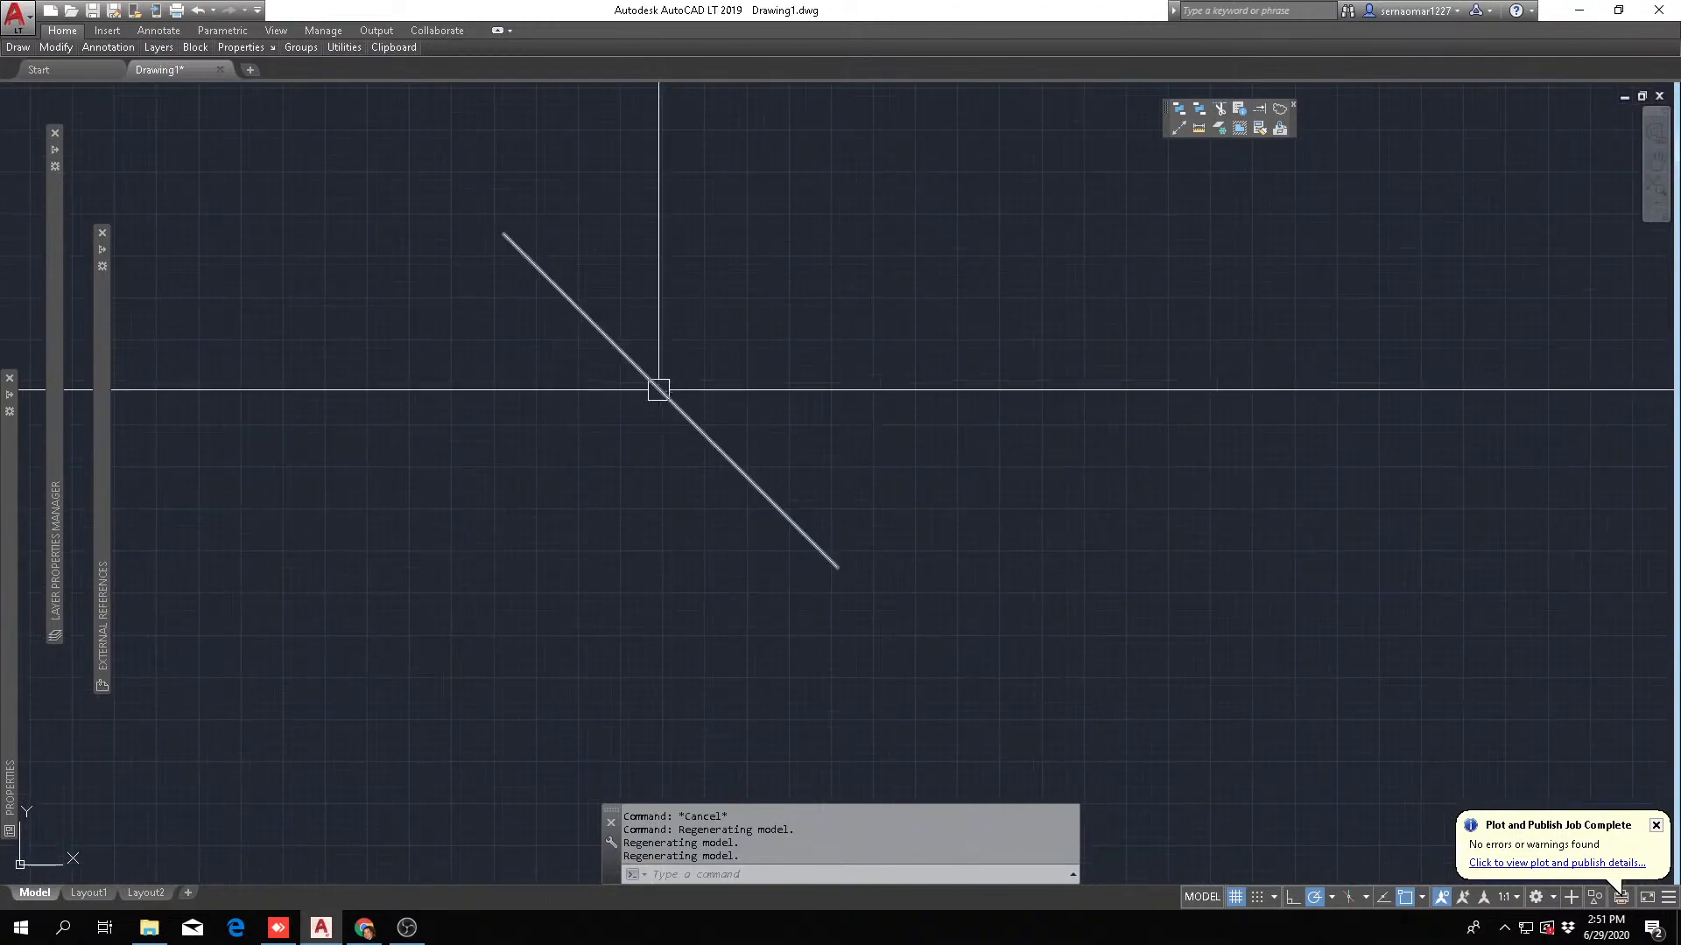
scroll(612, 377, down, 5)
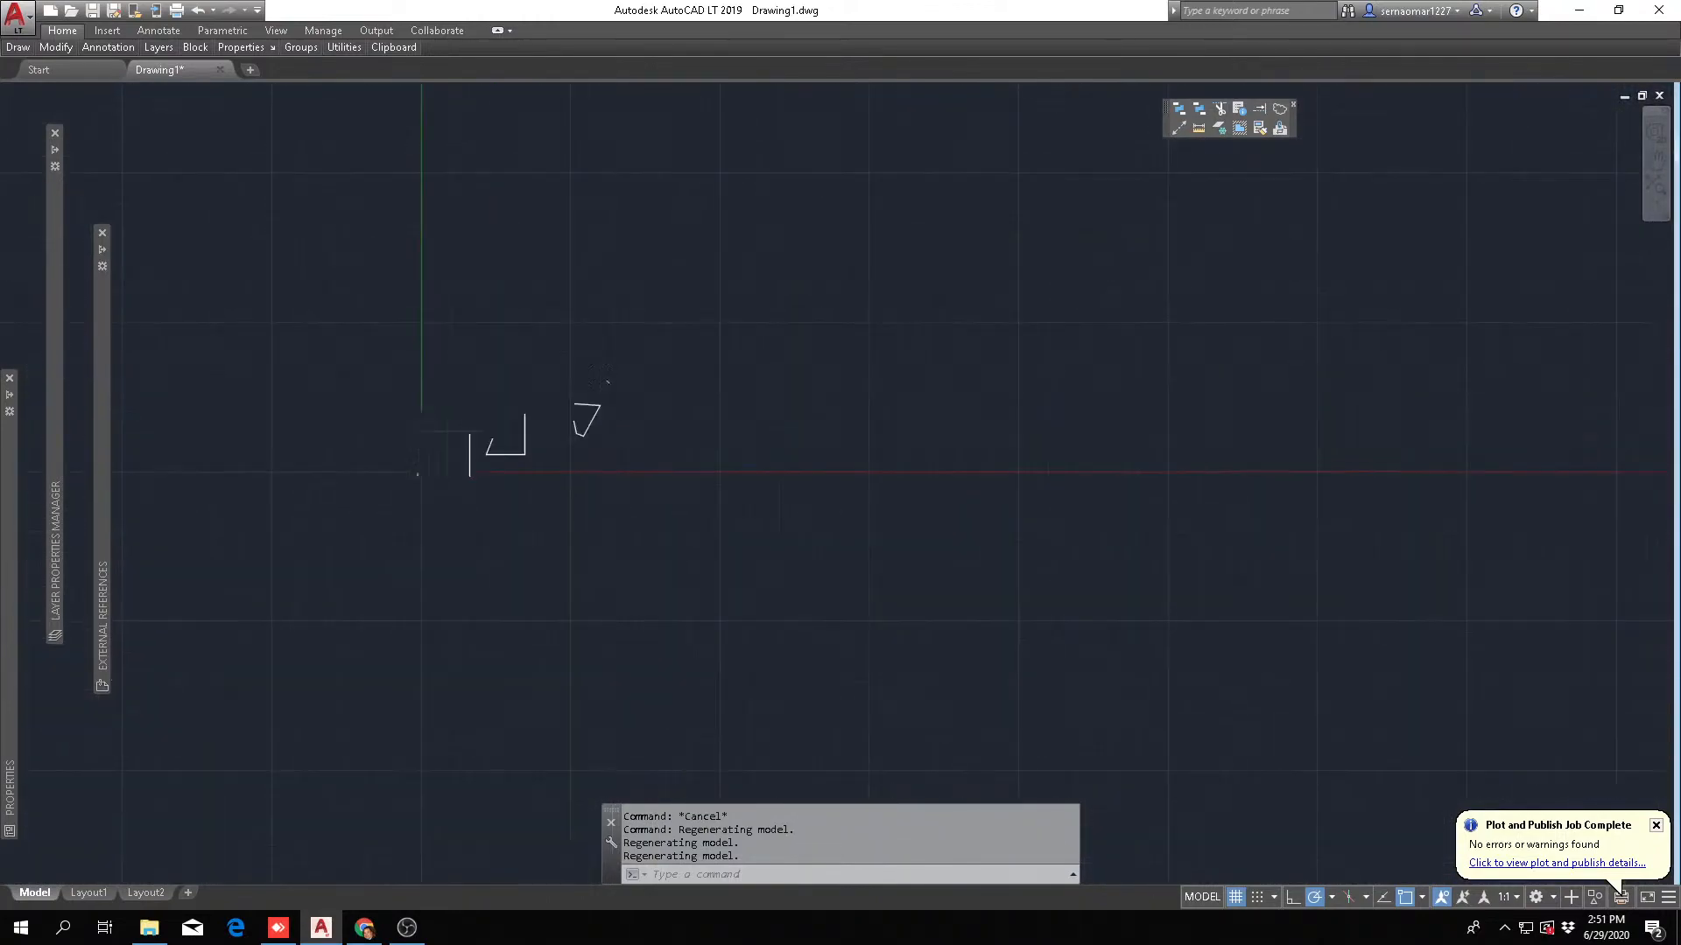
- Examine how zooming in and out centres on the cursor position, using spots near the origin and the open shape
scroll(610, 379, up, 2)
scroll(612, 386, down, 6)
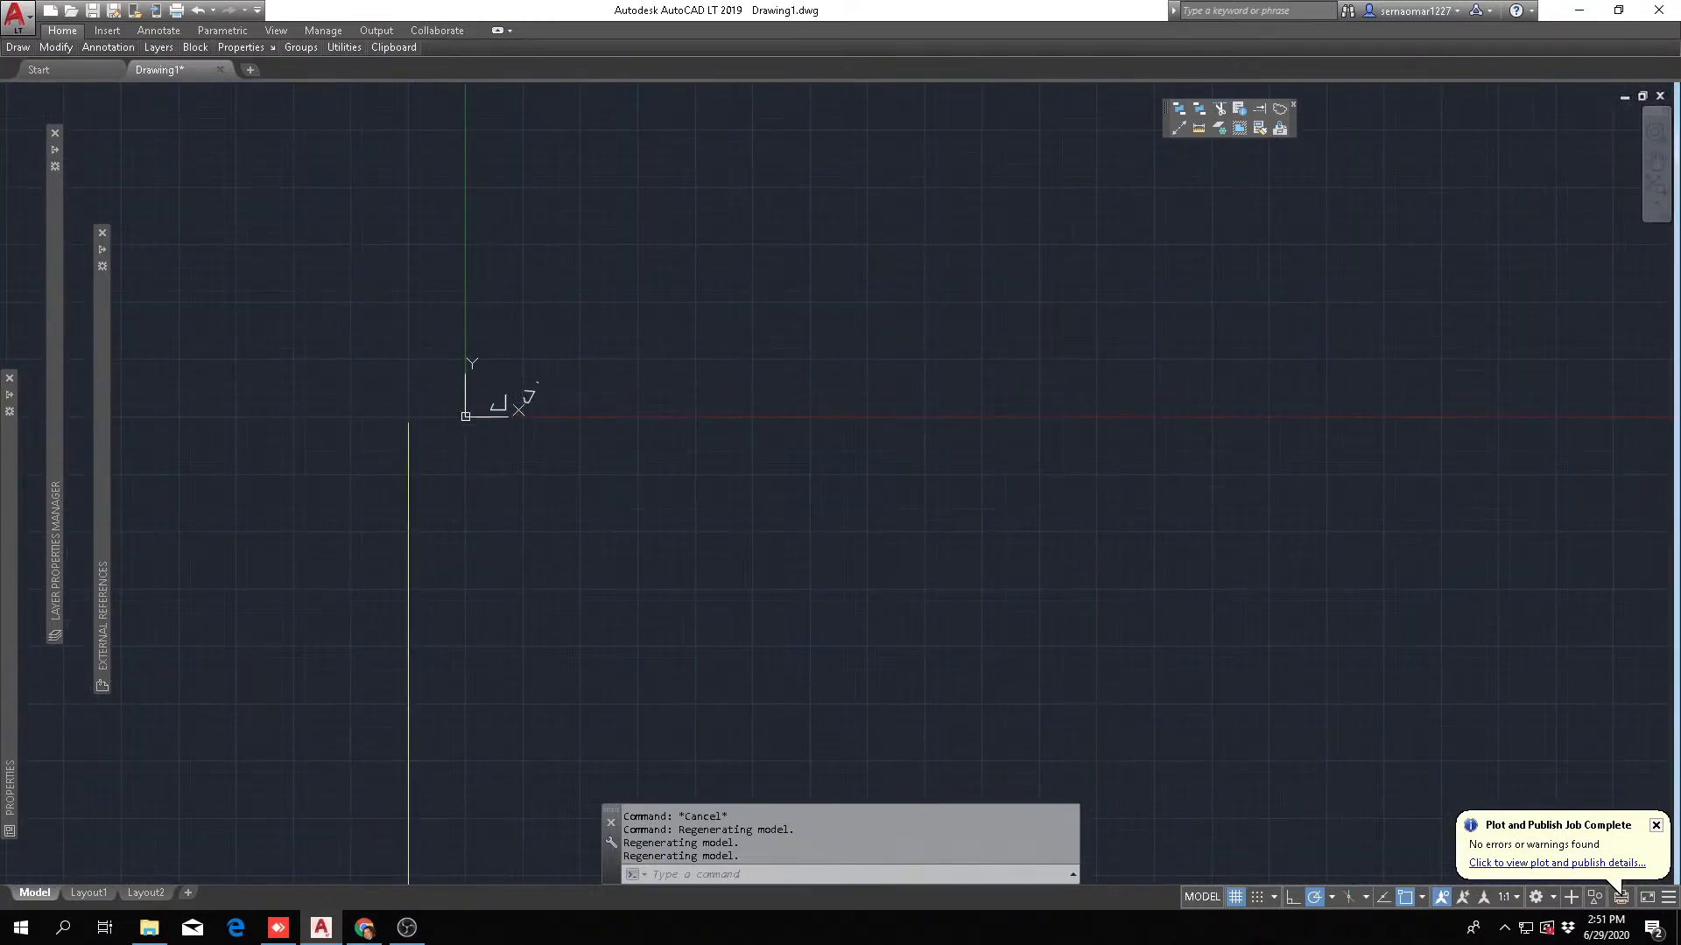
scroll(517, 364, up, 10)
scroll(517, 364, down, 5)
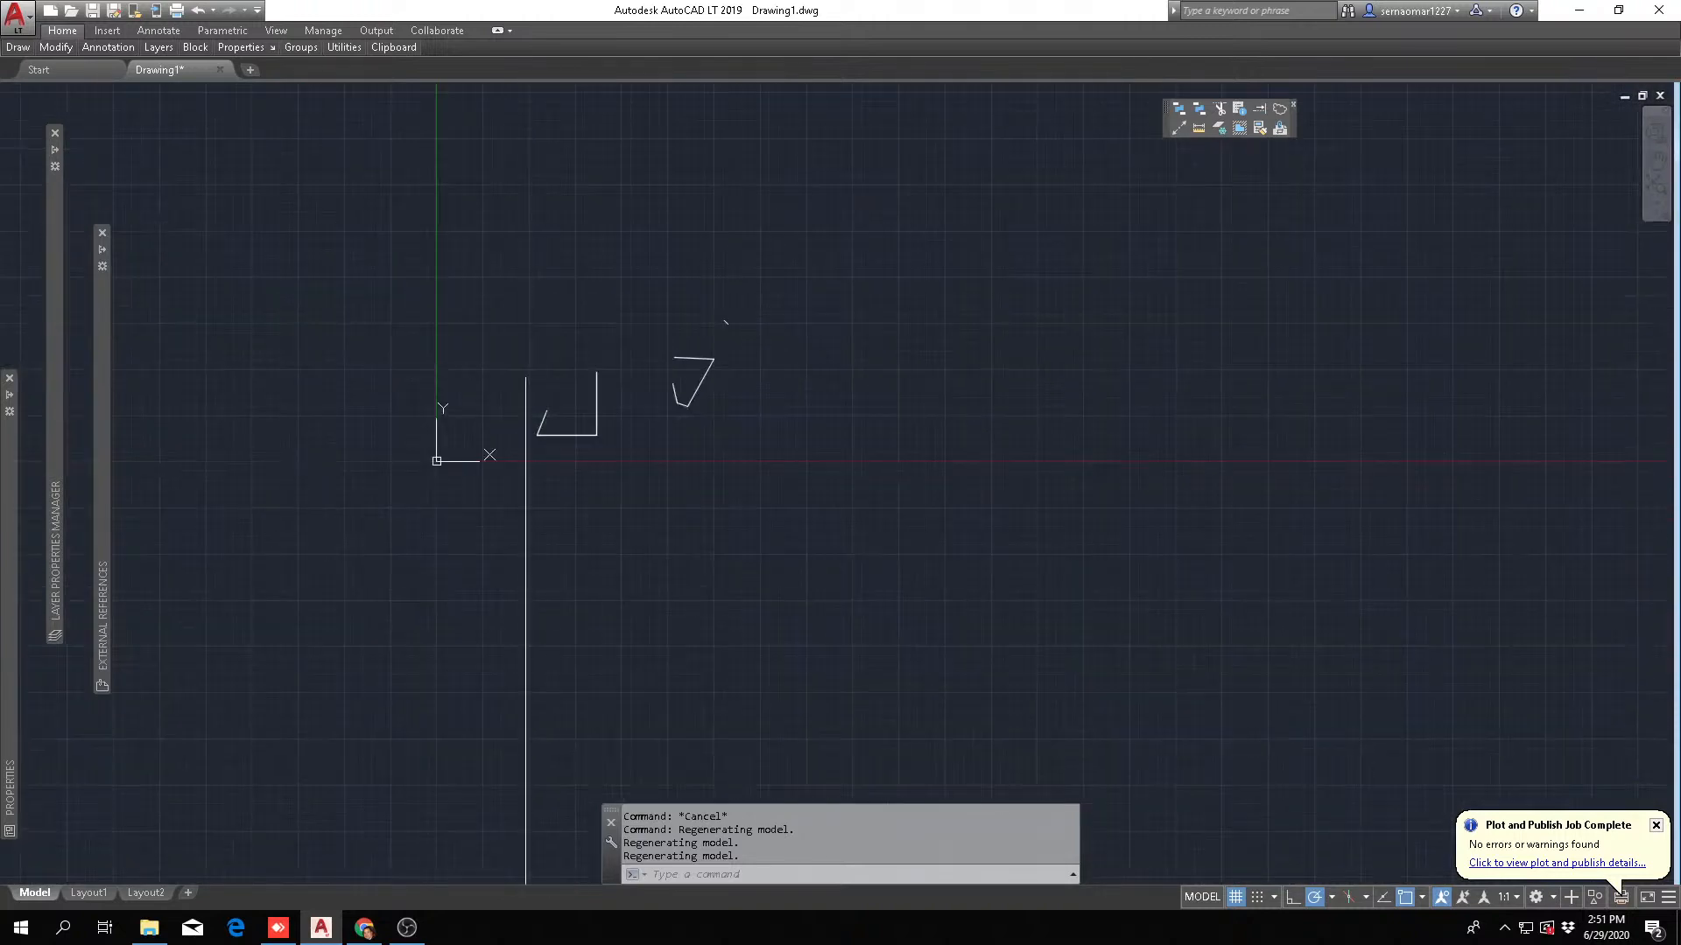
scroll(525, 366, up, 6)
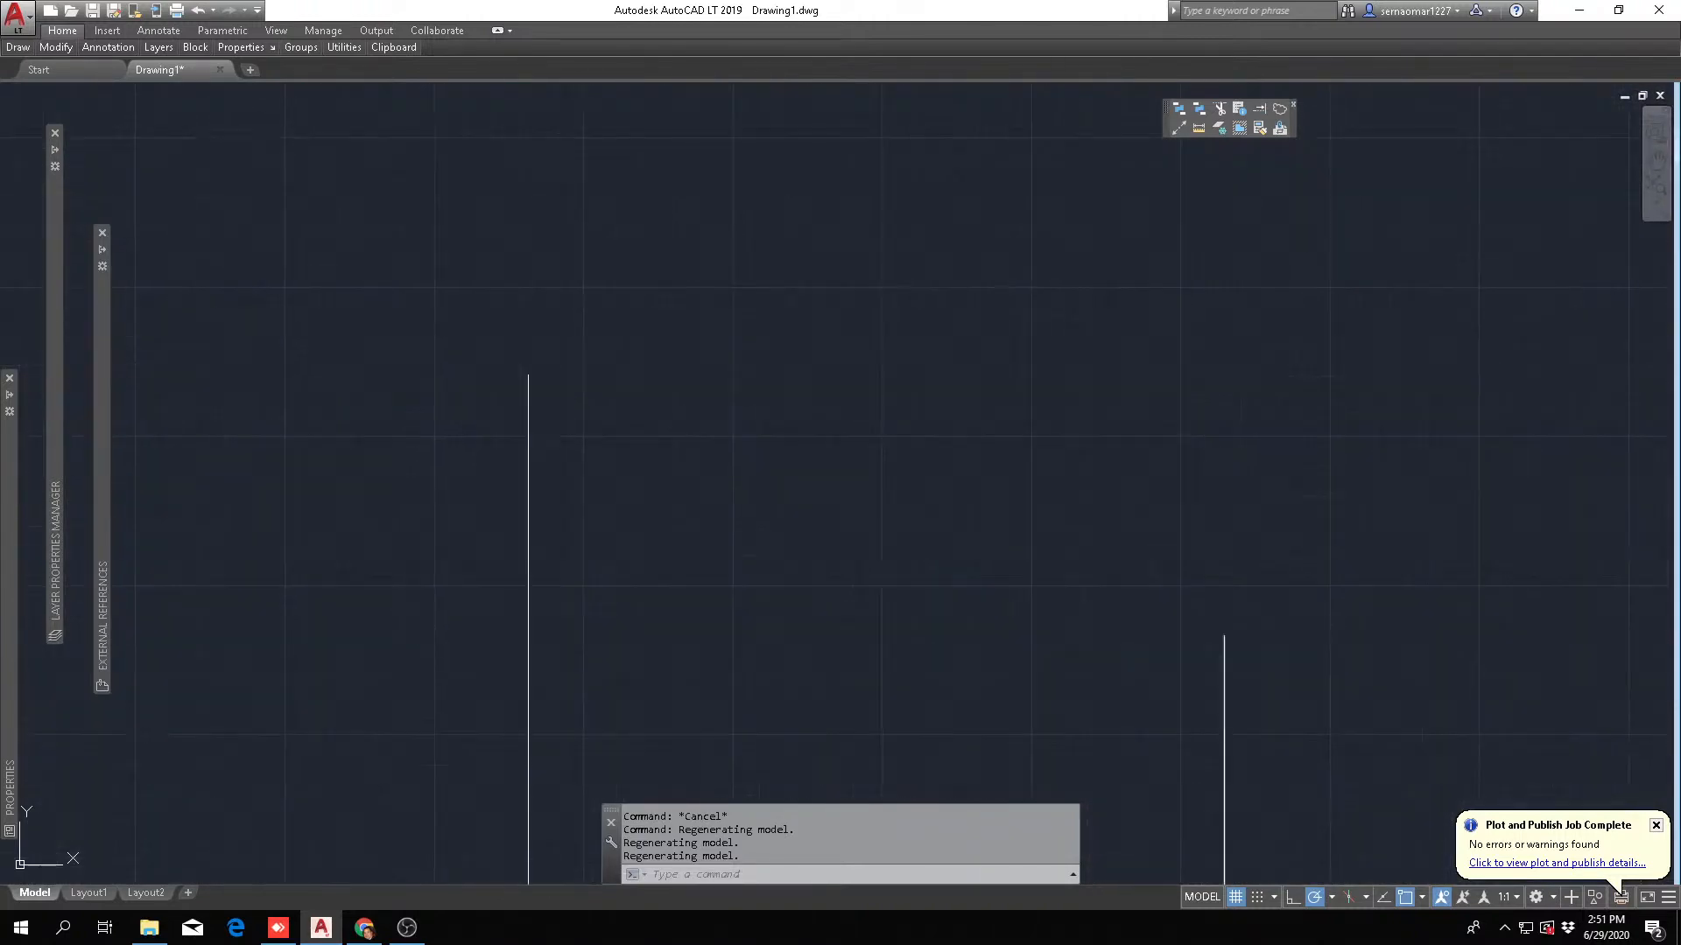
scroll(528, 365, down, 4)
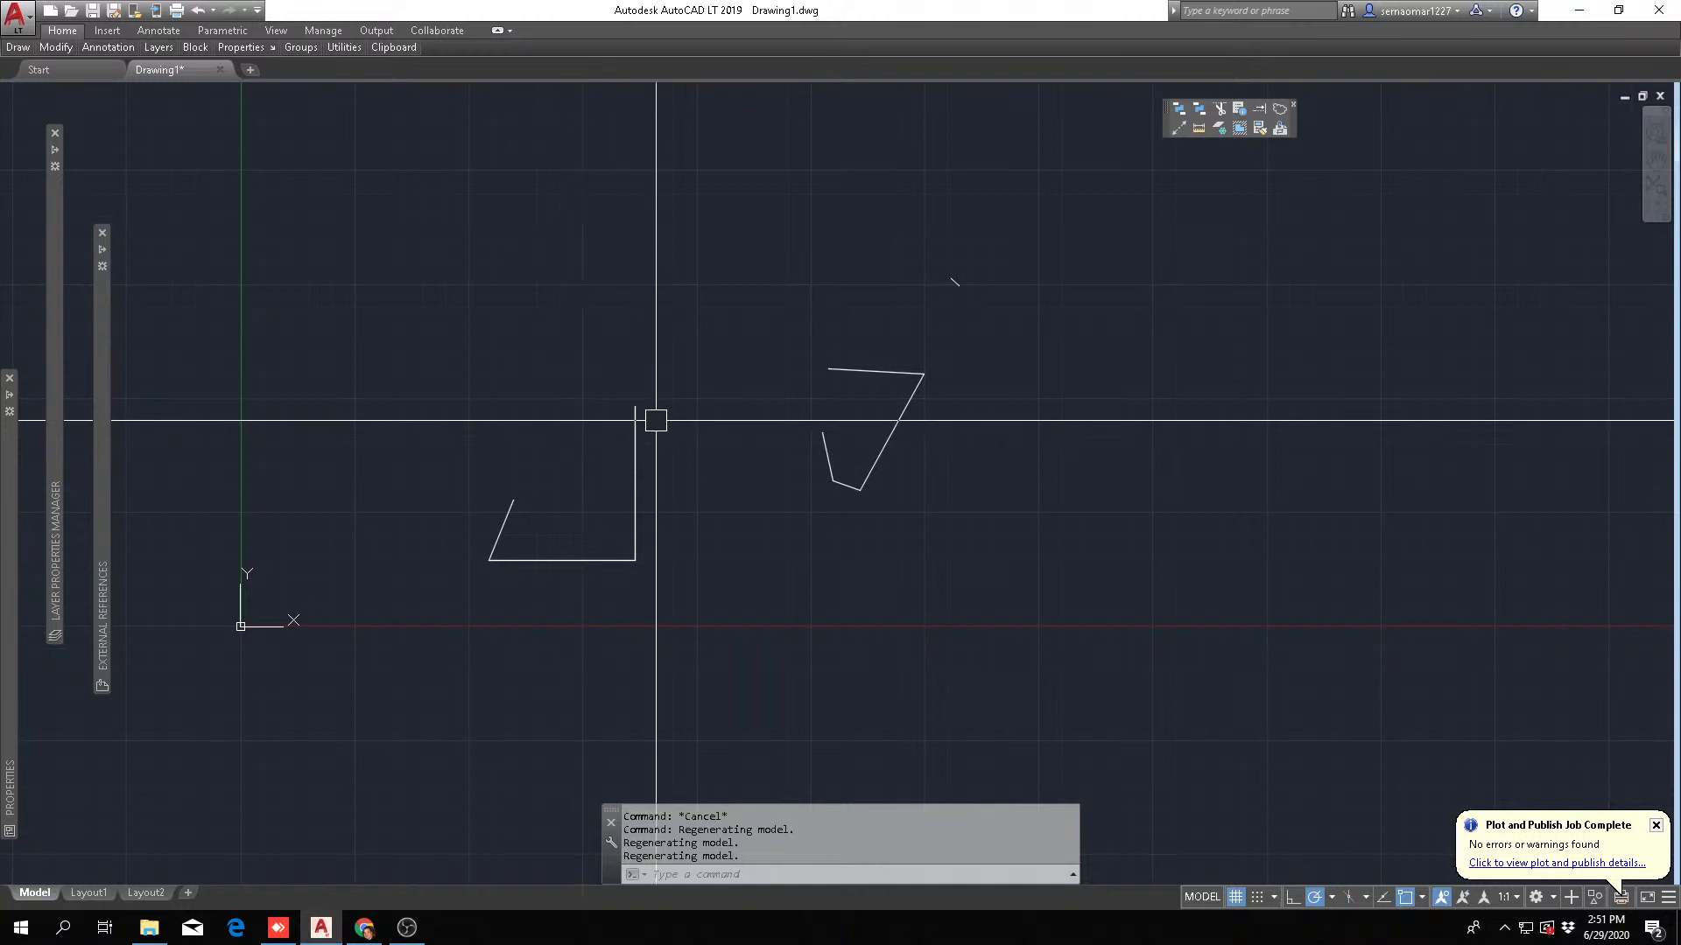
scroll(657, 416, down, 2)
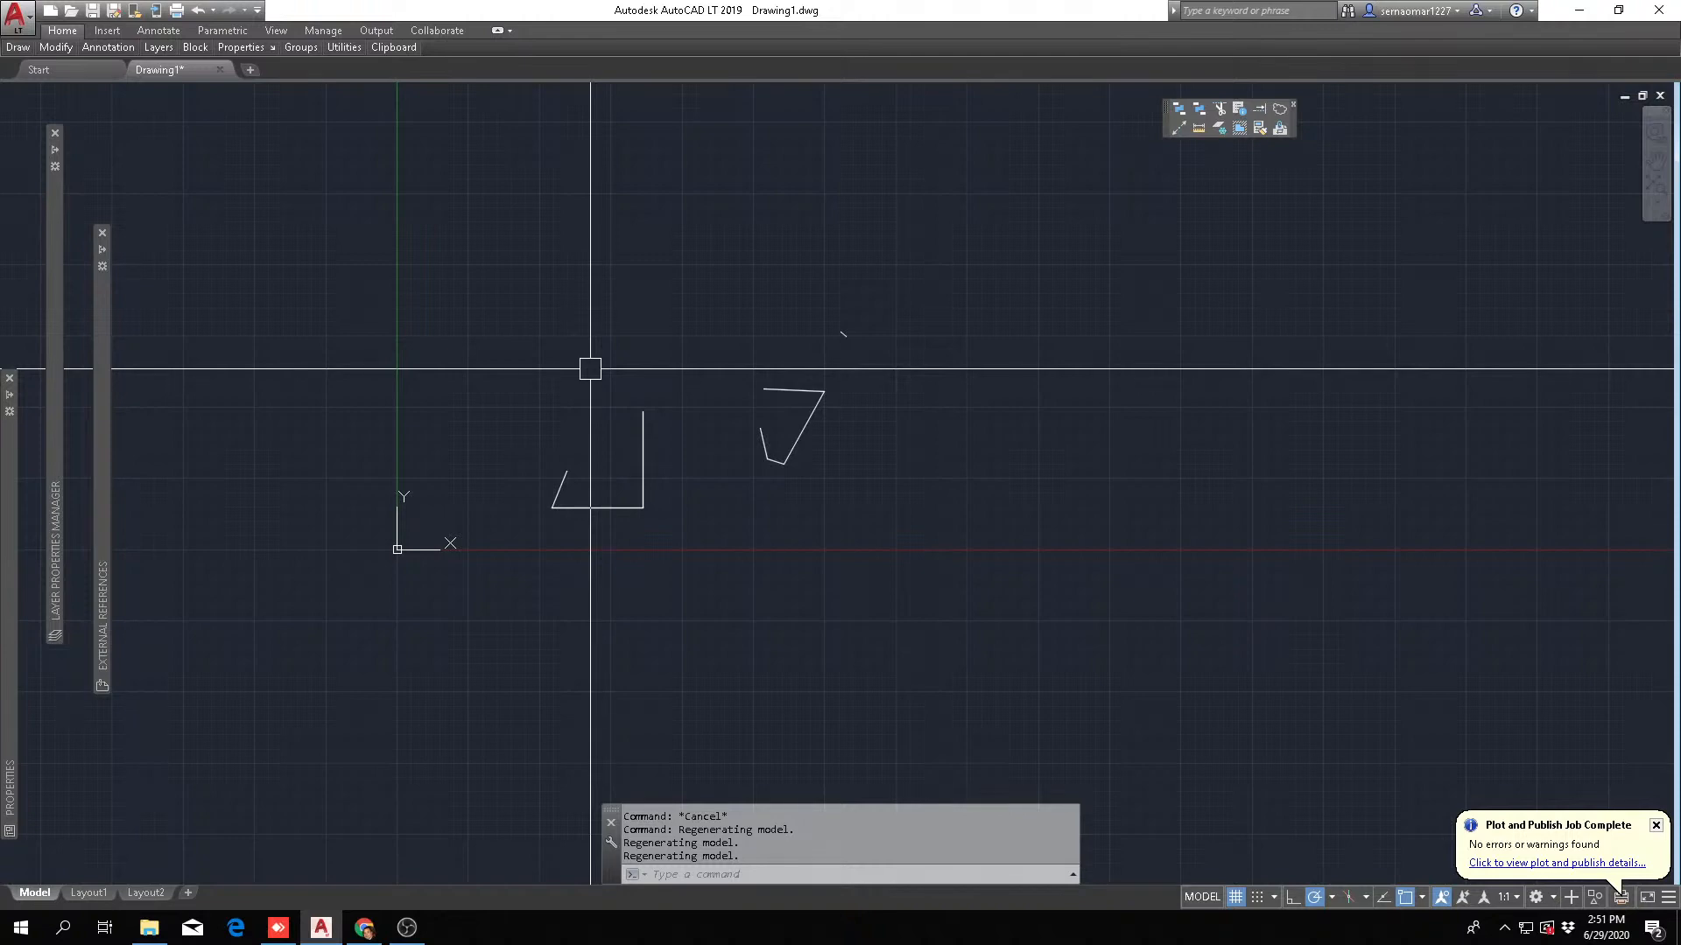
scroll(590, 369, down, 8)
scroll(590, 368, up, 18)
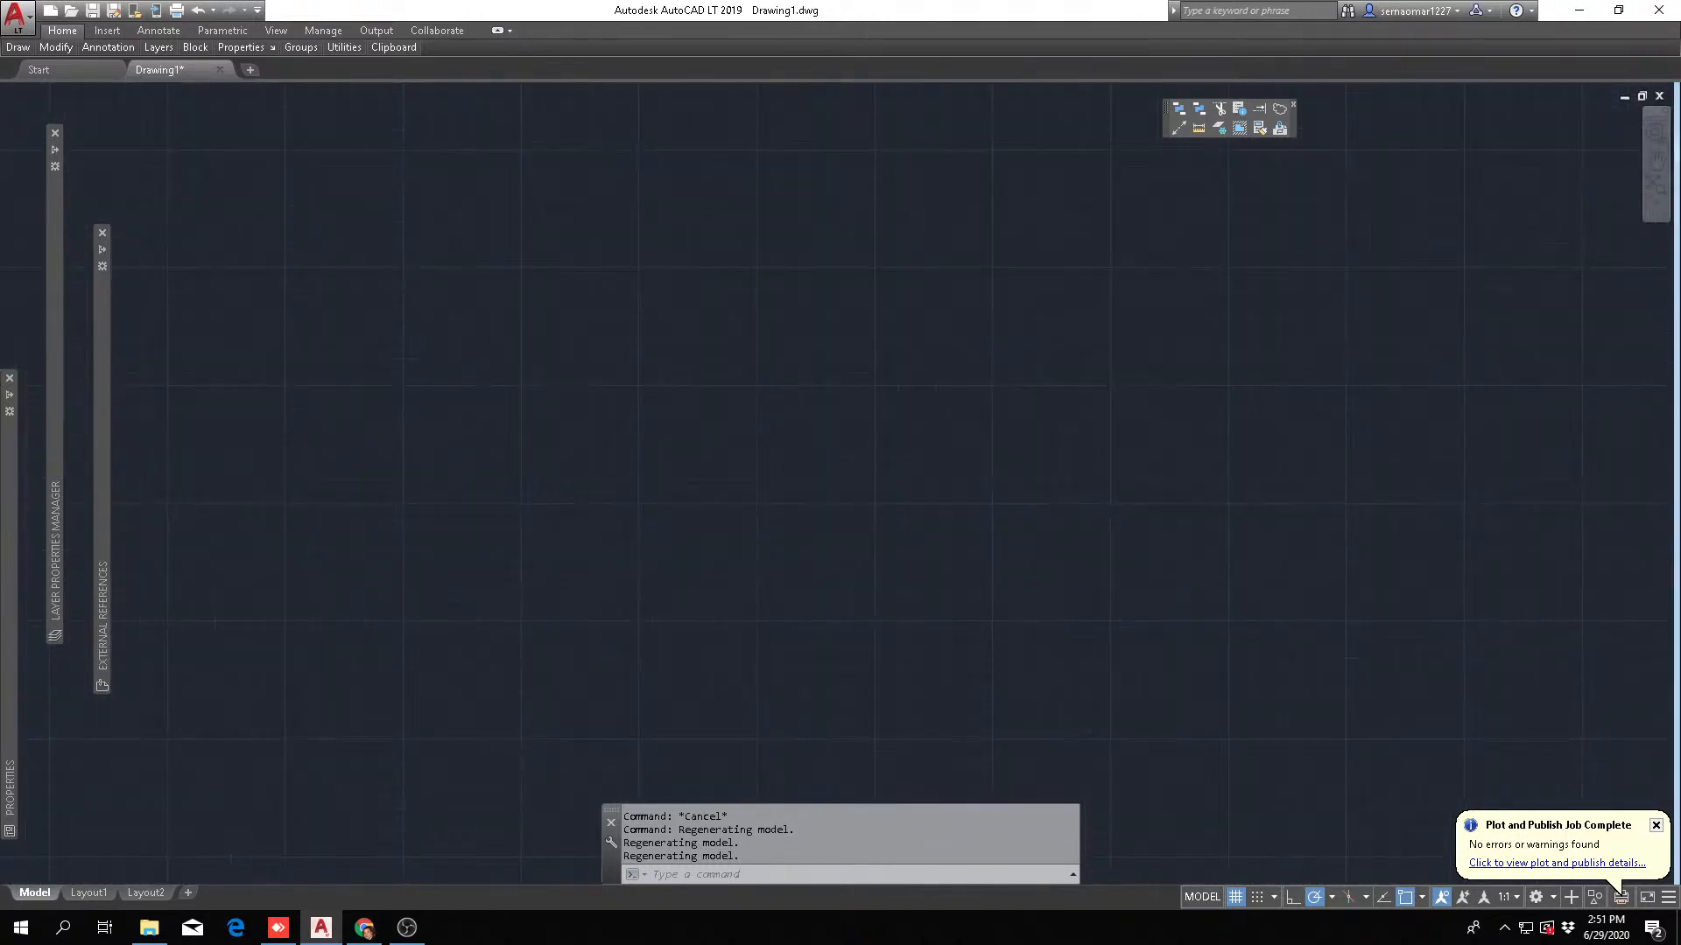
scroll(590, 369, down, 16)
scroll(589, 364, up, 10)
scroll(589, 364, down, 7)
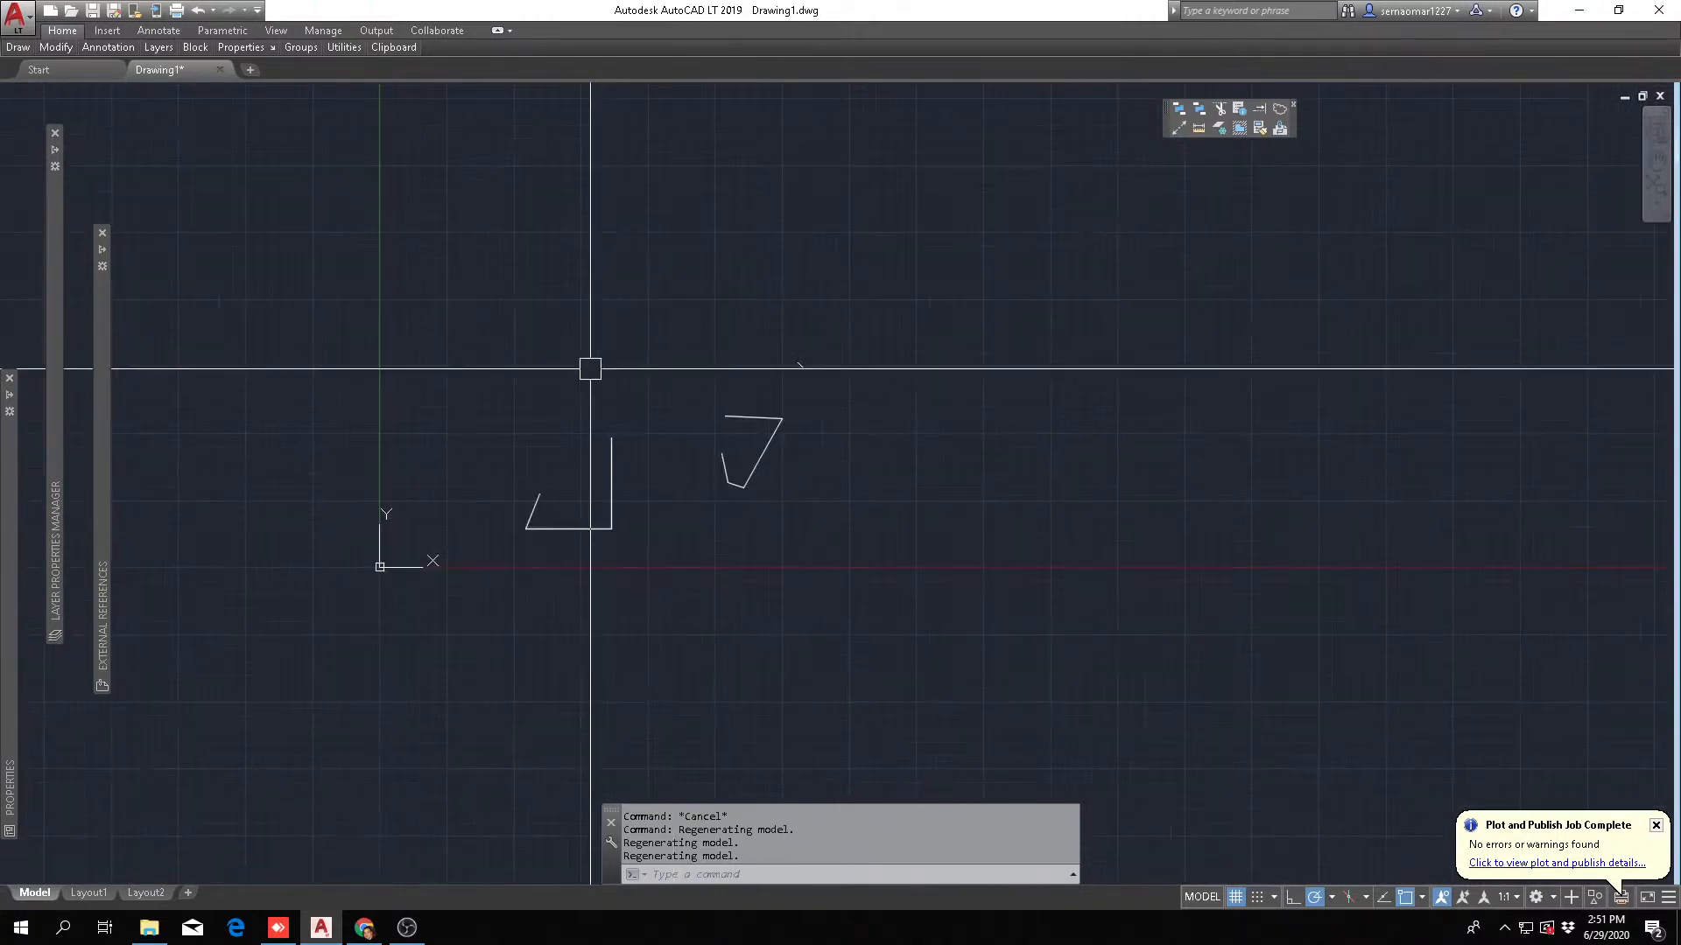
- Combine panning and zooming to inspect the freehand shape, and return to a view of all the objects
middle_drag(634, 482, 507, 371)
scroll(514, 374, up, 6)
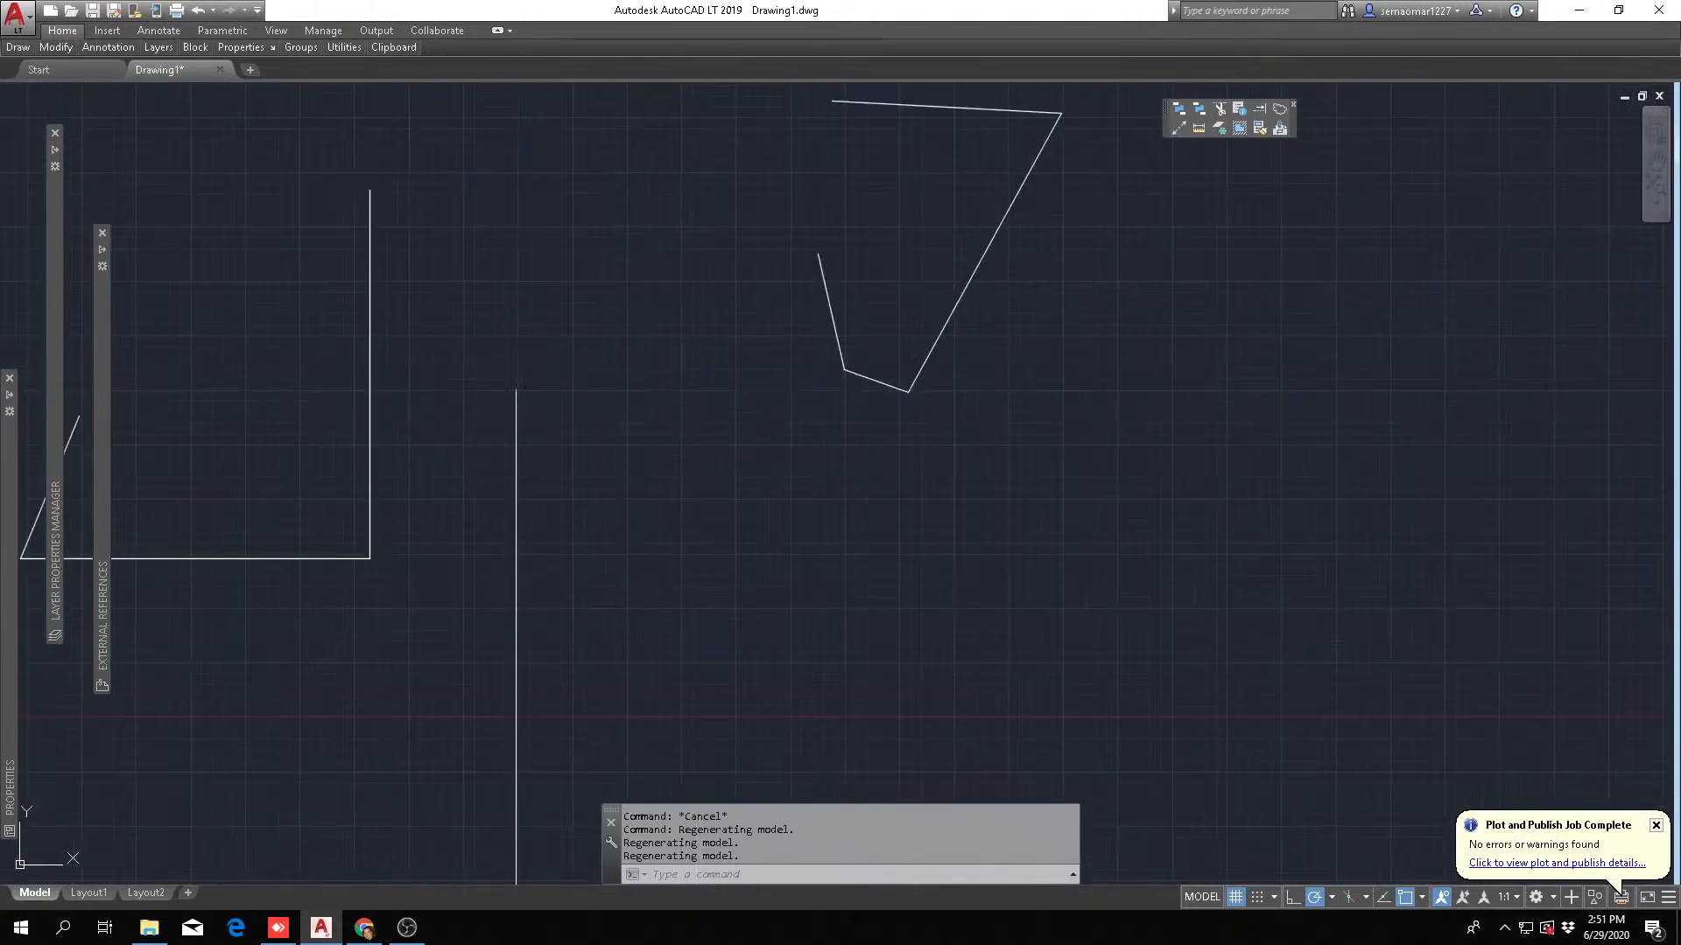
scroll(514, 375, down, 4)
scroll(635, 308, down, 4)
middle_drag(609, 215, 454, 331)
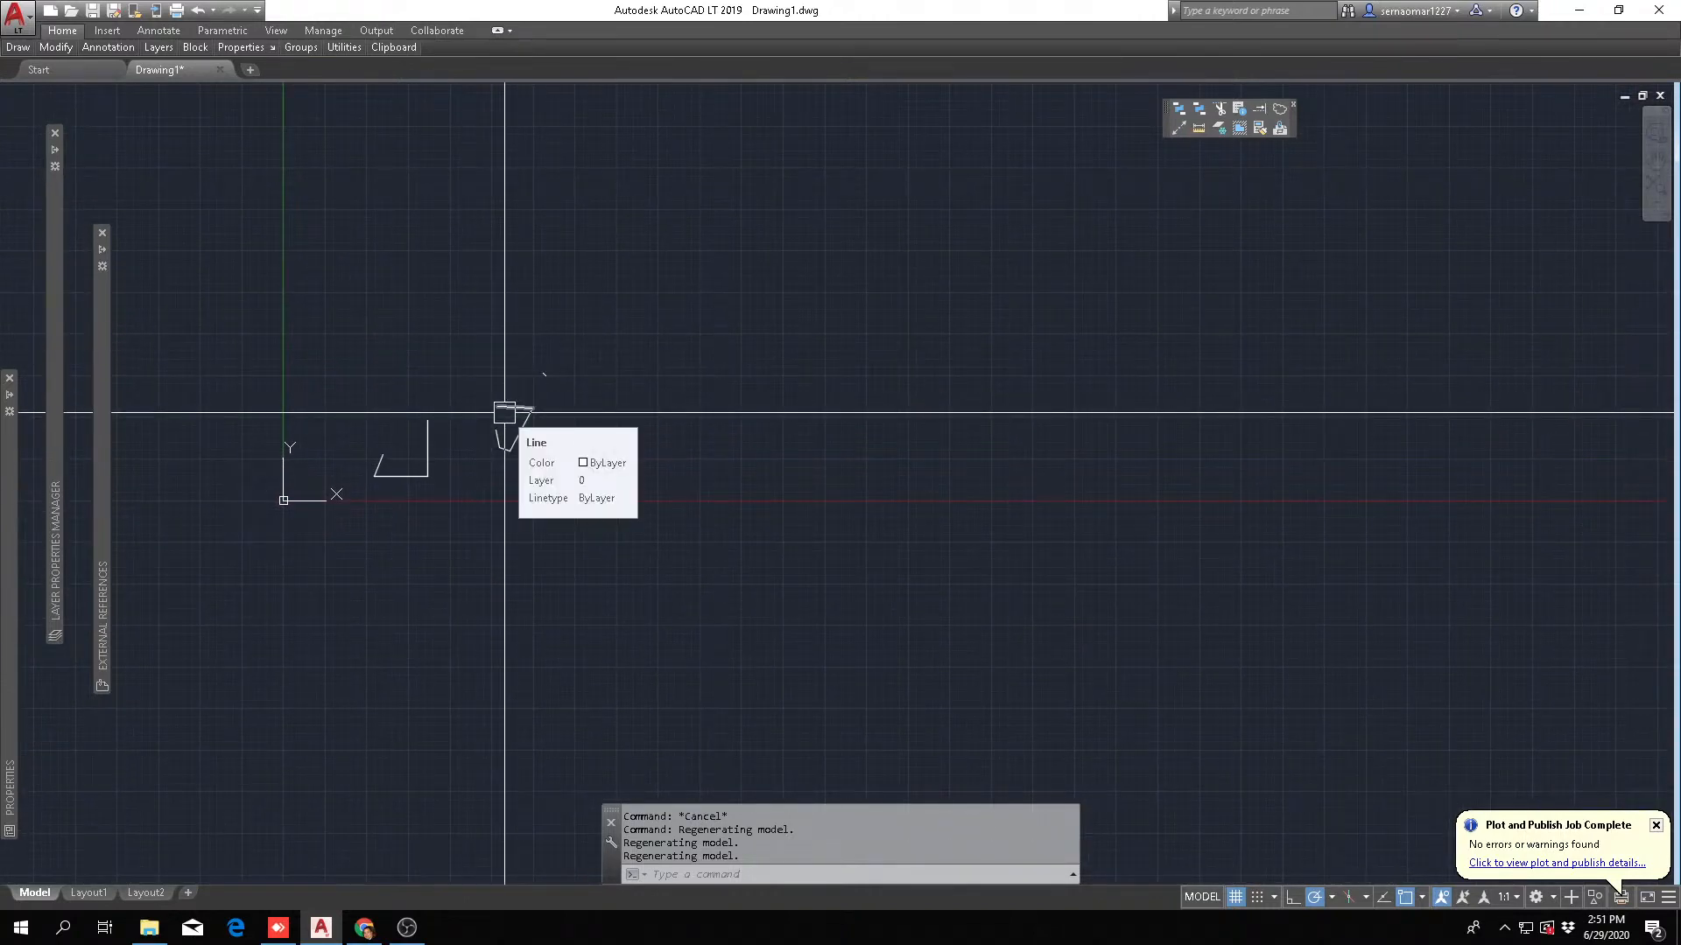
- Use the Zoom command to window in on the short diagonal line above the freehand shape
text(Z)
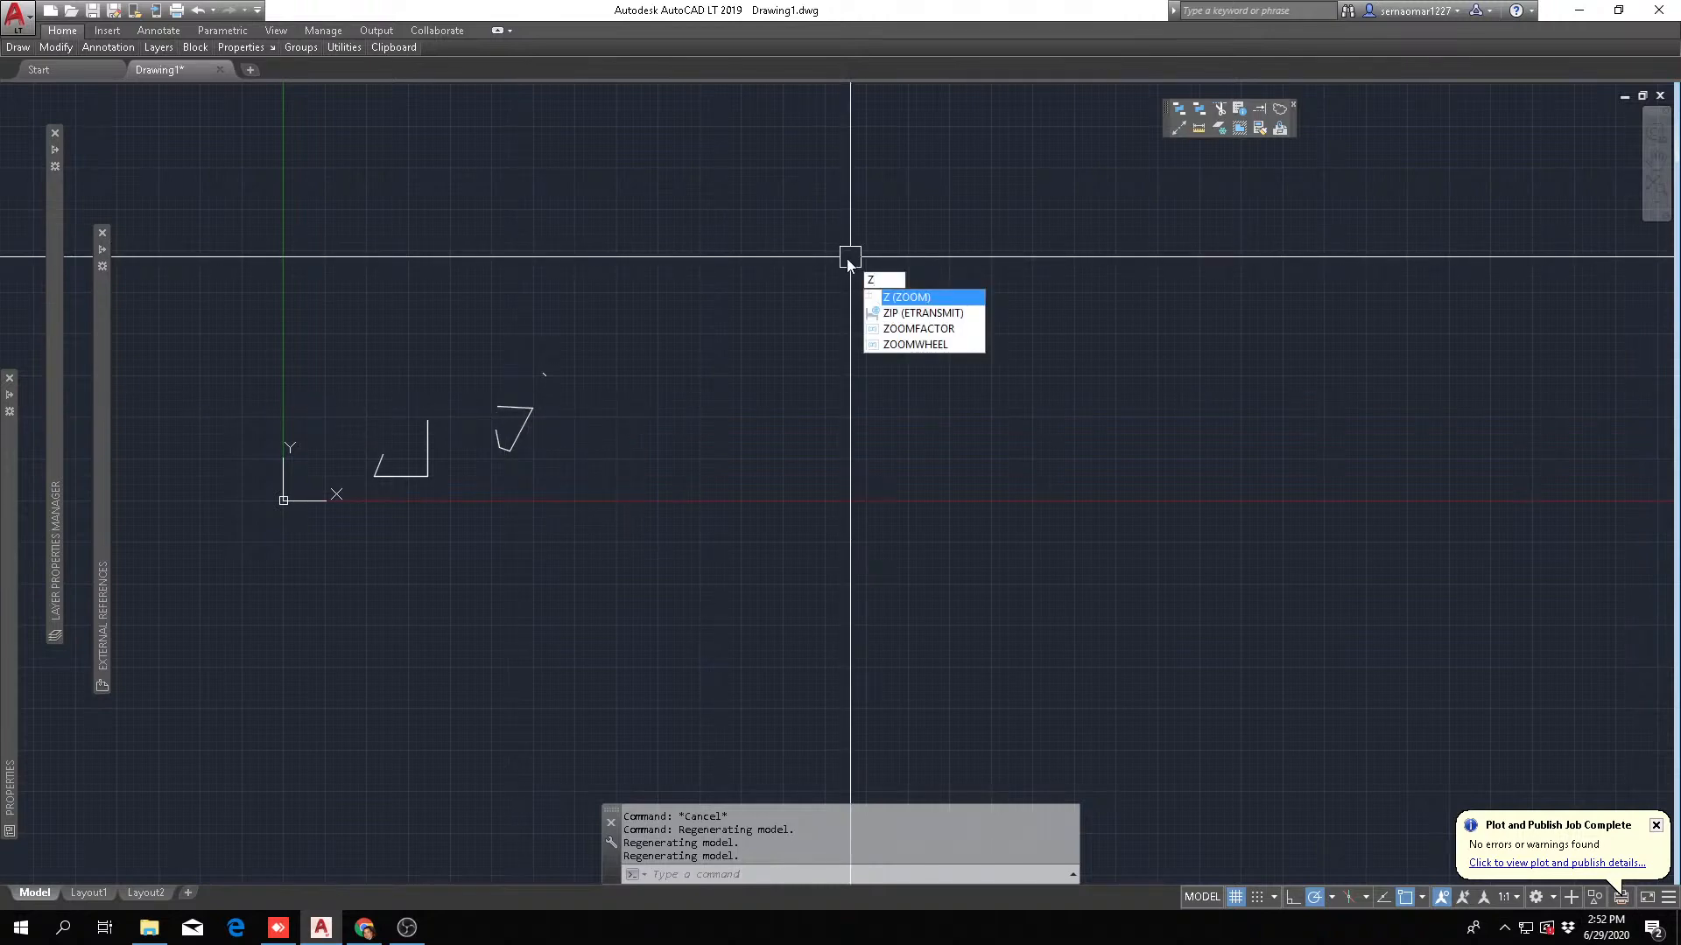
key(Return)
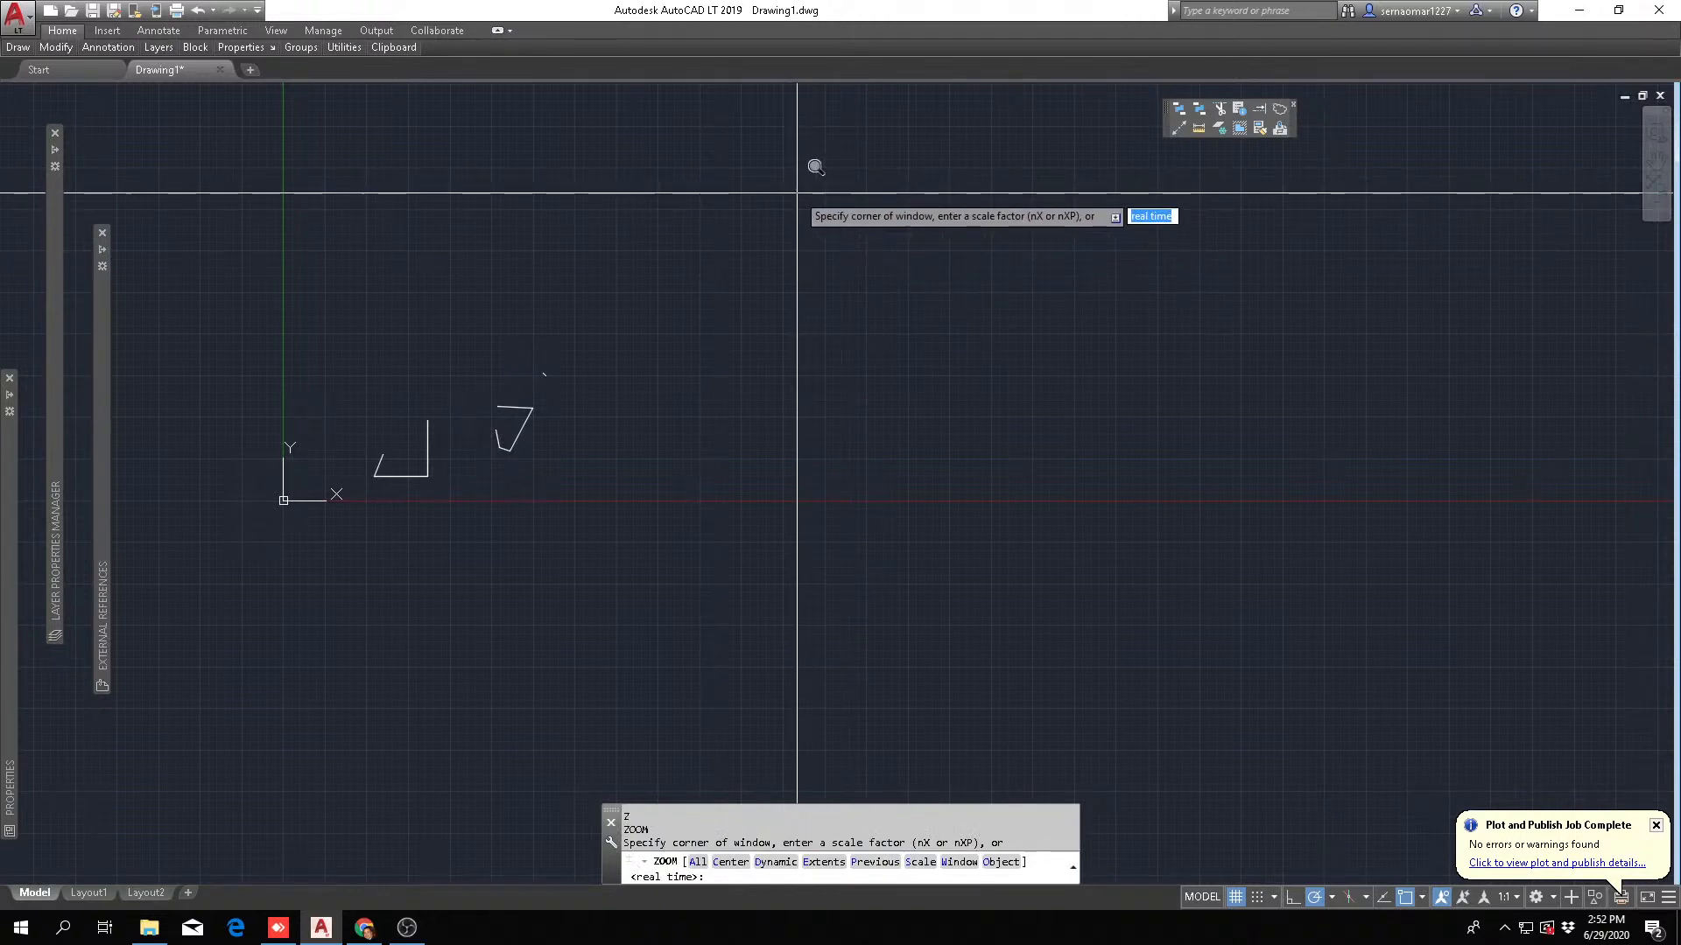
click(559, 357)
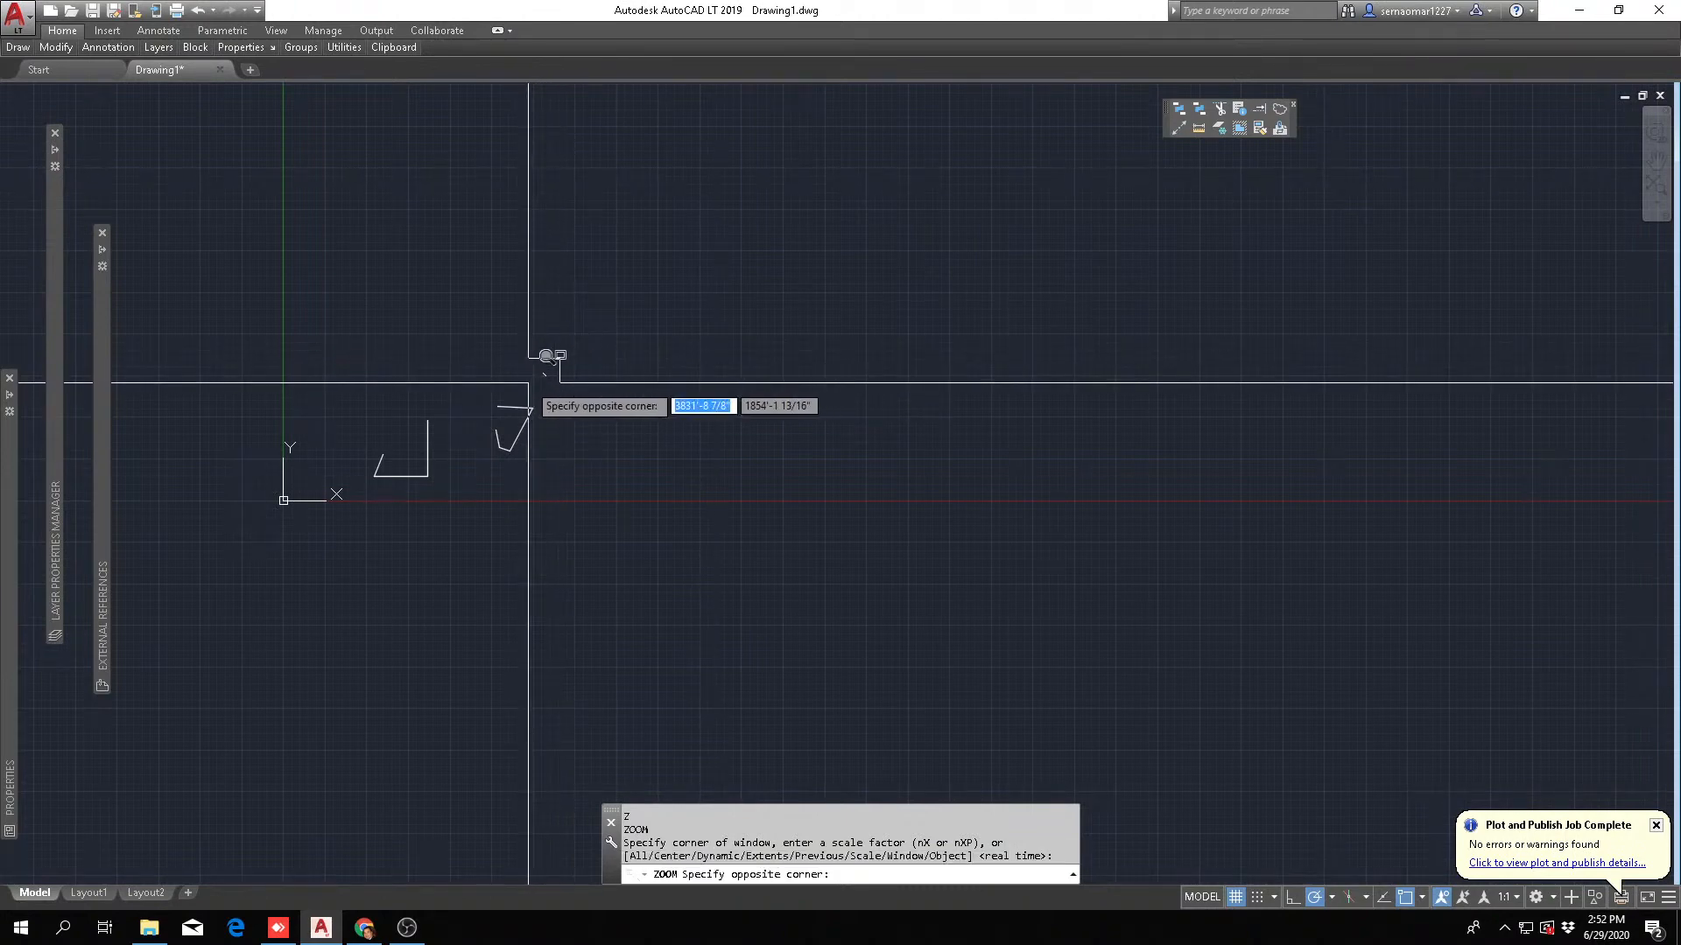
click(525, 382)
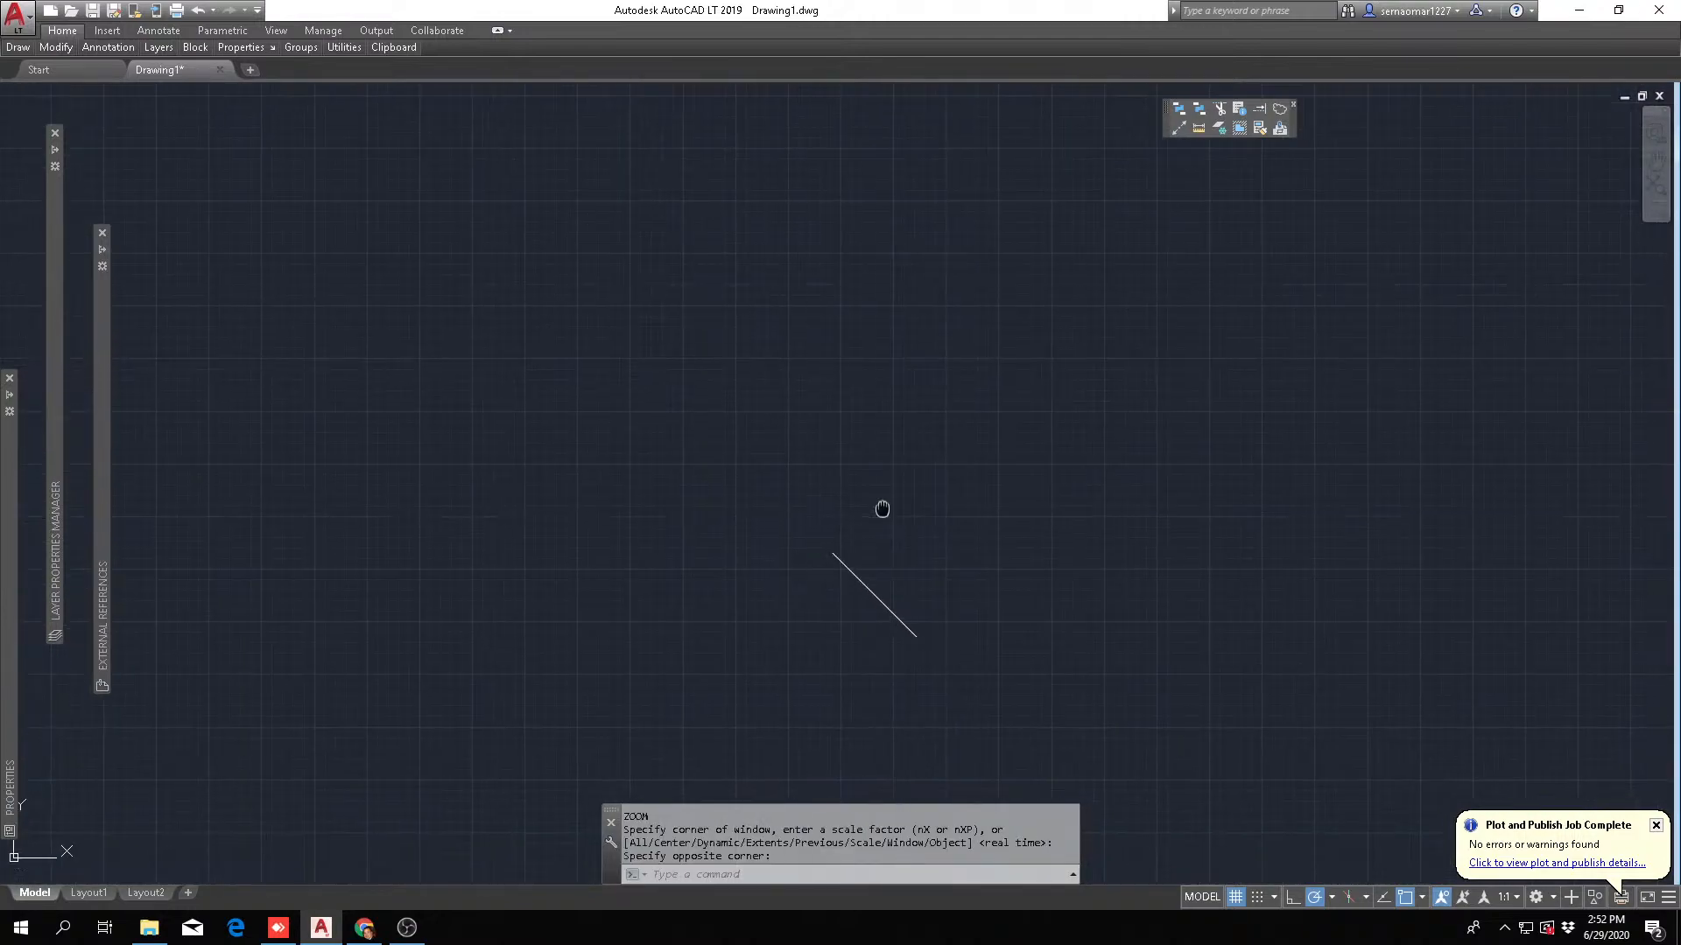
- Pan away from the short diagonal line, and zoom in and out to see all the shapes relative to the origin
middle_drag(890, 520, 809, 487)
middle_drag(630, 458, 592, 419)
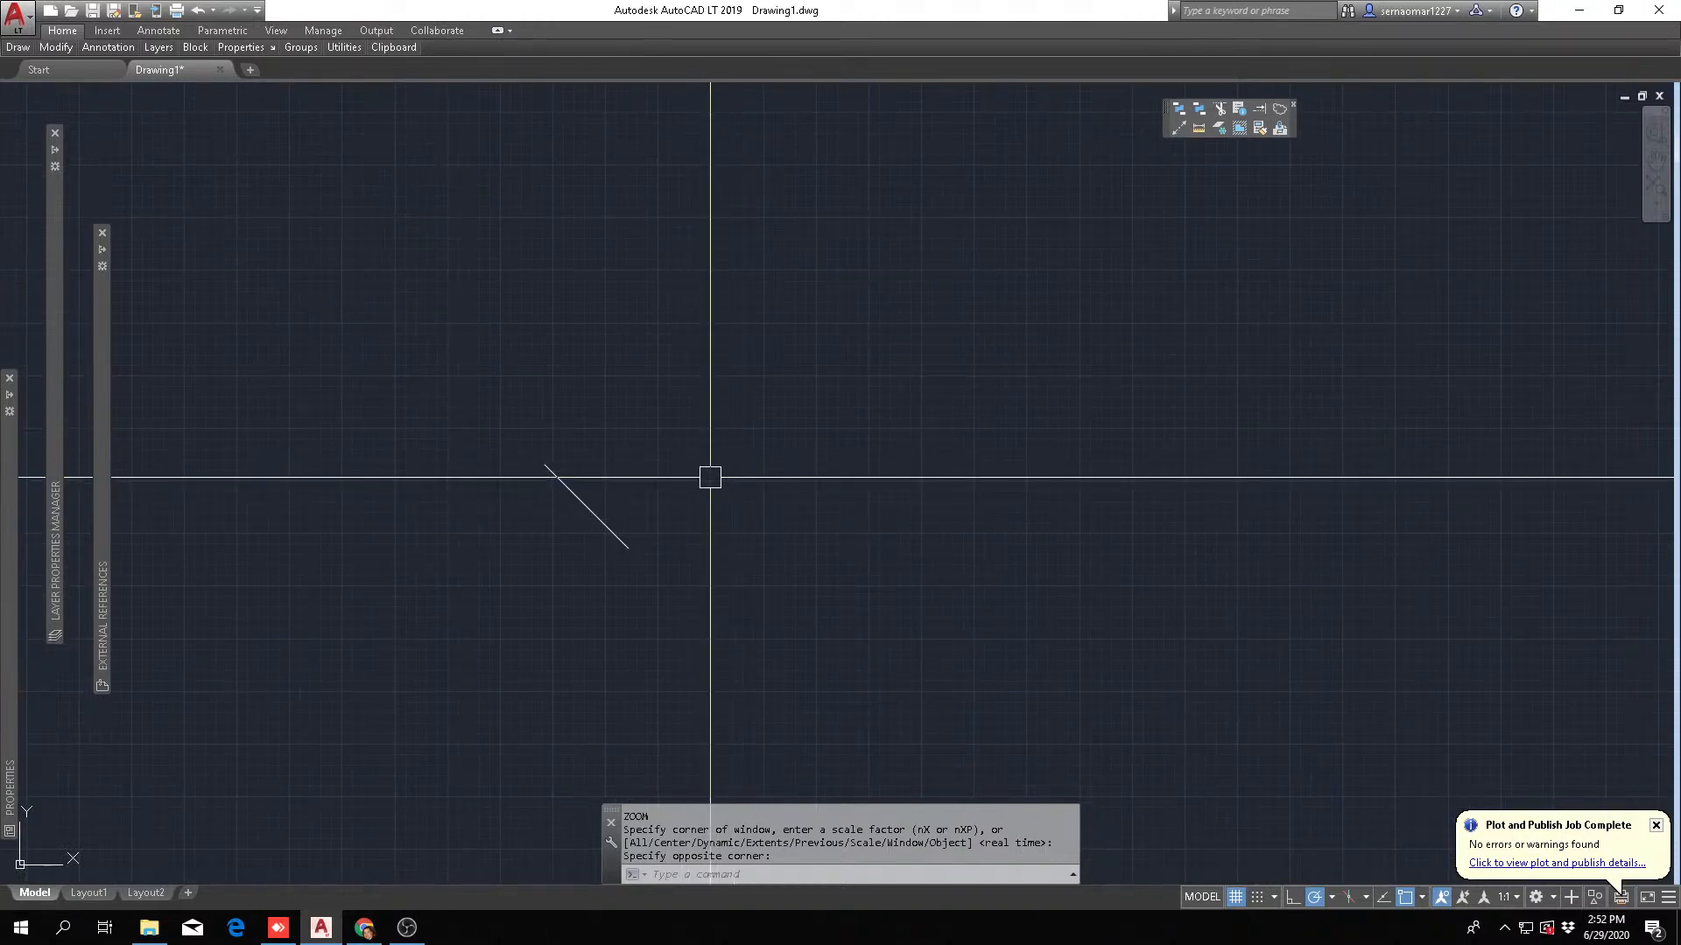
scroll(665, 472, down, 3)
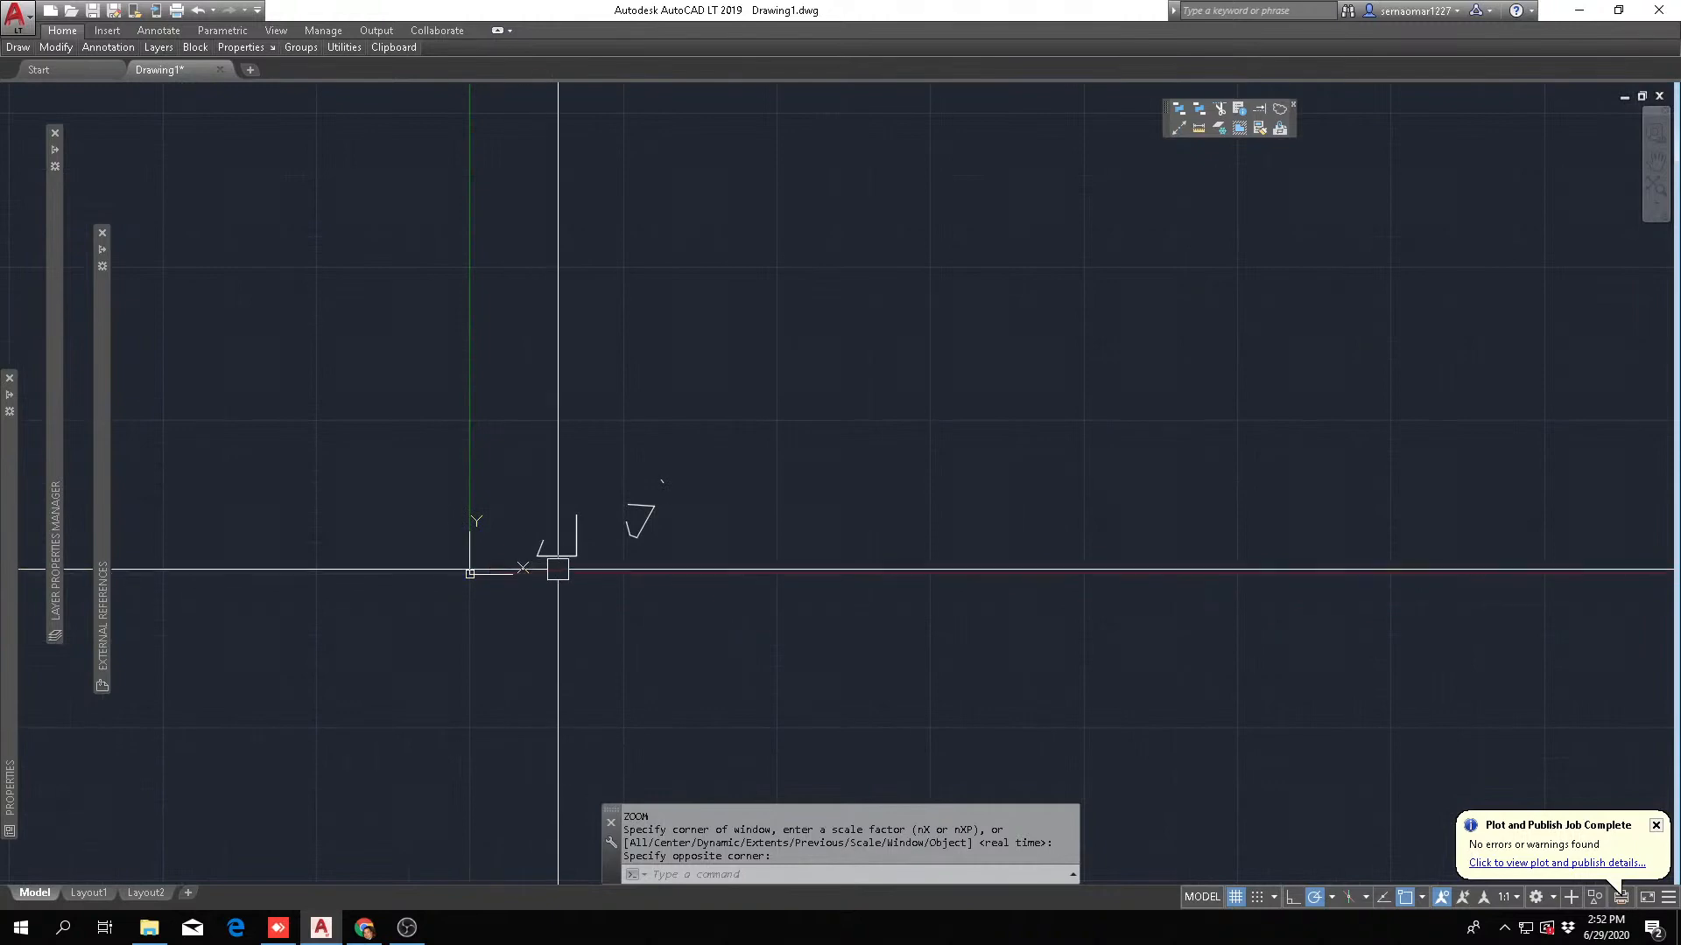
scroll(622, 512, up, 4)
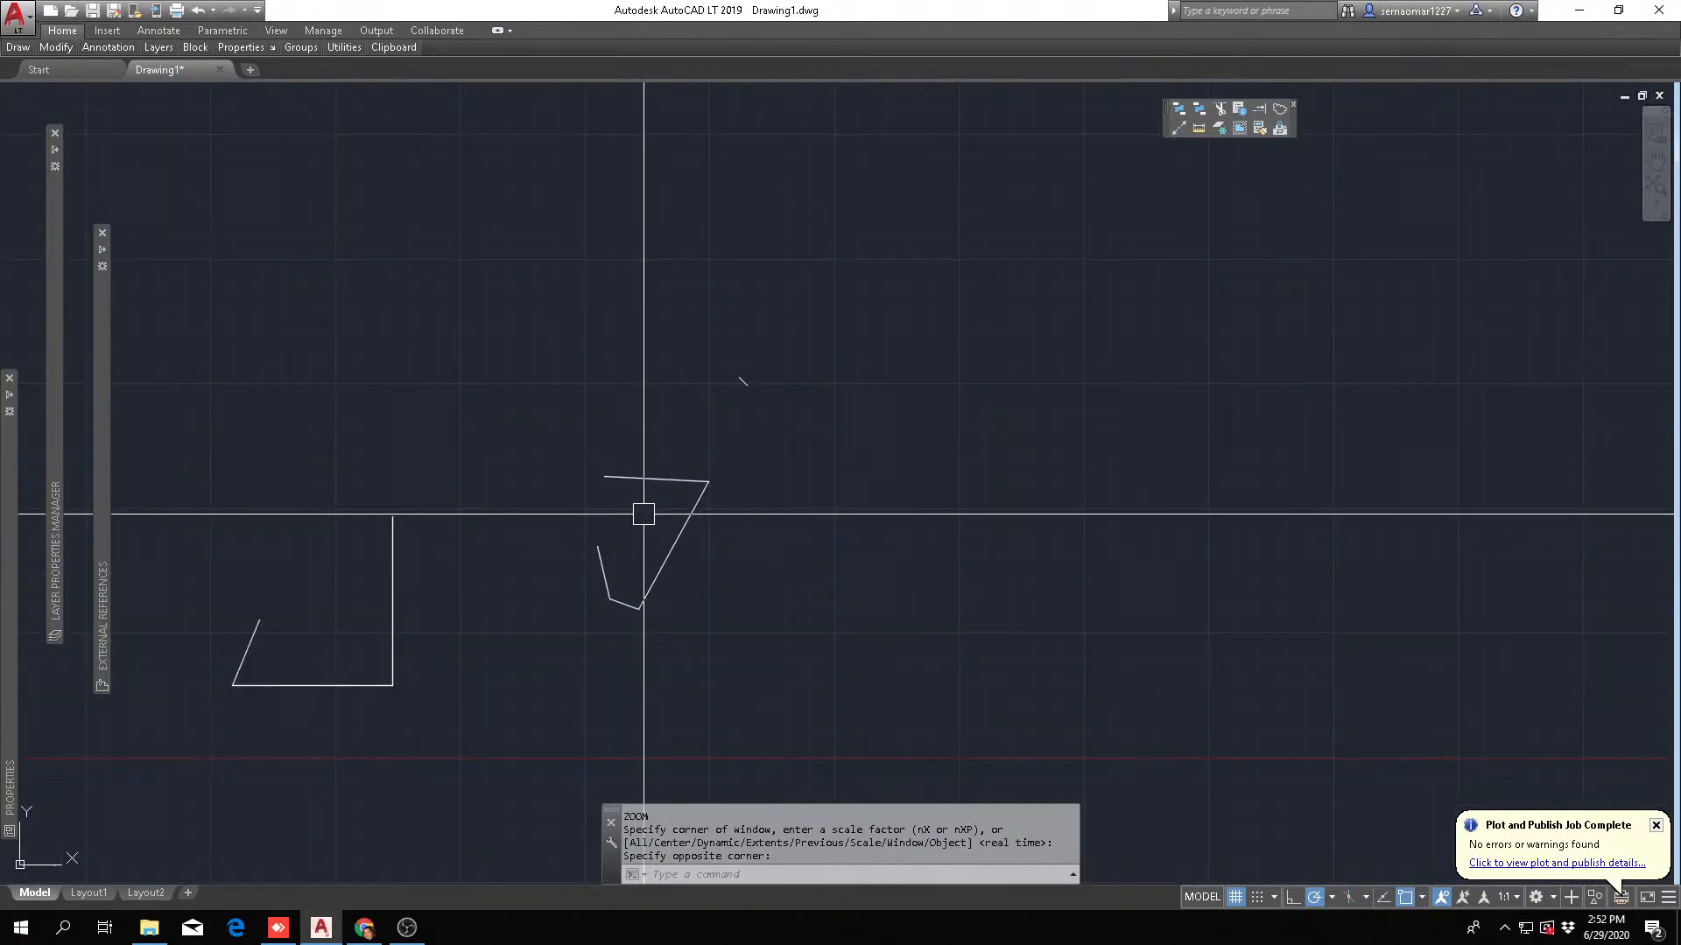
scroll(644, 514, down, 12)
scroll(670, 516, up, 8)
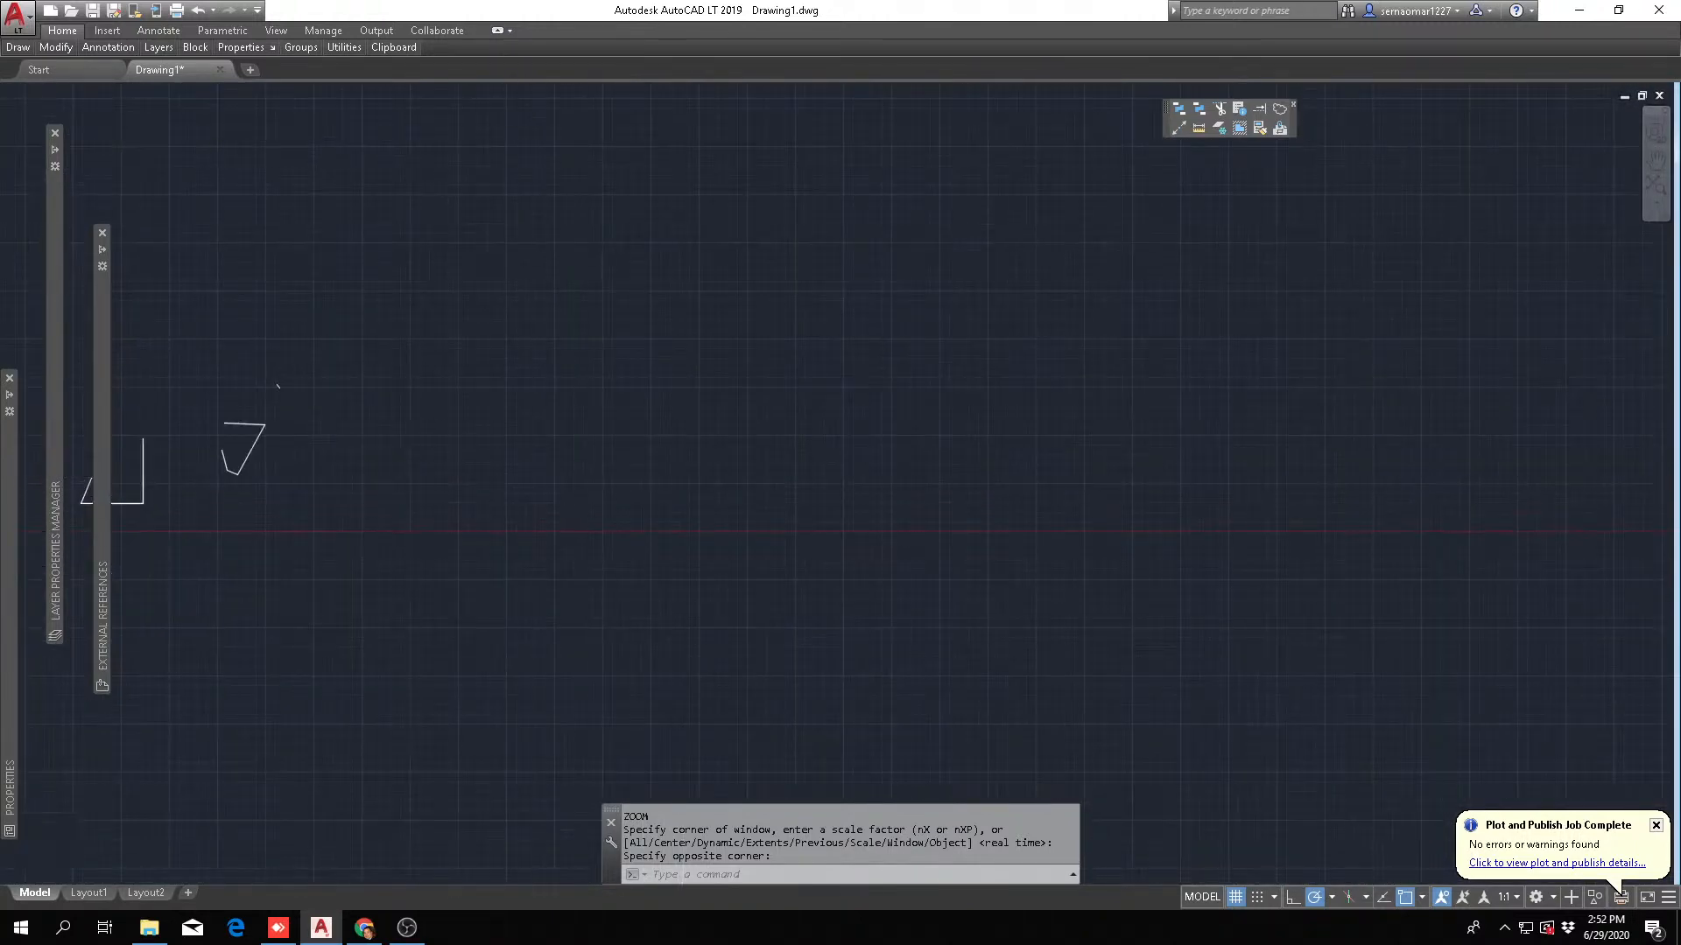
scroll(555, 493, down, 7)
scroll(530, 510, down, 5)
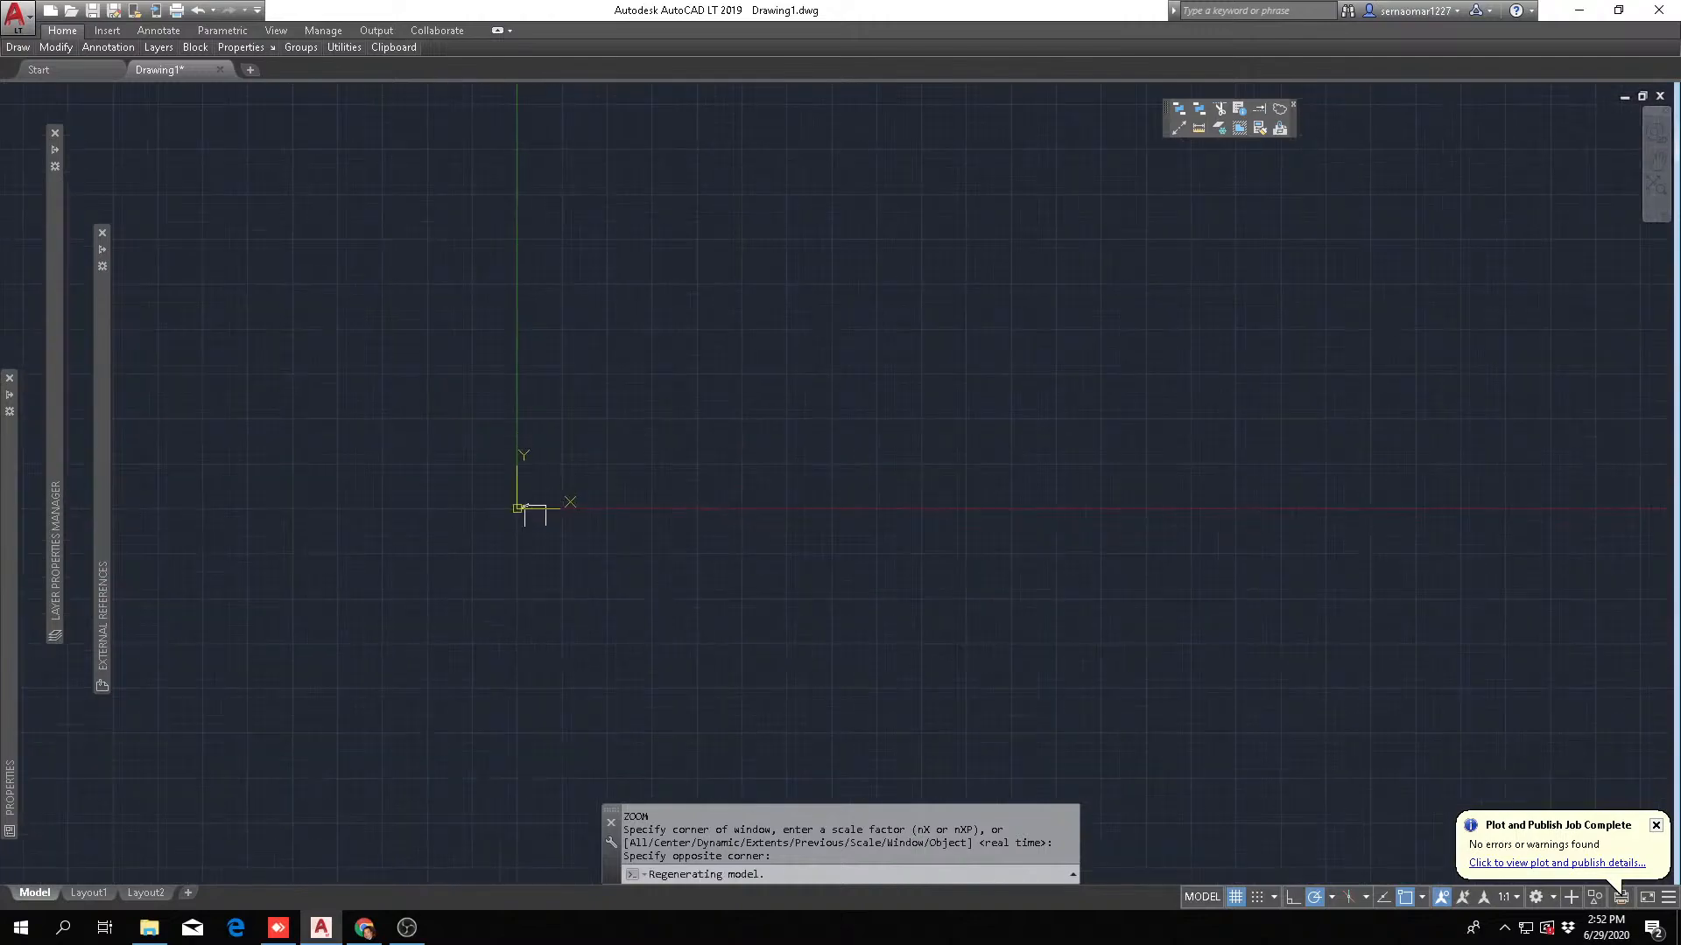
- Zoom in from the origin, pan to the freehand closed-in shape, and zoom back out to an overview of the objects
scroll(527, 501, up, 8)
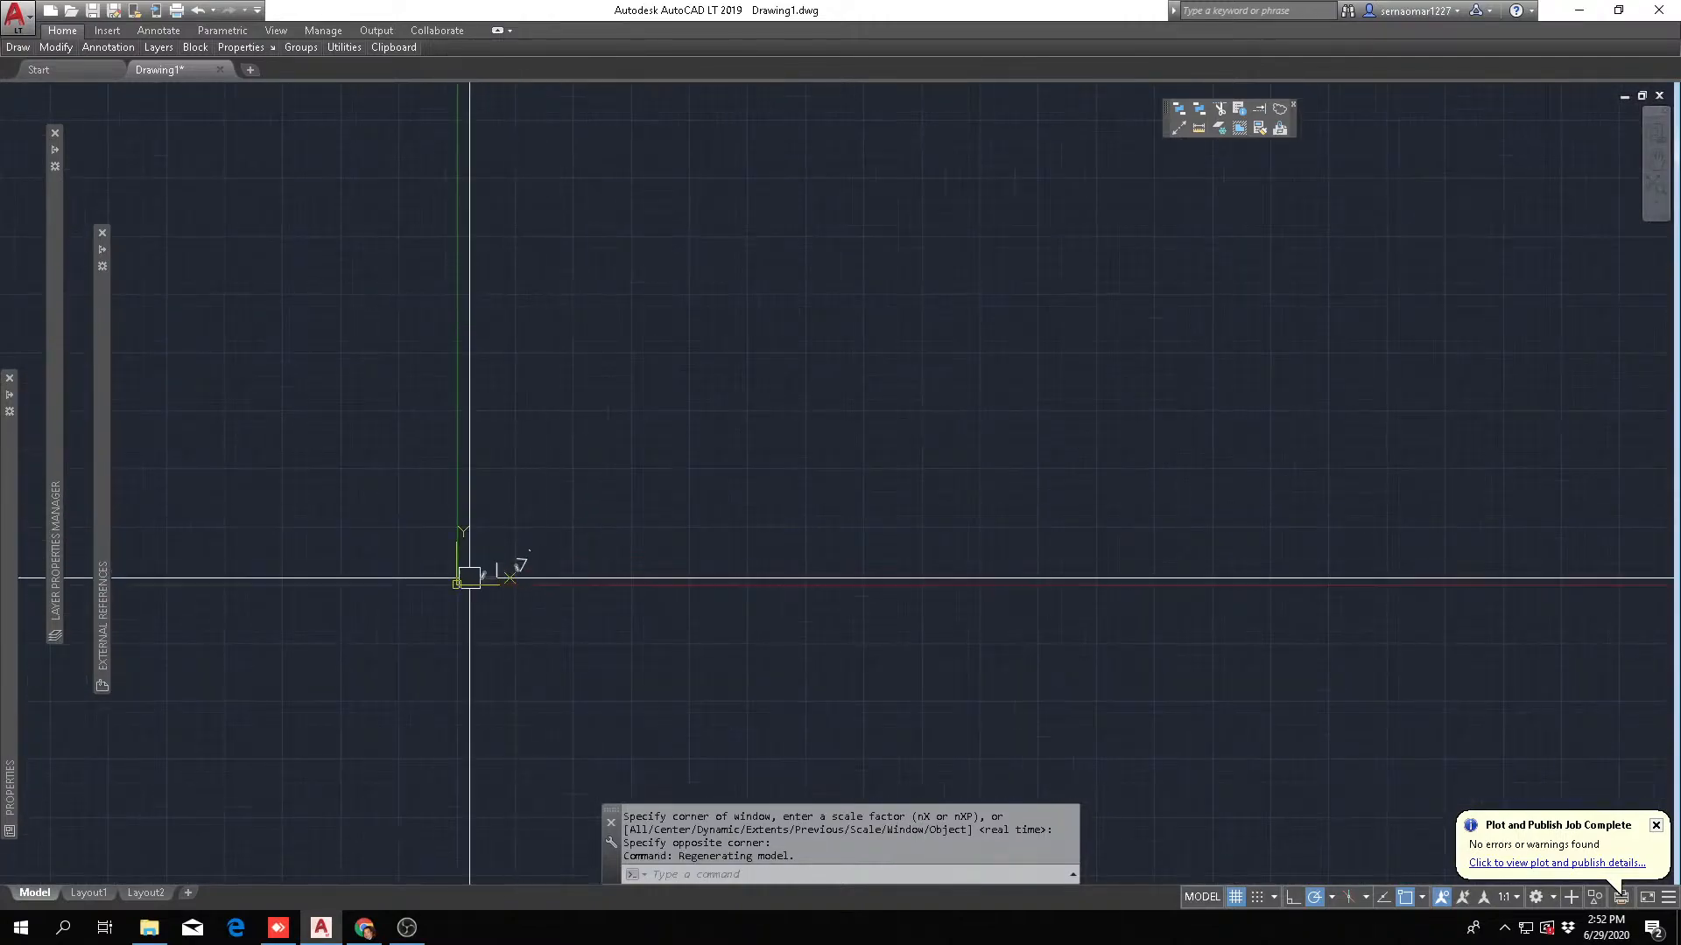
scroll(469, 578, up, 10)
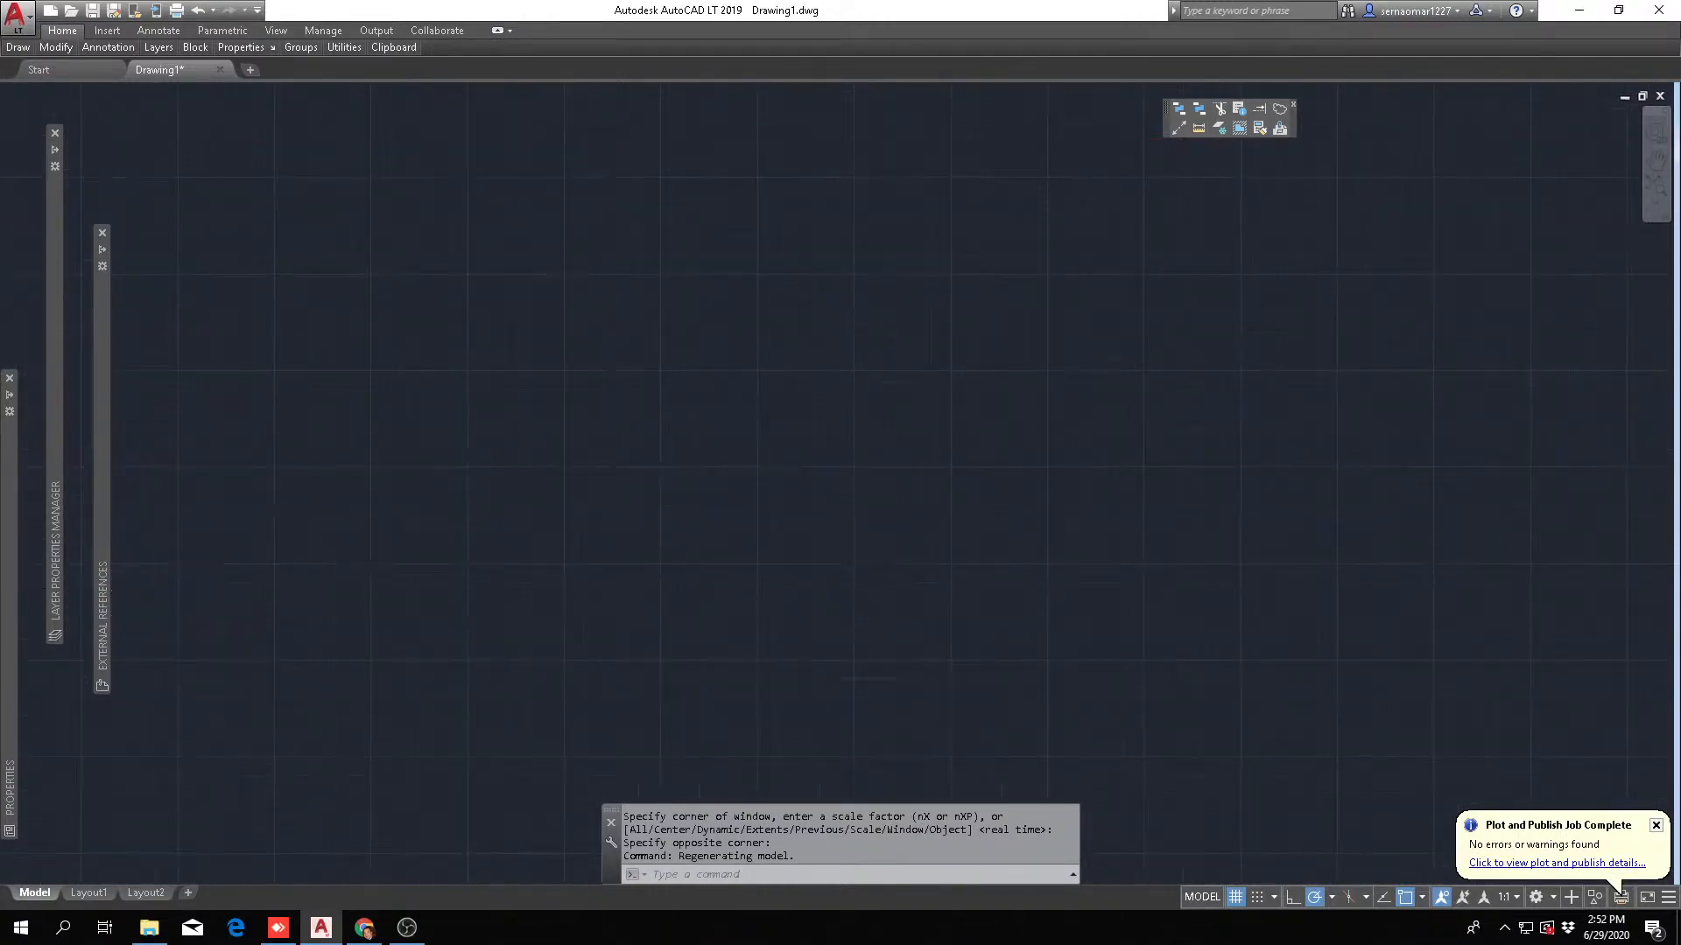
scroll(791, 403, down, 6)
scroll(977, 123, up, 4)
scroll(976, 124, down, 2)
middle_drag(955, 163, 691, 598)
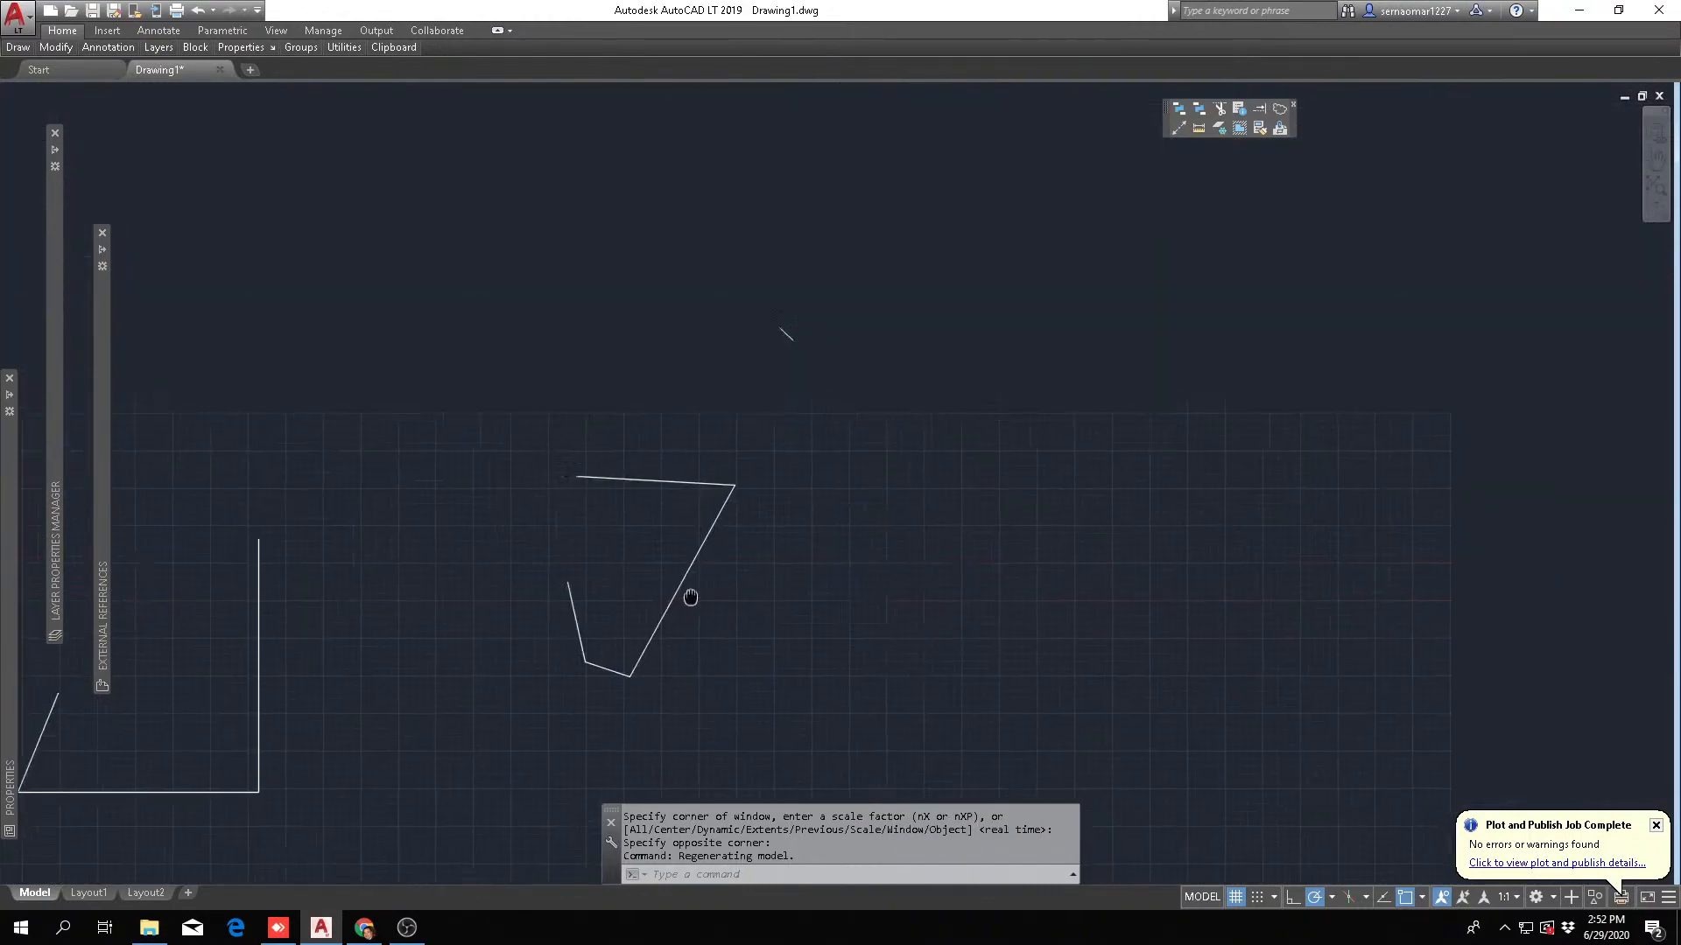
scroll(744, 464, up, 10)
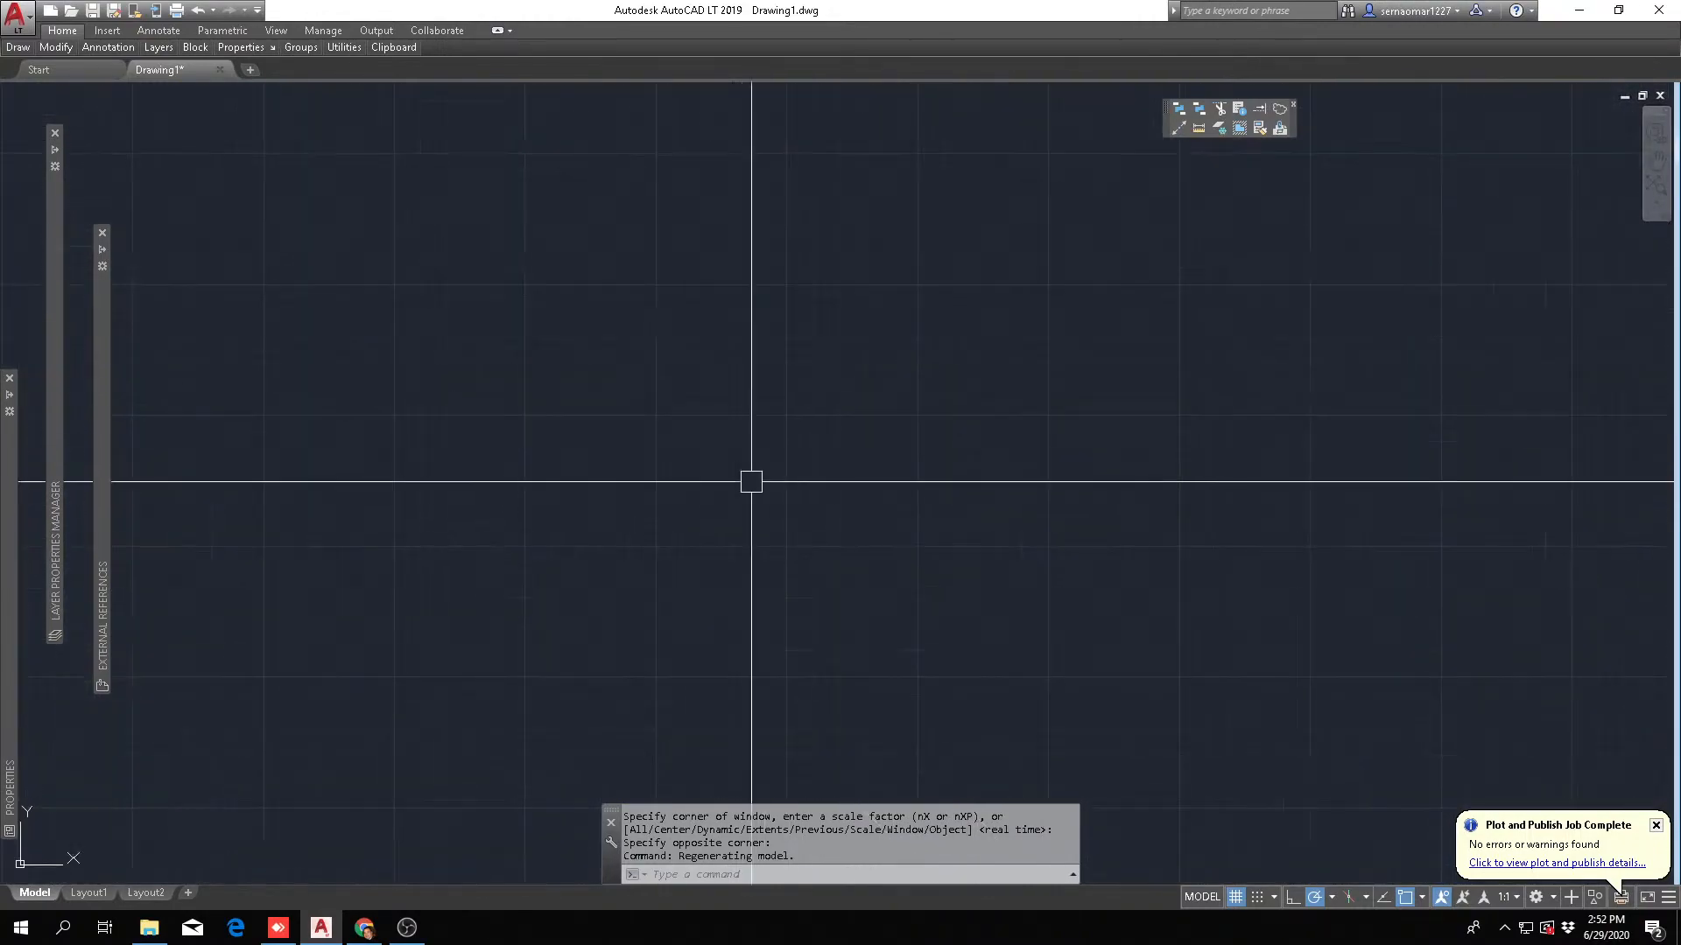
scroll(735, 486, down, 10)
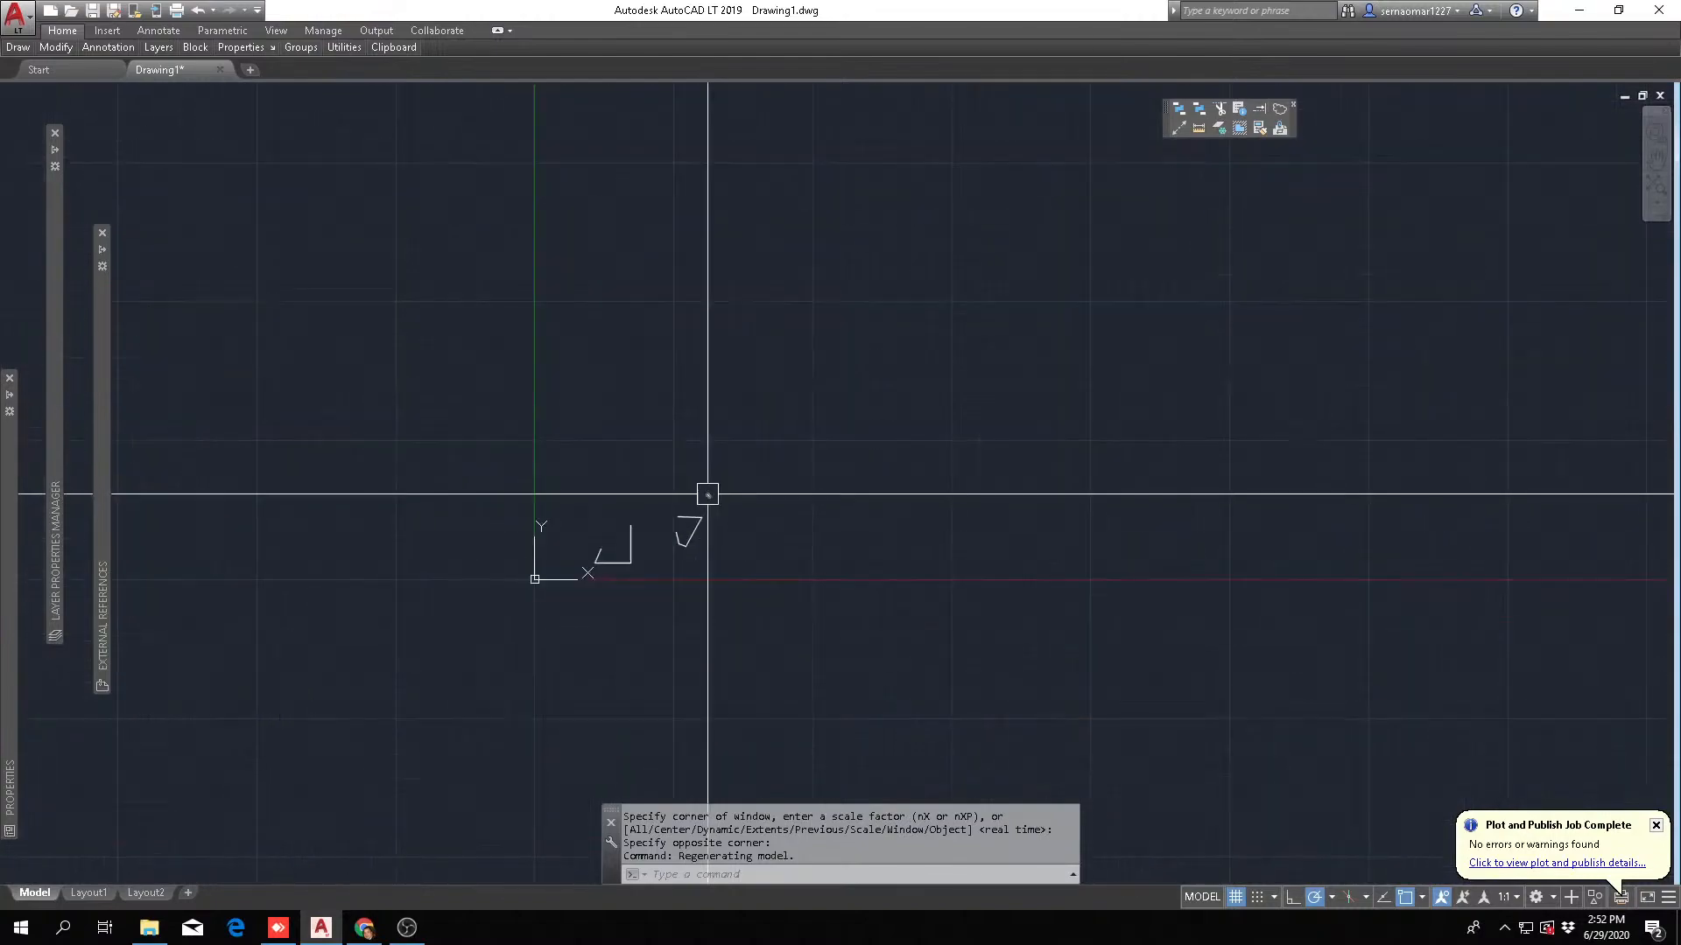
- Zoom far out, and use the Zoom command to window in on the small shapes beside the origin
scroll(707, 495, down, 8)
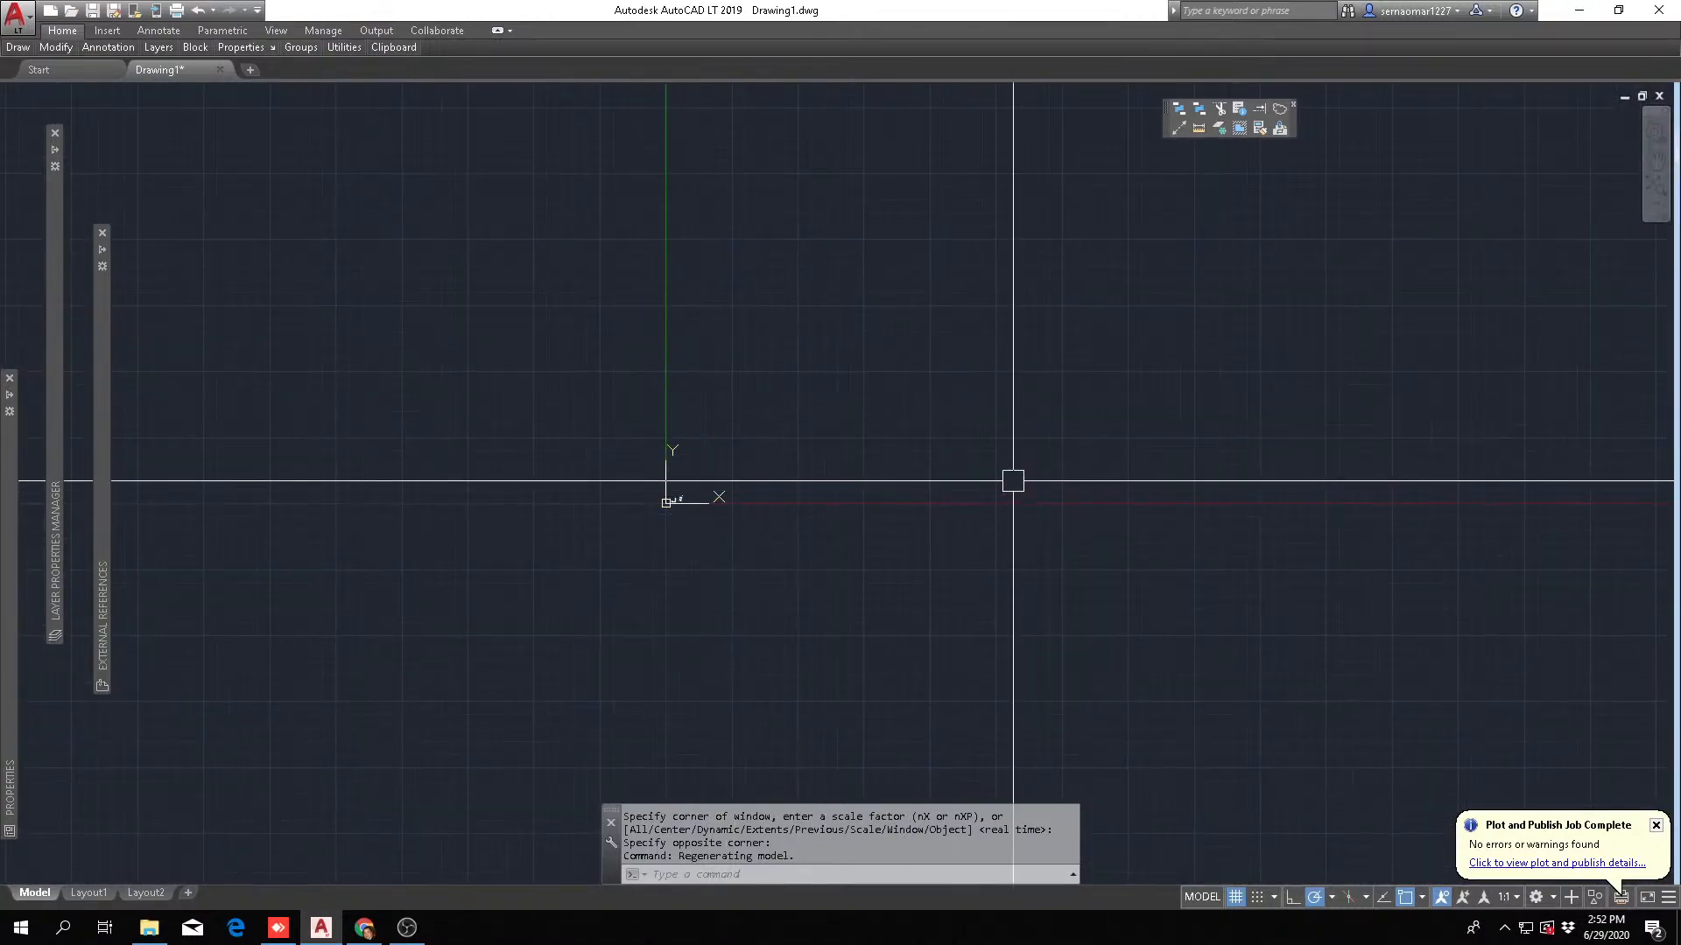
text(z)
key(Return)
click(702, 489)
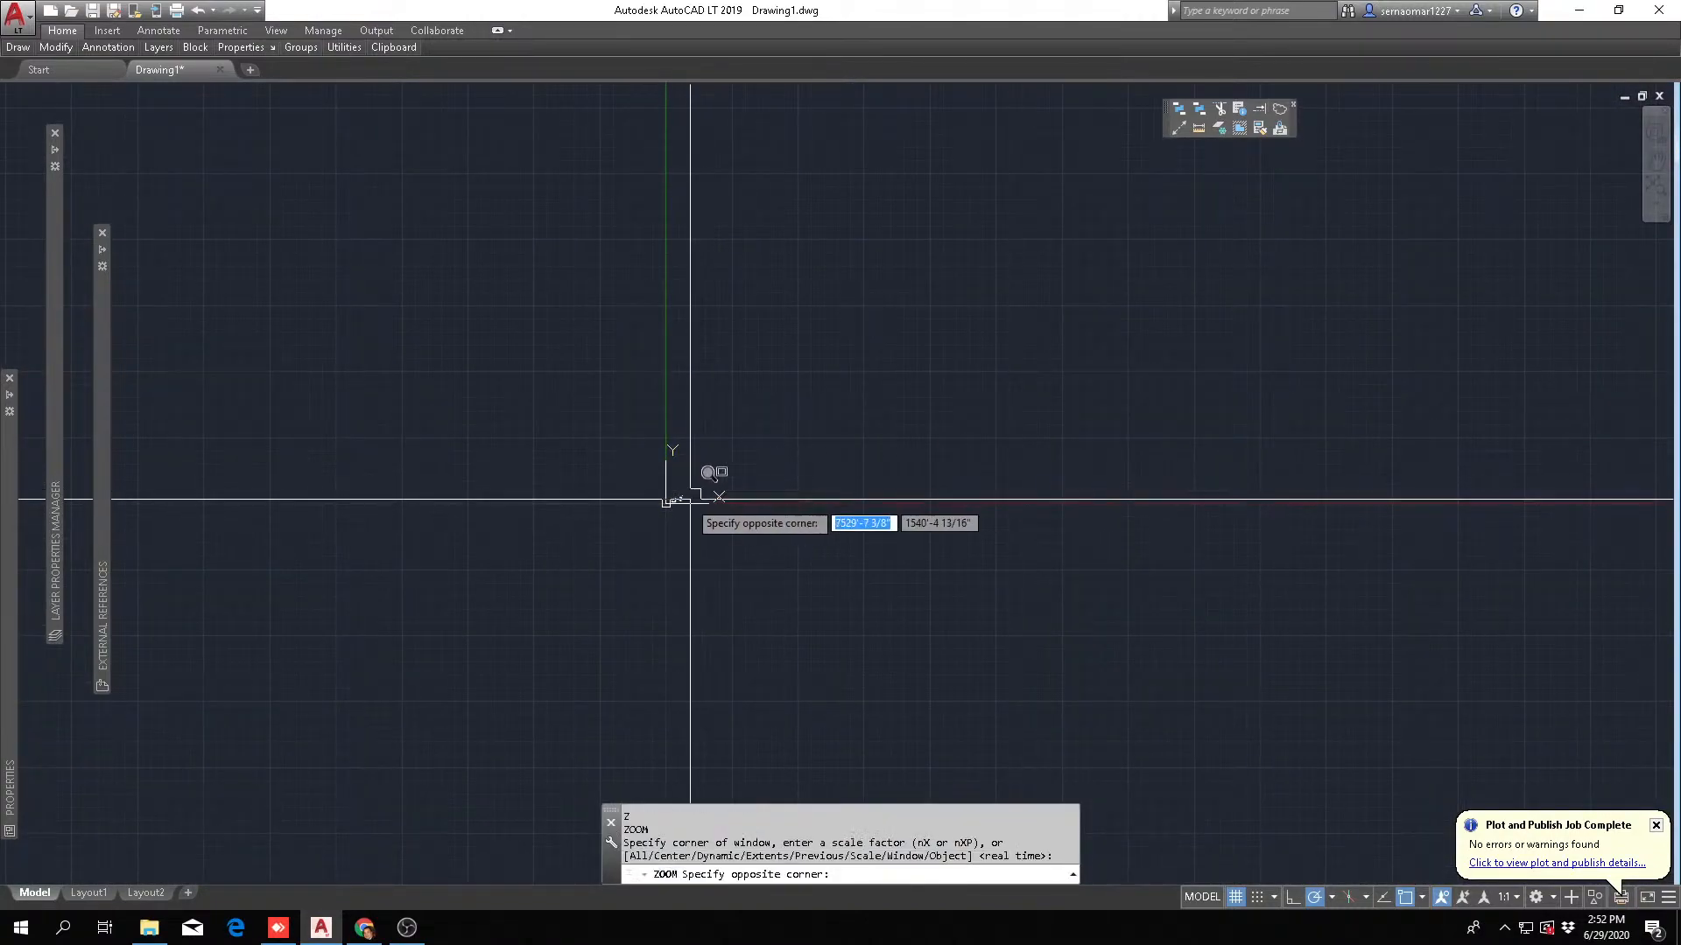
click(667, 504)
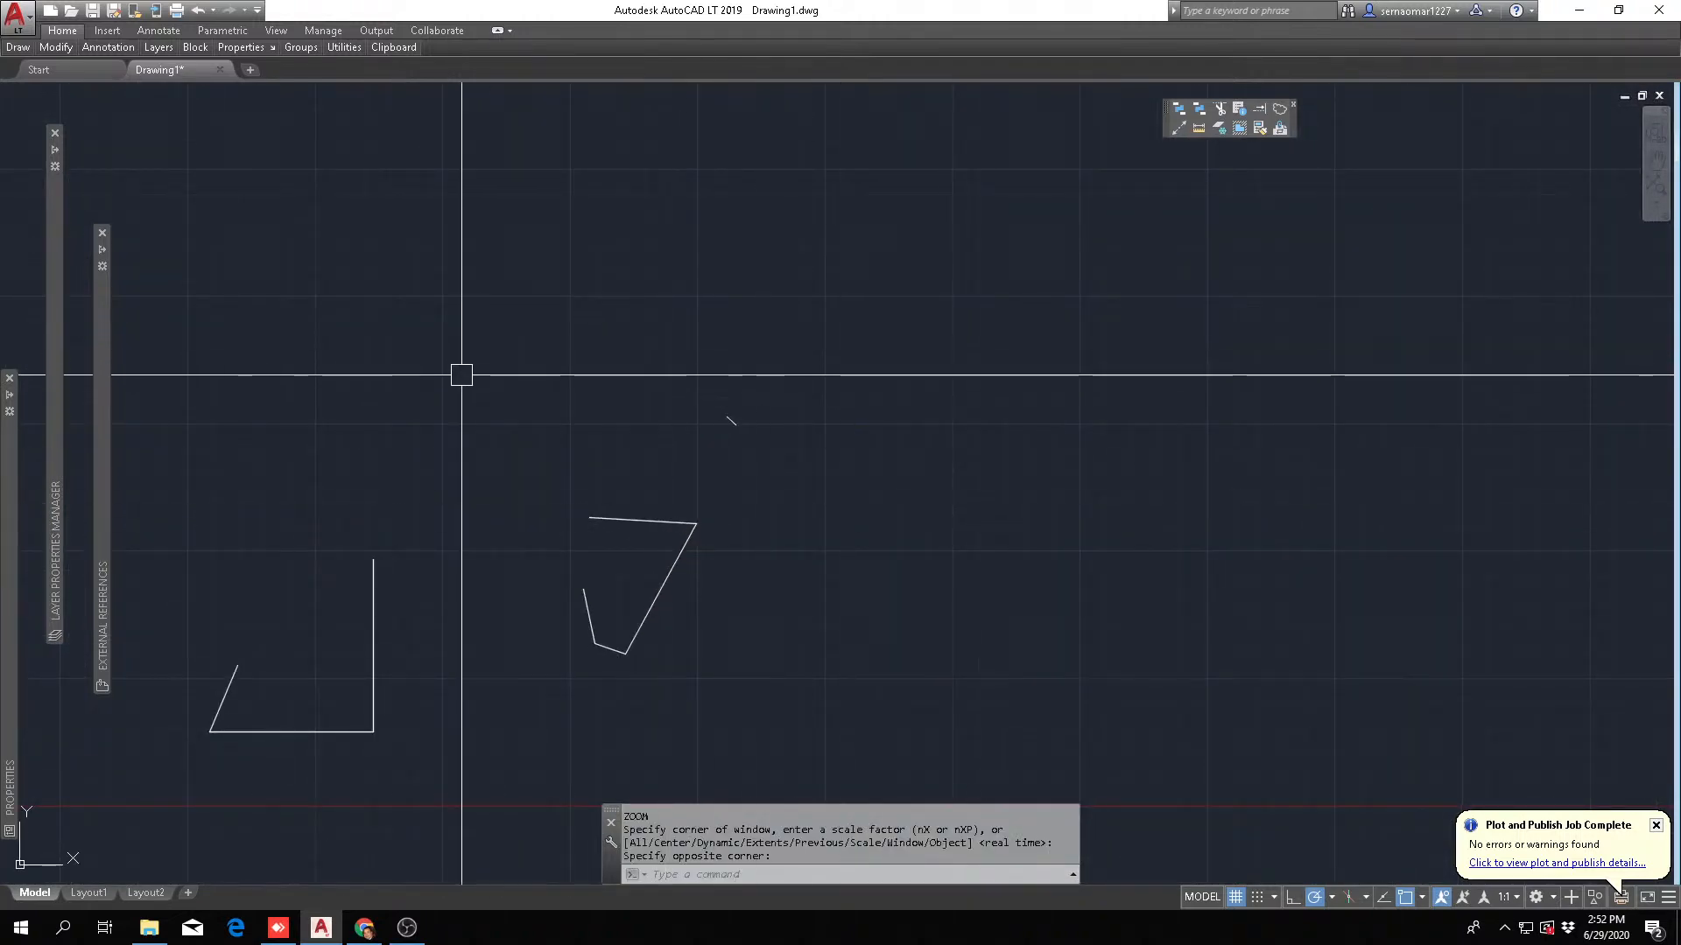
- Examine how repeatedly zooming in and out around the origin changes the displayed size of the shapes
scroll(590, 458, down, 10)
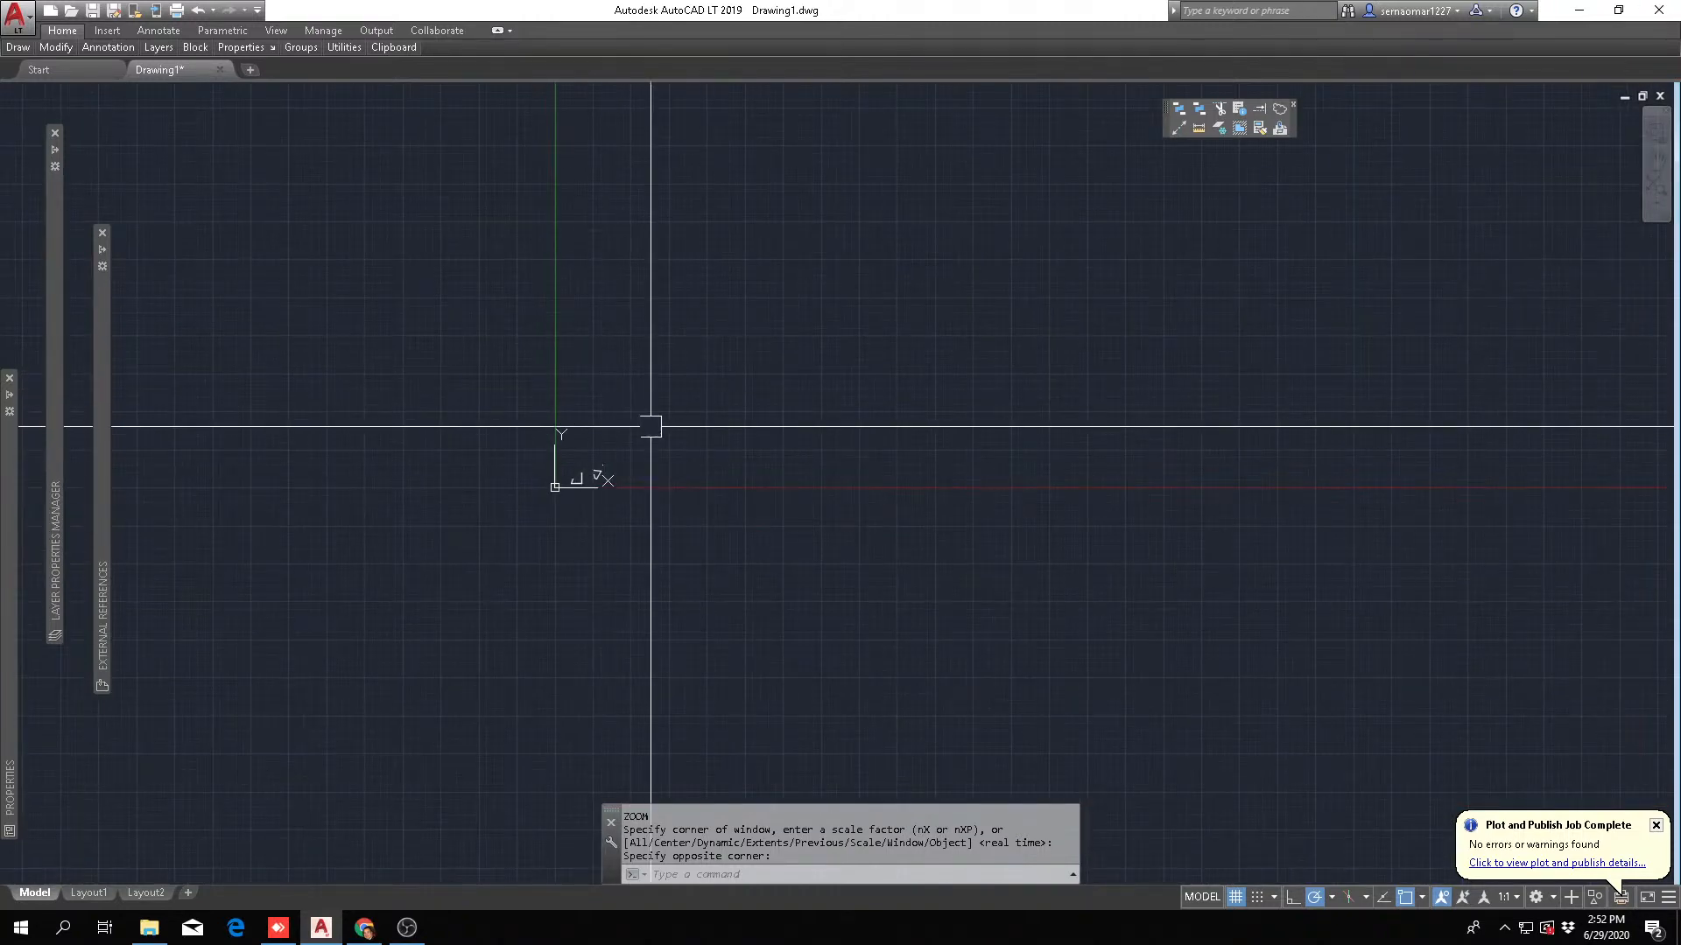
scroll(650, 426, up, 3)
scroll(628, 481, down, 10)
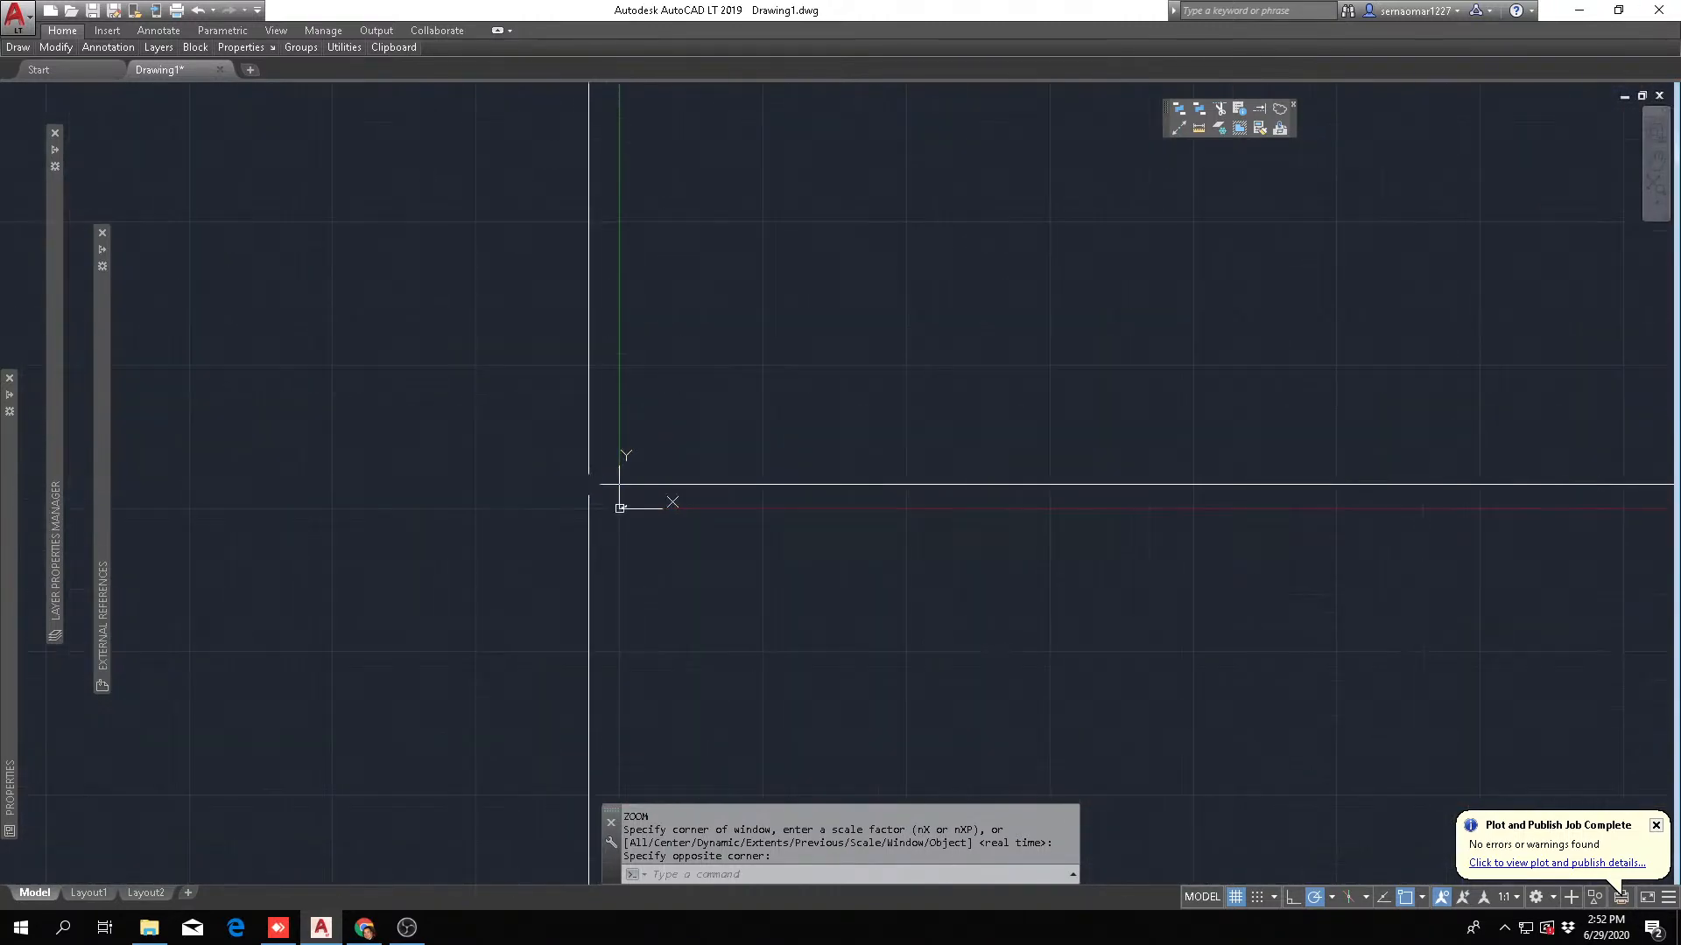
scroll(588, 486, up, 8)
scroll(473, 473, down, 5)
scroll(315, 508, up, 6)
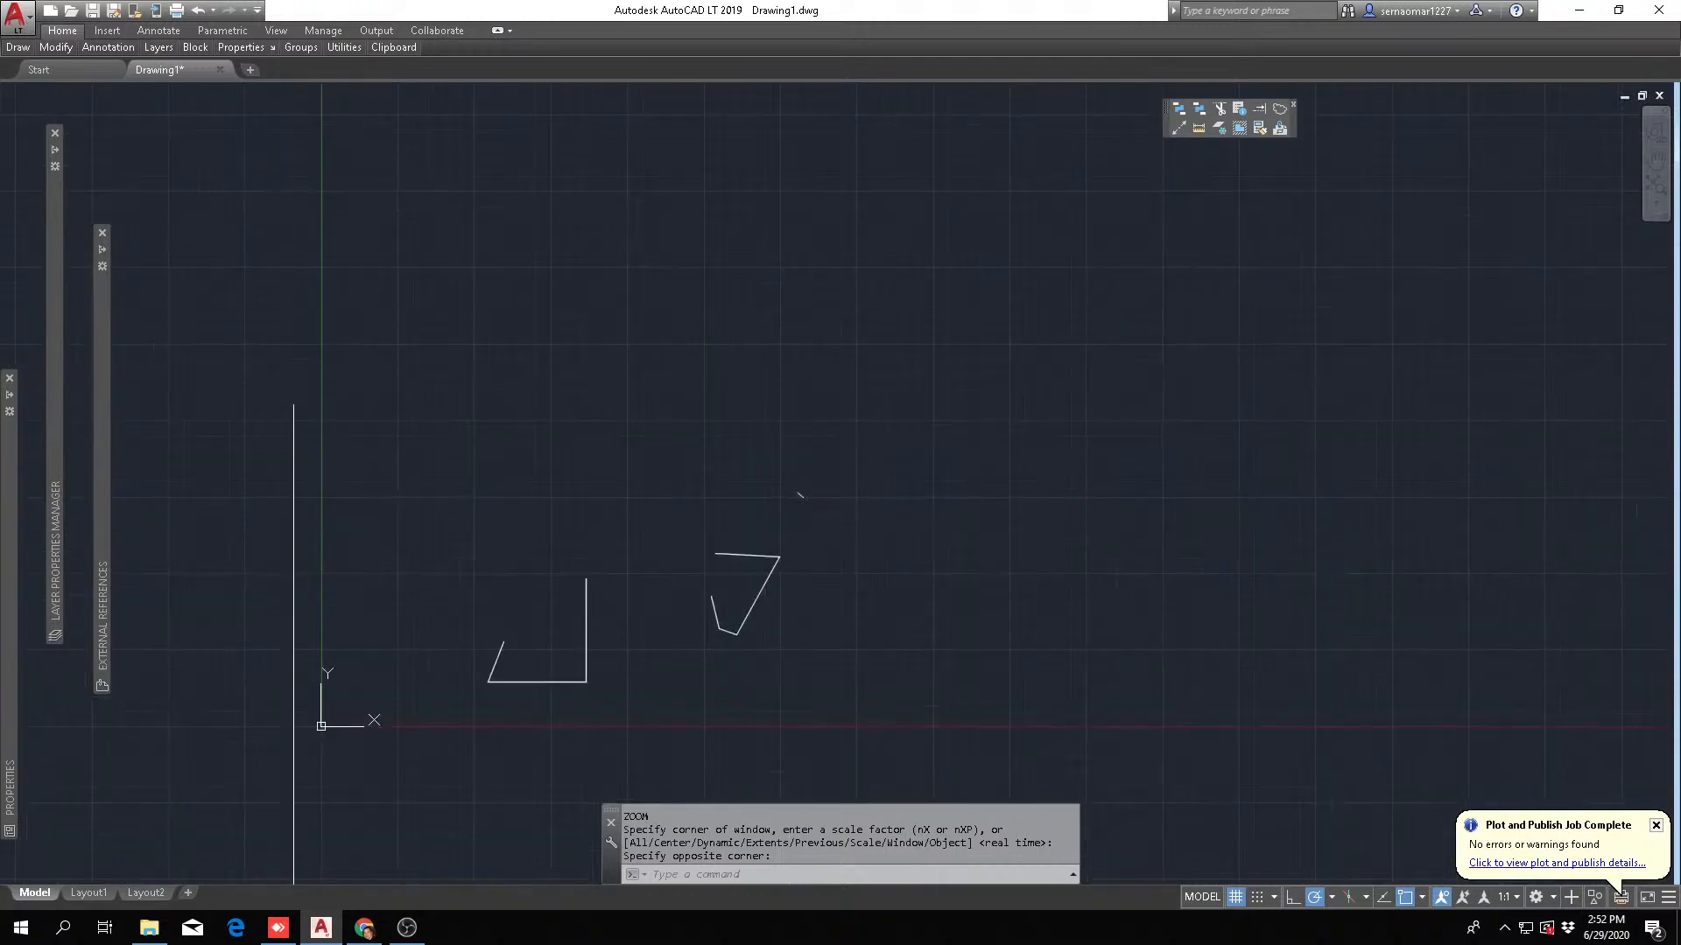
scroll(876, 577, down, 5)
scroll(967, 582, down, 3)
scroll(955, 591, up, 5)
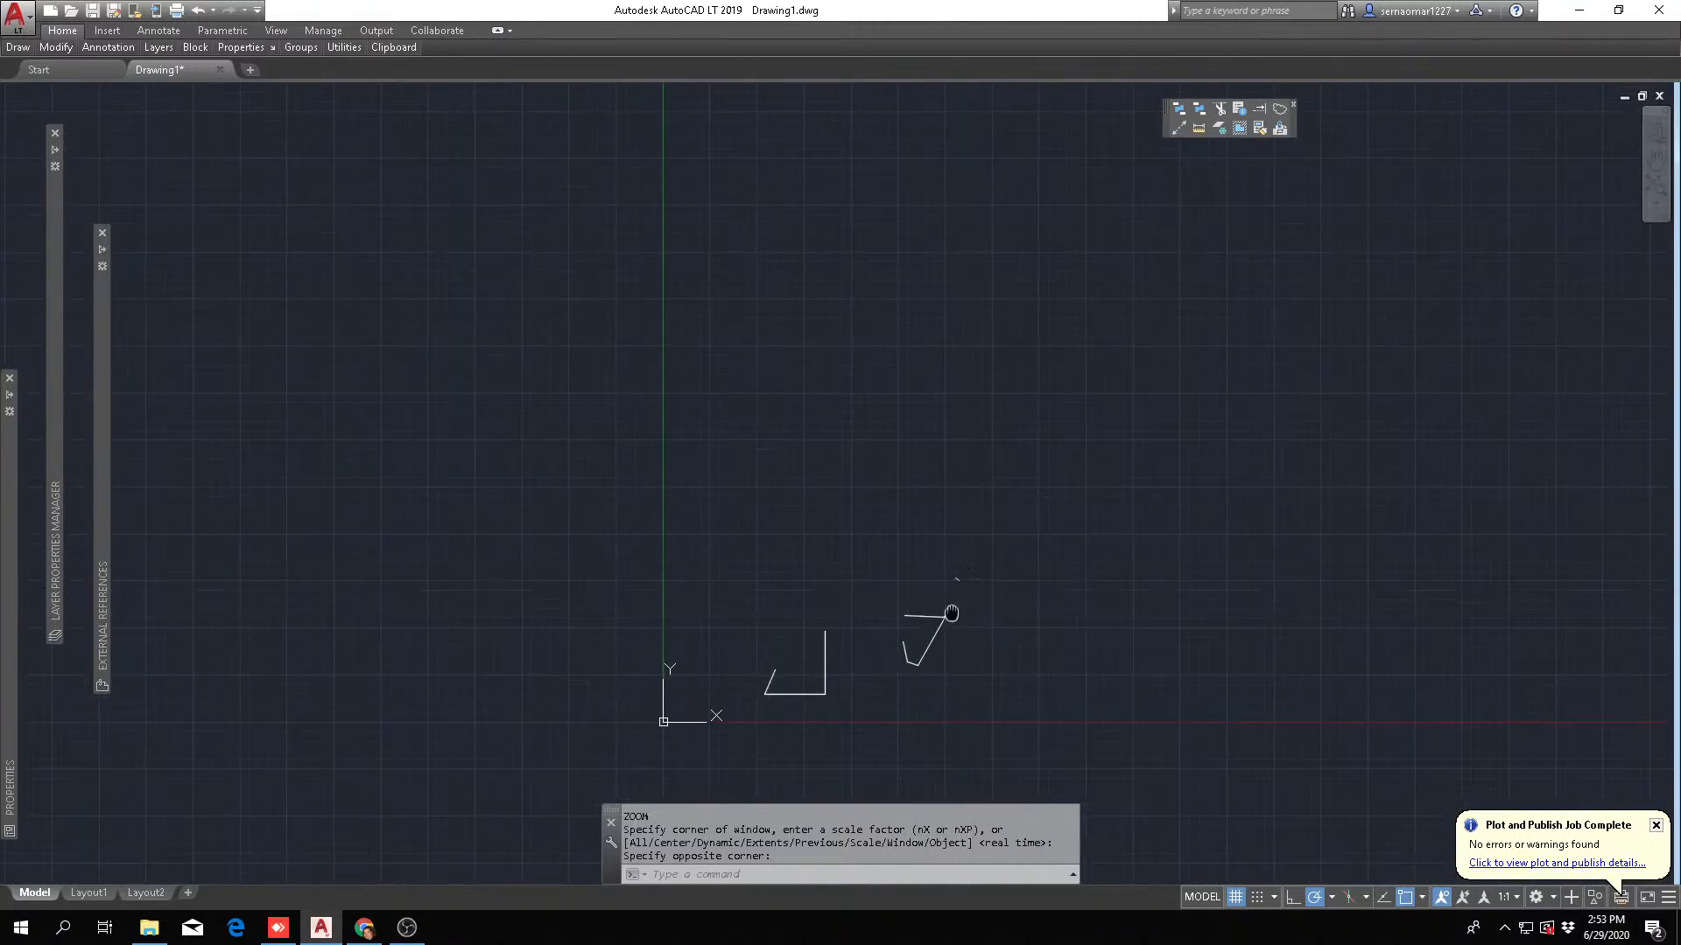
- Pan the drawing across the view and zoom out and in to inspect the space around the shapes
middle_drag(949, 612, 290, 491)
mouse_move(601, 484)
middle_down()
mouse_move(875, 492)
mouse_move(596, 485)
middle_up()
middle_drag(815, 492, 264, 533)
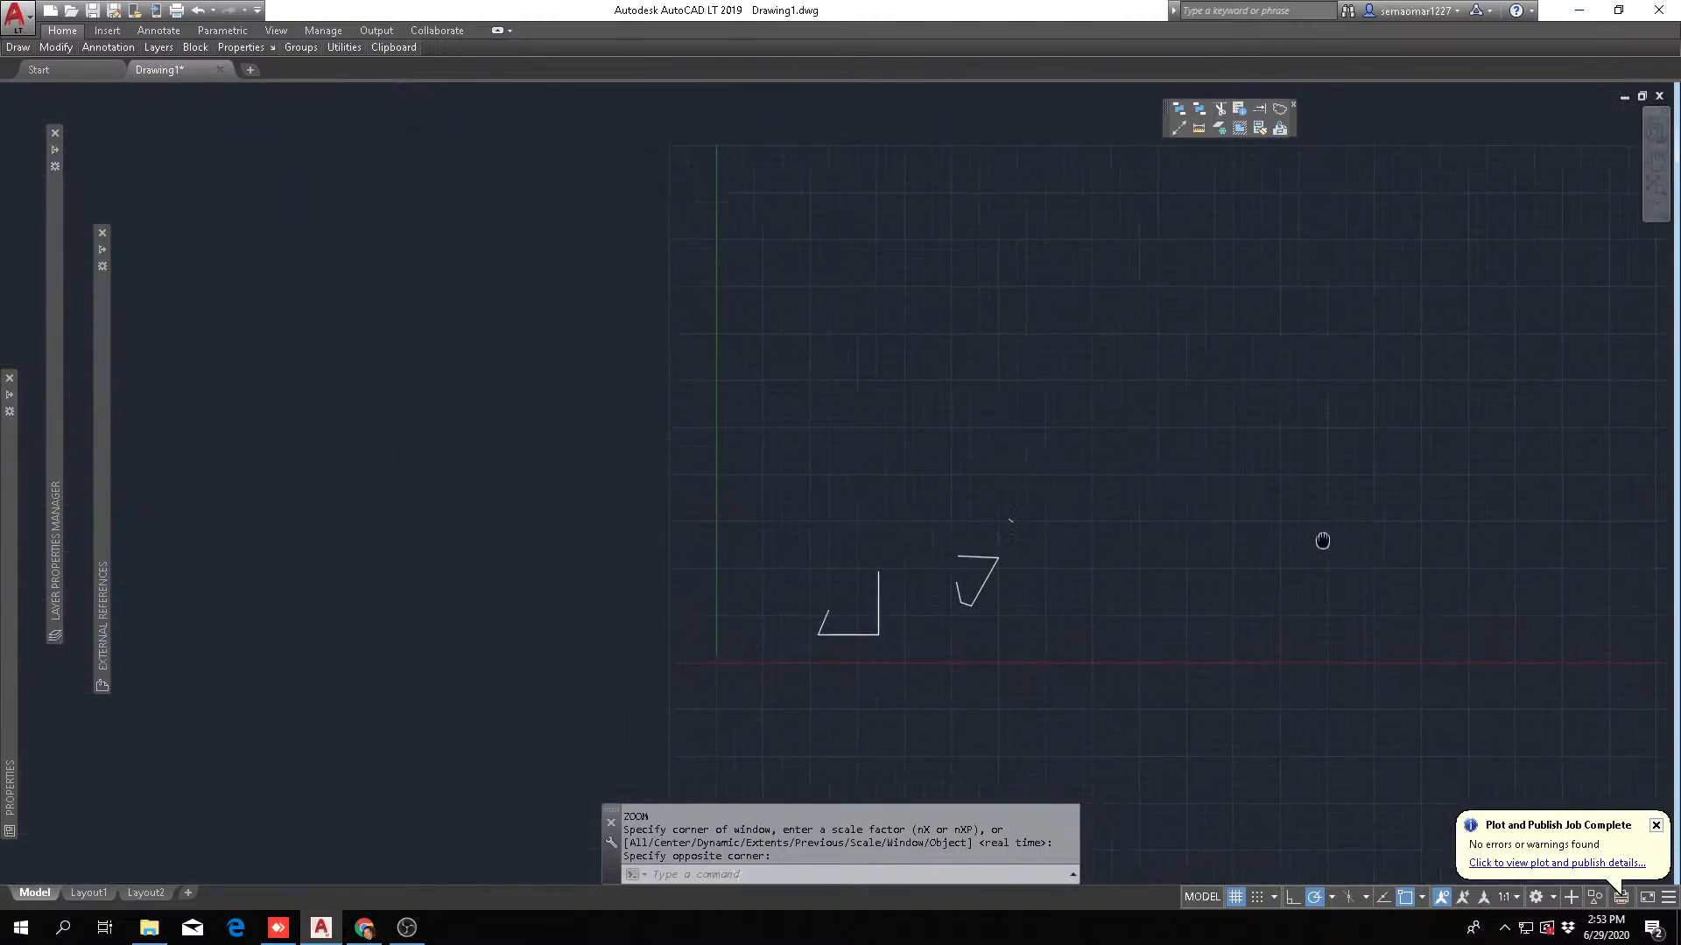
middle_drag(420, 655, 418, 656)
scroll(663, 480, down, 10)
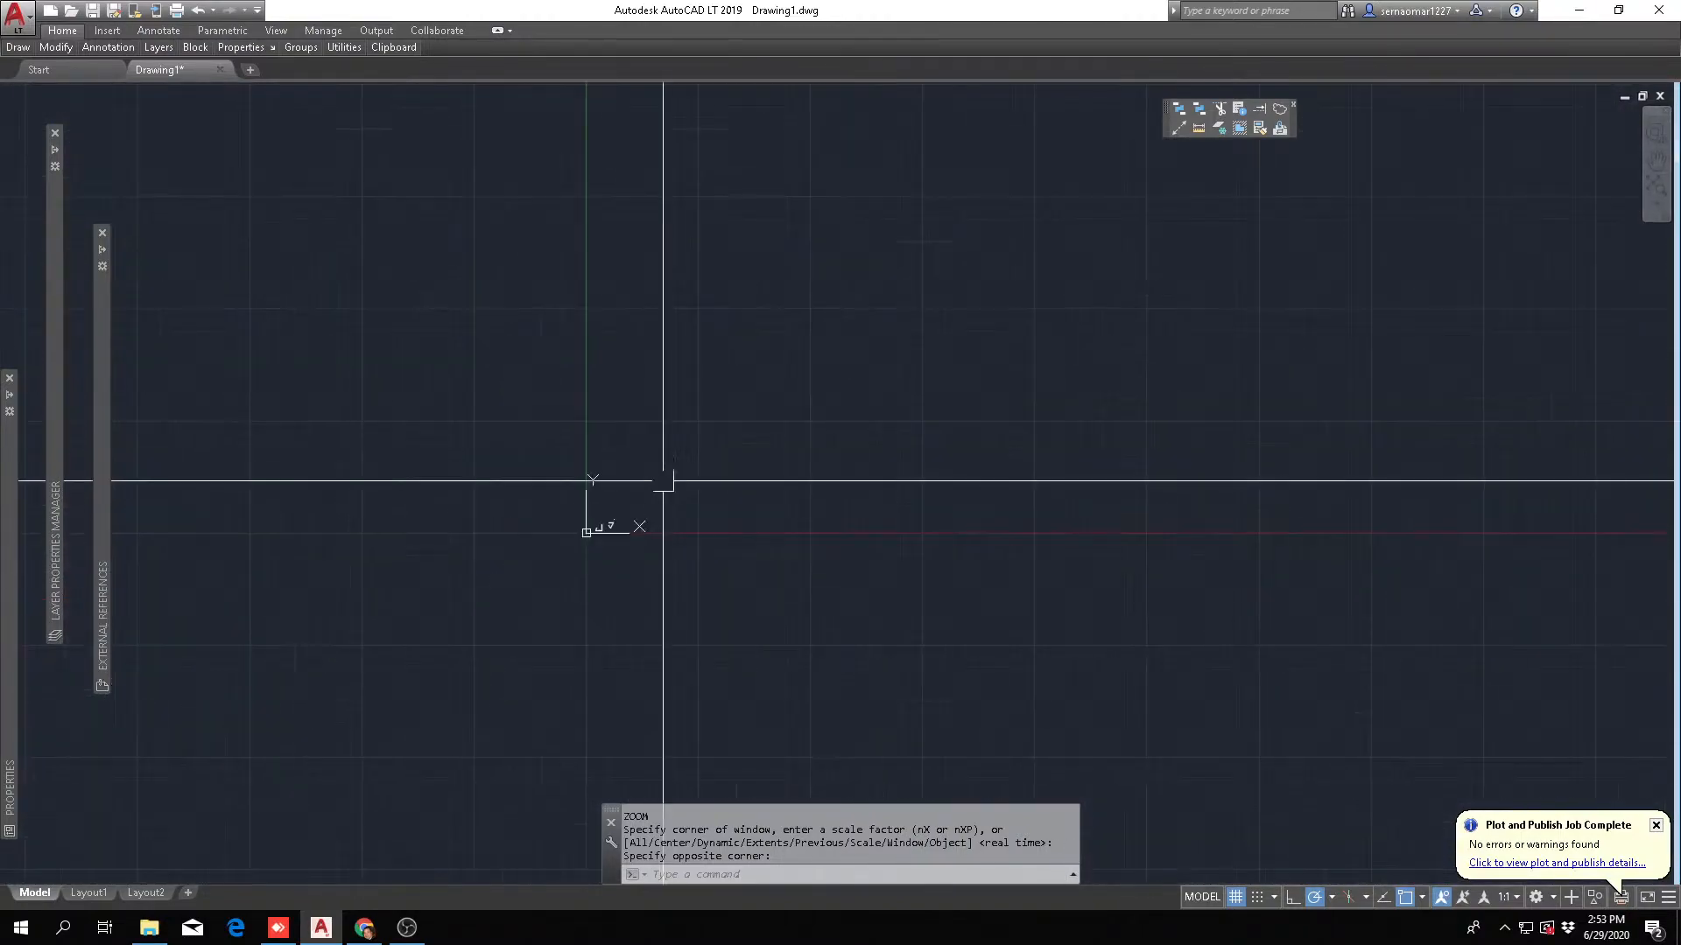
scroll(795, 525, up, 6)
middle_drag(923, 578, 918, 581)
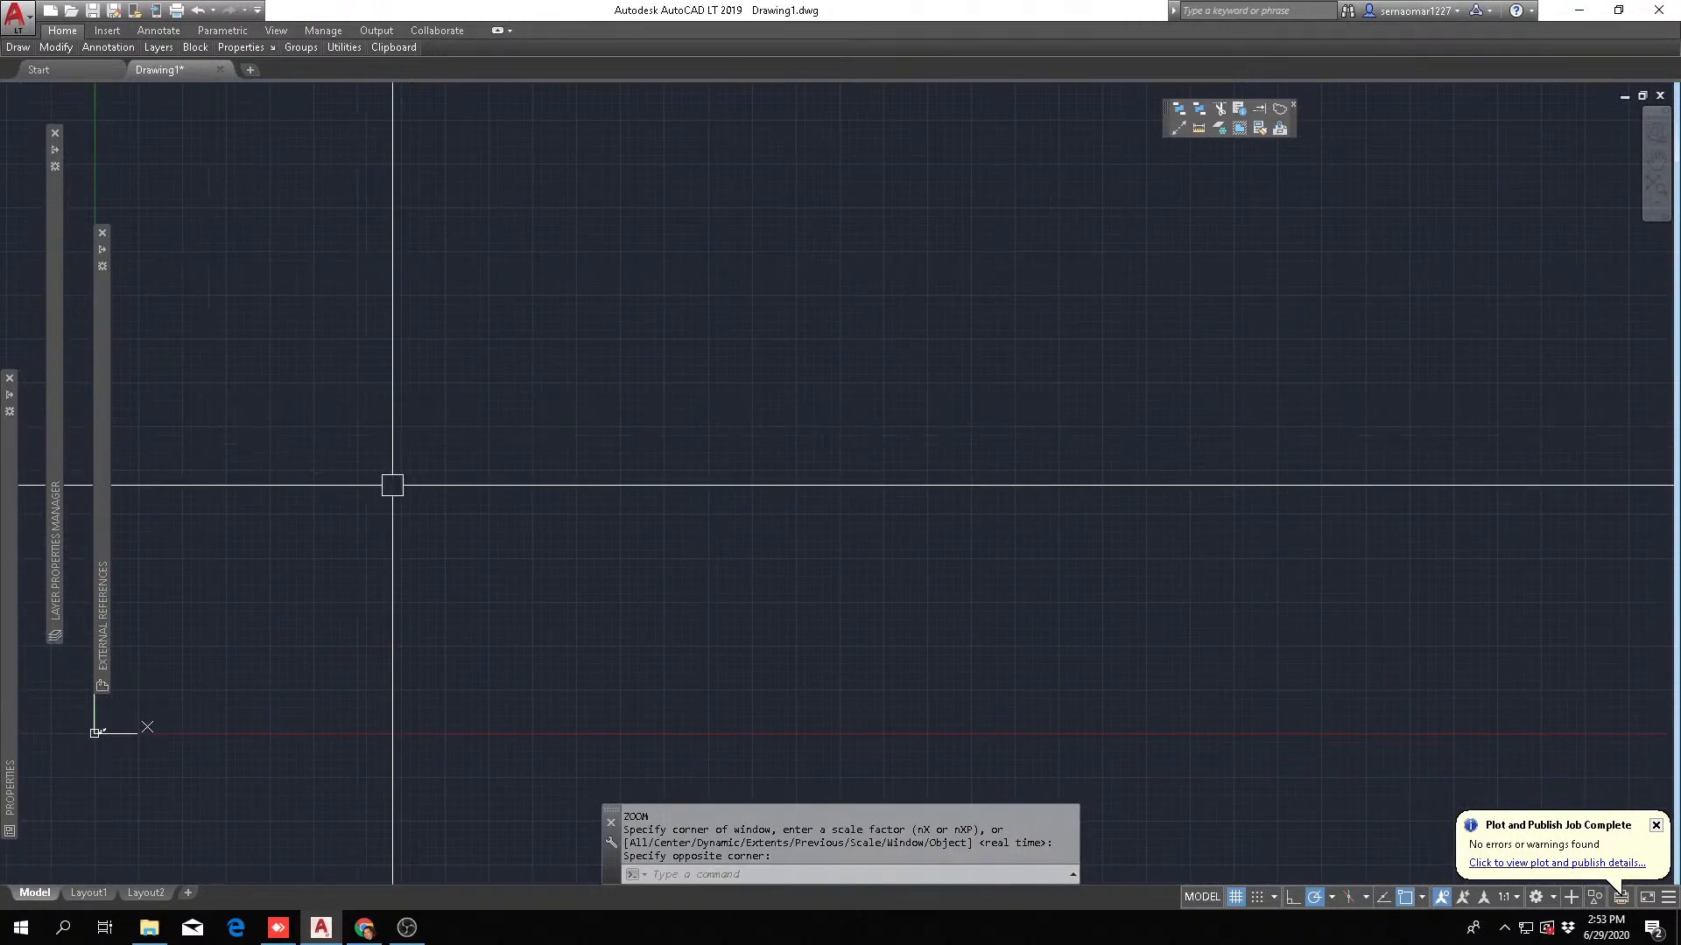
- Zoom to a window drawn around the tiny shapes at the origin, and bring them all back into view
text(z)
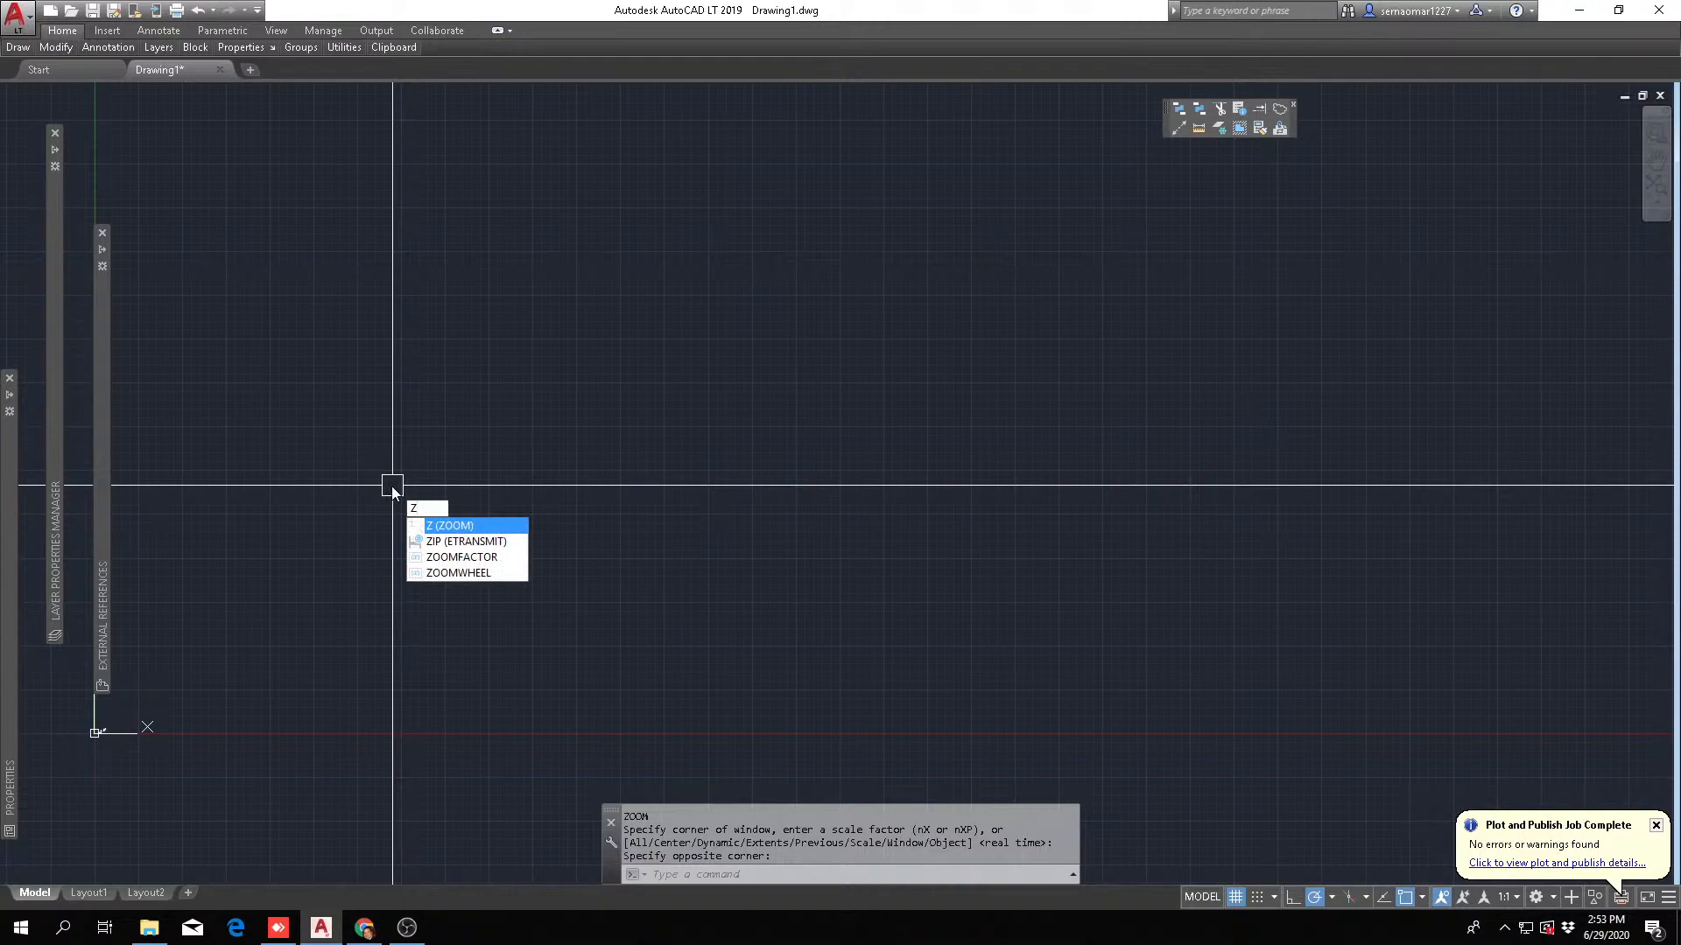
key(Return)
middle_drag(322, 482, 469, 382)
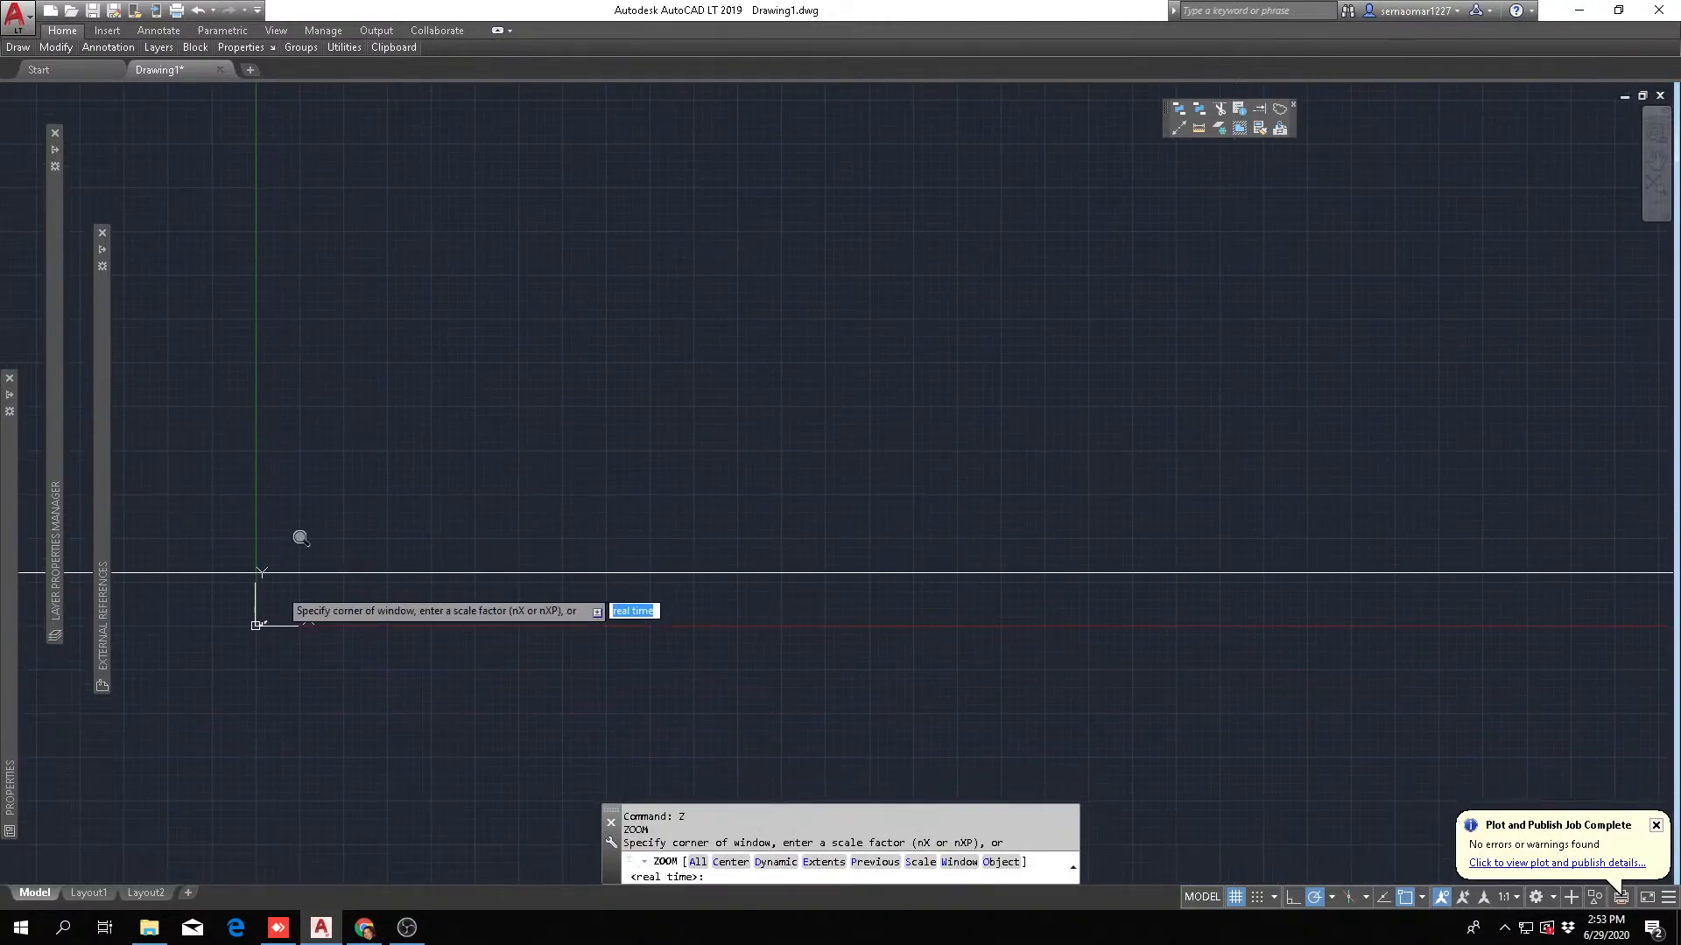
click(256, 621)
click(274, 646)
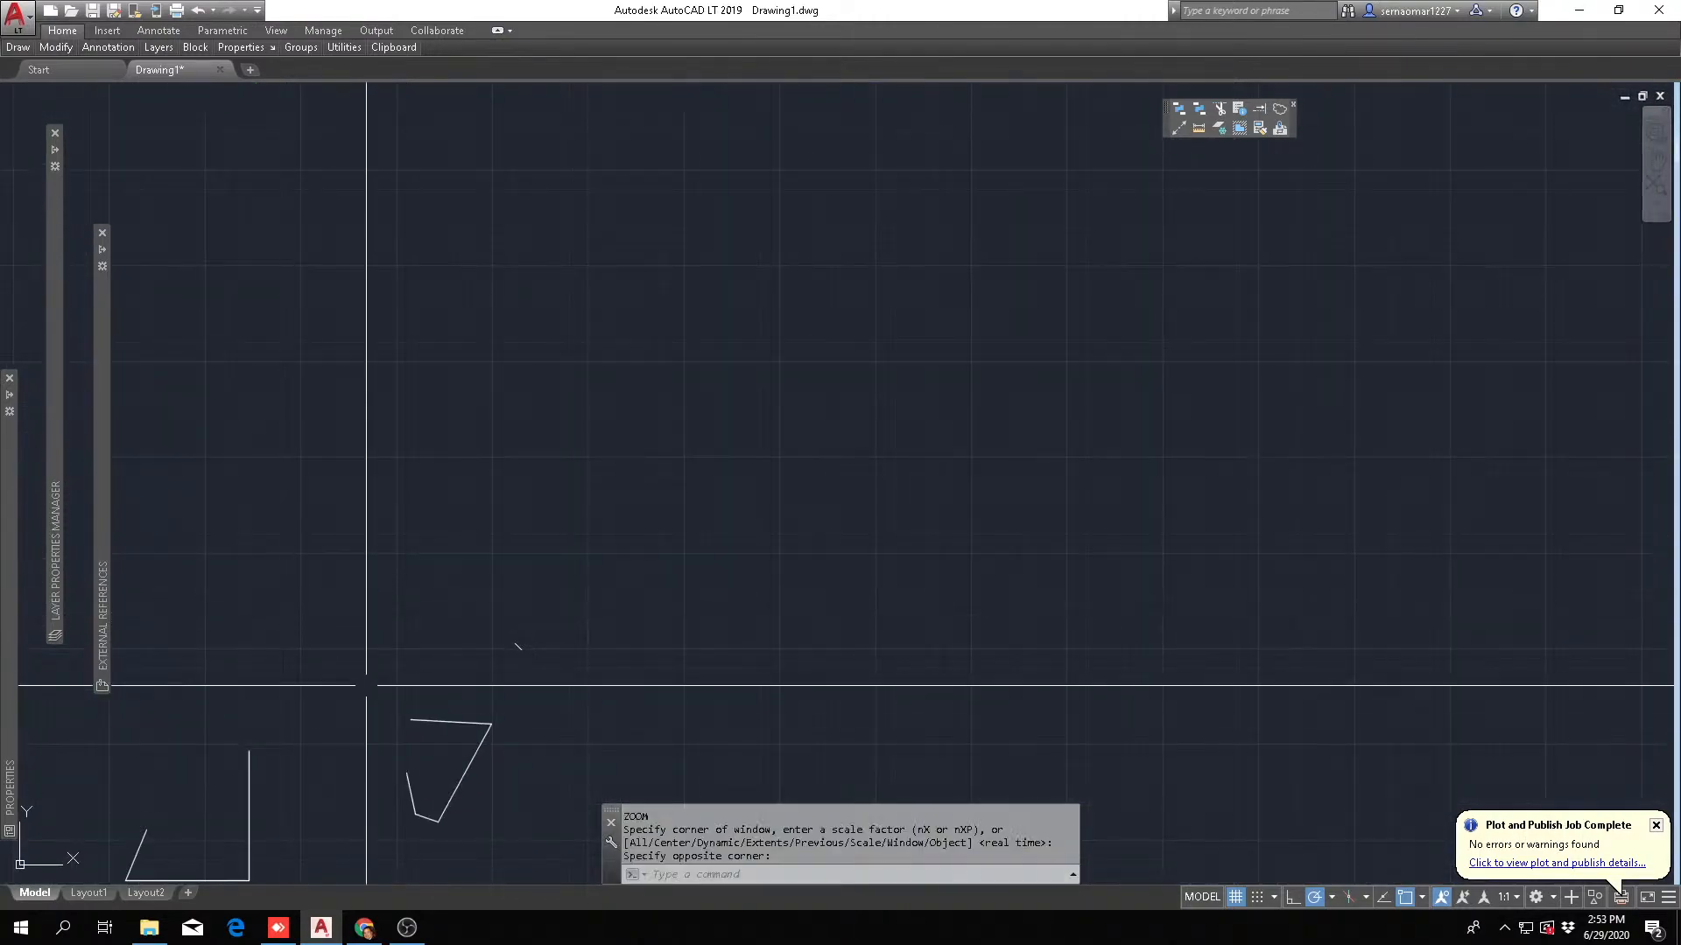
middle_drag(364, 686, 701, 364)
scroll(613, 368, down, 2)
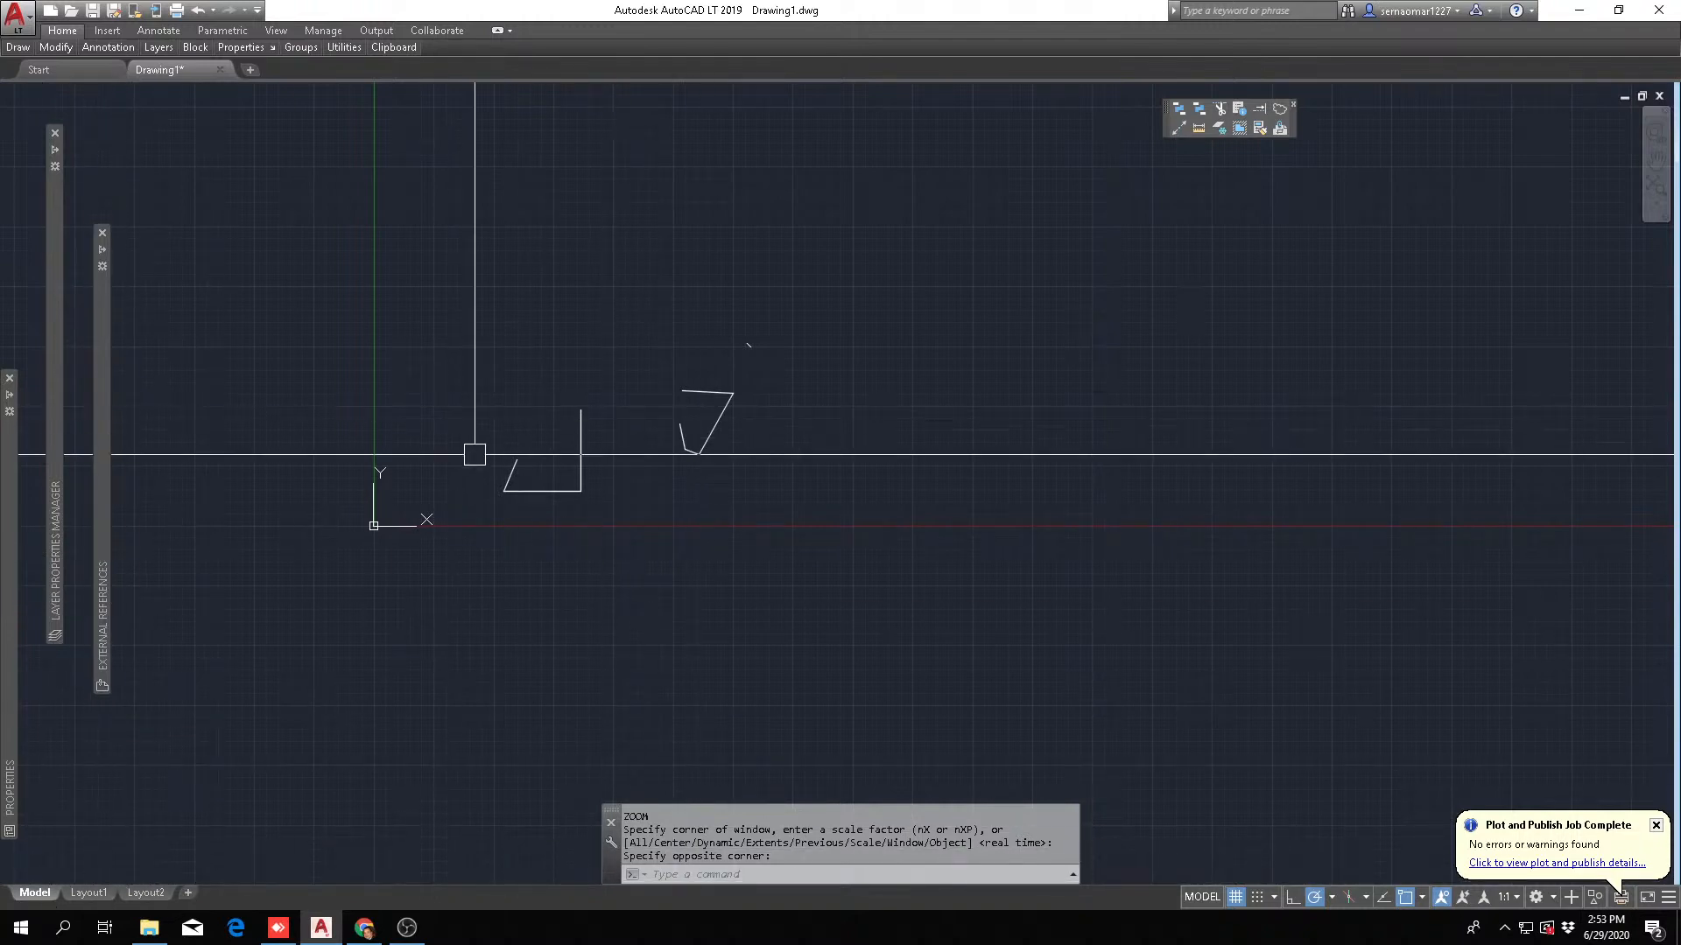
- View the sheet and viewport in Layout1, and return to model space
scroll(474, 492, down, 6)
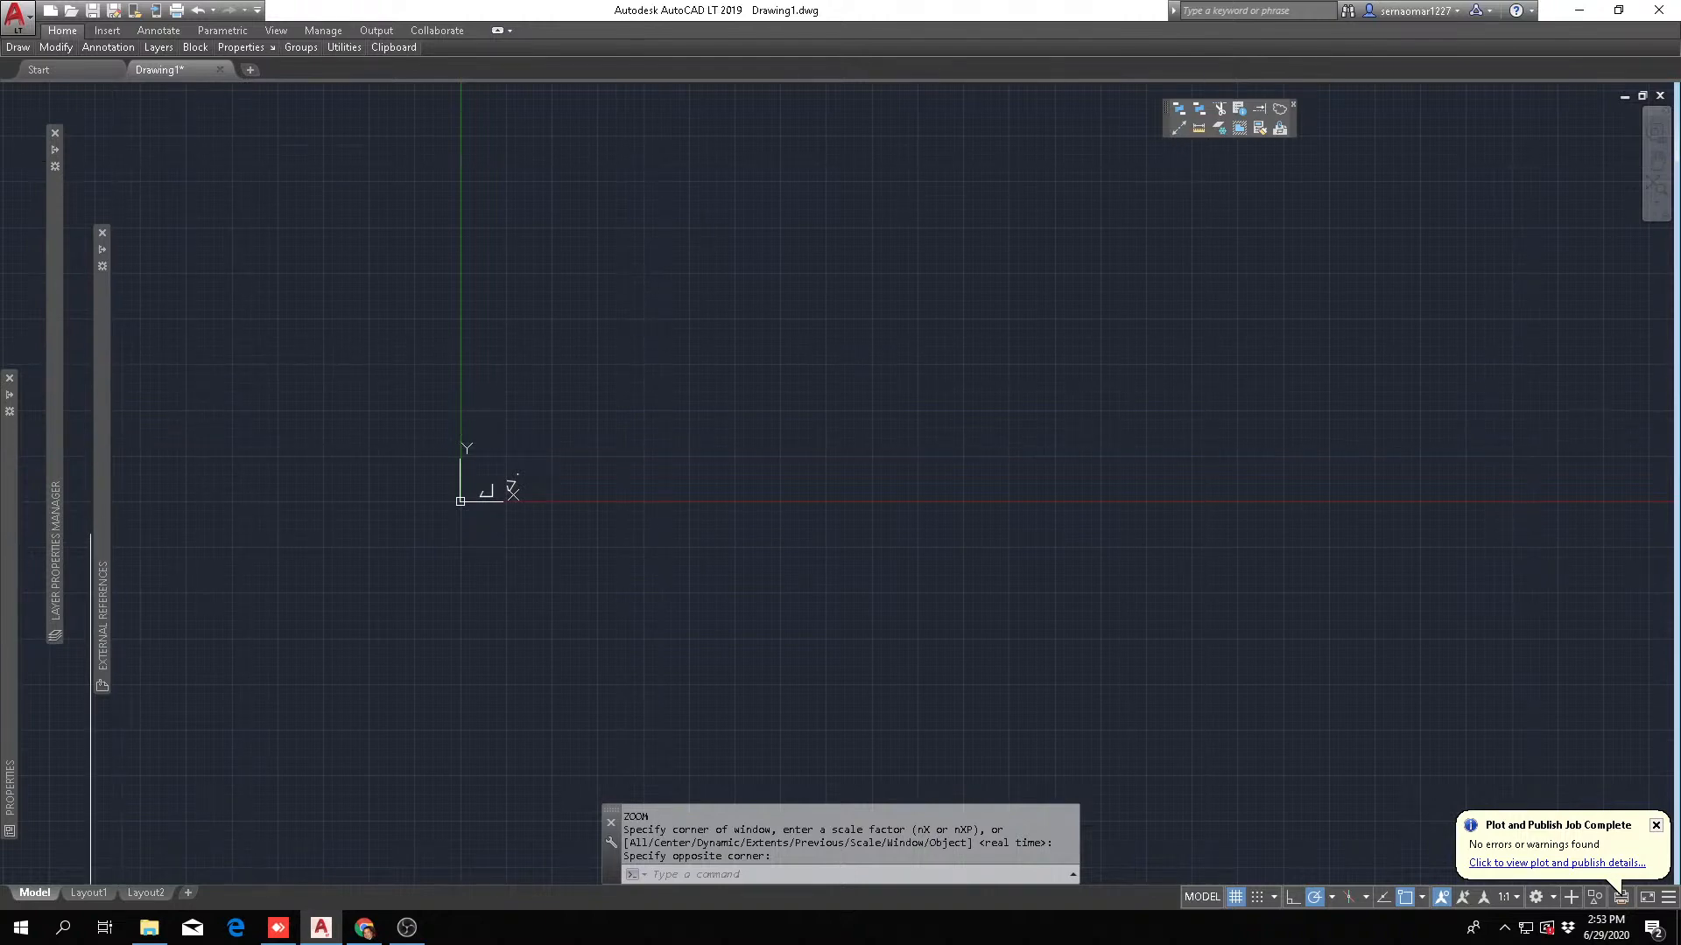
mouse_move(55, 526)
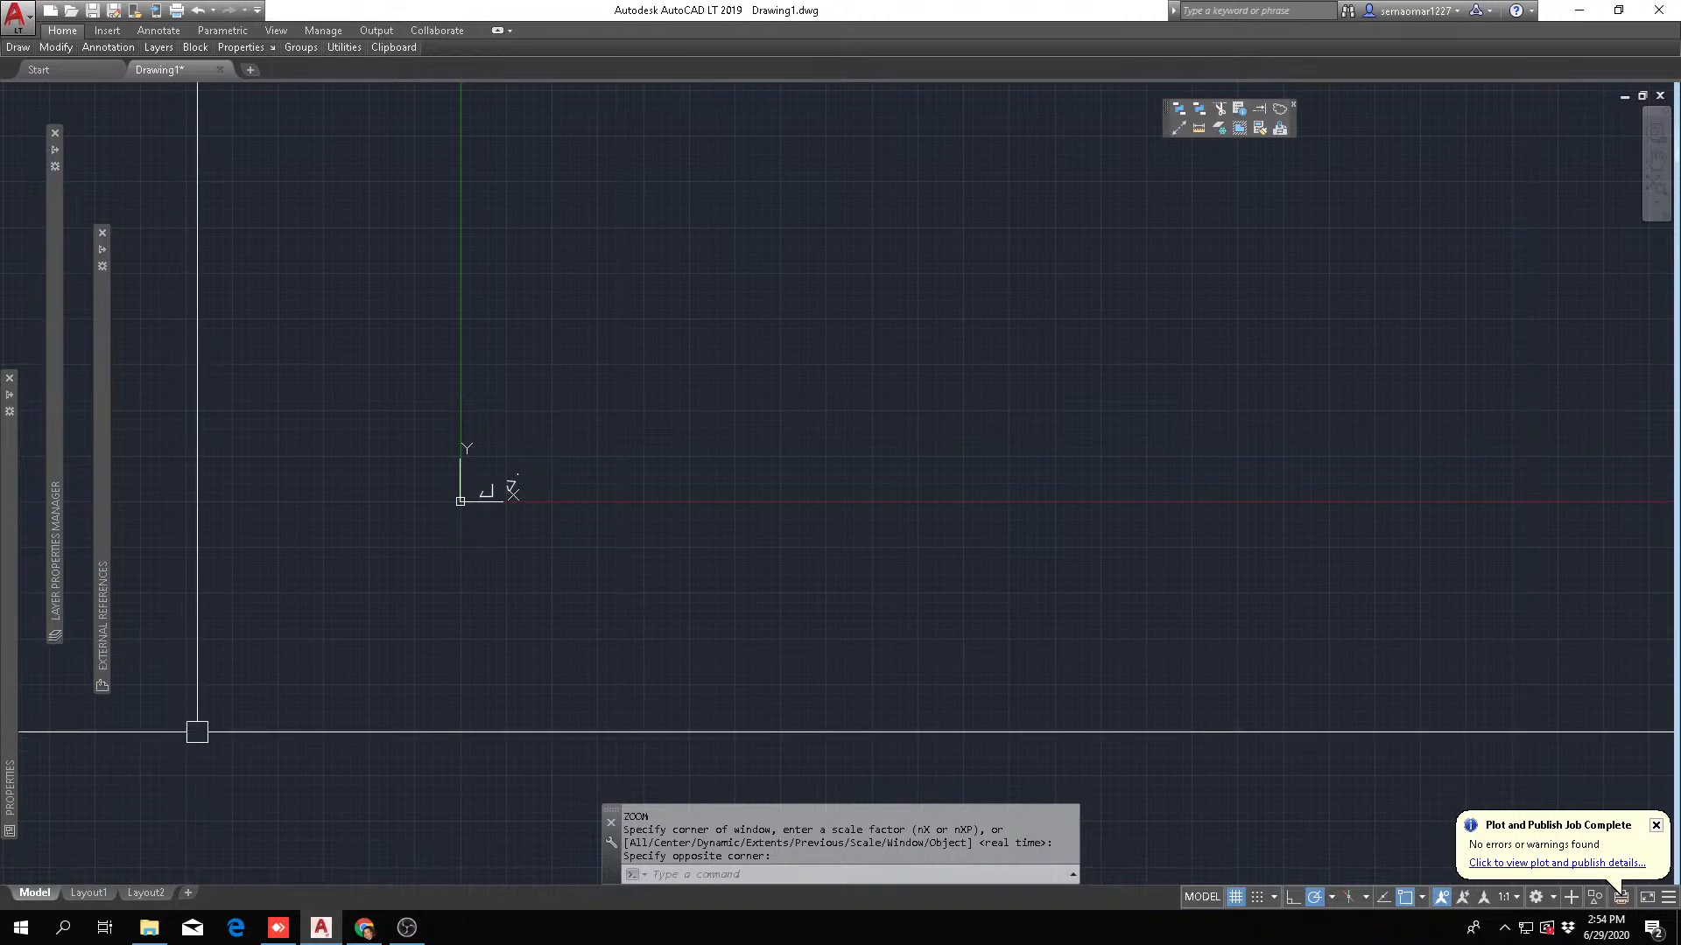
click(88, 893)
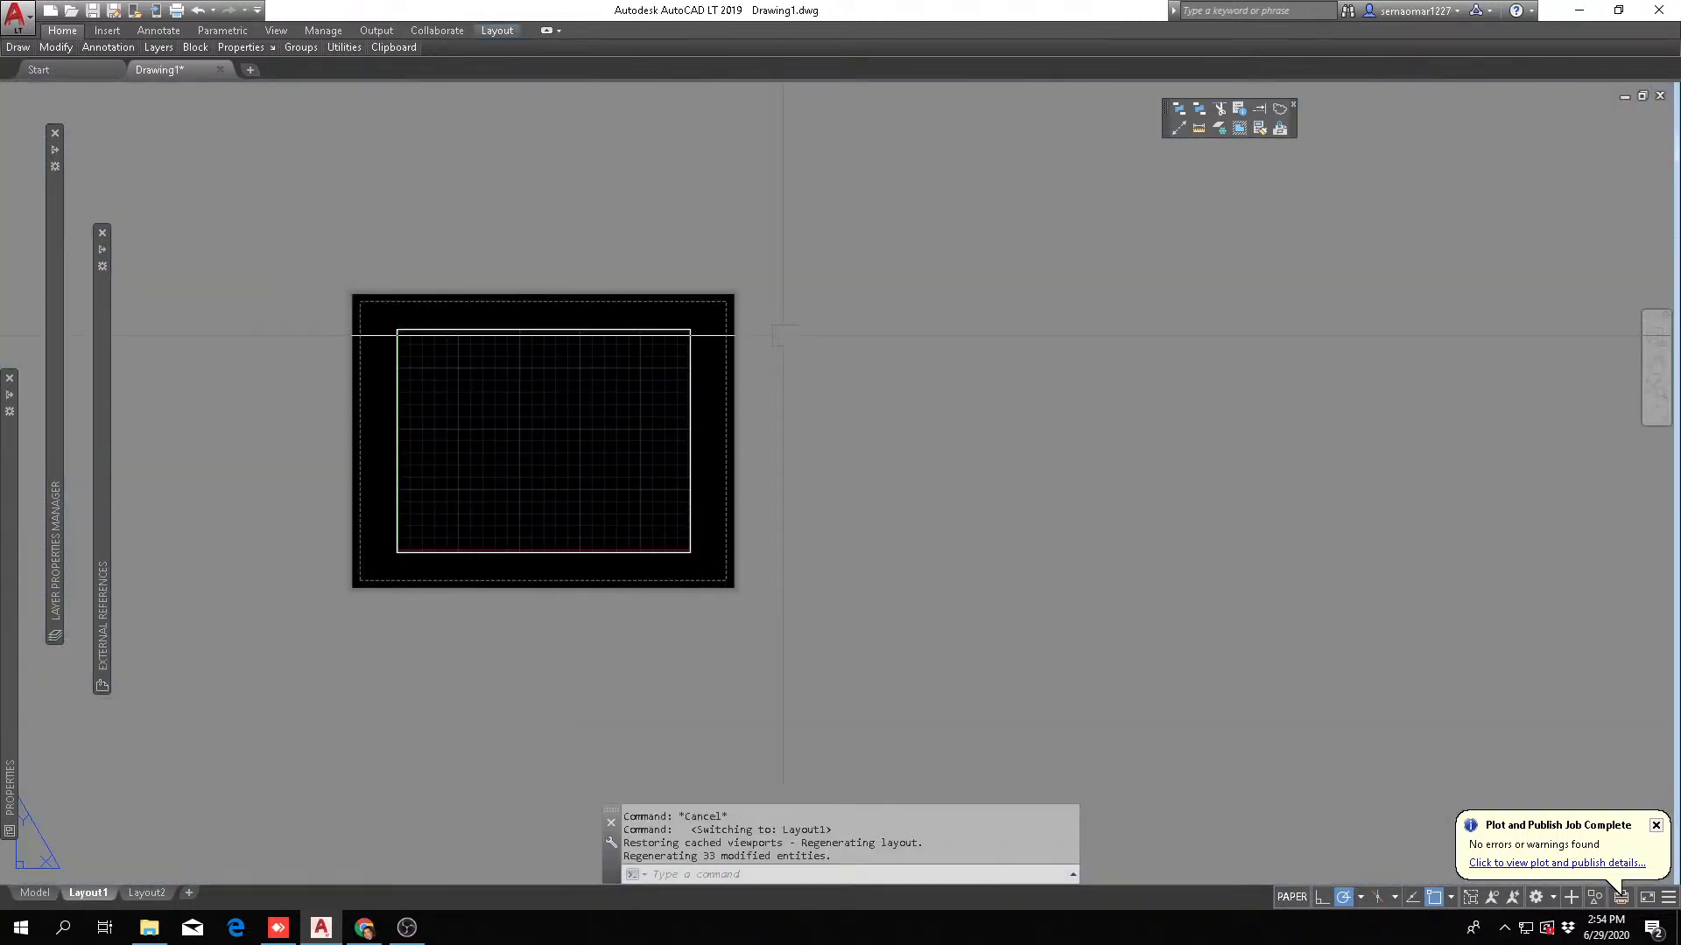
scroll(965, 358, down, 1)
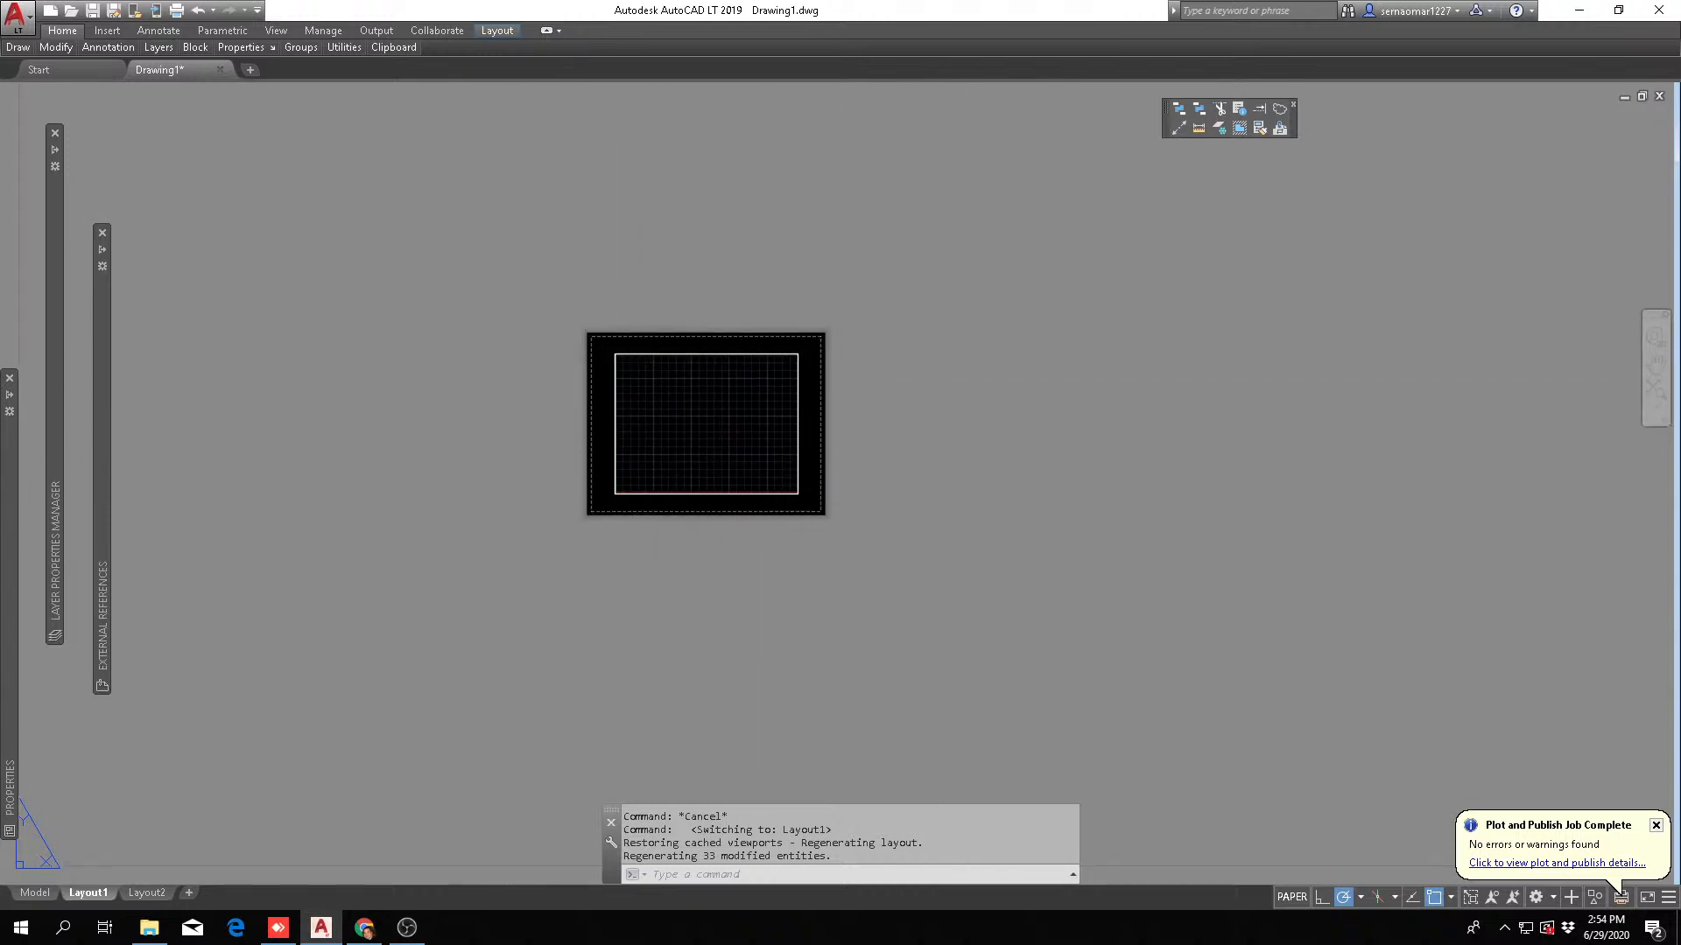
click(35, 895)
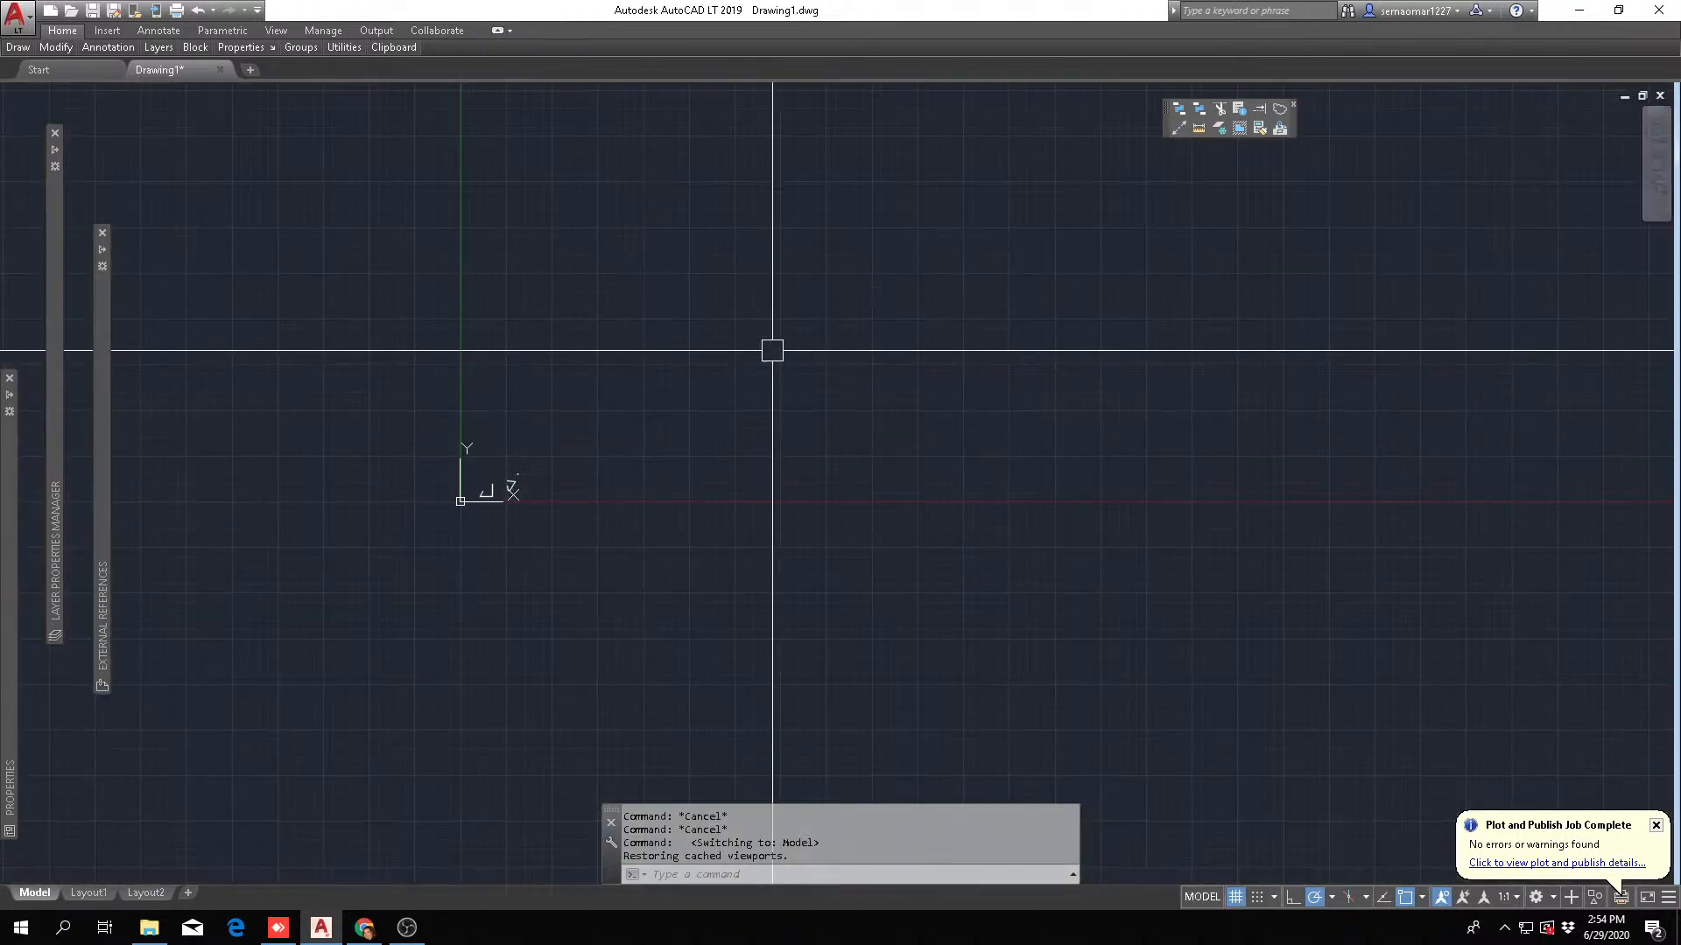
- Inspect the open shape and the freehand shape up close, and zoom out until all the objects show
scroll(534, 469, up, 10)
middle_drag(919, 337, 445, 465)
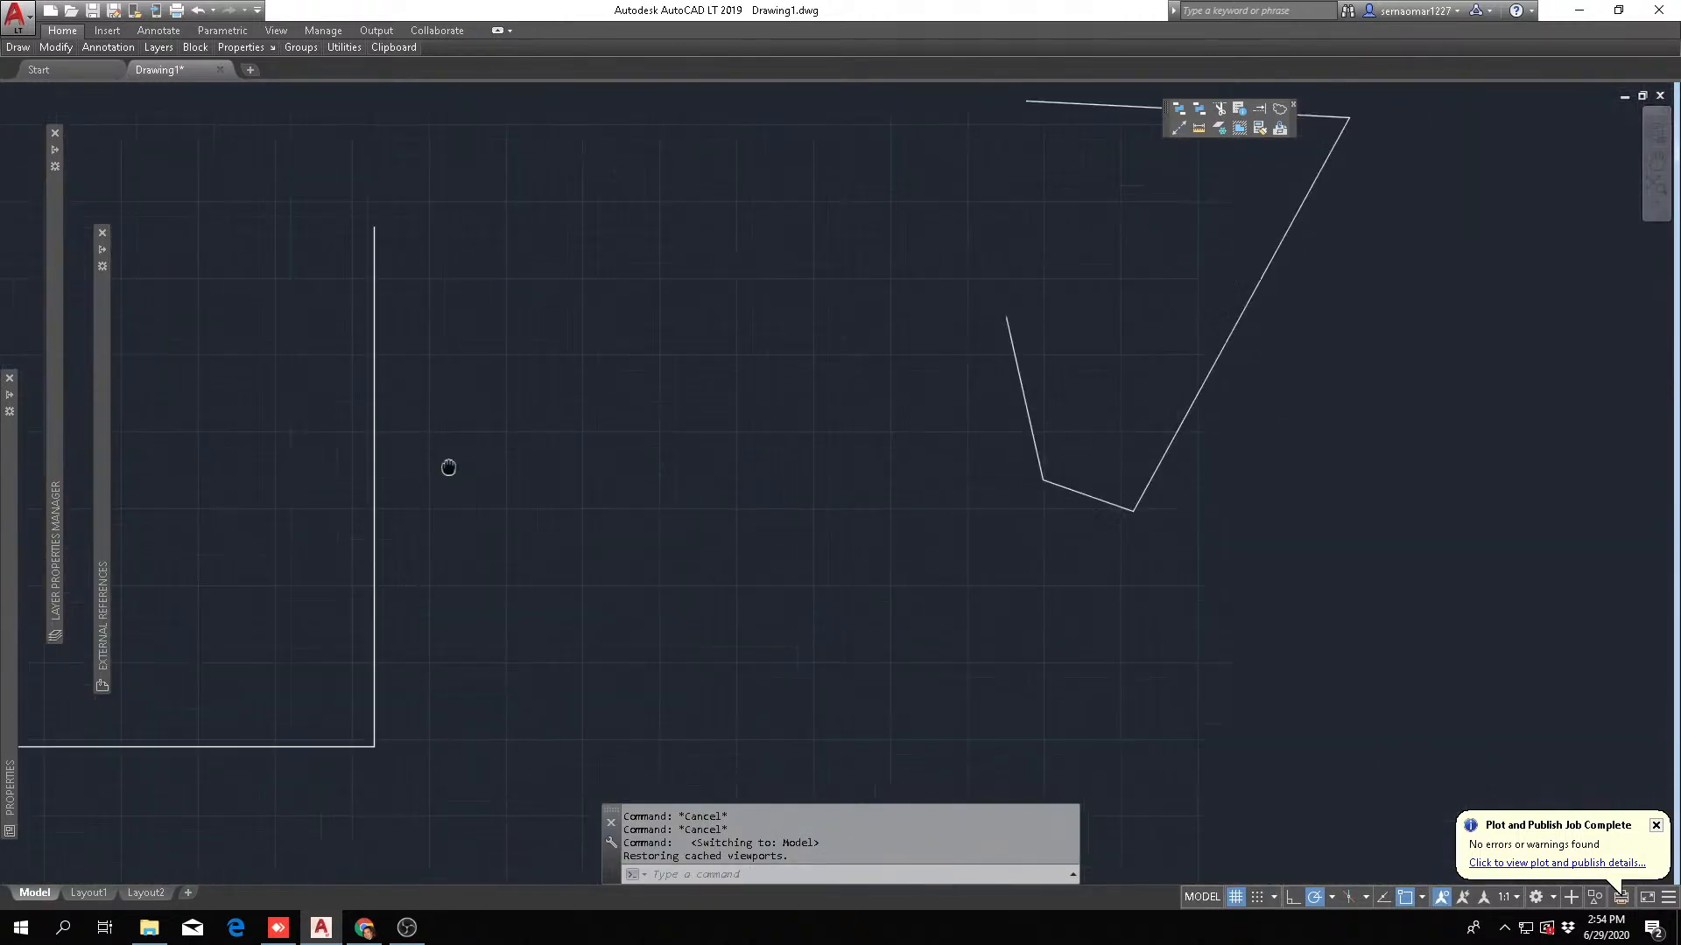
scroll(476, 459, down, 6)
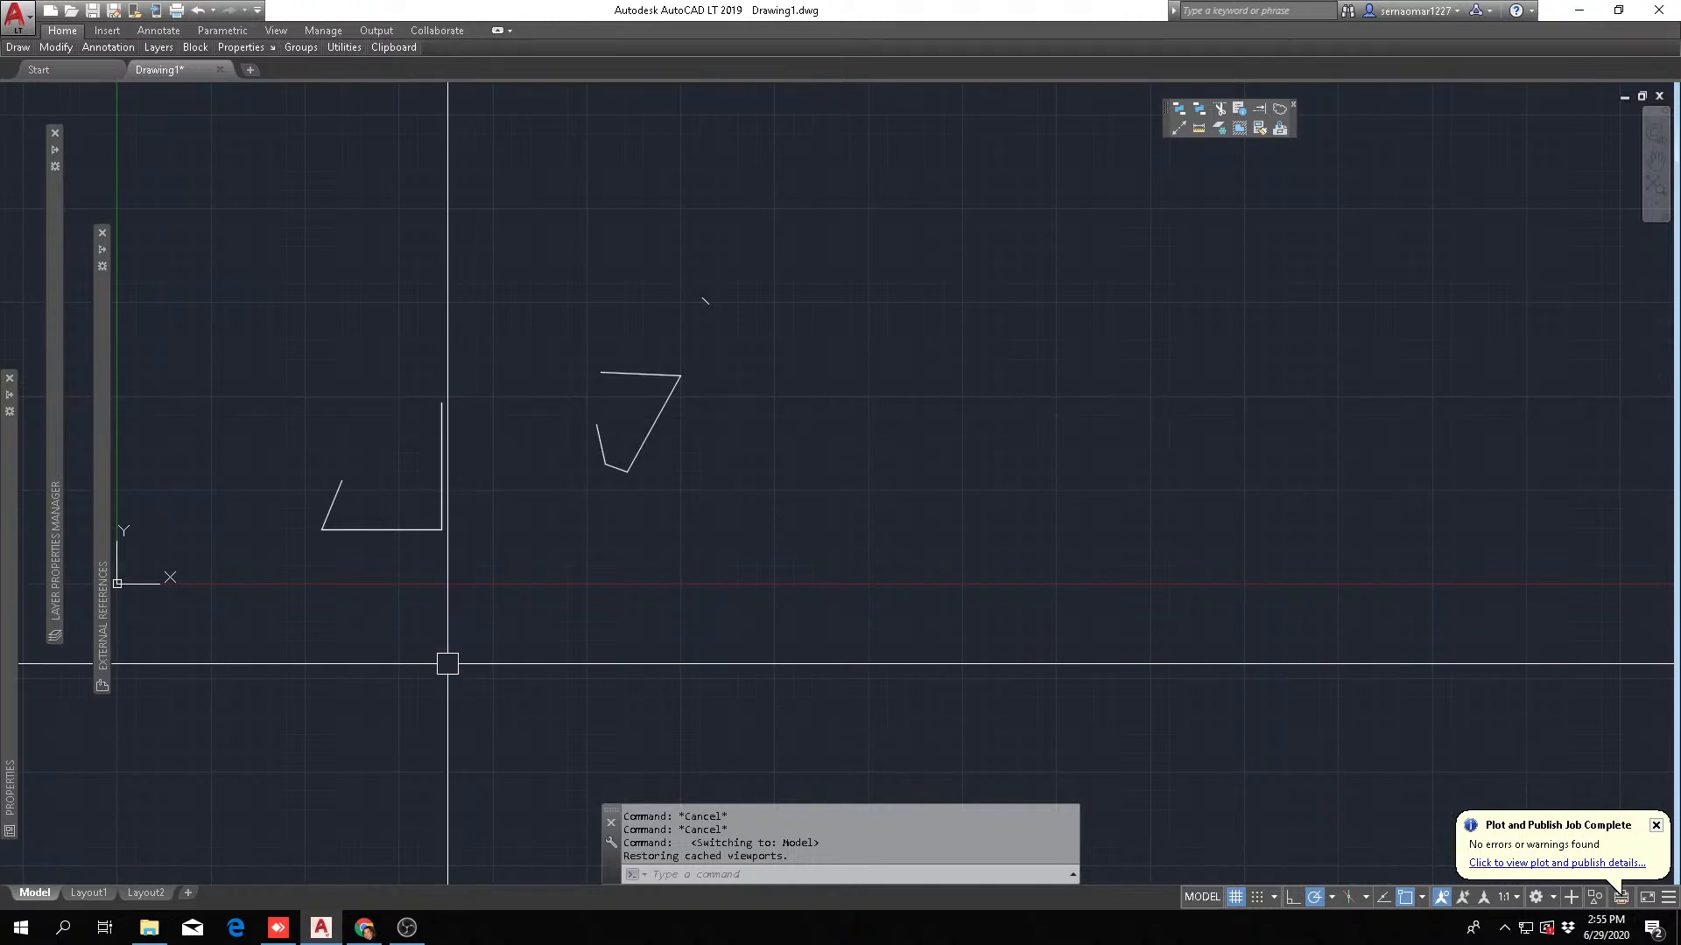
click(408, 929)
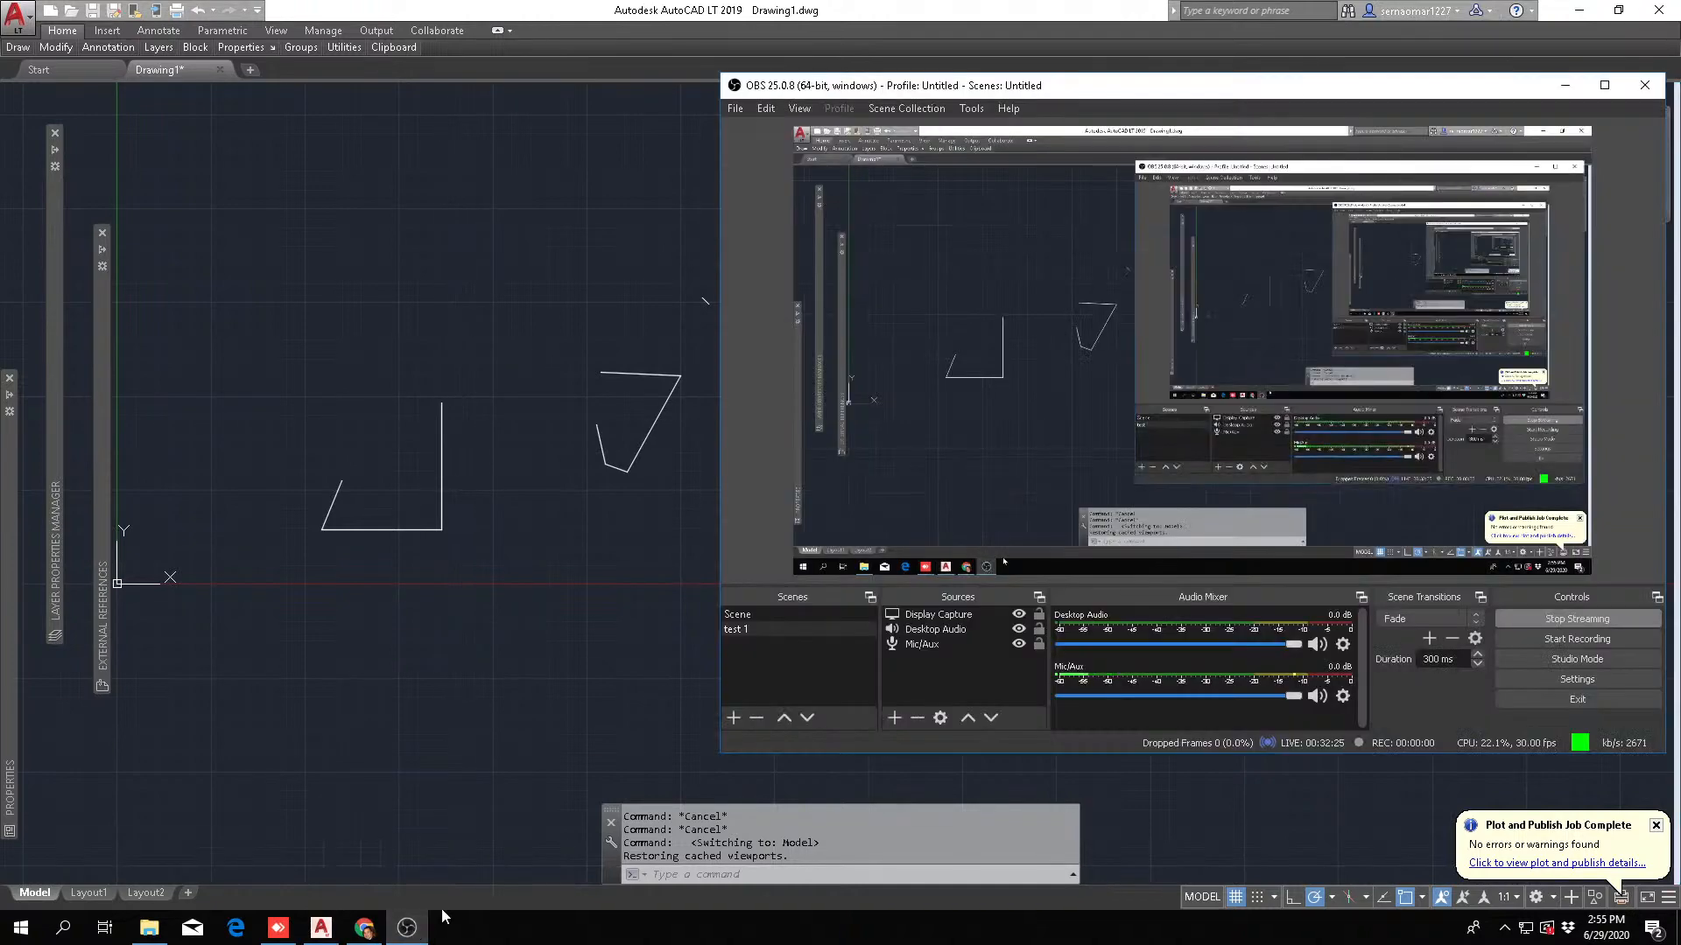